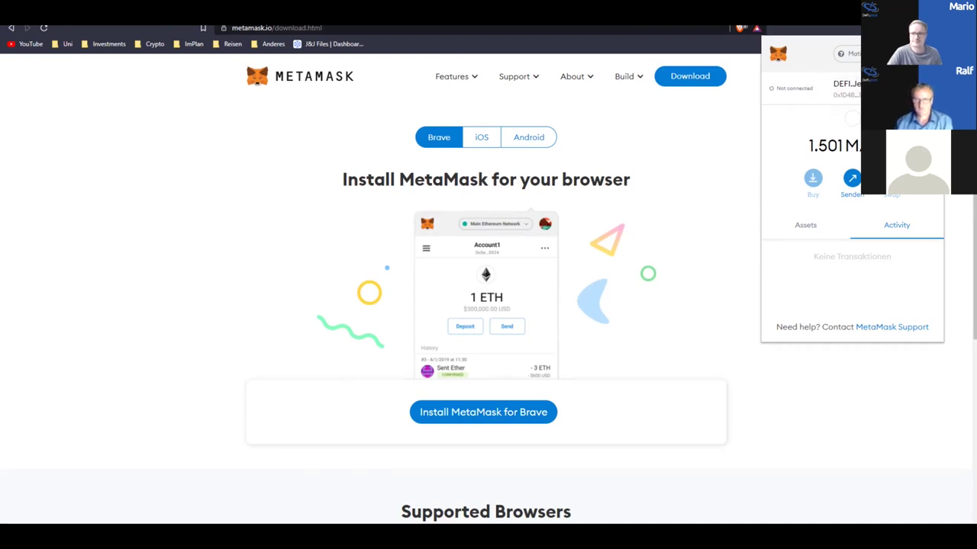
Switch the wallet's active network to Ethereum Main Net.
click(851, 55)
click(834, 129)
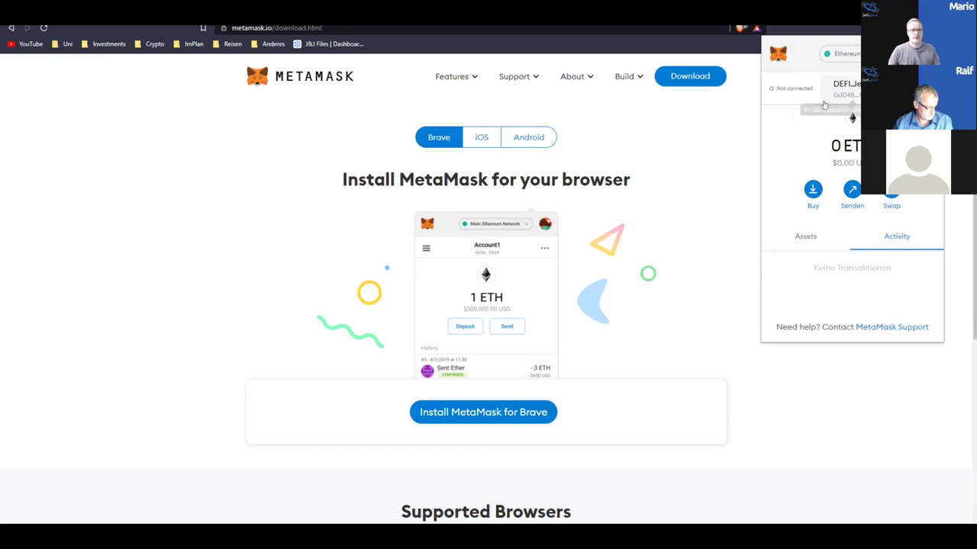
click(933, 86)
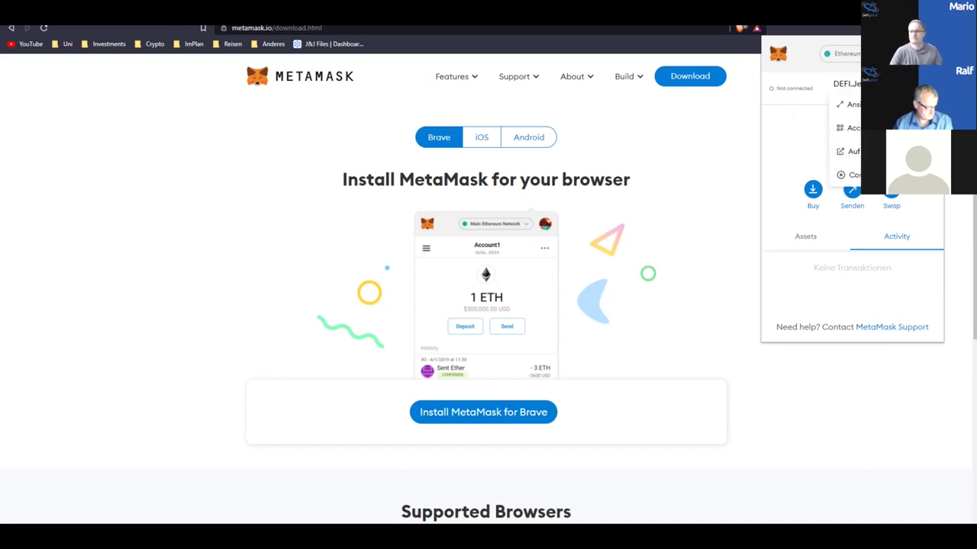
click(933, 54)
Open the wallet's settings and go to the Netzwerke section.
click(932, 53)
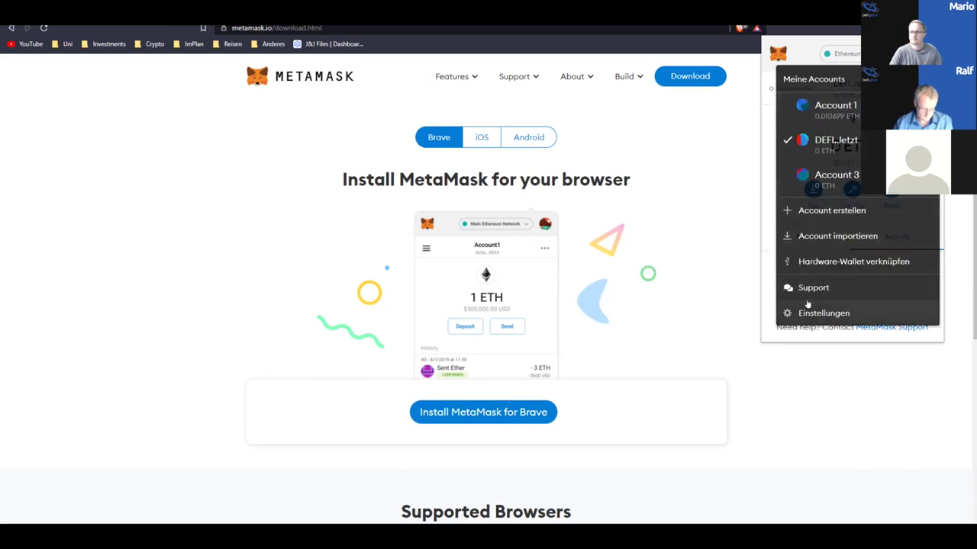
click(829, 313)
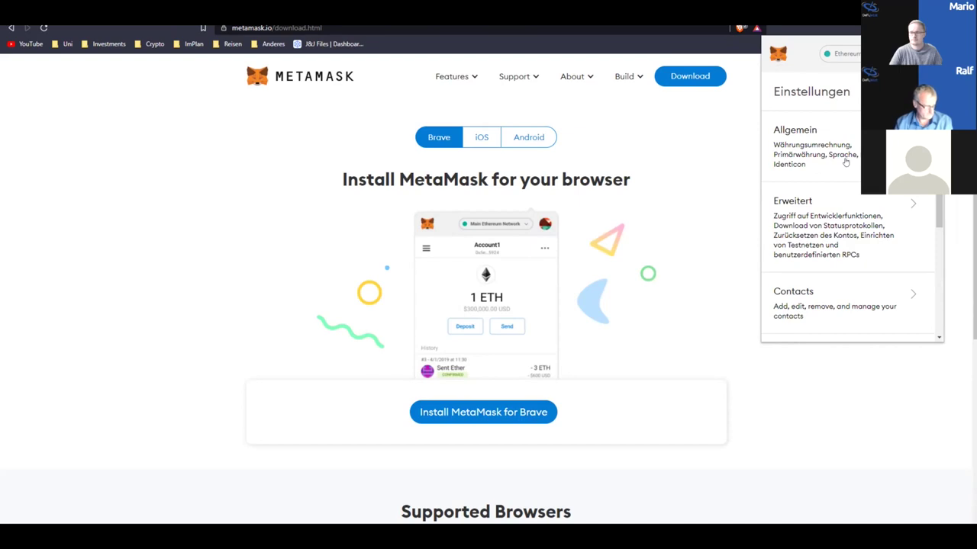
scroll(845, 162, down, 5)
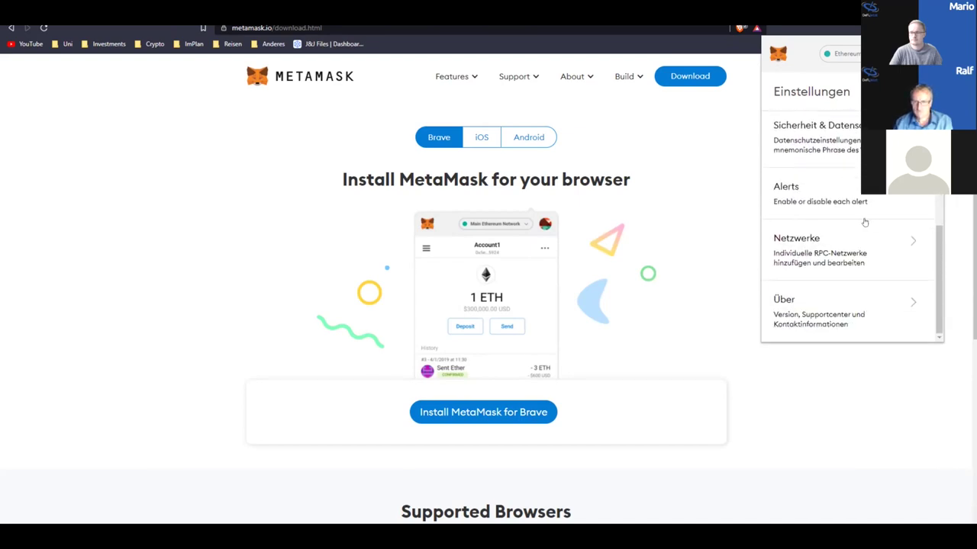
click(825, 253)
scroll(845, 260, down, 1)
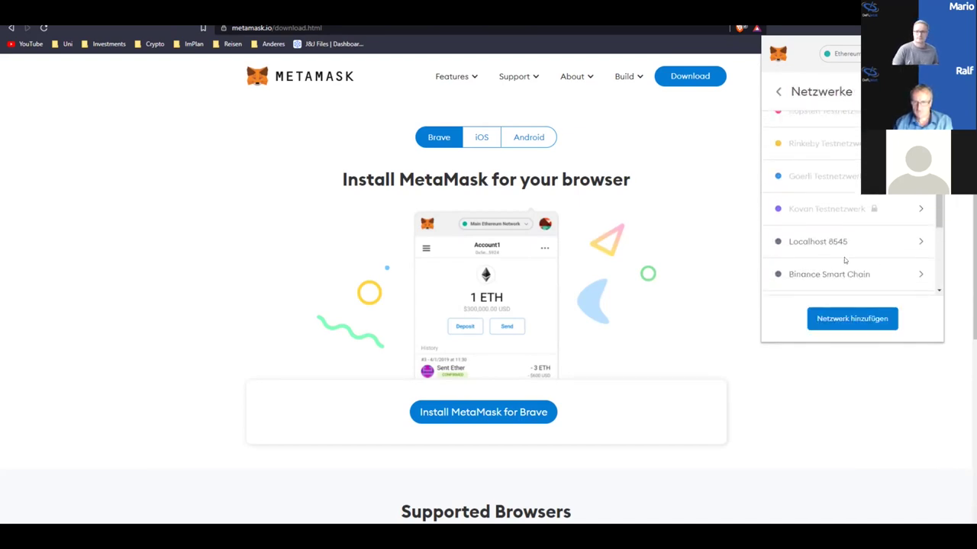
Review the configured networks and open the form for adding a new network, checking which fields it requires.
scroll(840, 244, down, 3)
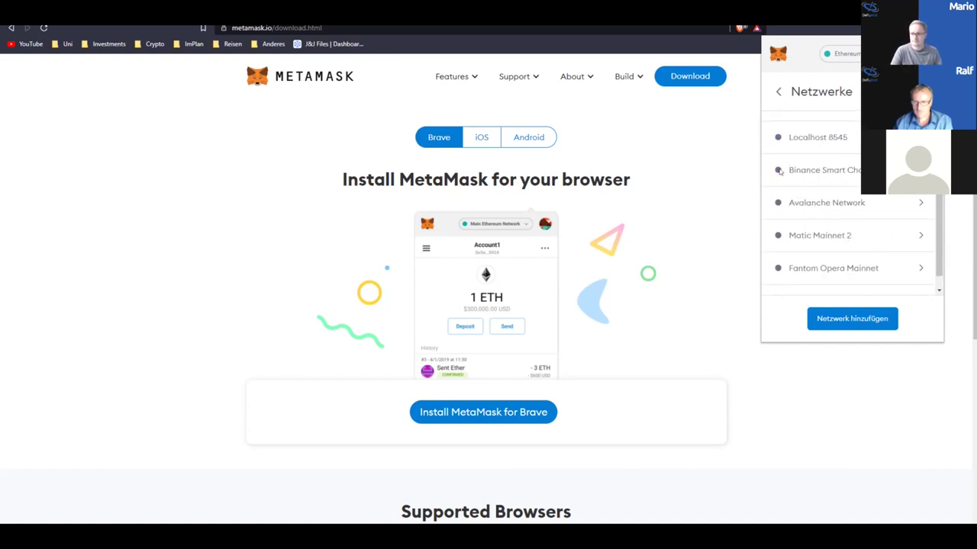
scroll(779, 171, down, 1)
scroll(832, 214, up, 2)
scroll(832, 228, down, 1)
click(853, 319)
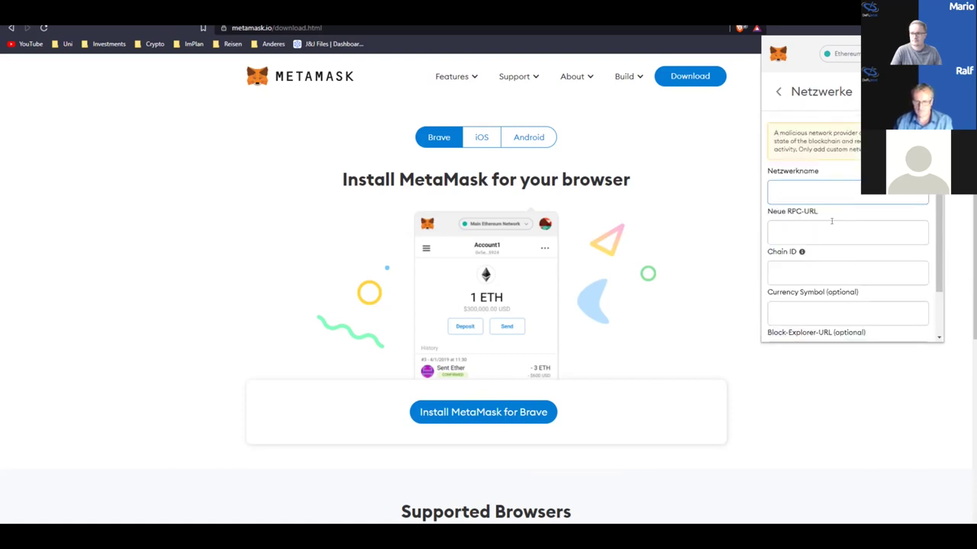
scroll(831, 221, down, 1)
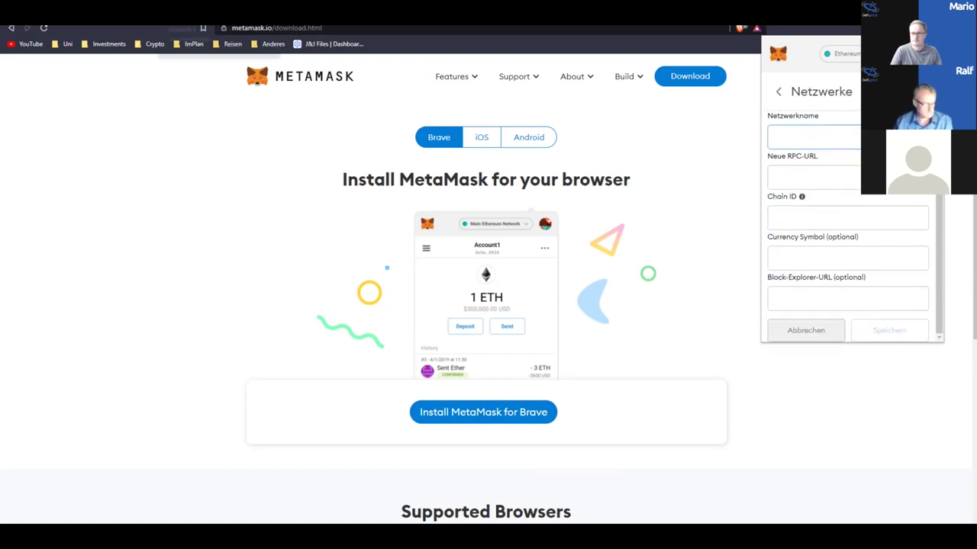
Switch to the Matic developer documentation's Network page and examine the RPC entry in the network table.
click(183, 14)
scroll(427, 185, down, 1)
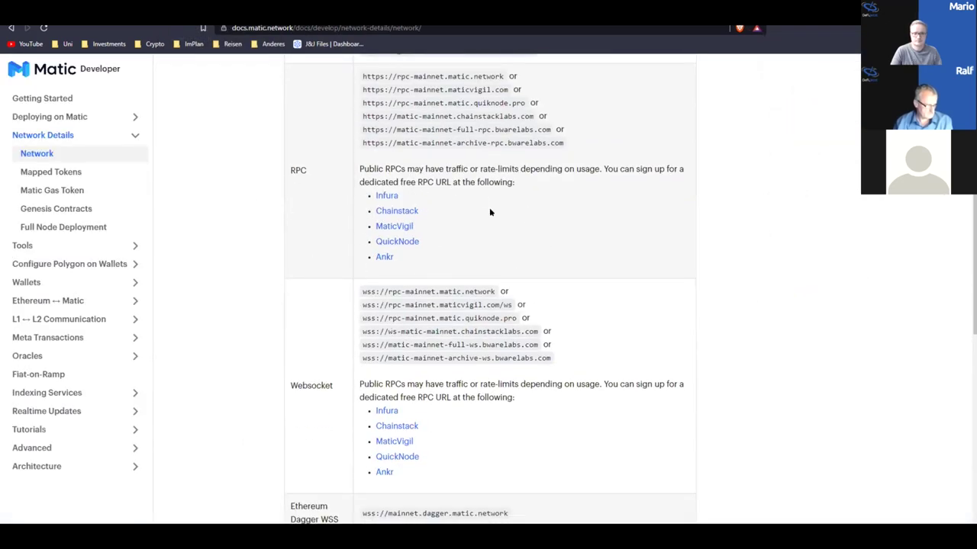
scroll(592, 298, up, 1)
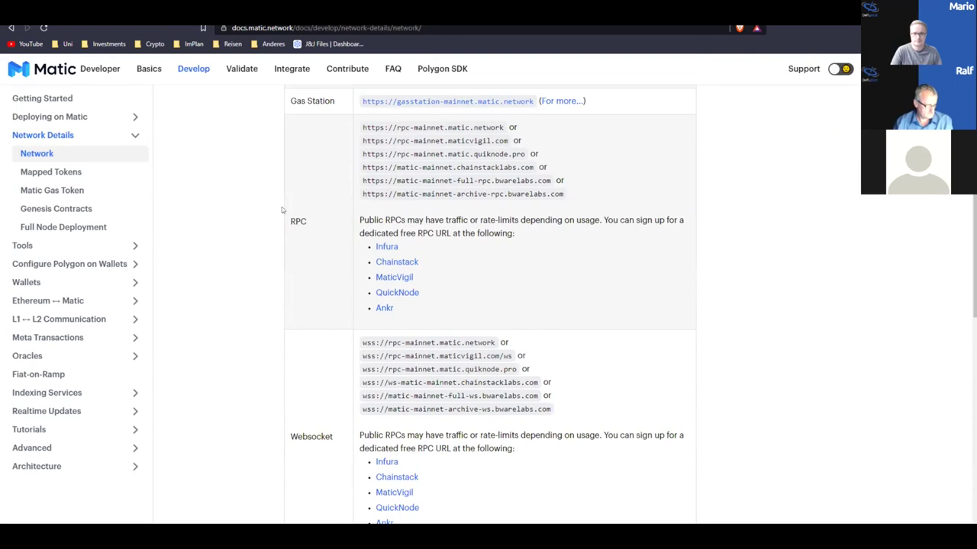
drag(310, 225, 289, 222)
click(803, 280)
scroll(761, 281, down, 1)
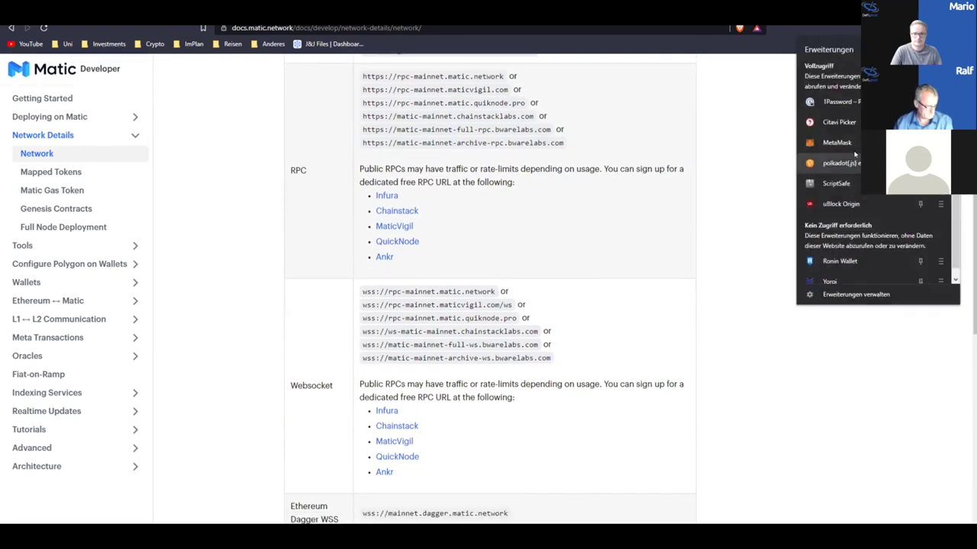
Open MetaMask in its expanded full-page view and go to the Netzwerke settings.
key(alt+shift+m)
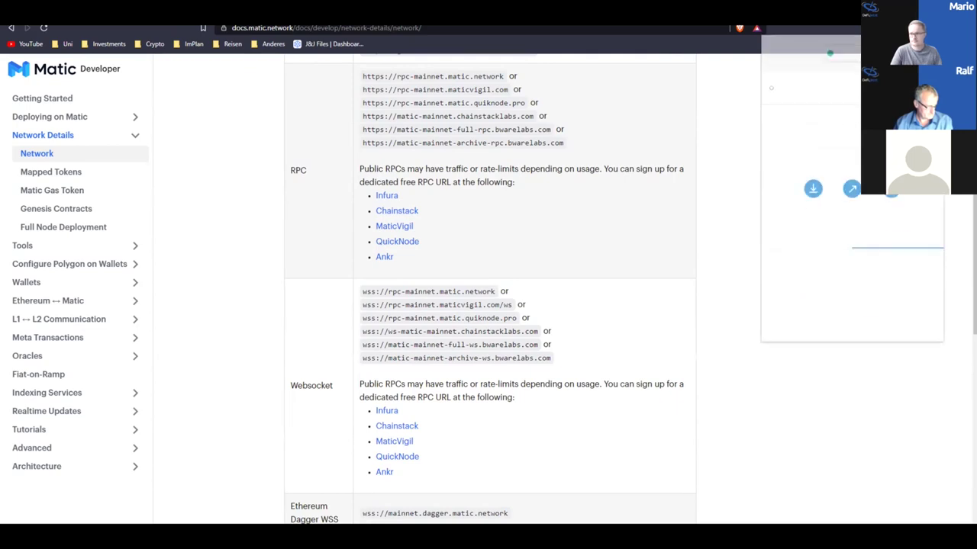
click(848, 105)
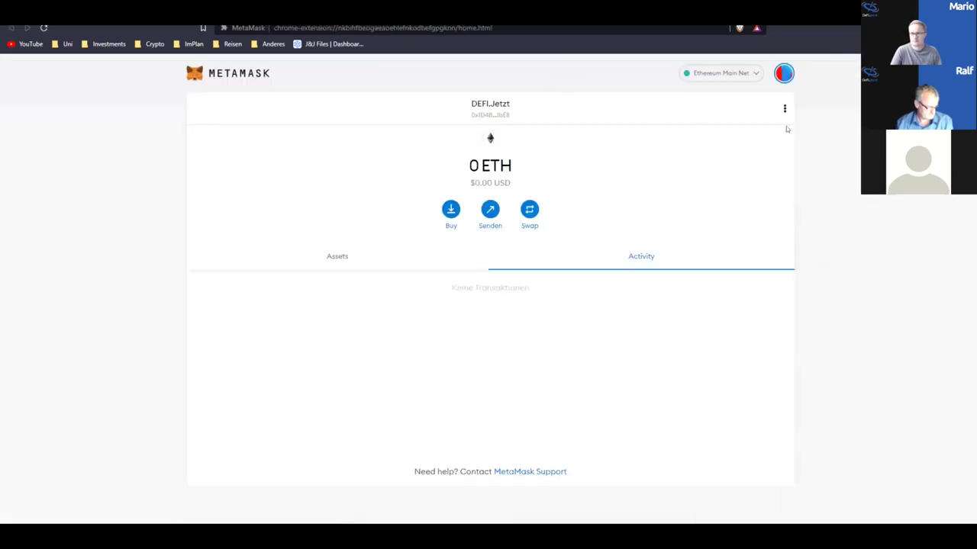
click(783, 75)
click(713, 367)
click(215, 257)
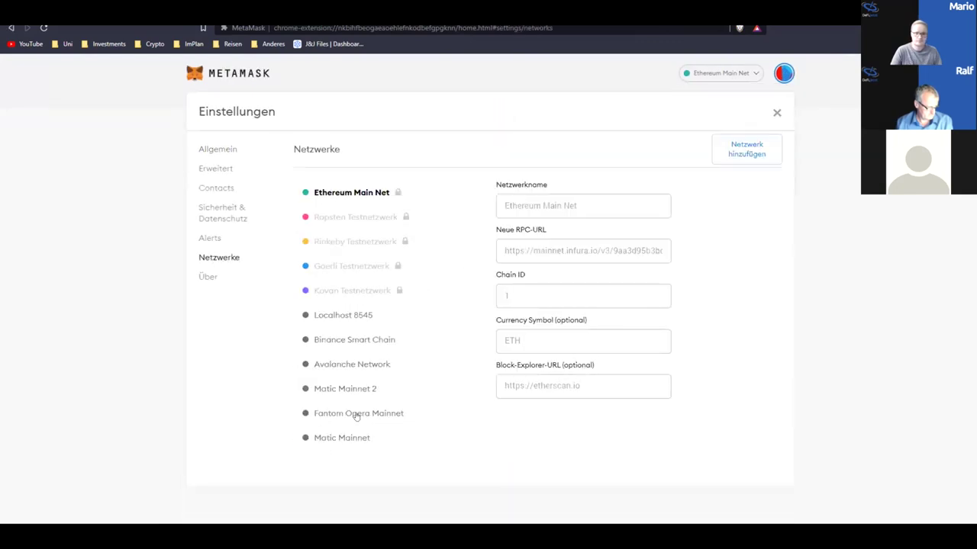
Show the details of the Matic Mainnet 2 network and examine its network name and RPC URL.
click(329, 440)
click(345, 389)
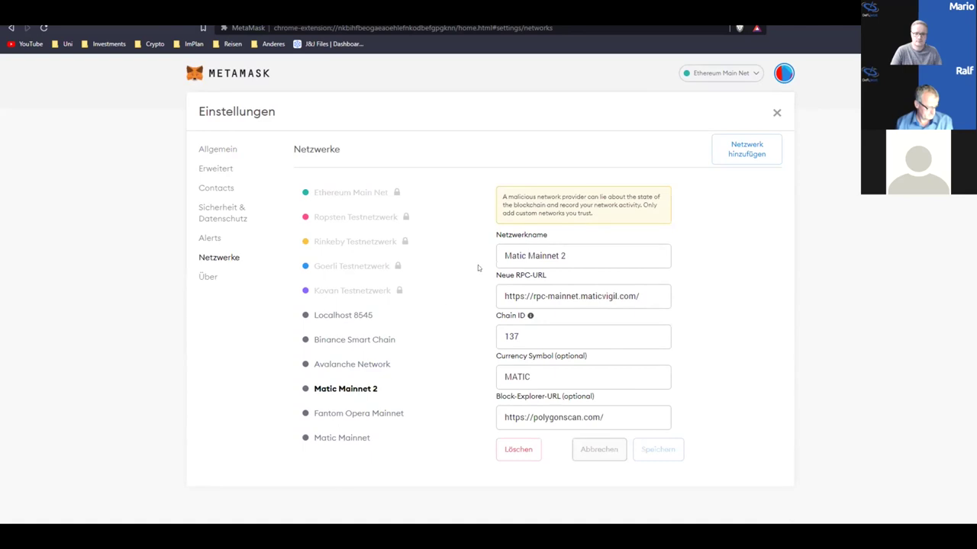
drag(566, 257, 494, 255)
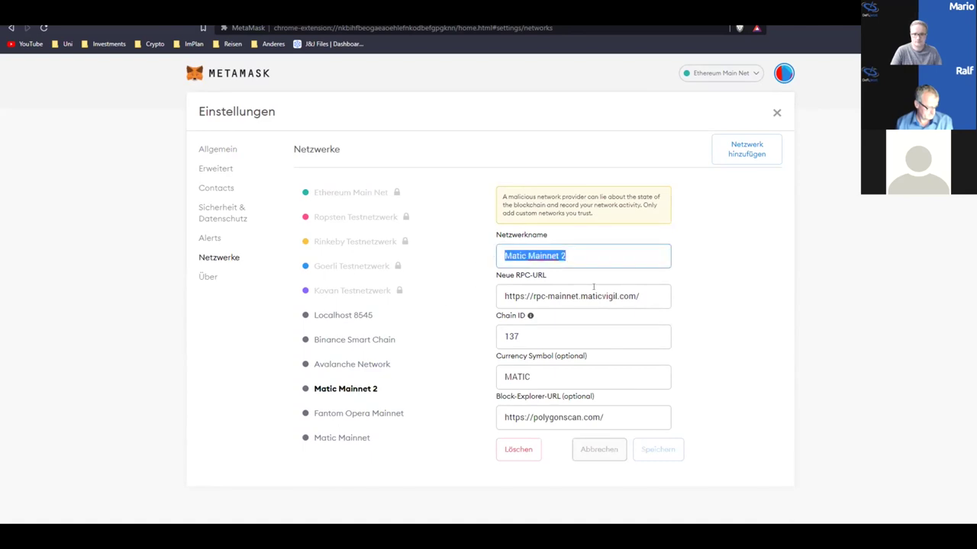
drag(594, 296, 514, 296)
key(ctrl+Tab)
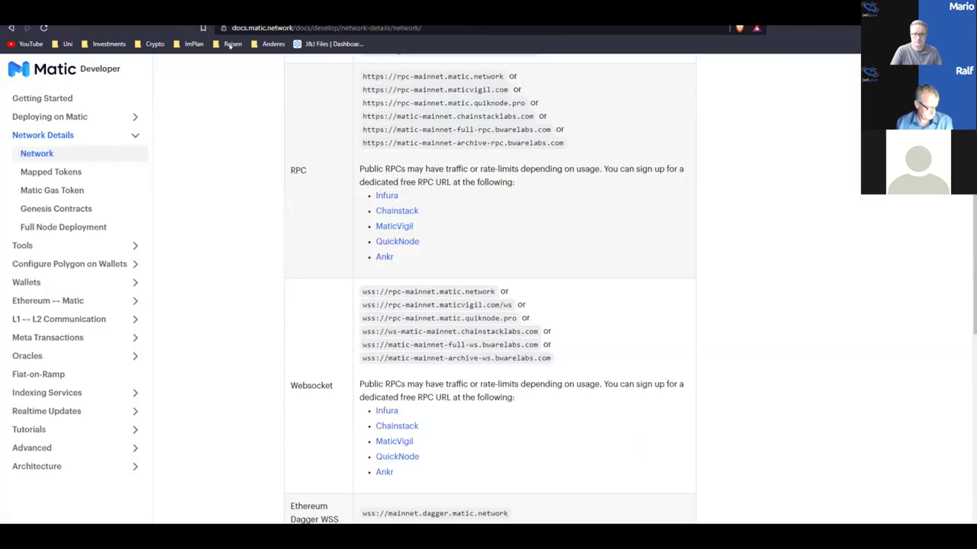
click(289, 29)
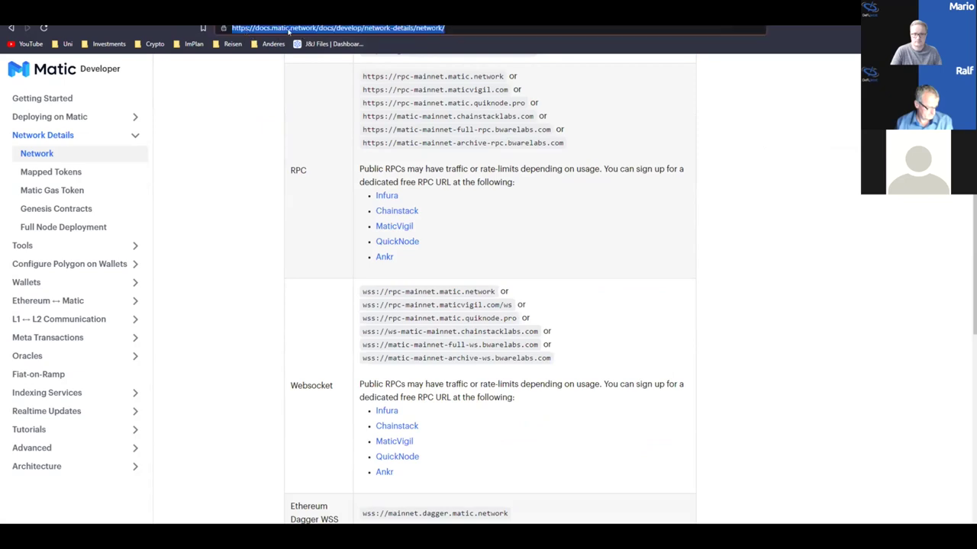
click(233, 225)
scroll(573, 248, up, 1)
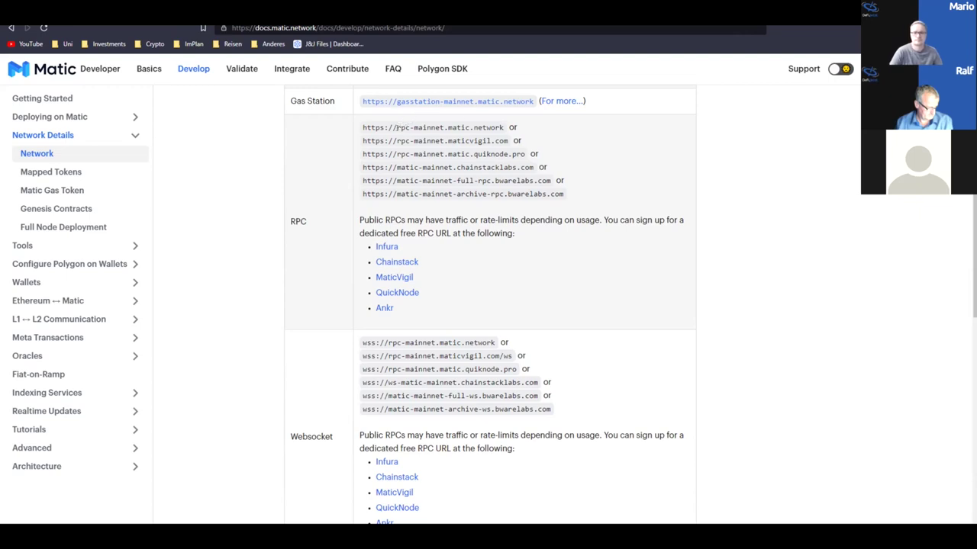
drag(363, 126, 366, 128)
click(536, 138)
drag(502, 127, 361, 129)
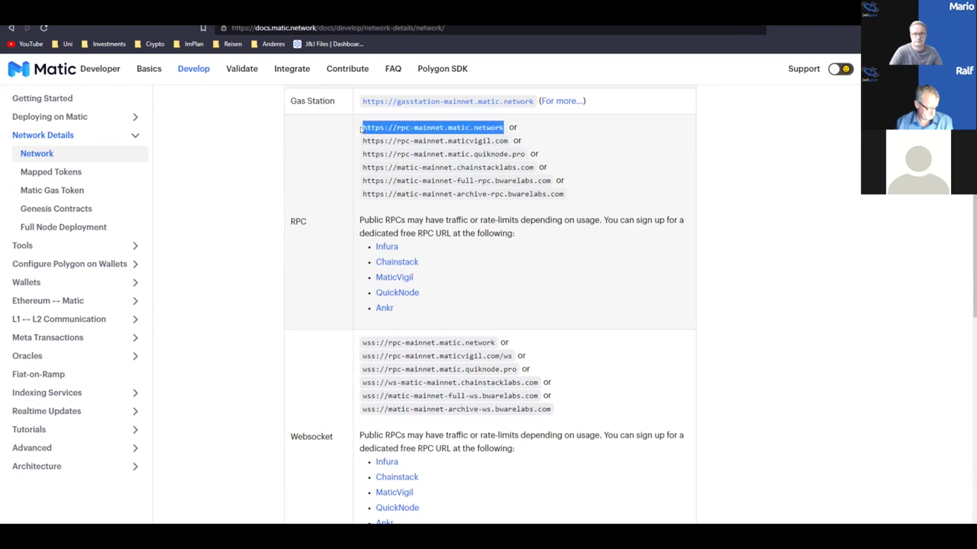
click(642, 158)
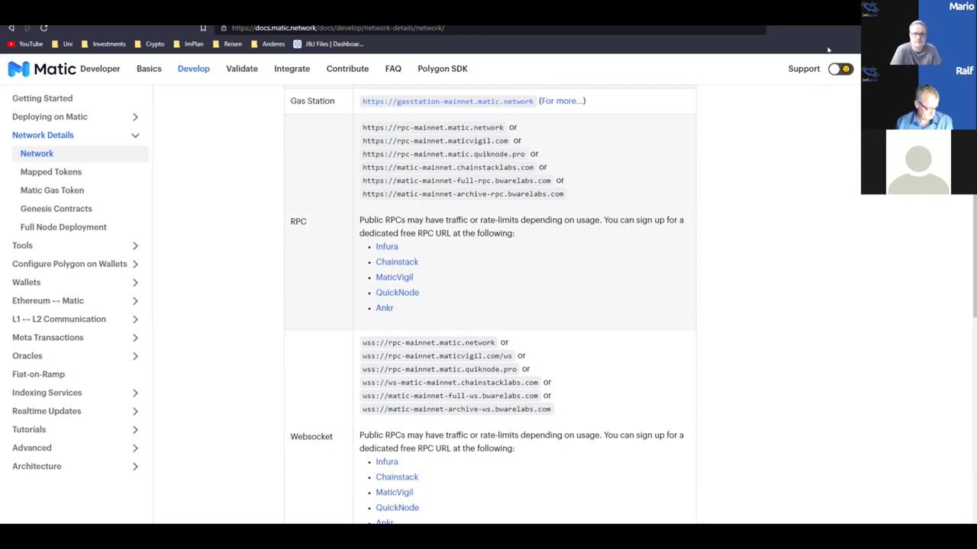
Compare the Chain ID of Matic Mainnet 2 in MetaMask with the chainId in the Matic documentation's network table.
key(ctrl+Tab)
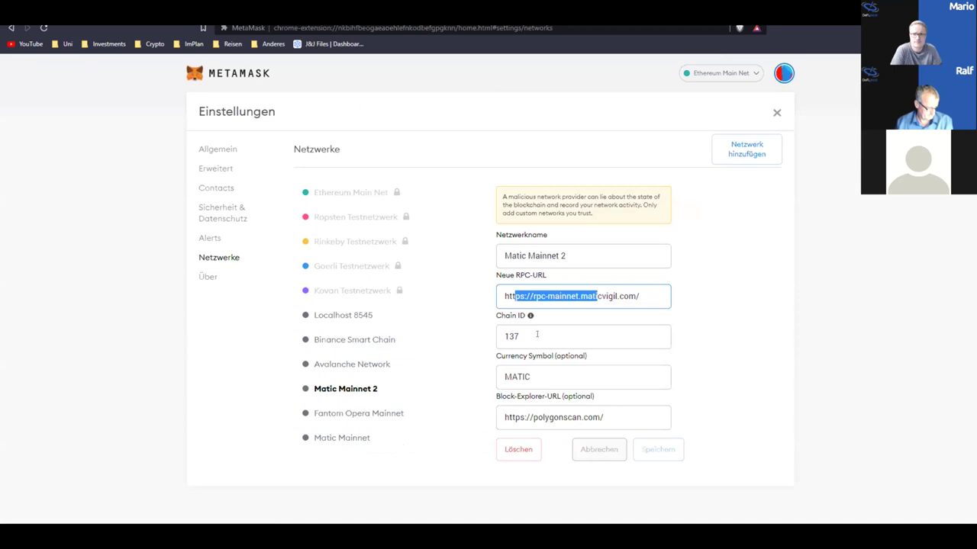
click(537, 334)
key(ctrl+shift+Tab)
scroll(557, 287, down, 3)
scroll(559, 287, down, 2)
scroll(559, 287, up, 6)
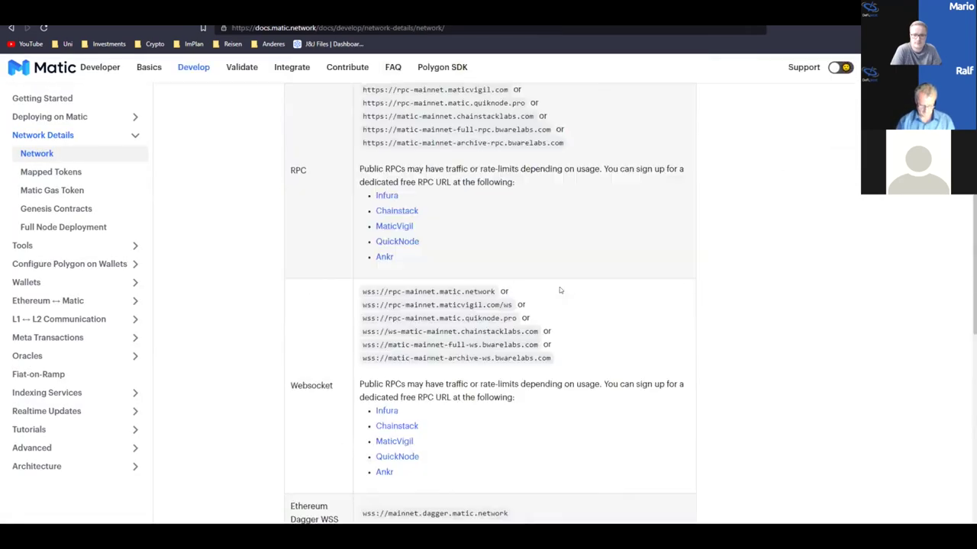
double_click(364, 203)
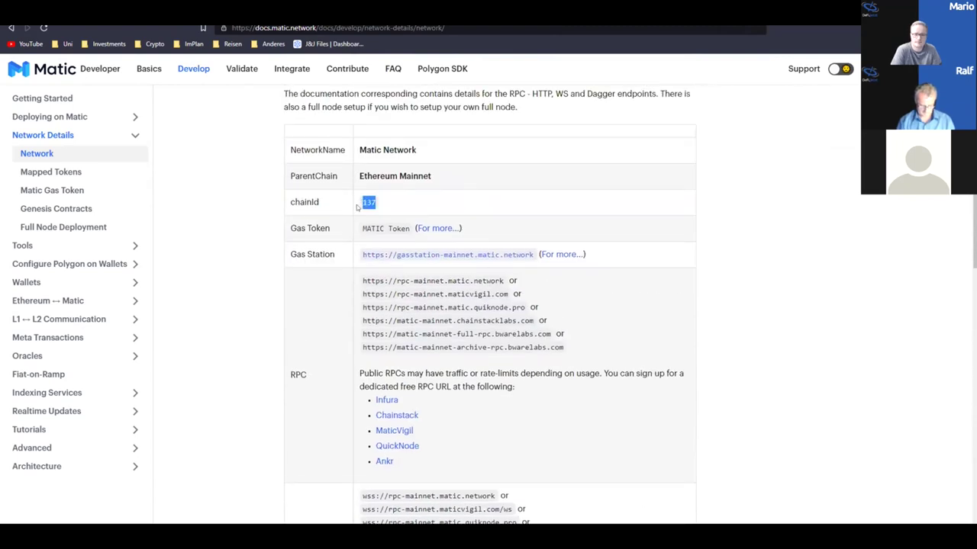
Return to MetaMask, examine the currency symbol and block explorer URL of Matic Mainnet 2, and dismiss the ad notification.
key(ctrl+Tab)
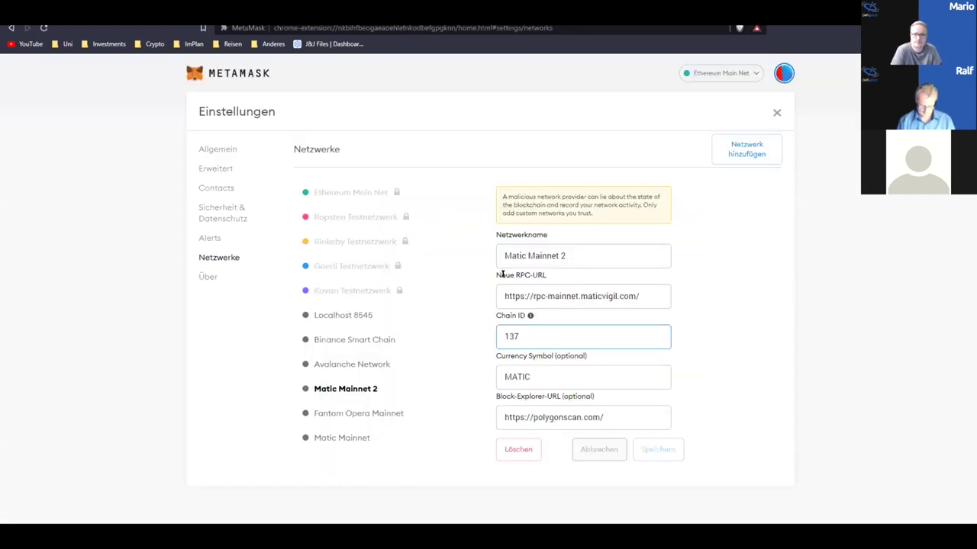
click(560, 376)
double_click(526, 377)
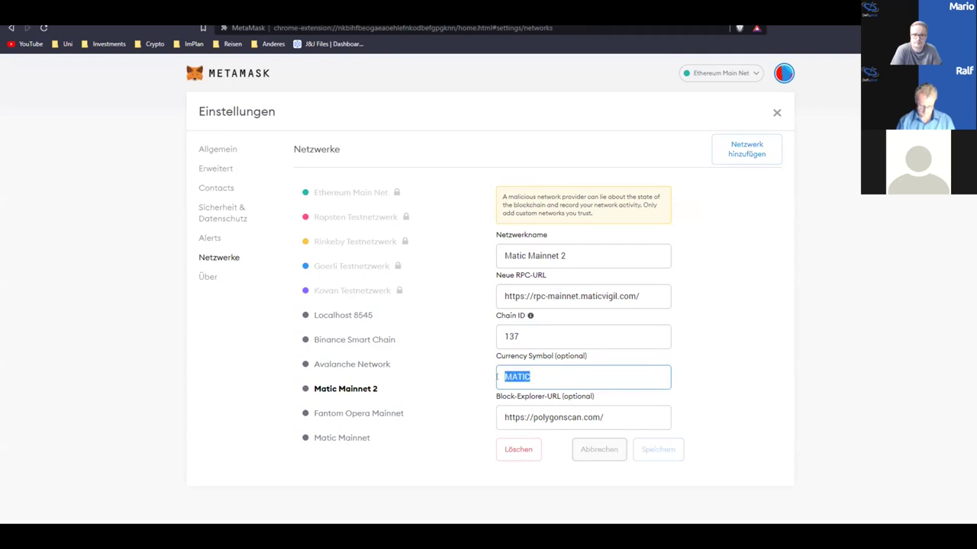
click(621, 418)
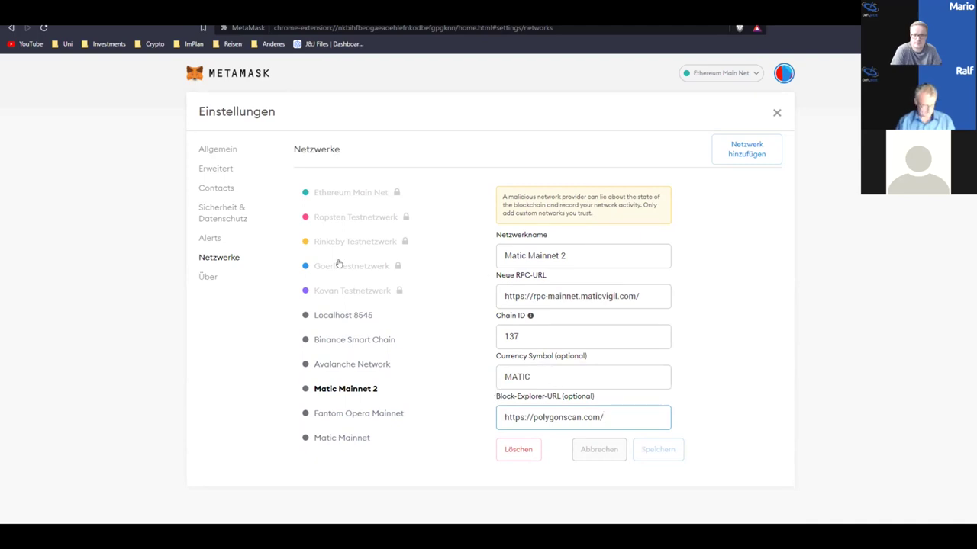
drag(612, 418, 501, 411)
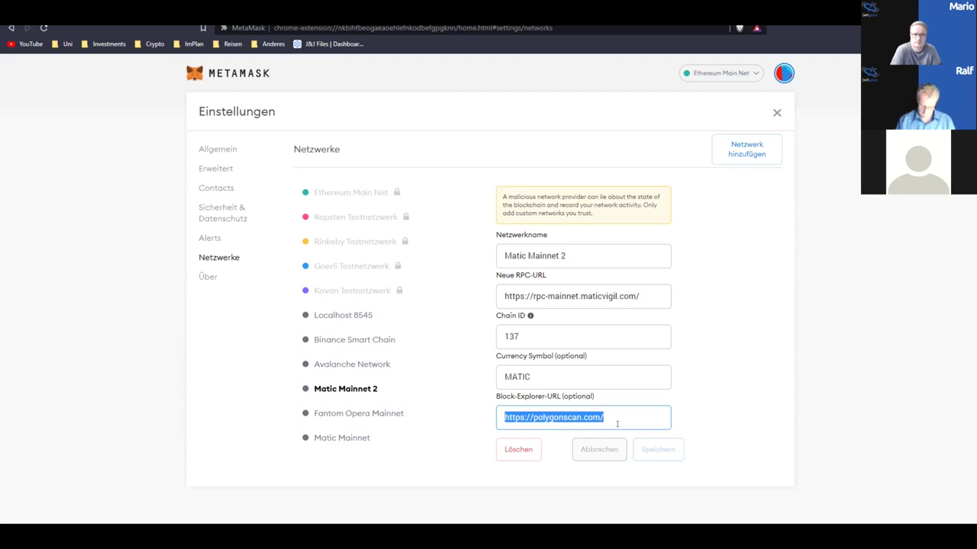
click(881, 511)
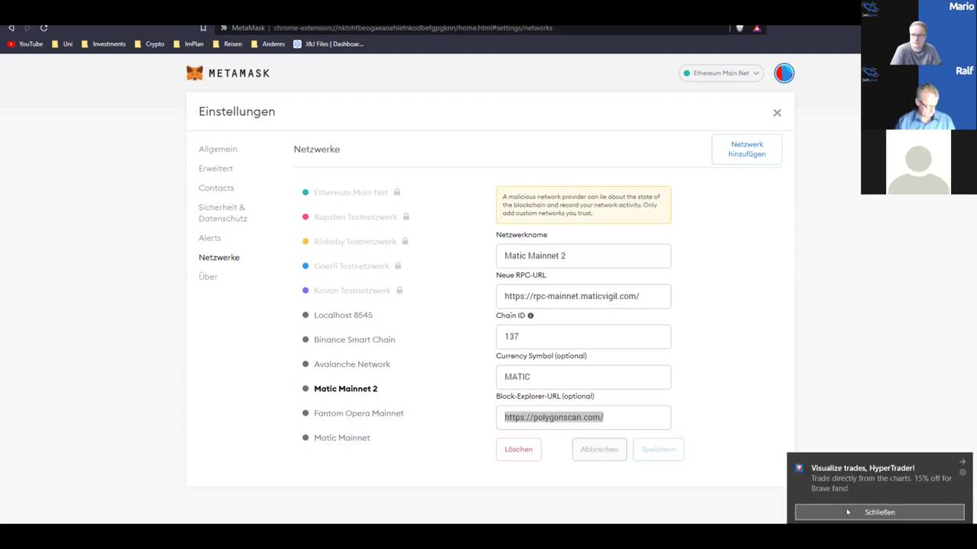
Close the settings, switch the active network to Matic Mainnet, and show the account's assets.
click(777, 113)
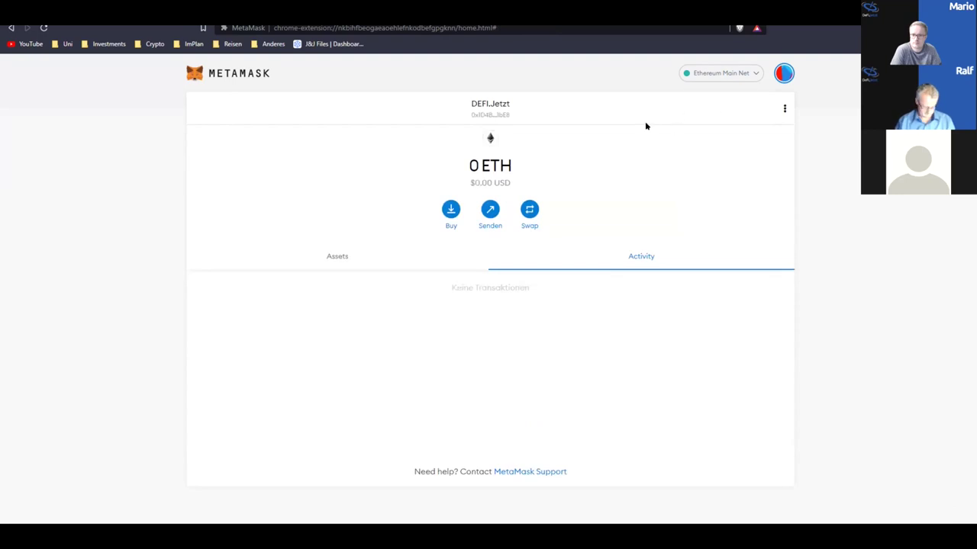
click(720, 73)
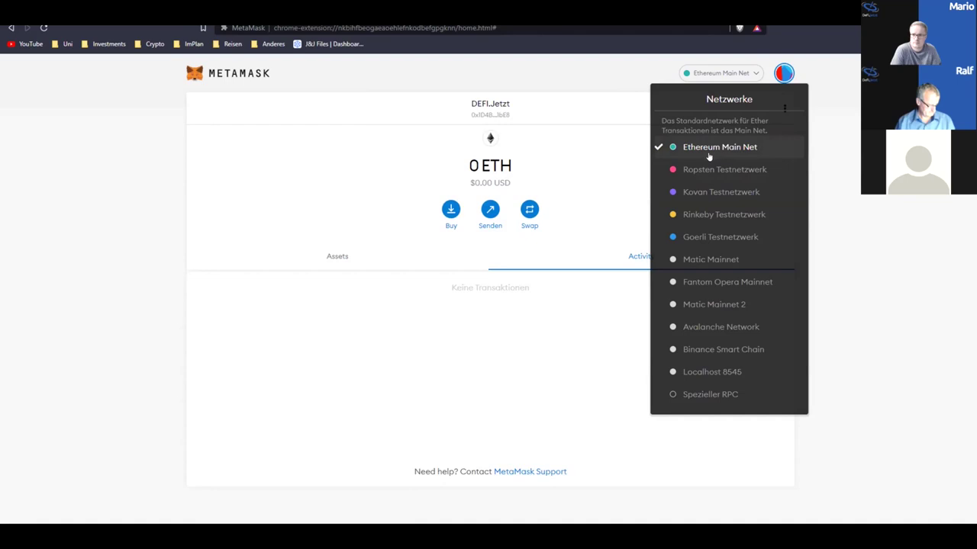
click(717, 262)
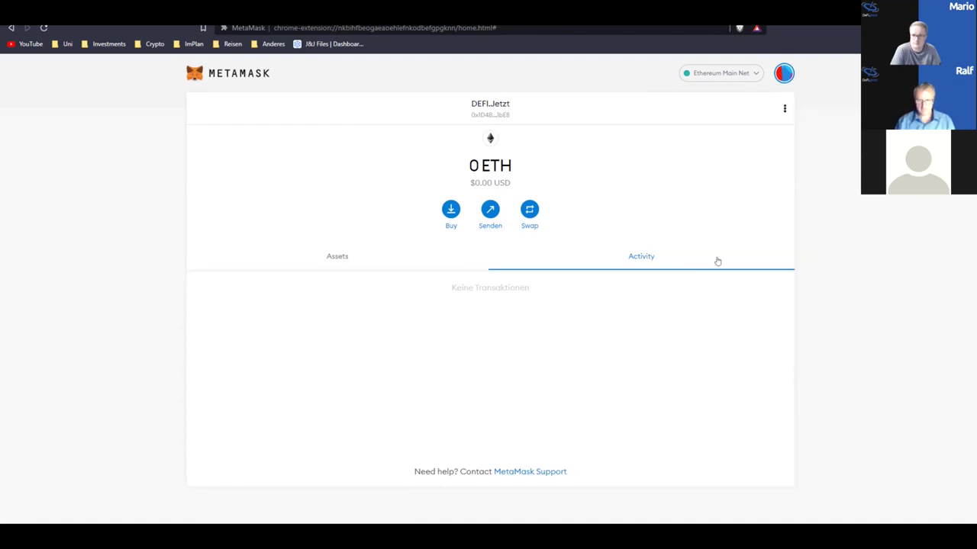
click(338, 246)
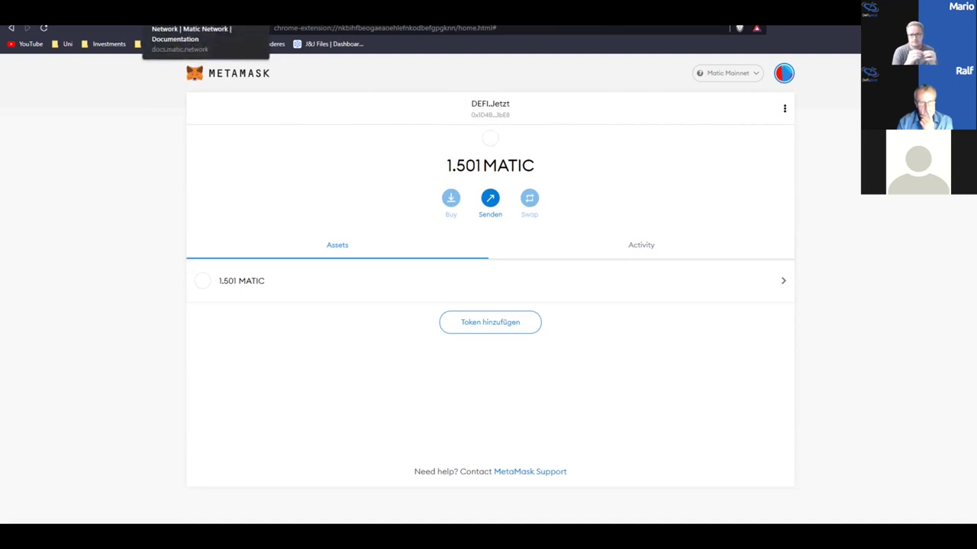
Switch to the Polygon Wallet page to view the token balances on Polygon mainnet.
click(252, 12)
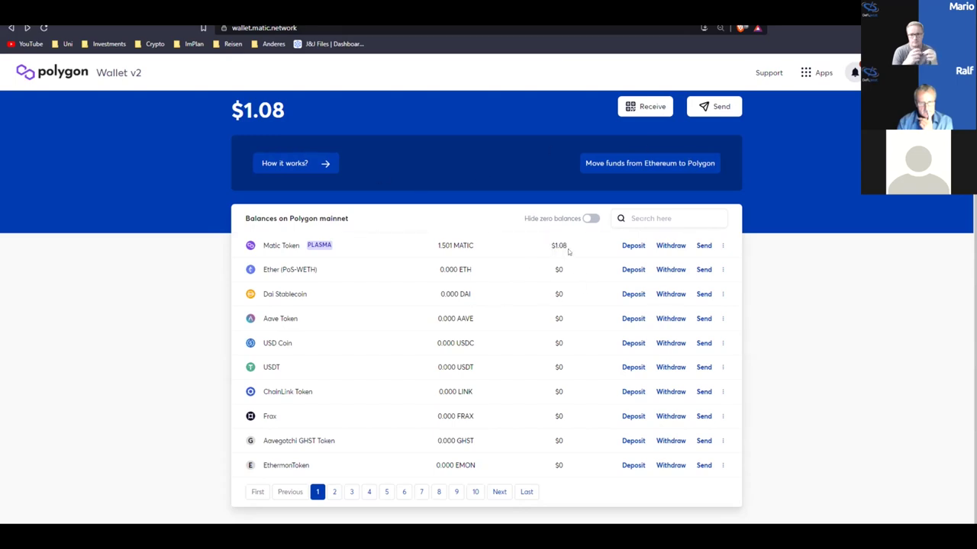
Examine the Matic Token balance in the Polygon Wallet, and switch MetaMask's active network to Ethereum Main Net.
drag(440, 244, 473, 246)
click(811, 251)
key(ctrl+Tab)
click(721, 72)
click(709, 146)
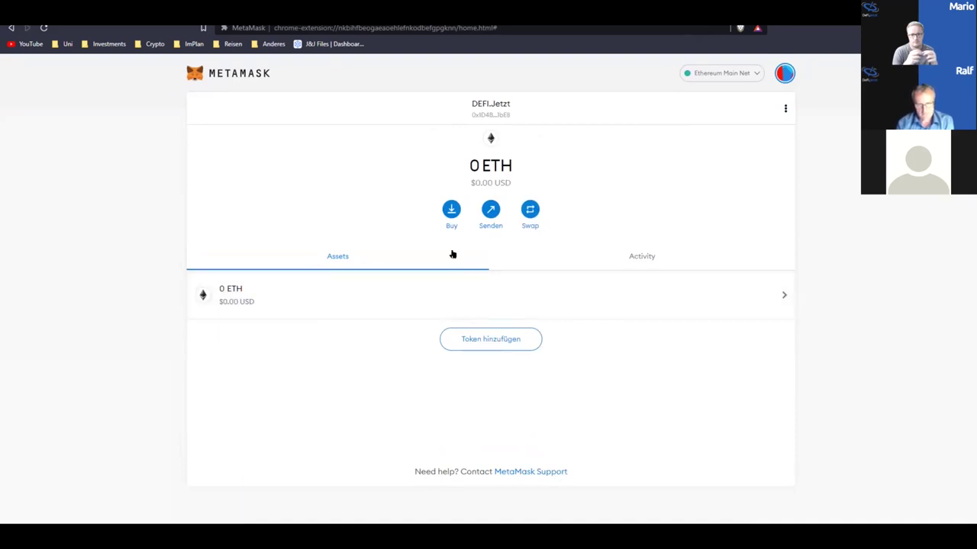
Open the Polygon Bridge from the Polygon Wallet, try to transfer 1 Ether from Ethereum to Polygon, and clear the amount.
key(ctrl+Tab)
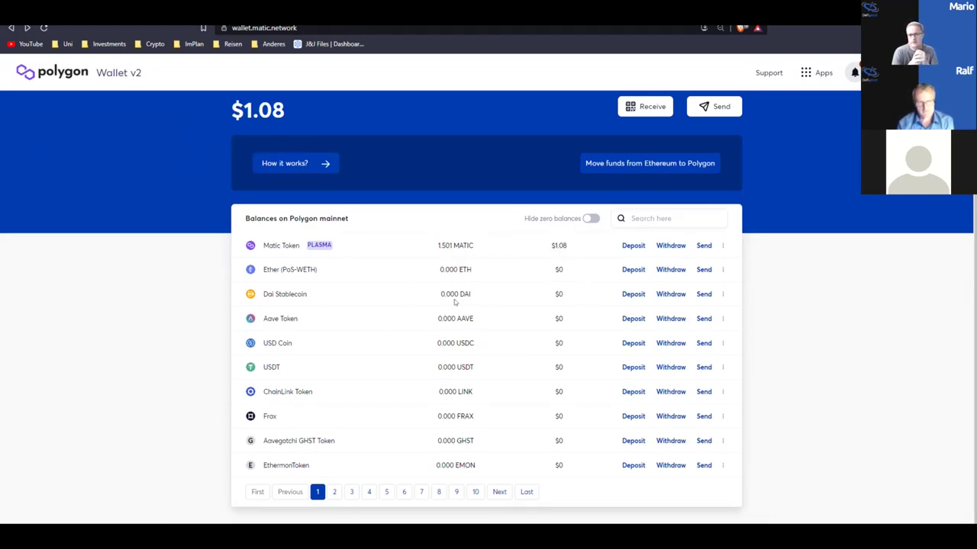
click(650, 168)
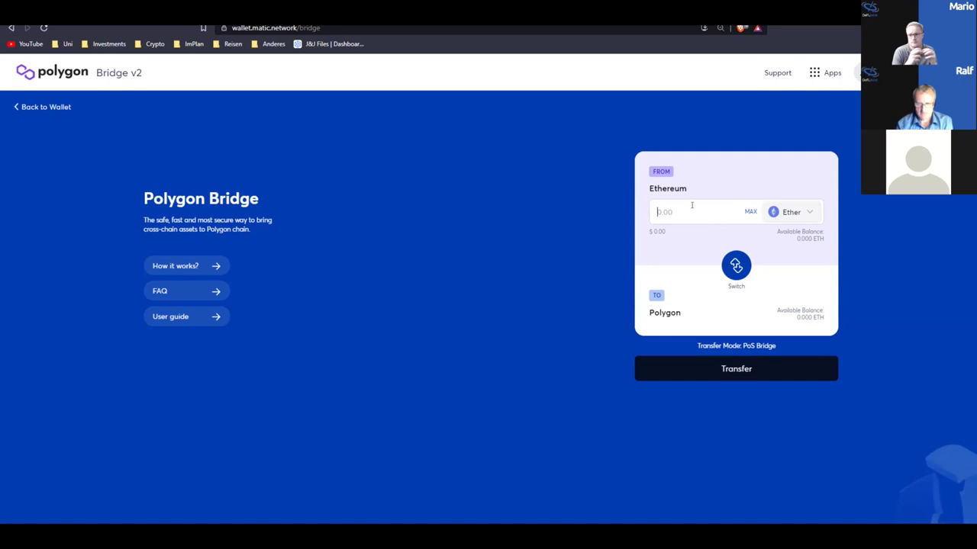
text(1)
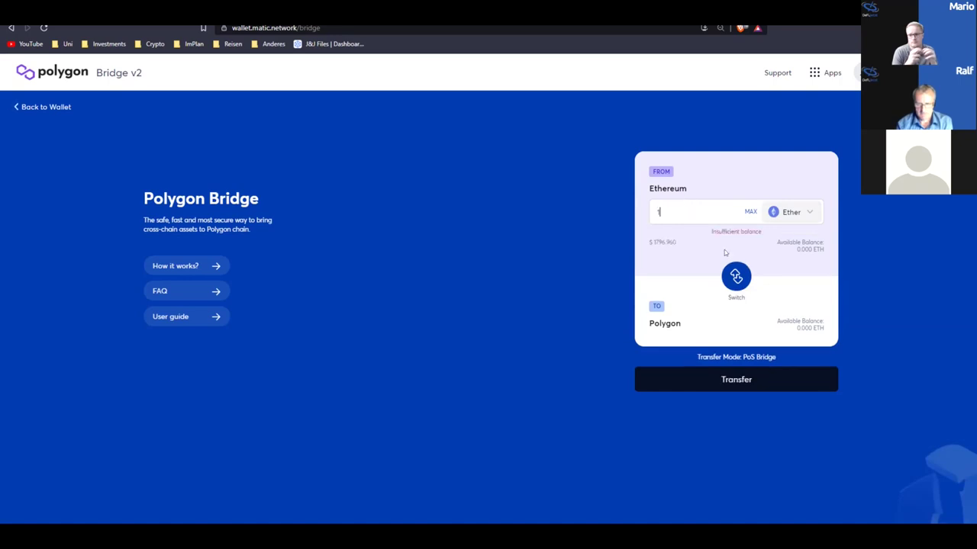
click(724, 381)
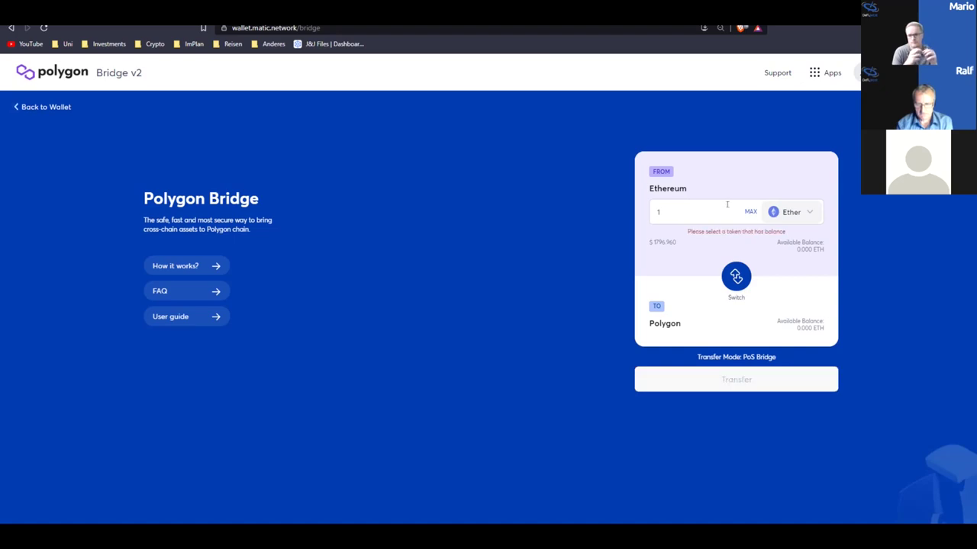
click(692, 209)
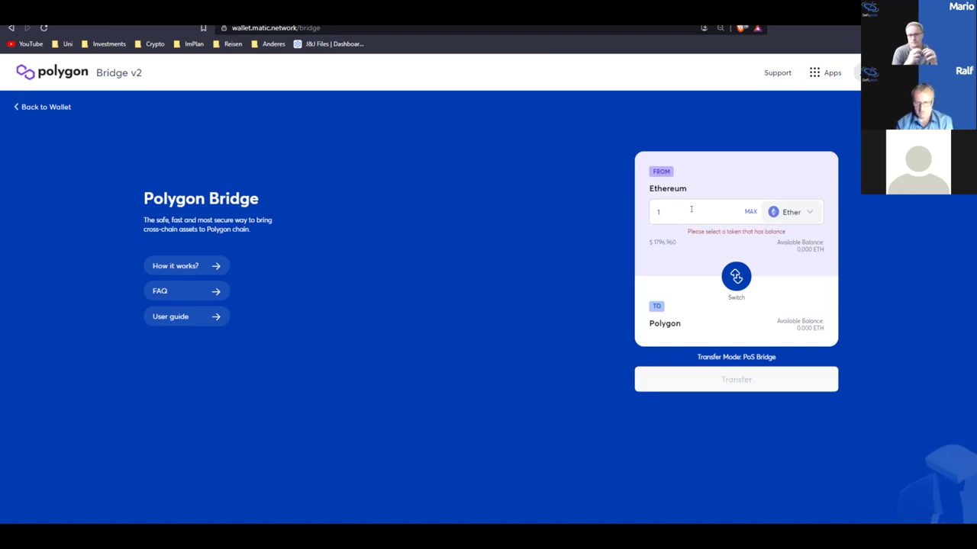
key(BackSpace)
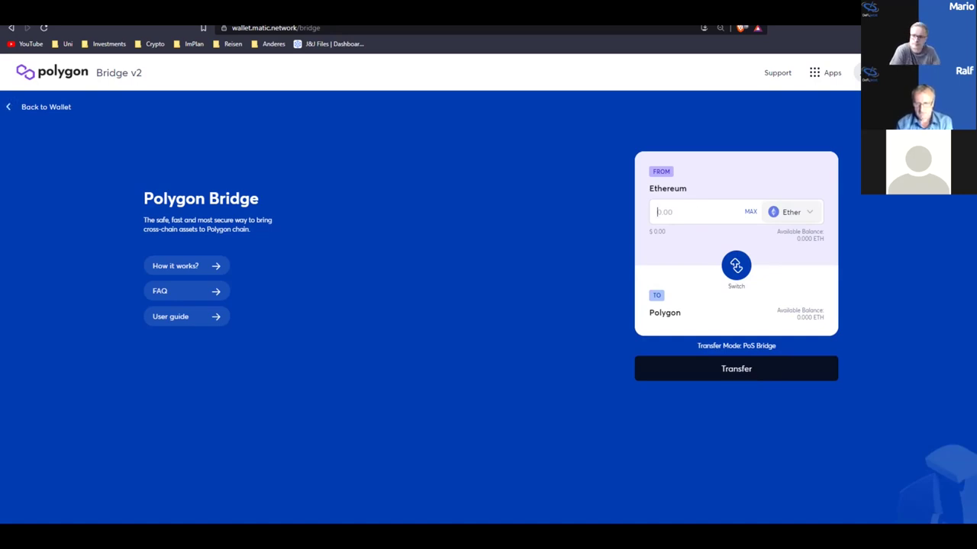
Check the Ethereum account balance in MetaMask, and return to the Polygon Bridge to examine the destination network.
key(ctrl+Tab)
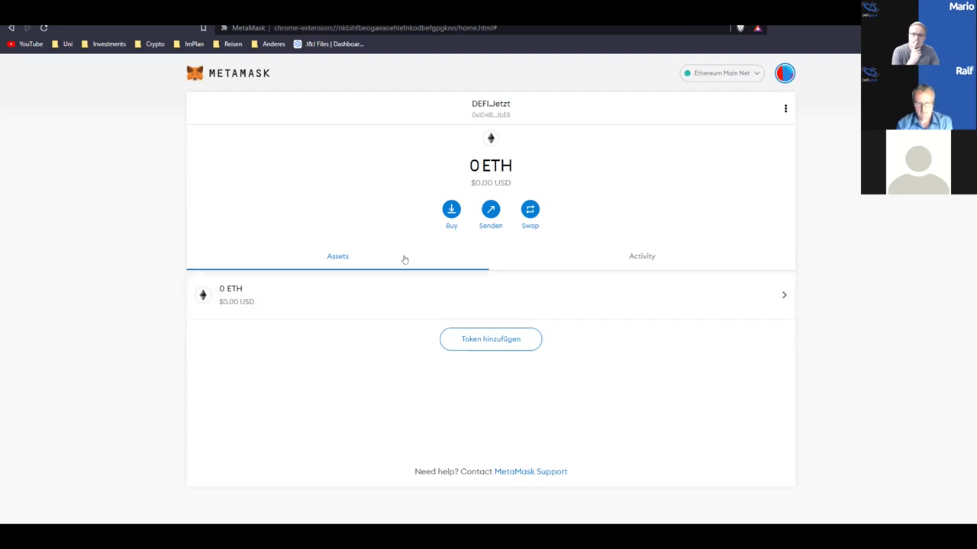
key(ctrl+Tab)
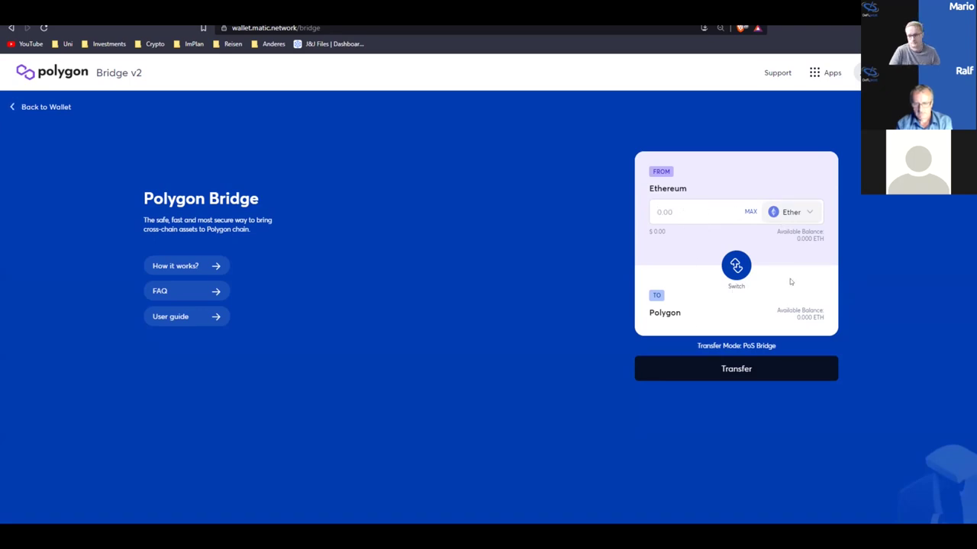
drag(683, 316, 645, 316)
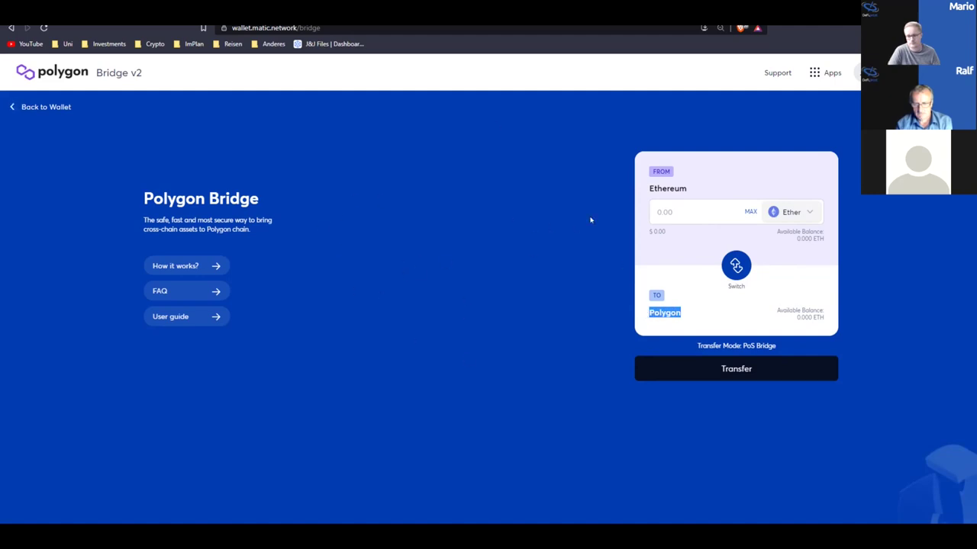
click(557, 225)
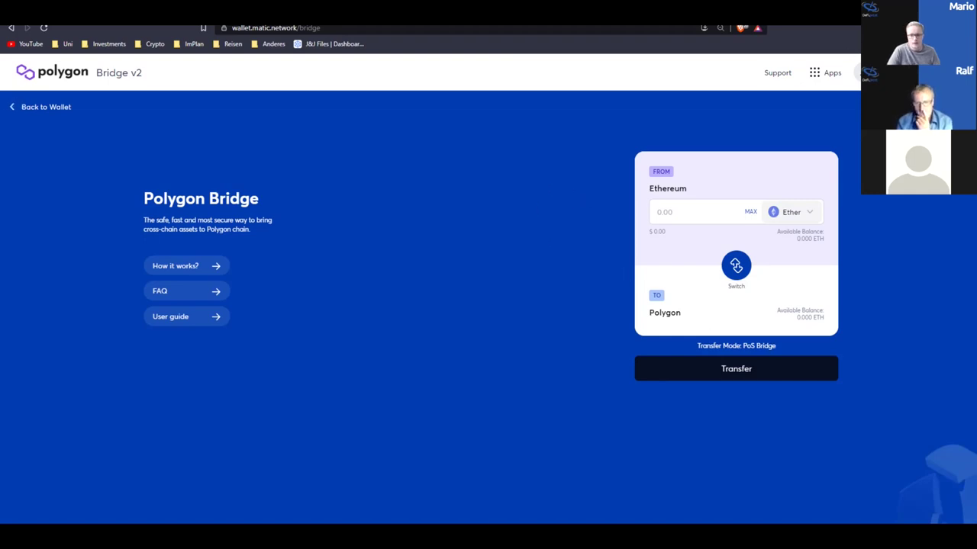
Switch MetaMask's active network to Matic Mainnet, and return to the Polygon Bridge to examine its source network.
key(ctrl+Tab)
click(704, 74)
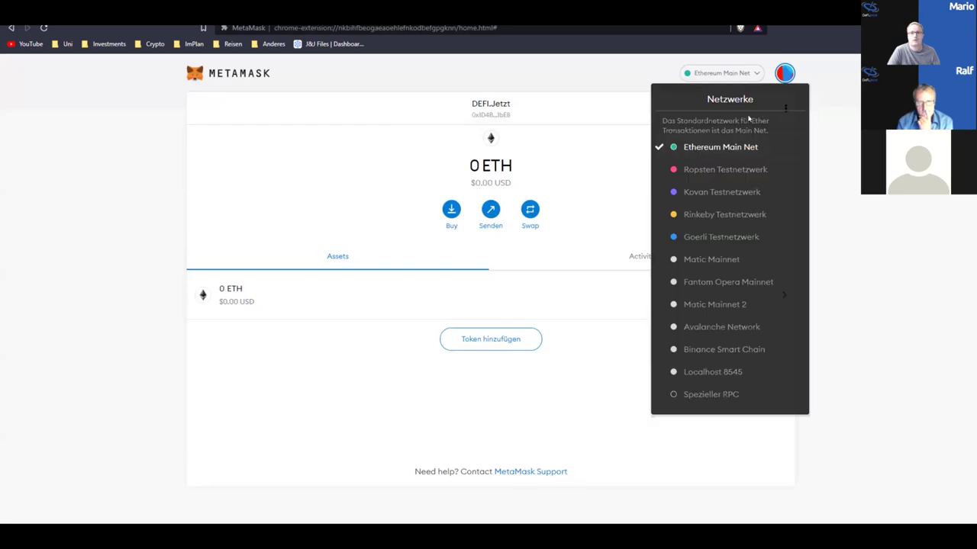
click(708, 260)
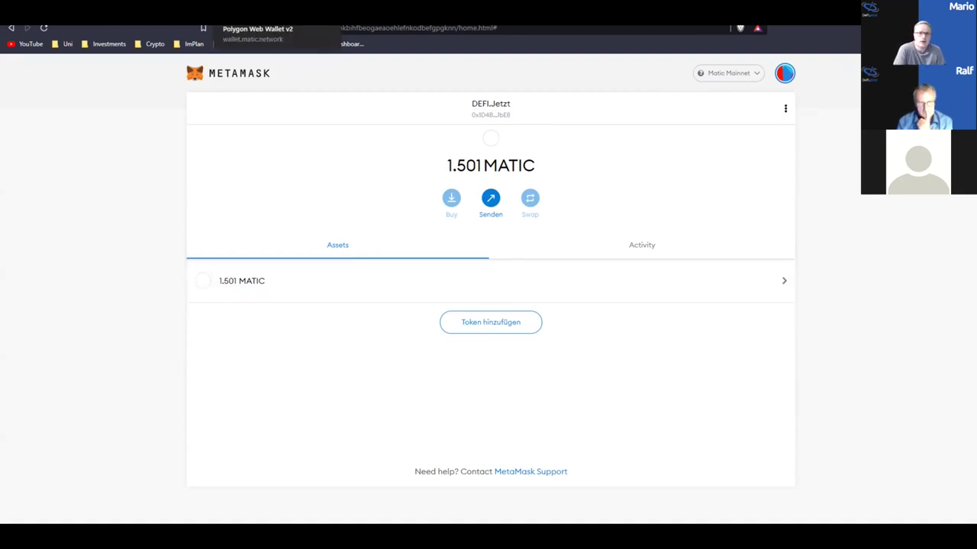
click(258, 13)
drag(649, 189, 687, 189)
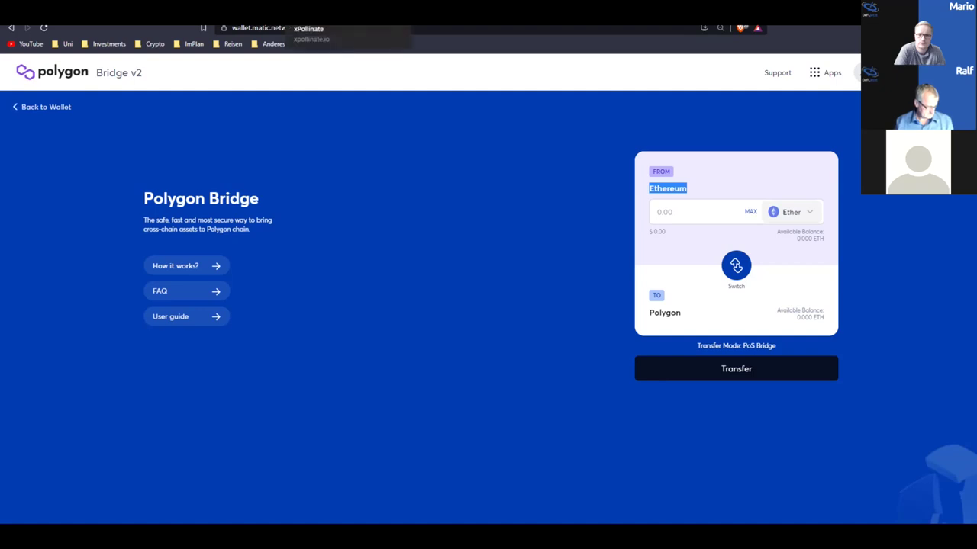
Switch to xPollinate, set the sending chain to Binance Smart Chain, and review the assets available for bridging.
click(320, 16)
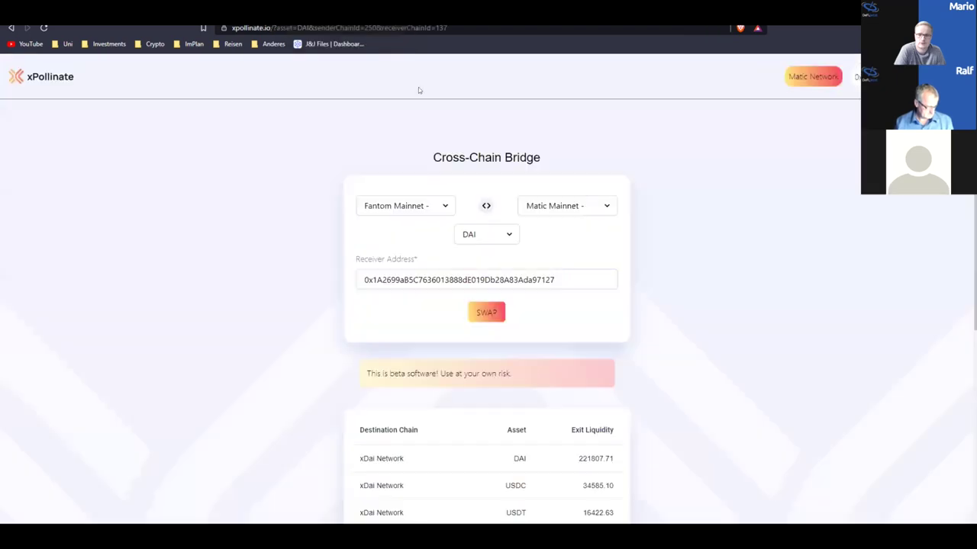
click(442, 204)
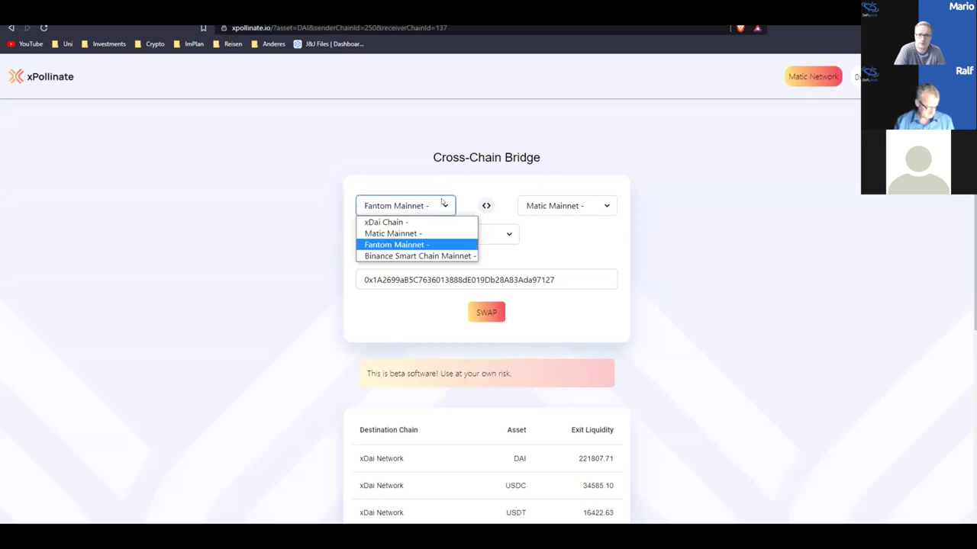
click(397, 257)
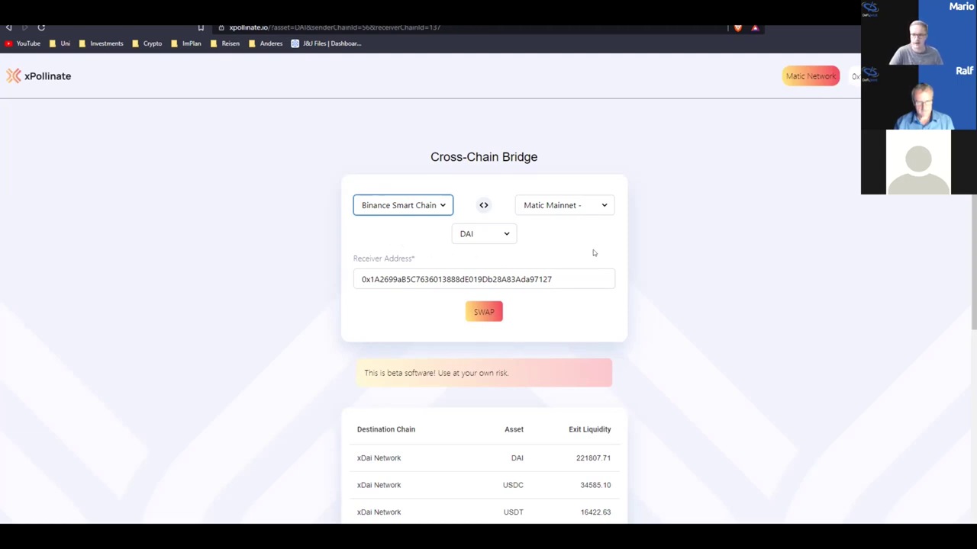
click(500, 236)
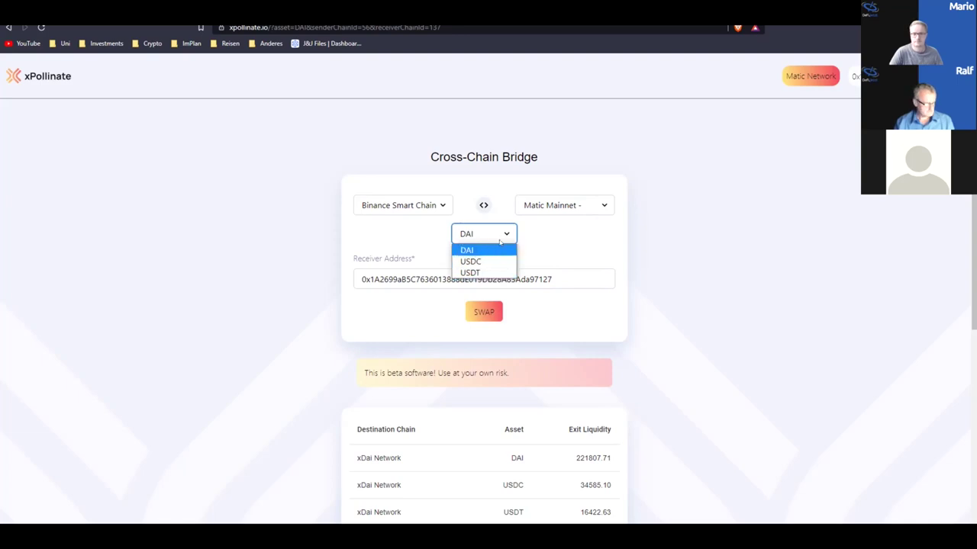
click(560, 232)
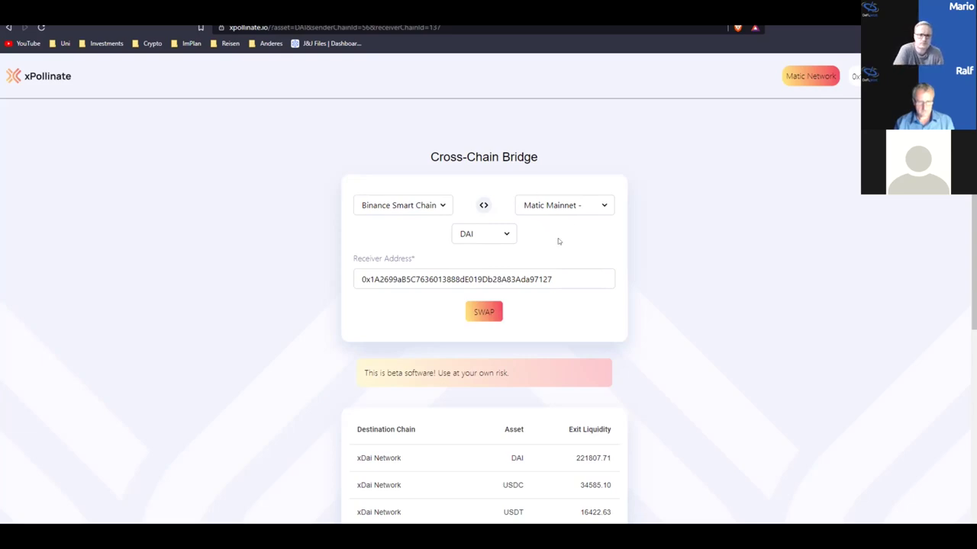
Examine the exit liquidity of the Matic Network assets in xPollinate's table, focusing on USDC.
scroll(558, 238, down, 3)
scroll(427, 209, down, 1)
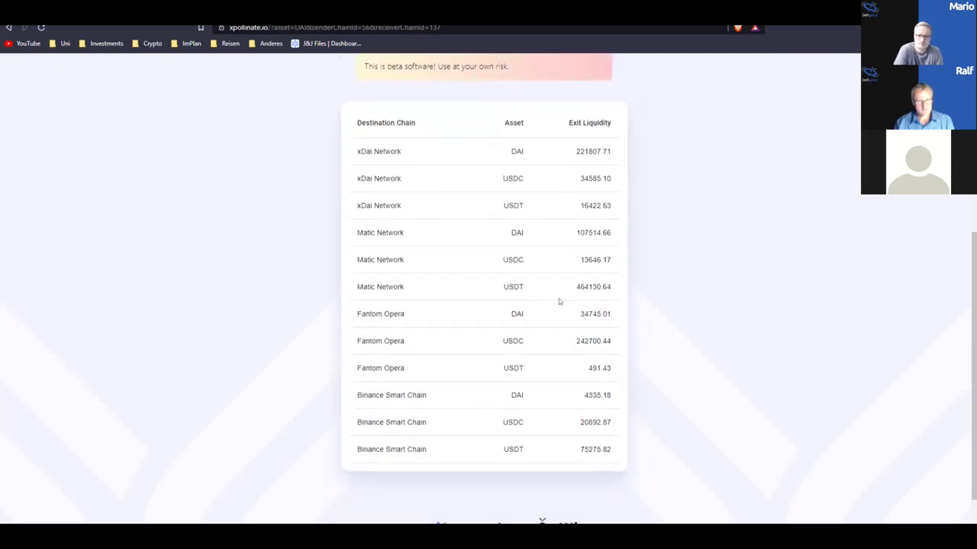
drag(404, 292, 375, 233)
click(311, 262)
drag(578, 260, 608, 260)
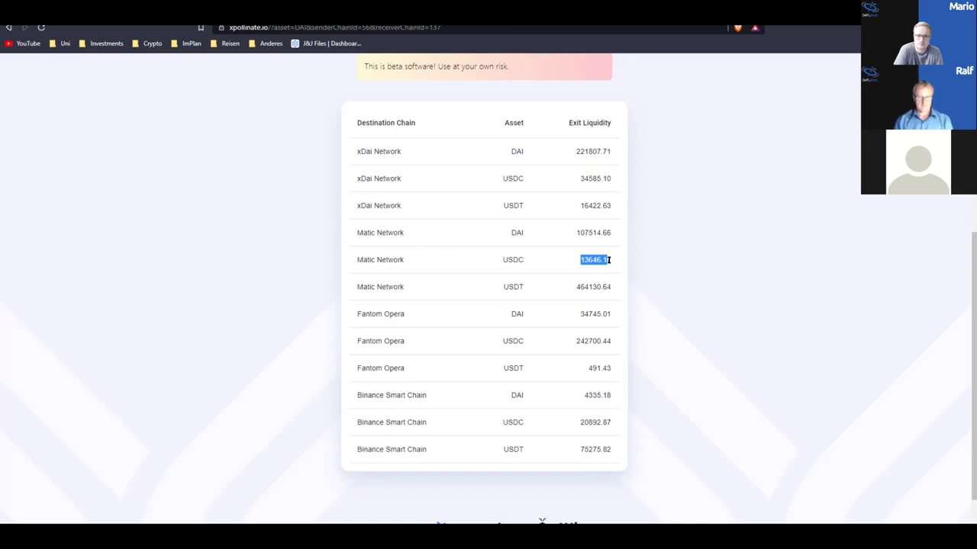
click(597, 260)
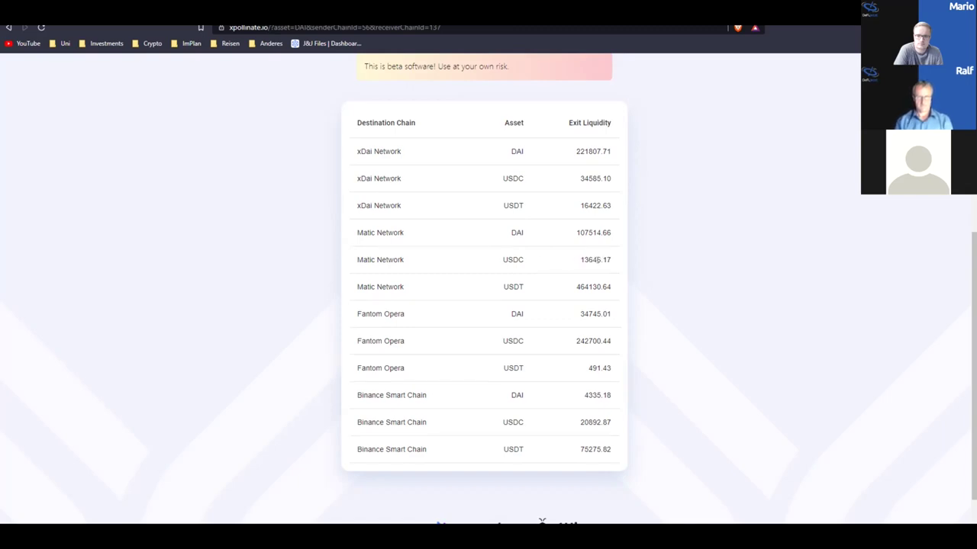
drag(597, 261, 351, 254)
click(704, 243)
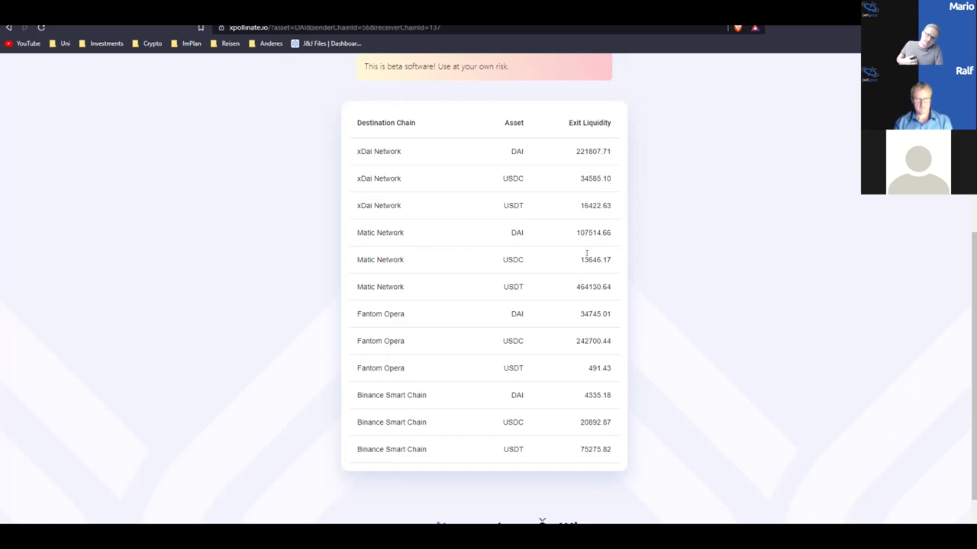
Compare the exit liquidity of Matic Network USDC with that of Fantom Opera USDT.
scroll(591, 265, up, 1)
scroll(592, 266, up, 5)
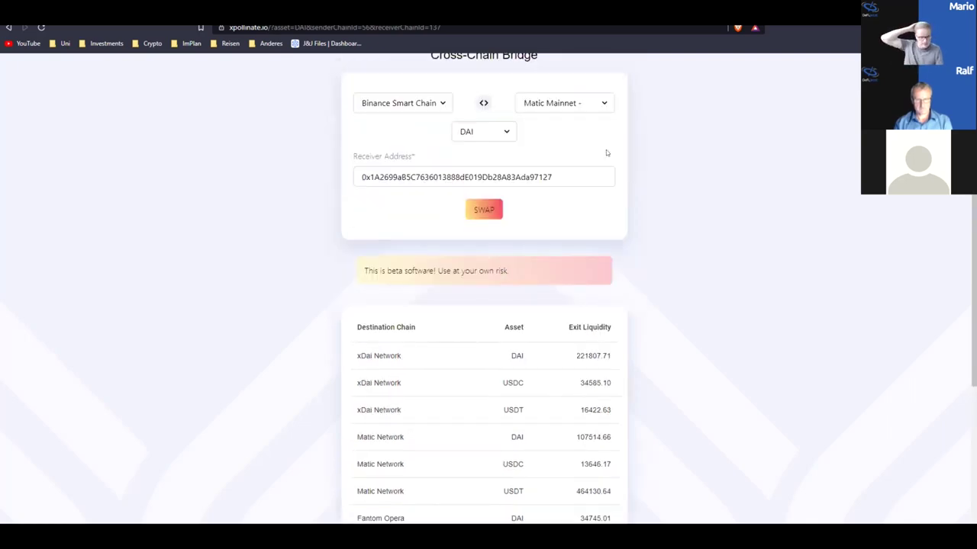
scroll(620, 242, down, 3)
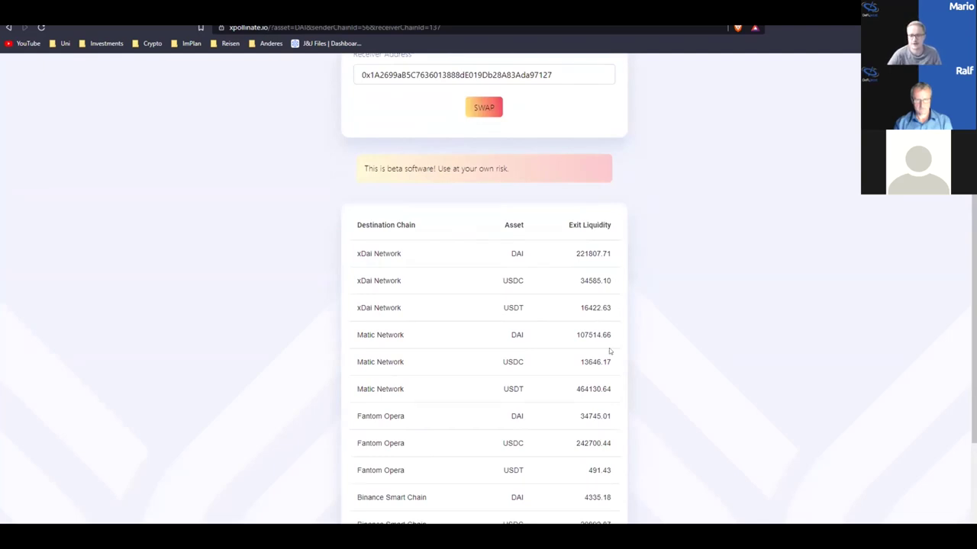
drag(578, 360, 642, 368)
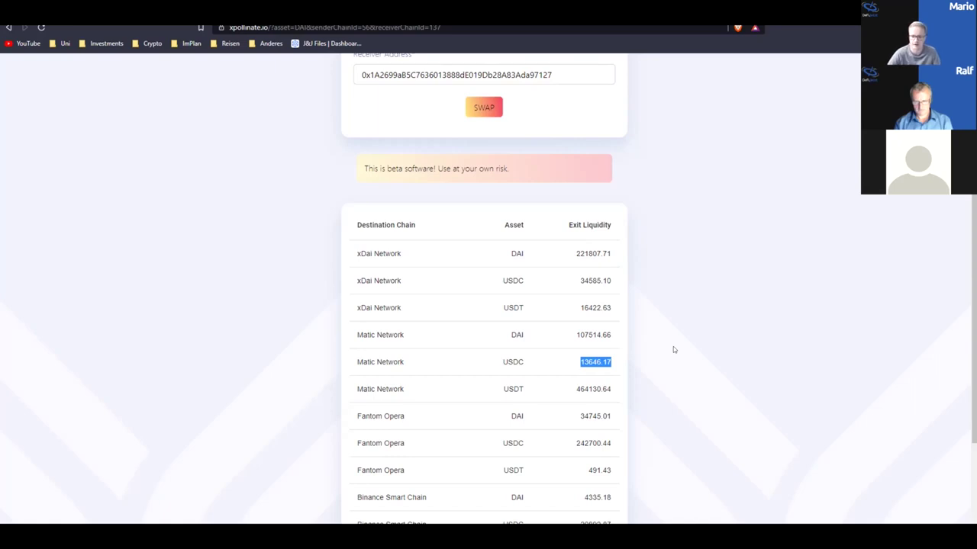
scroll(672, 346, down, 2)
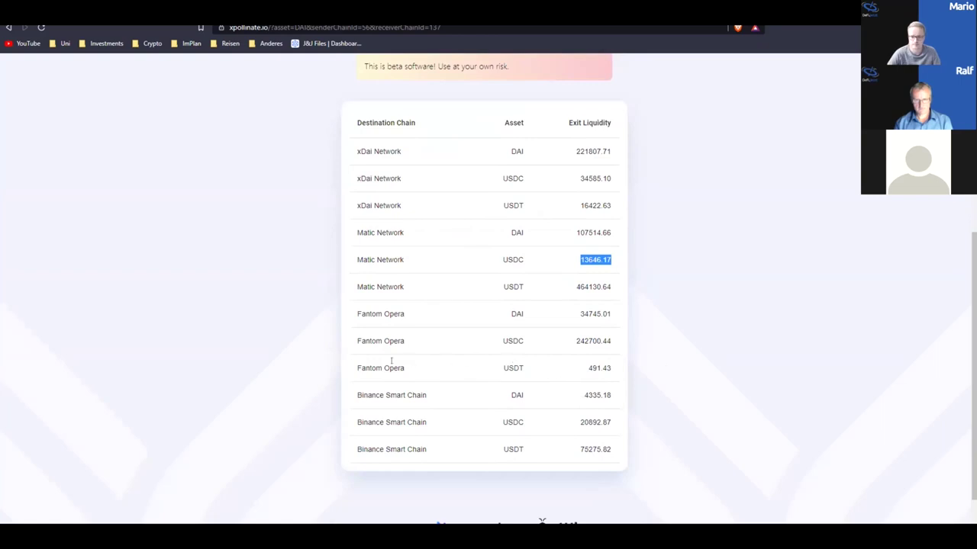
drag(356, 367, 606, 368)
click(645, 371)
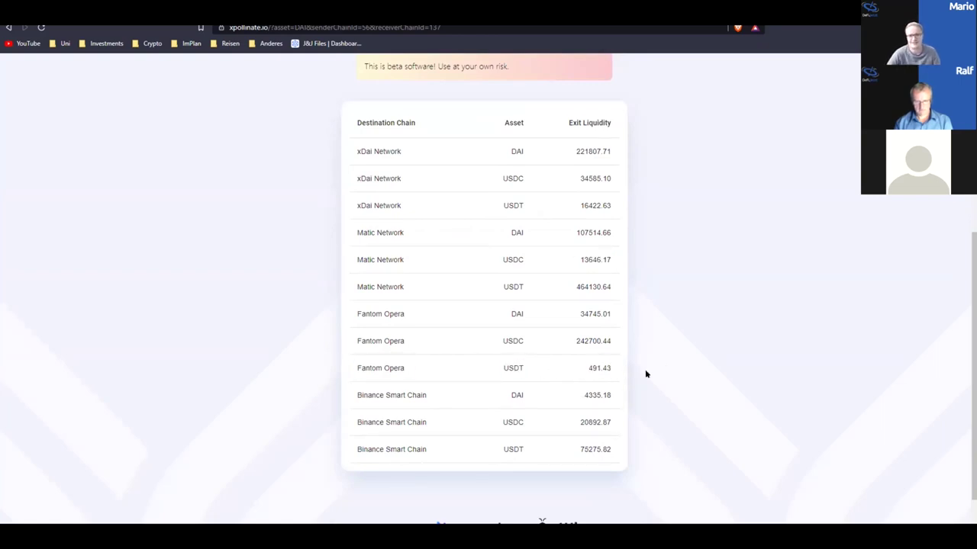
Return to the Cross-Chain Bridge form and read the beta software notice below it.
scroll(653, 397, up, 6)
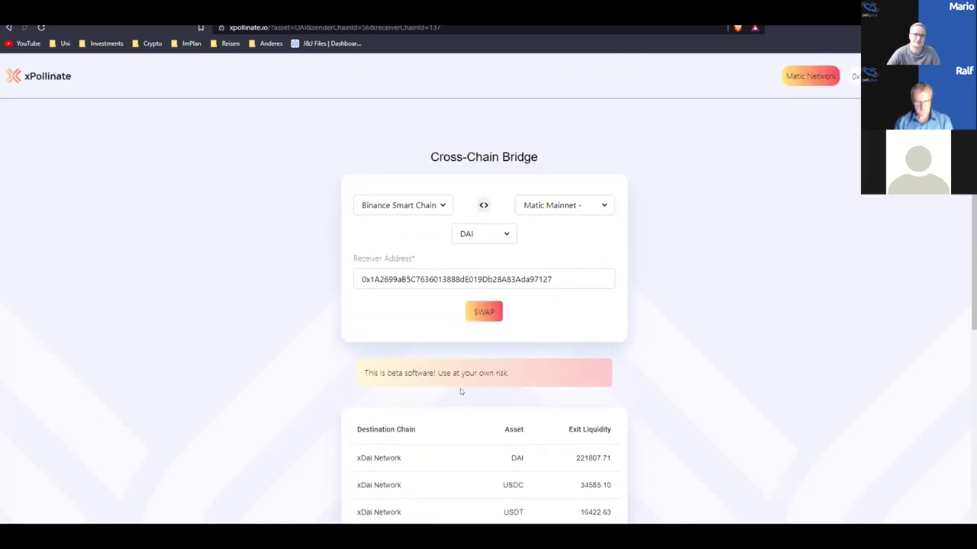
drag(366, 371, 435, 373)
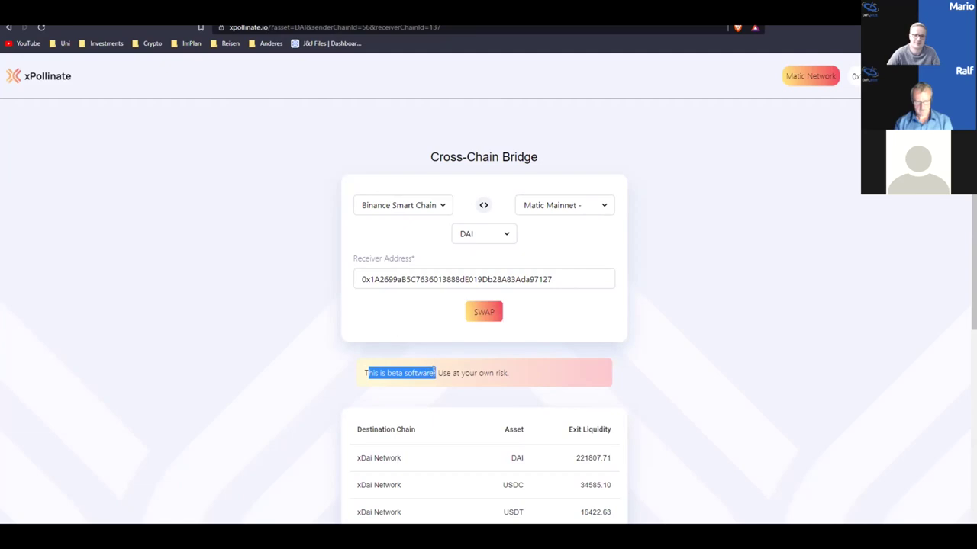
click(426, 364)
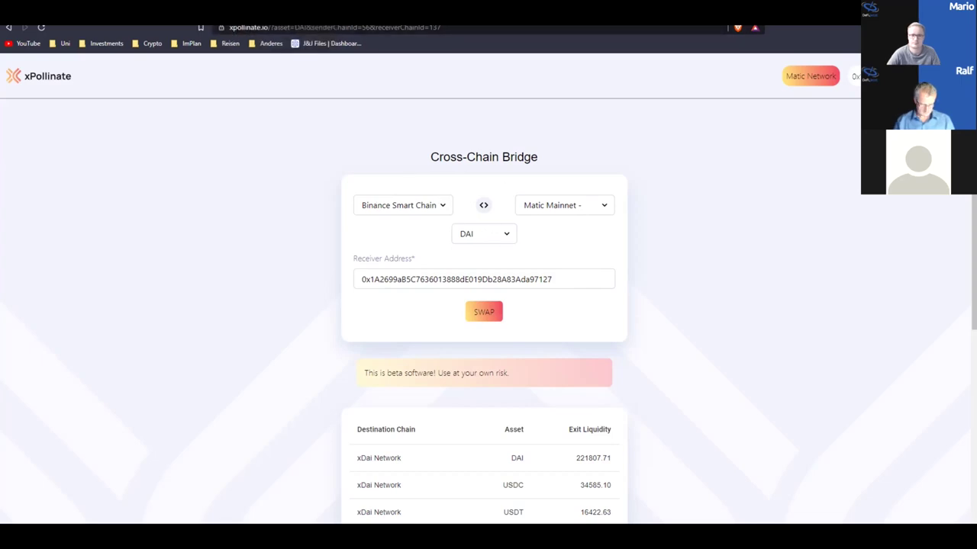
Switch to MetaMask to check the MATIC balance on Matic Mainnet, and open Aave's Deposit page.
key(ctrl+Tab)
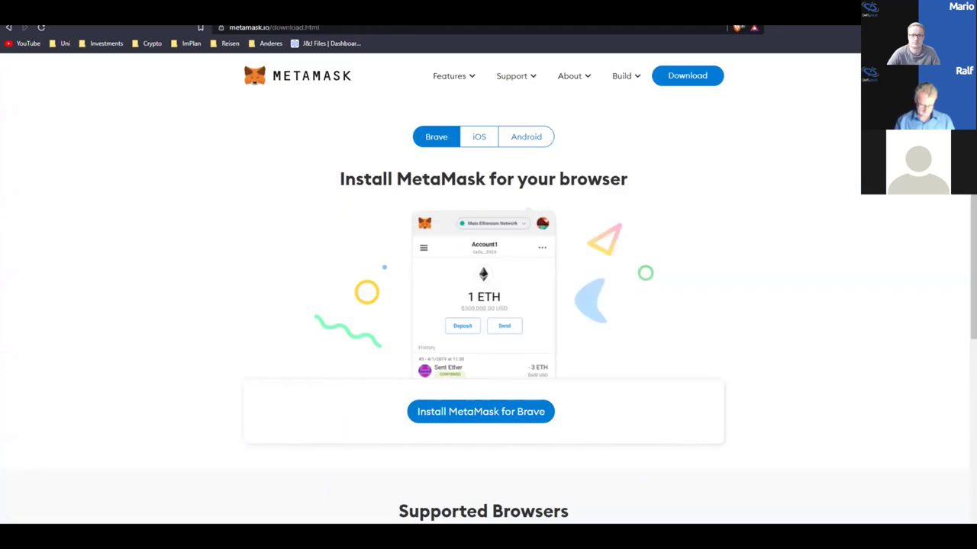
key(ctrl+Tab)
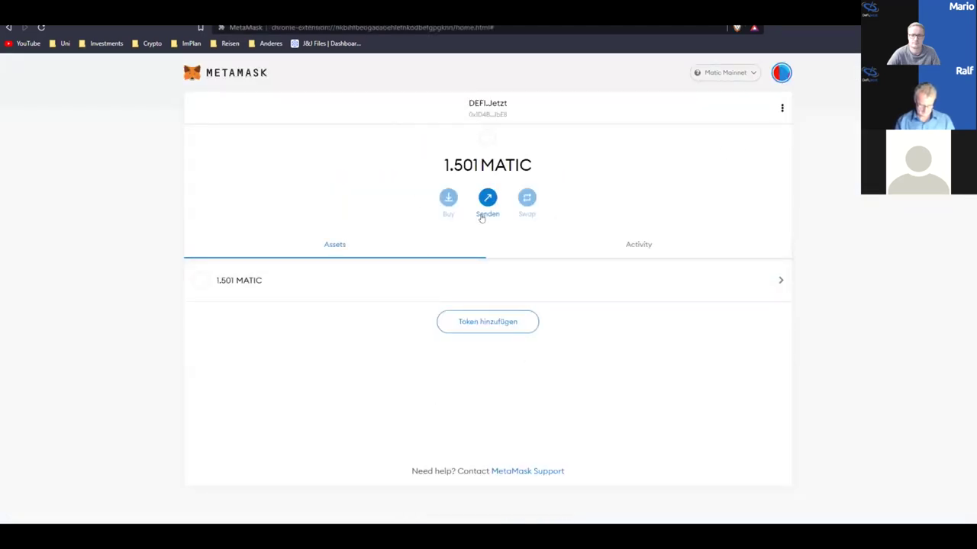
drag(442, 165, 479, 165)
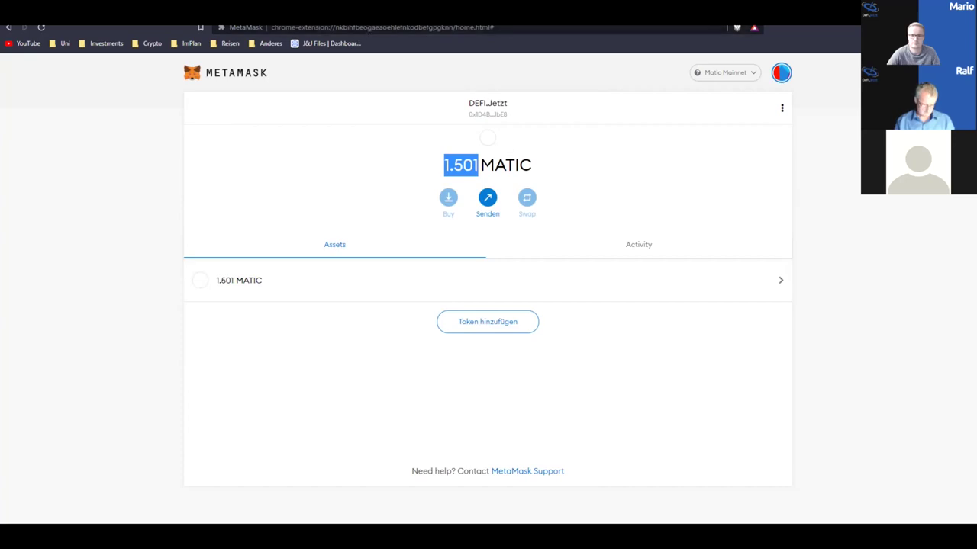
click(397, 13)
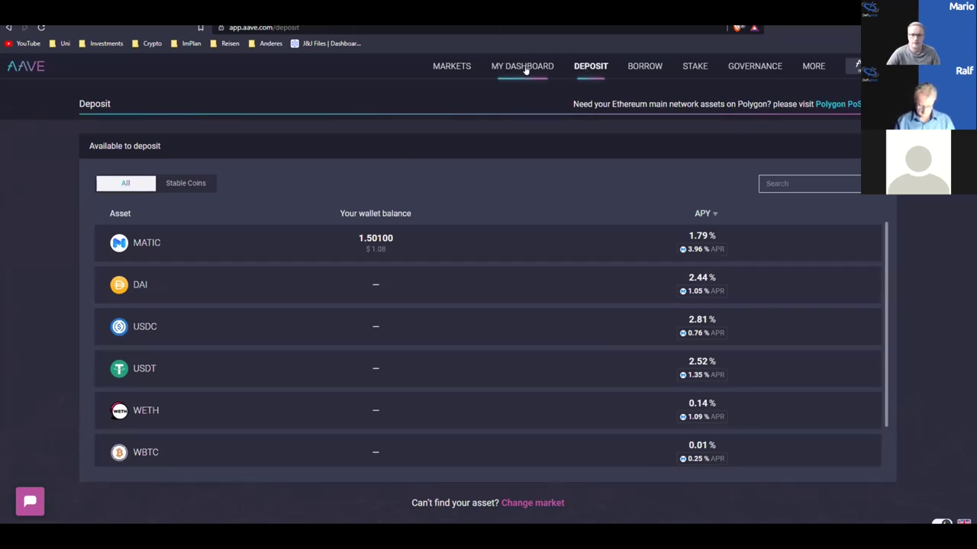
Review the total market size and asset rates on Aave's Polygon Markets page, and check the dashboard for existing deposits.
click(452, 67)
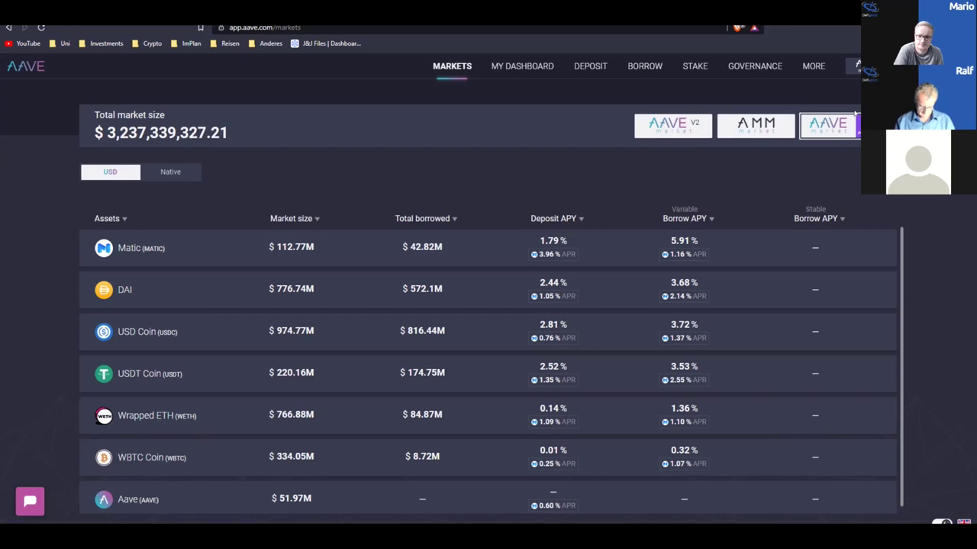
drag(229, 136, 336, 188)
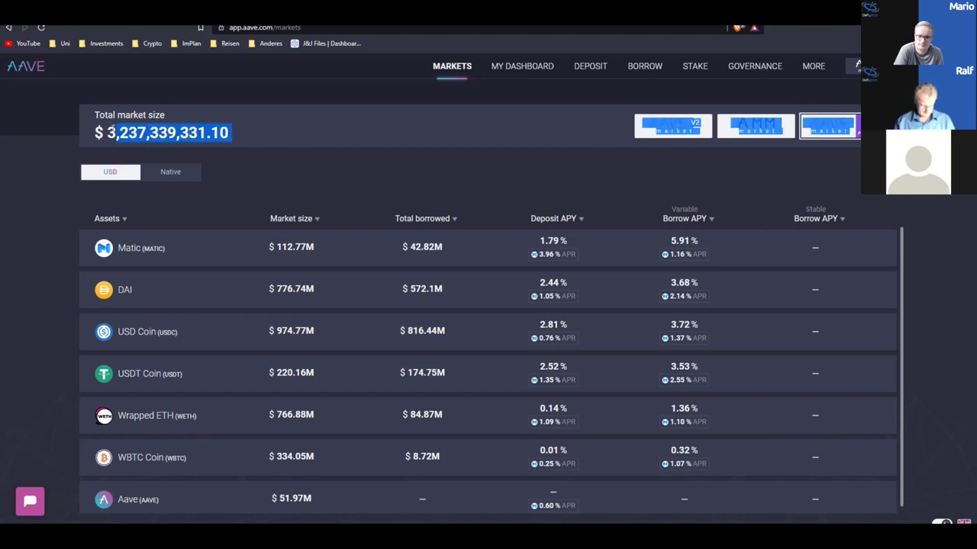
click(324, 180)
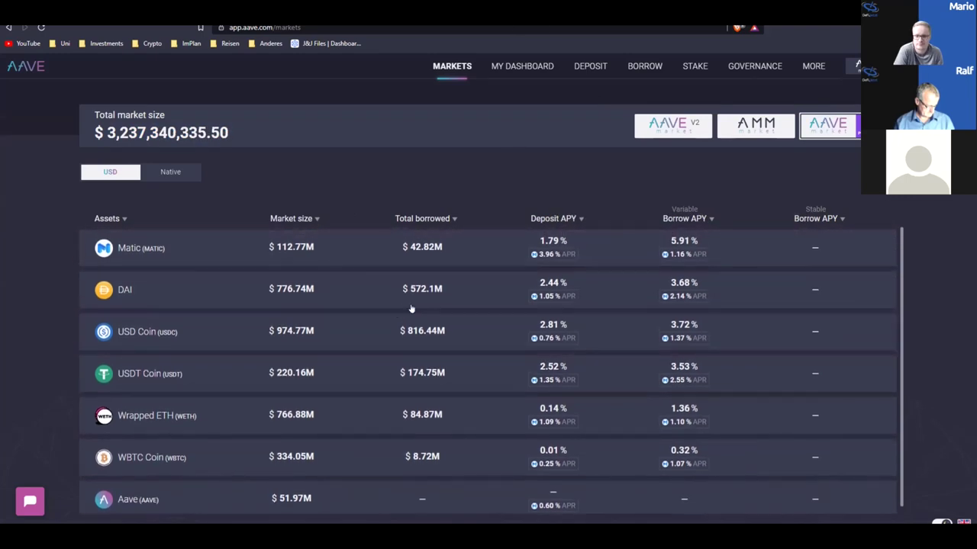
scroll(534, 335, down, 1)
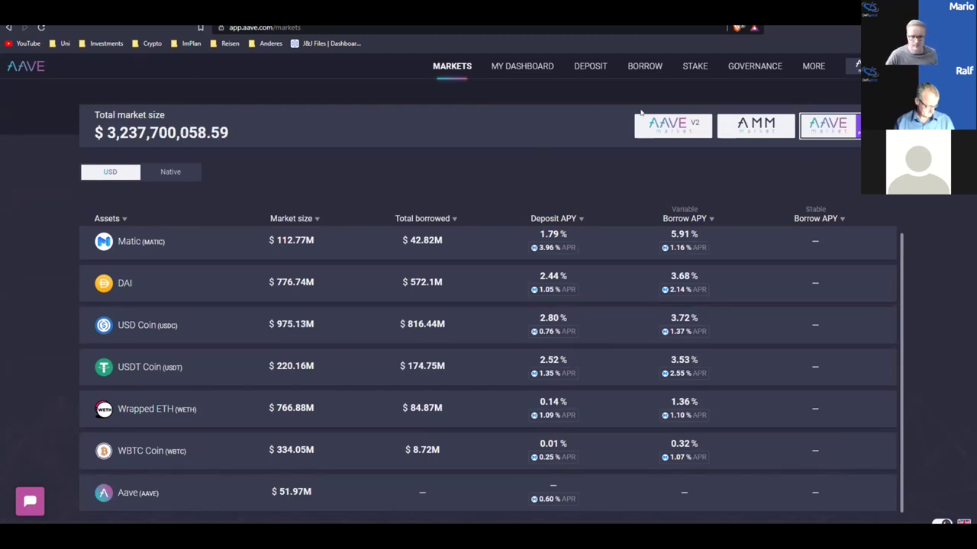
click(544, 69)
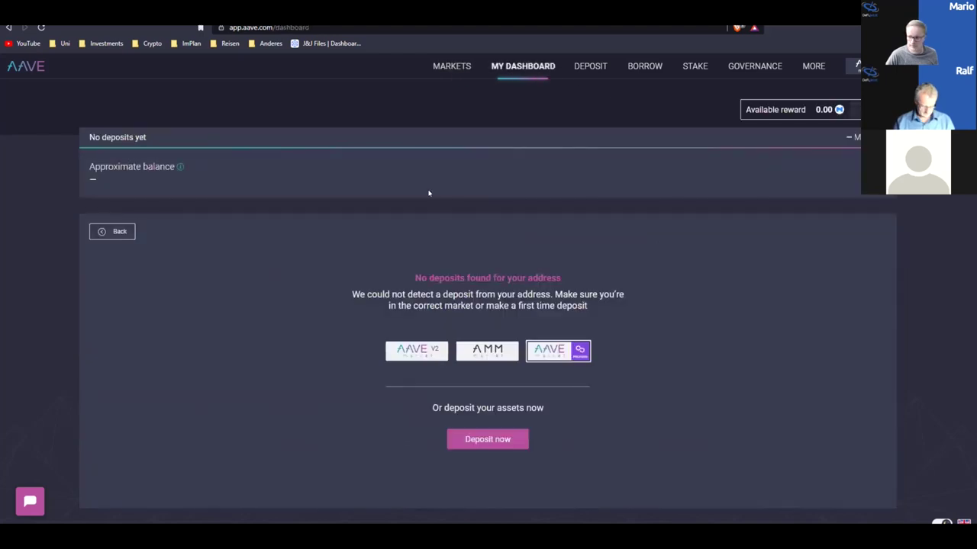
Open the MATIC deposit form and set the deposit amount to 1.
click(580, 70)
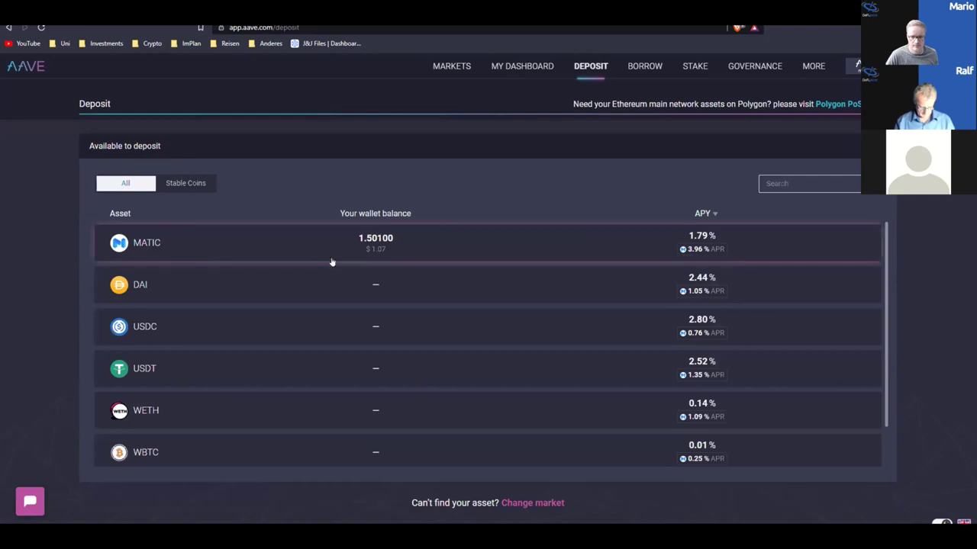
click(422, 244)
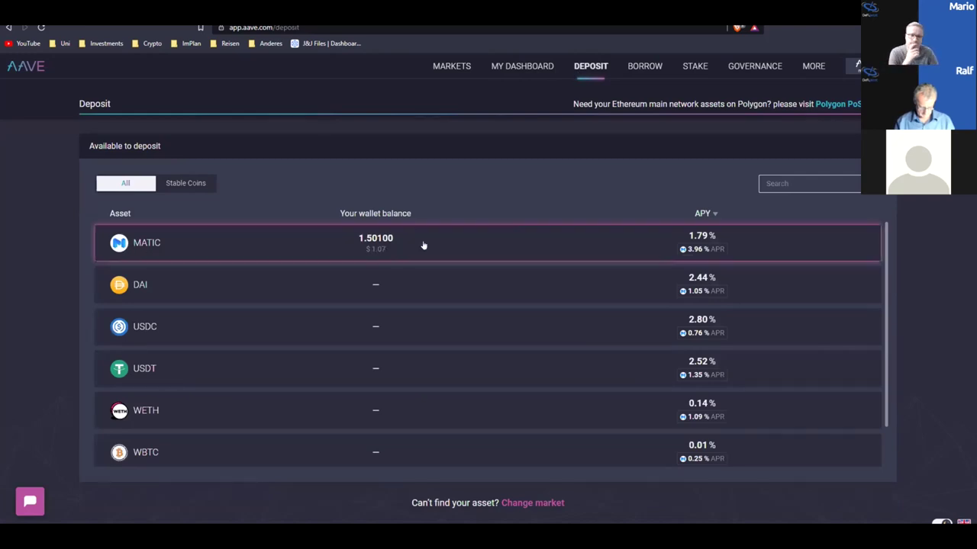
click(498, 359)
text(1)
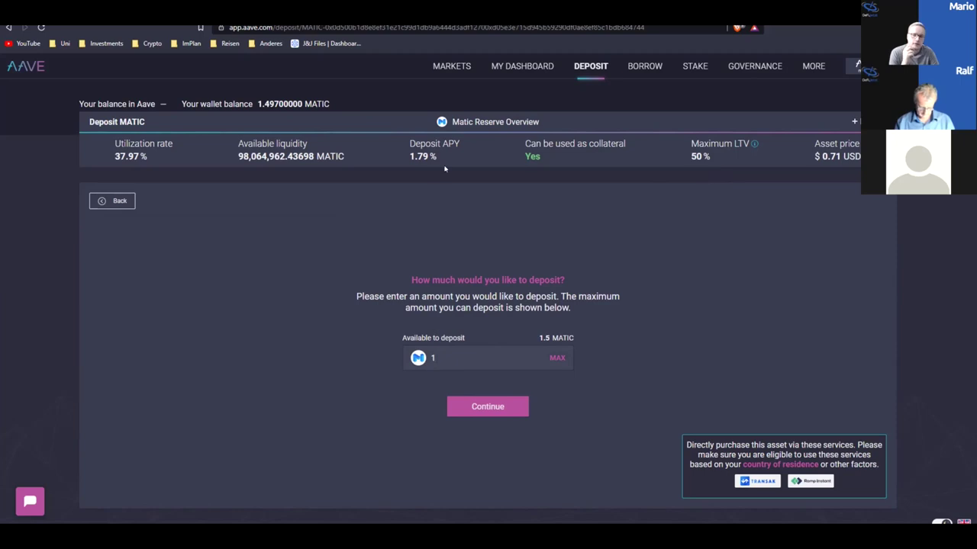
Examine the Deposit APY in the Matic Reserve Overview.
mouse_move(460, 143)
mouse_down()
mouse_move(458, 154)
mouse_move(457, 141)
mouse_up()
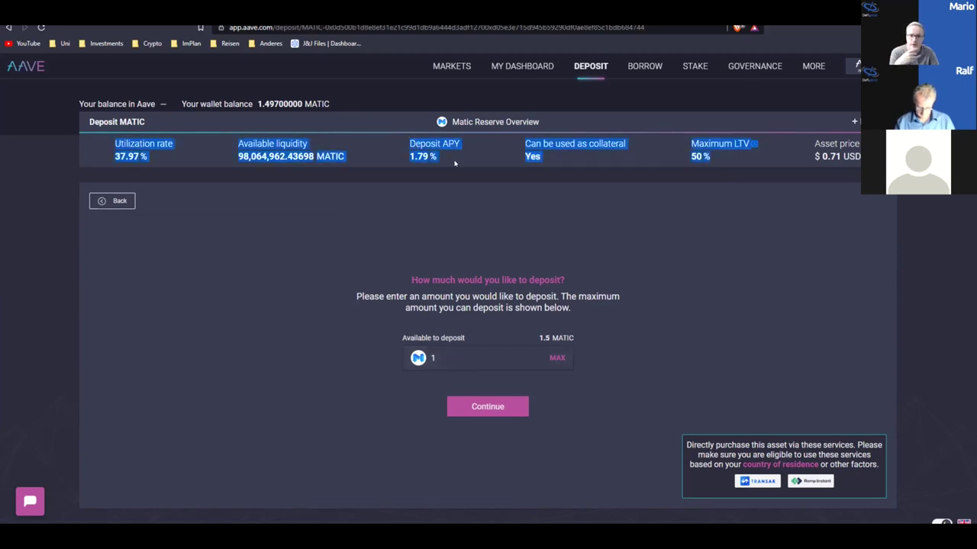
click(460, 160)
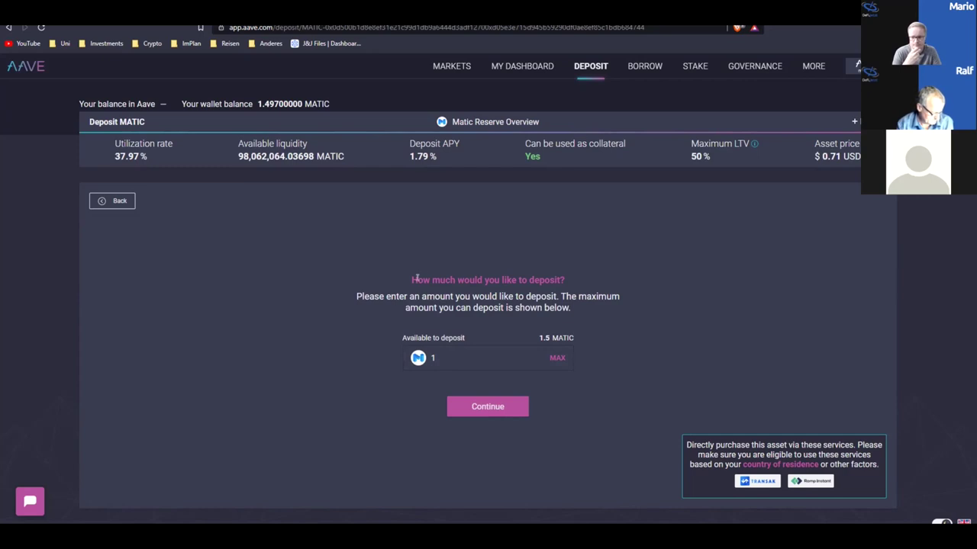
mouse_move(435, 156)
mouse_down()
mouse_move(406, 155)
mouse_move(427, 155)
mouse_up()
click(484, 196)
click(442, 178)
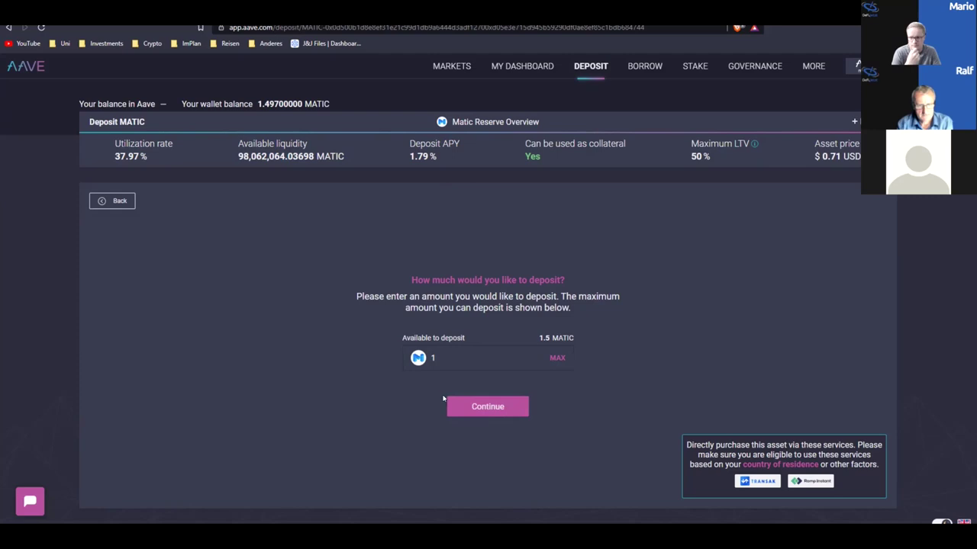
Submit the 1 MATIC deposit, check the total with gas fee in MetaMask, and confirm the transaction there.
click(485, 407)
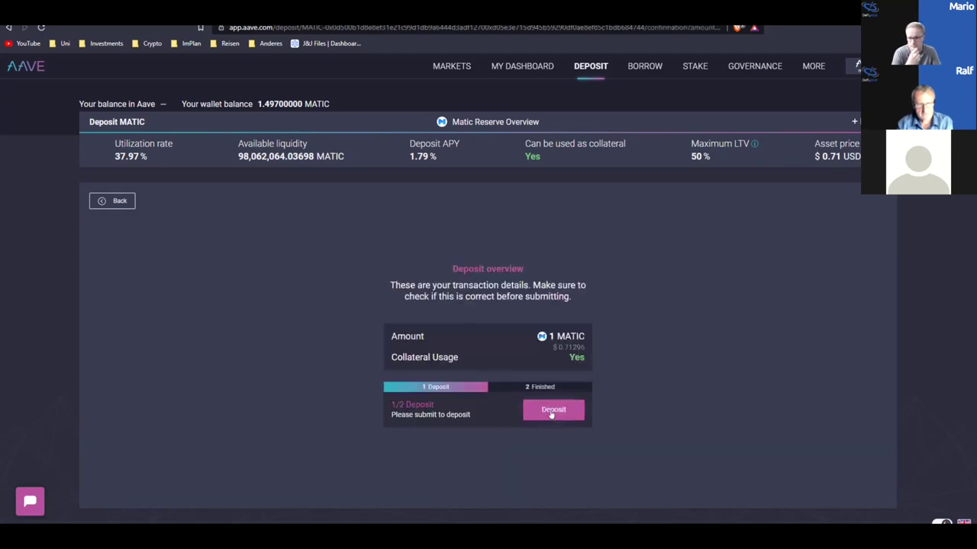
click(548, 412)
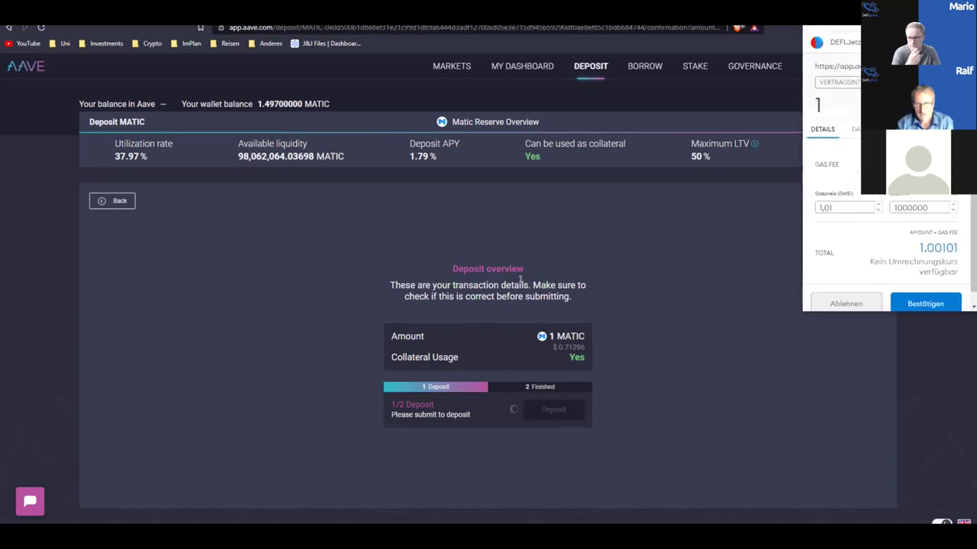
drag(918, 248, 942, 248)
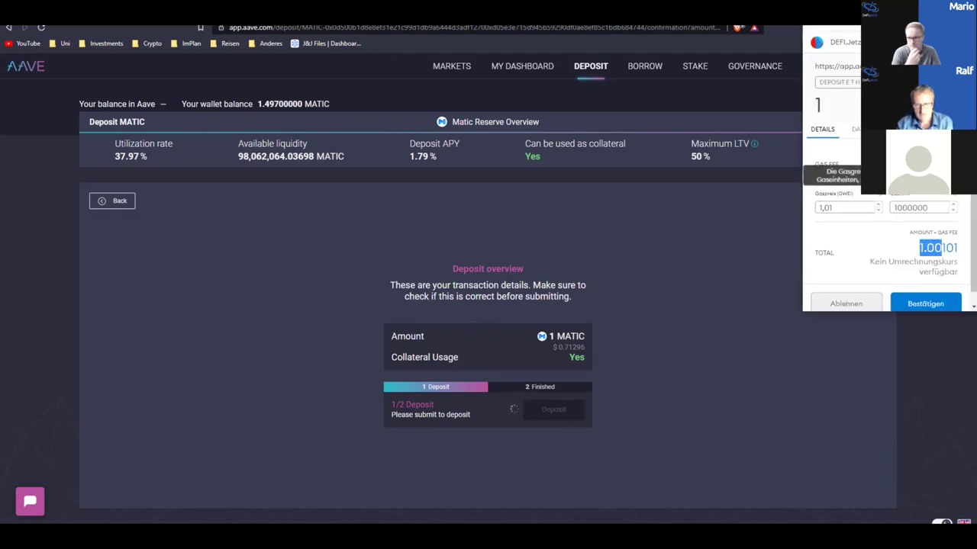
click(941, 248)
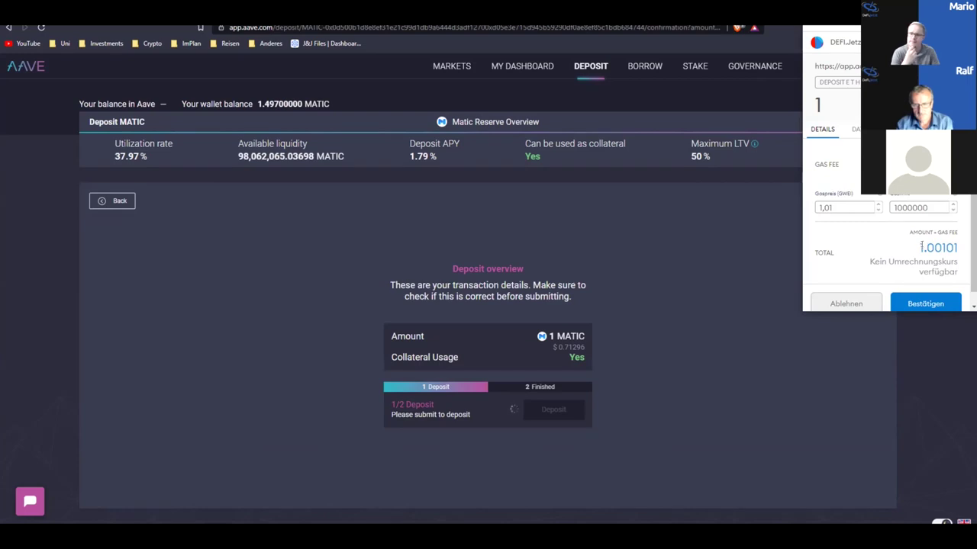
click(926, 290)
Open CoinMarketCap in a new browser tab, search for matic, and go to the converter on the Polygon page.
key(ctrl+t)
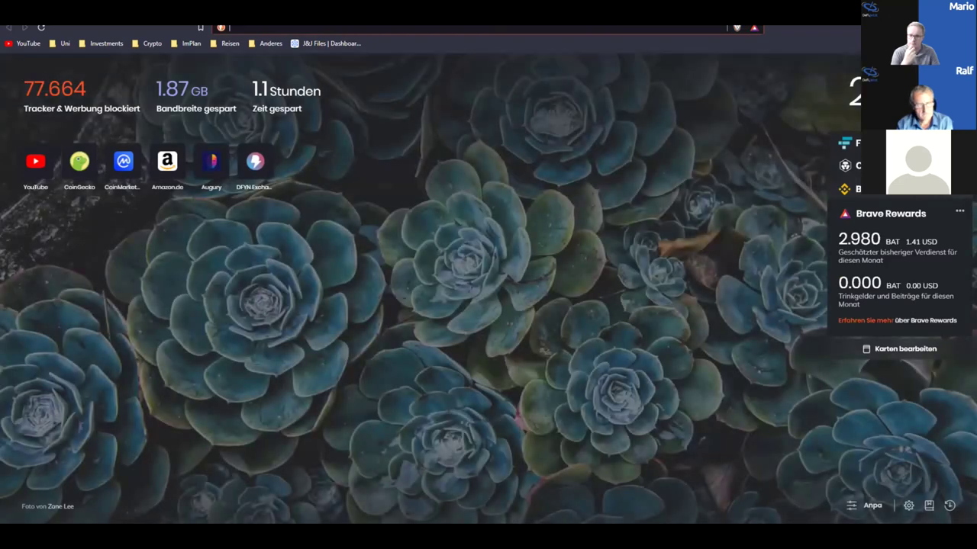
text(coinmar)
key(Return)
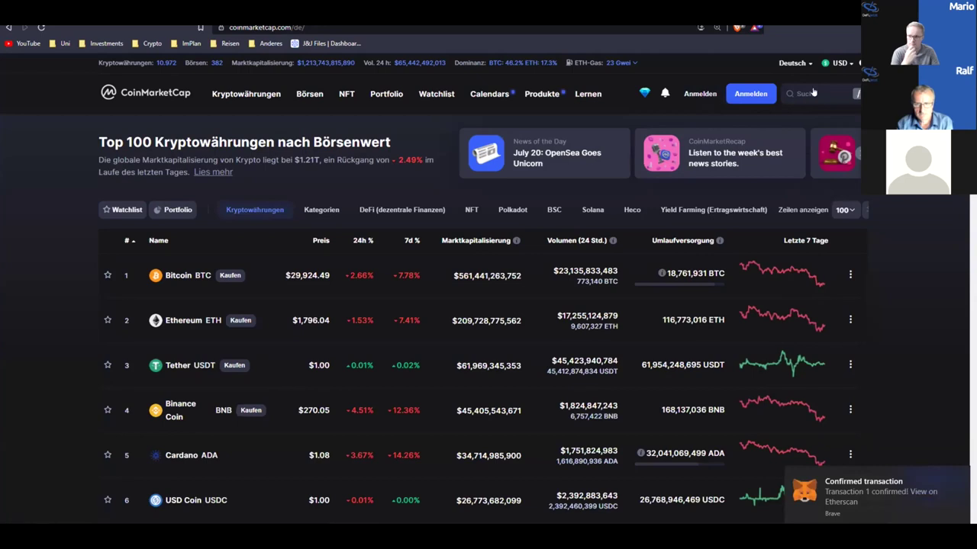
click(813, 89)
text(matic)
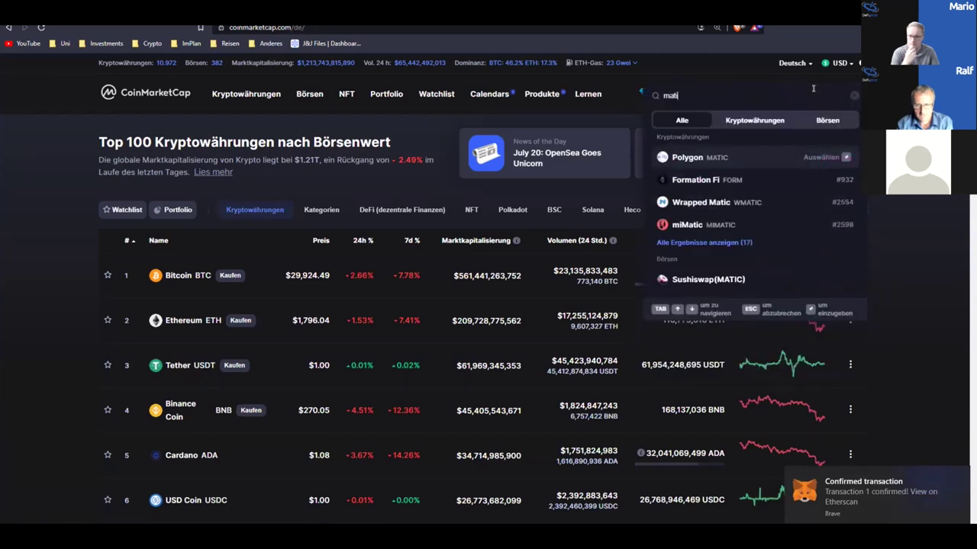
click(753, 162)
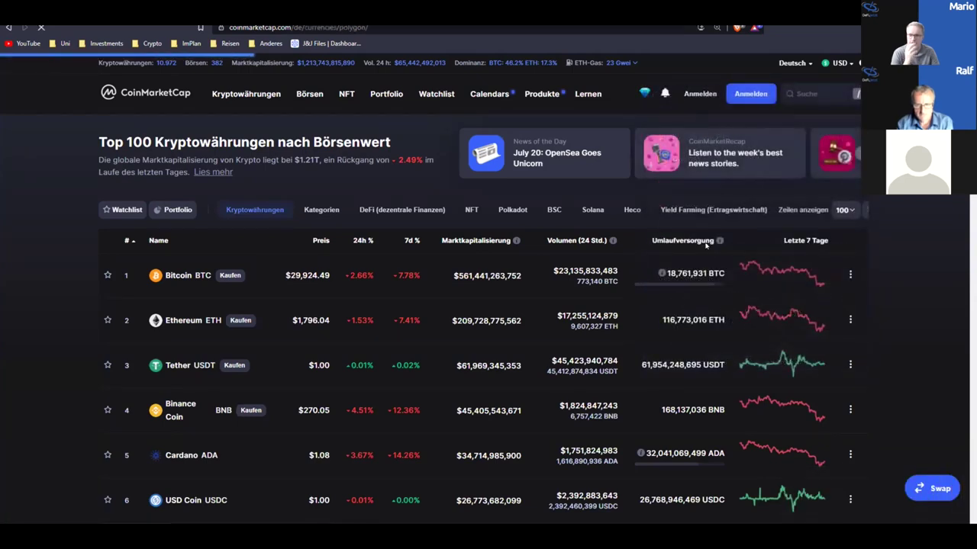
scroll(798, 306, down, 3)
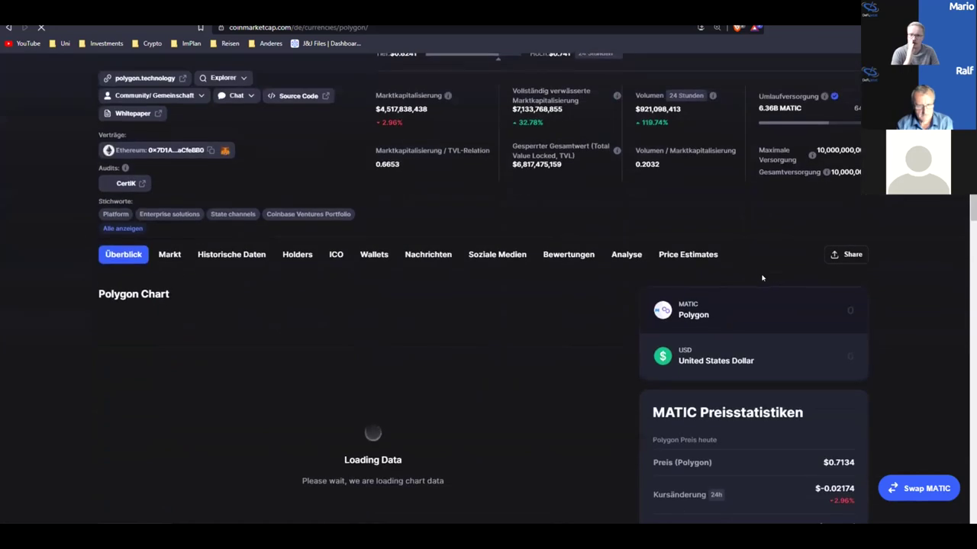
Convert 0,00101 MATIC to United States Dollars to see the gas cost, and return to Aave.
click(799, 315)
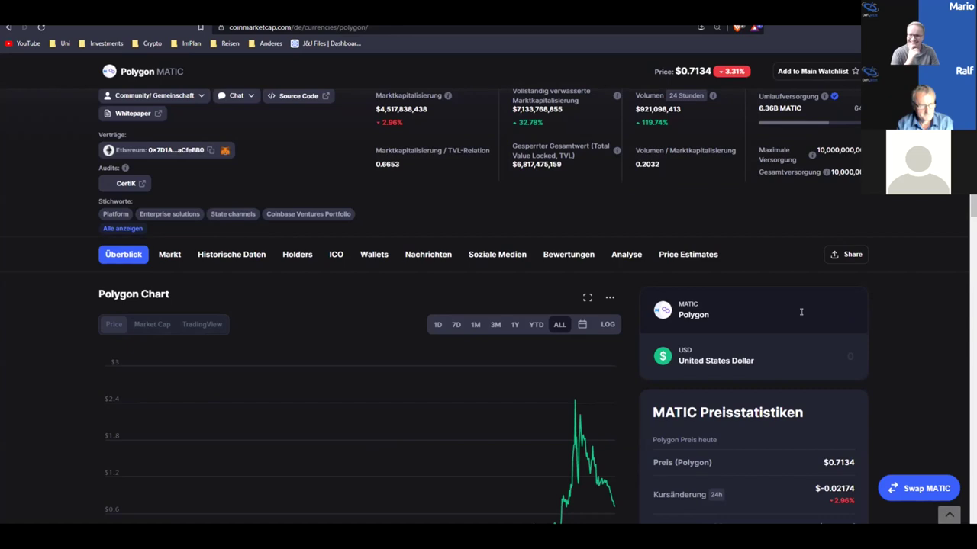
text(0,00101)
drag(854, 357, 837, 356)
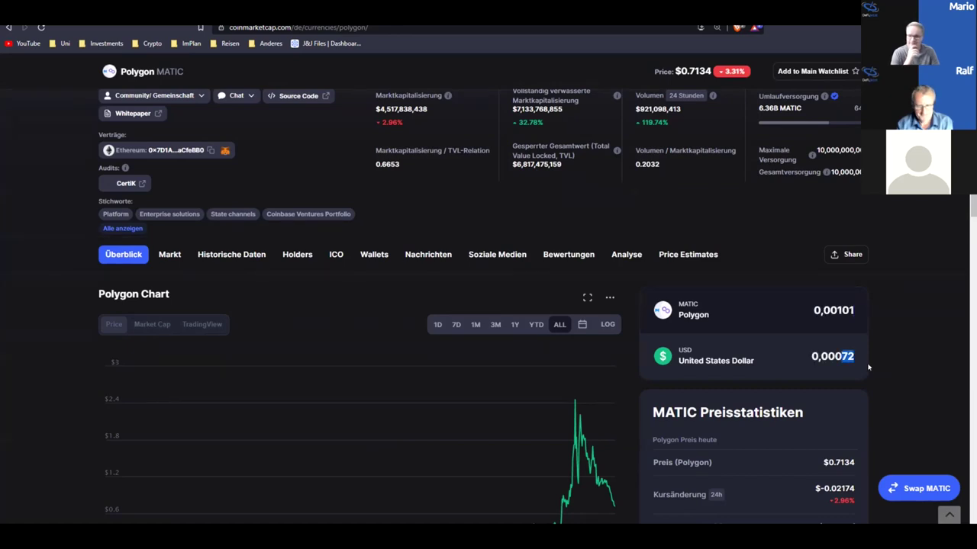
click(903, 360)
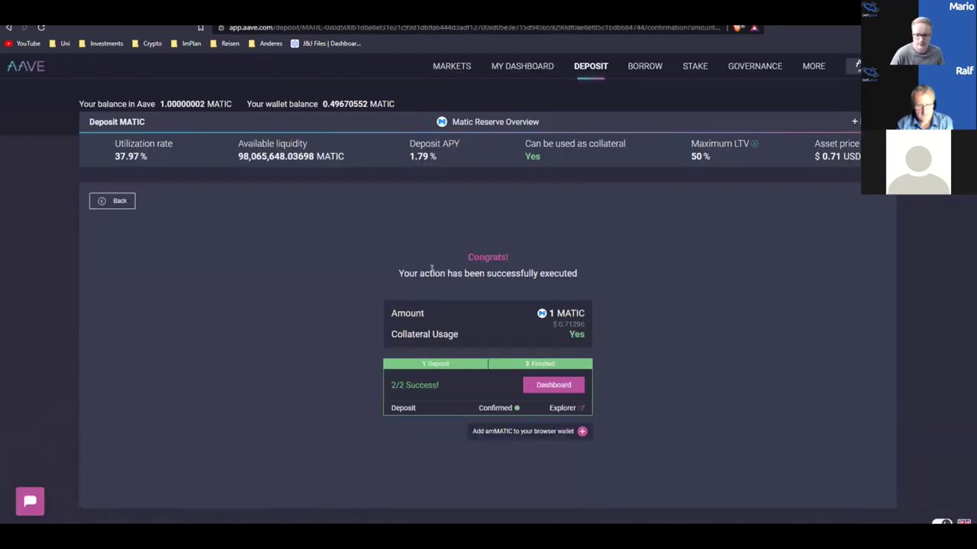
Read the deposit success message and reserve figures, and check the MATIC deposit listed on the dashboard.
drag(395, 276, 507, 257)
click(671, 290)
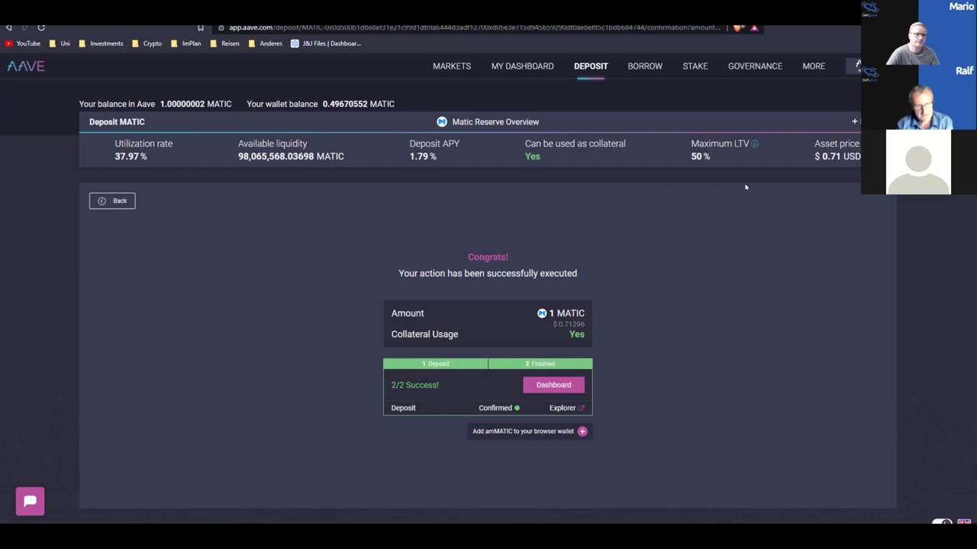
drag(132, 149, 108, 145)
click(555, 384)
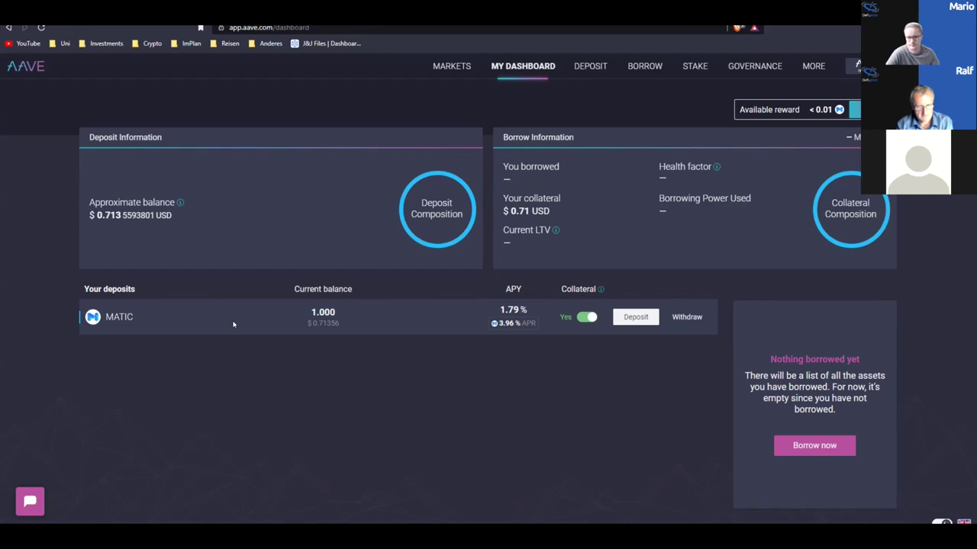
drag(151, 325, 105, 319)
Open DAI from the Deposit page and check whether it can be used as collateral.
click(589, 67)
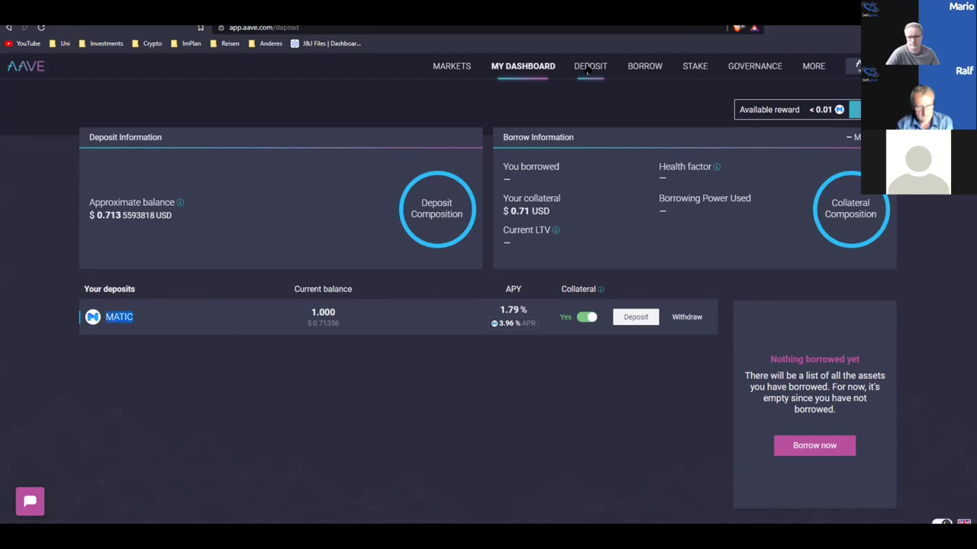
scroll(414, 341, down, 1)
scroll(381, 320, up, 1)
click(269, 287)
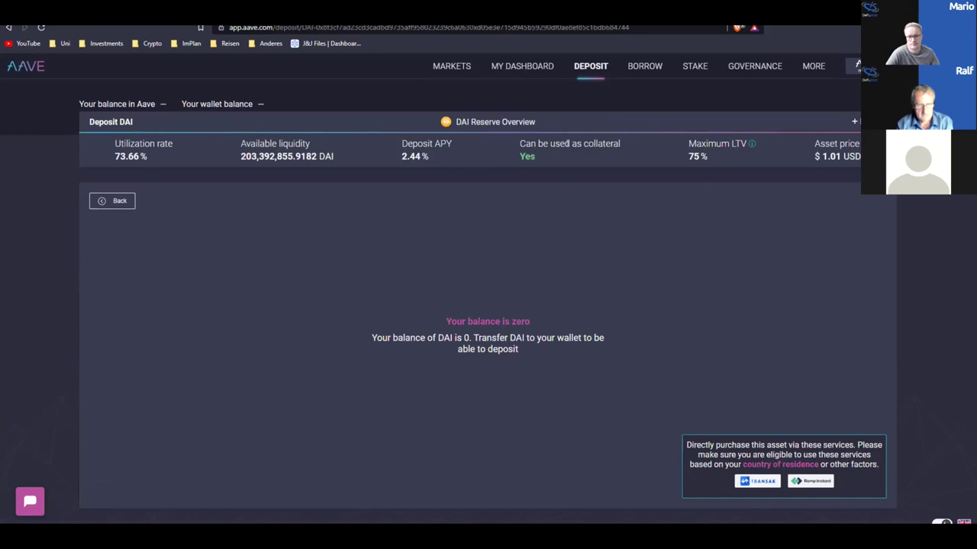
drag(534, 156, 522, 145)
click(522, 145)
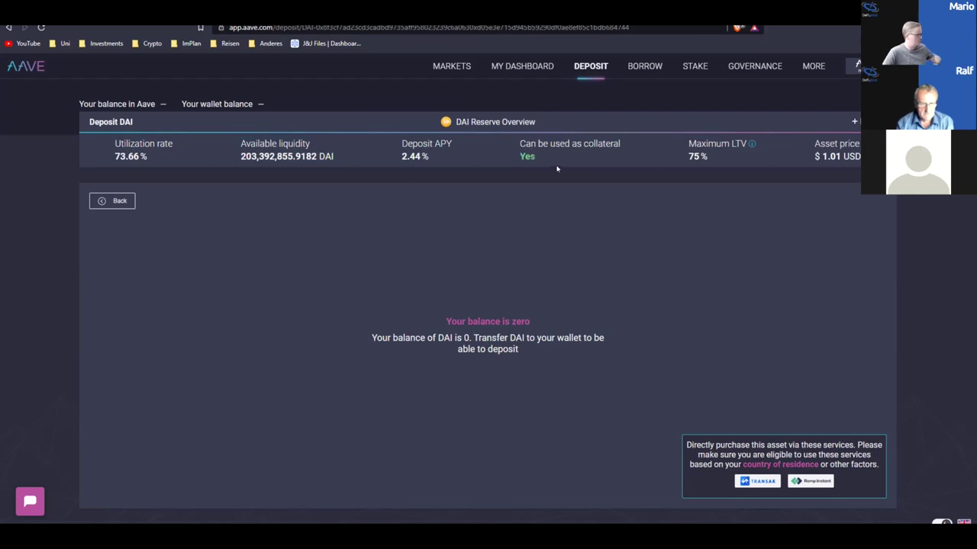
Go back to the asset list, open USDT, and check whether it can be used as collateral.
key(alt+Left)
click(242, 367)
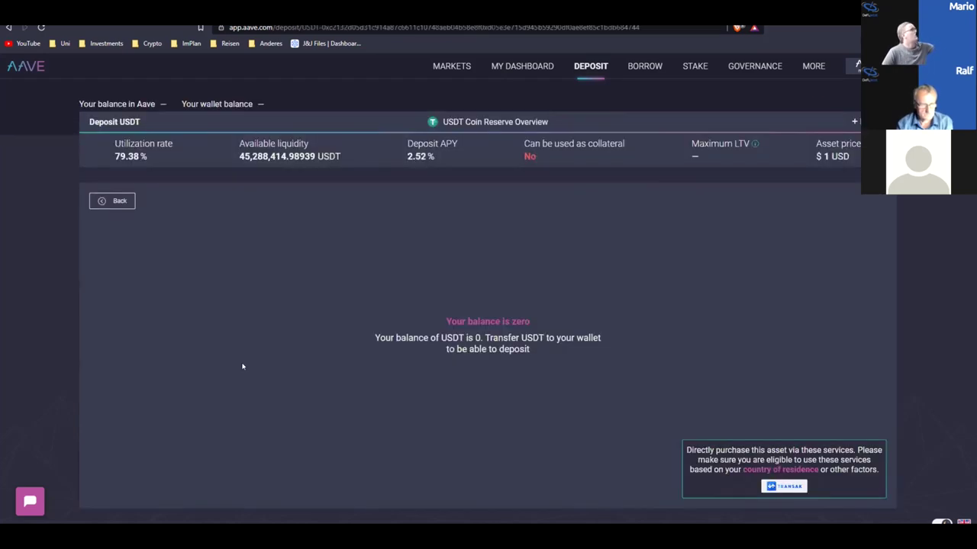
drag(532, 156, 522, 144)
click(522, 143)
Return to the deposit list to view the asset APYs, and open MATIC to examine its utilization rate.
click(593, 66)
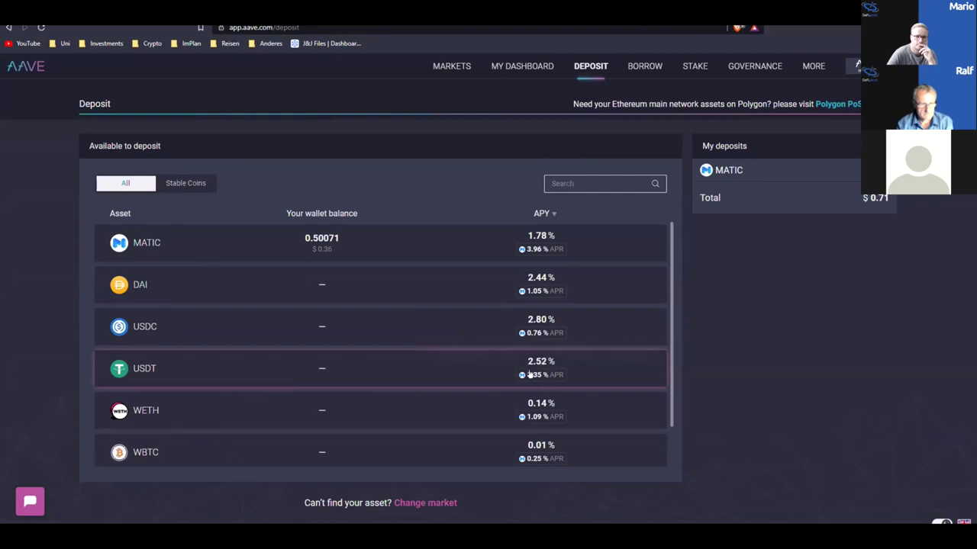
mouse_move(530, 375)
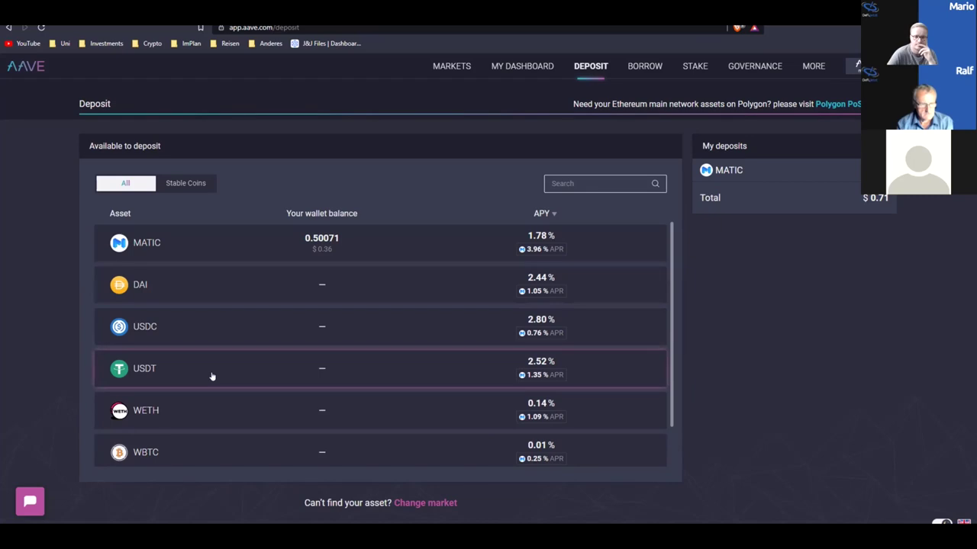
click(190, 242)
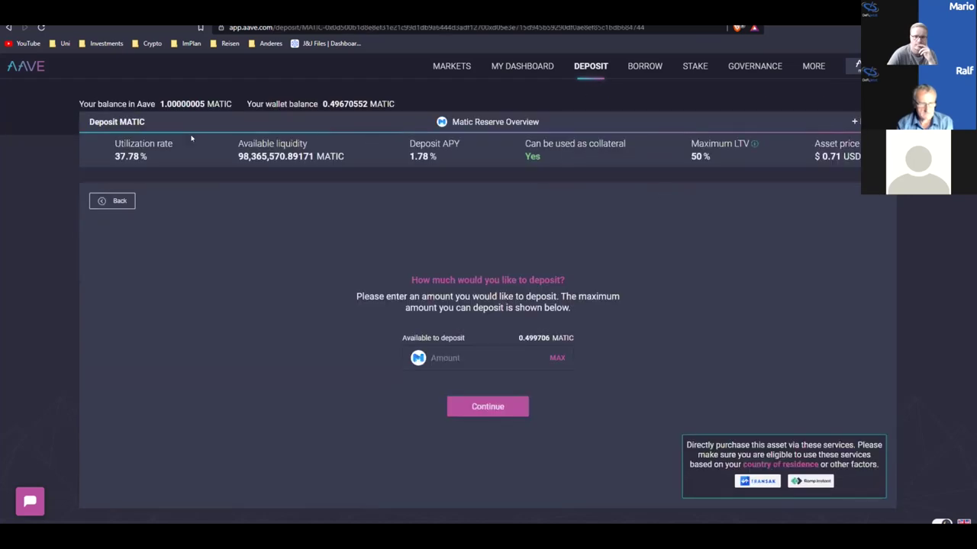
mouse_move(143, 163)
mouse_down()
mouse_move(110, 145)
mouse_move(145, 150)
mouse_up()
click(145, 155)
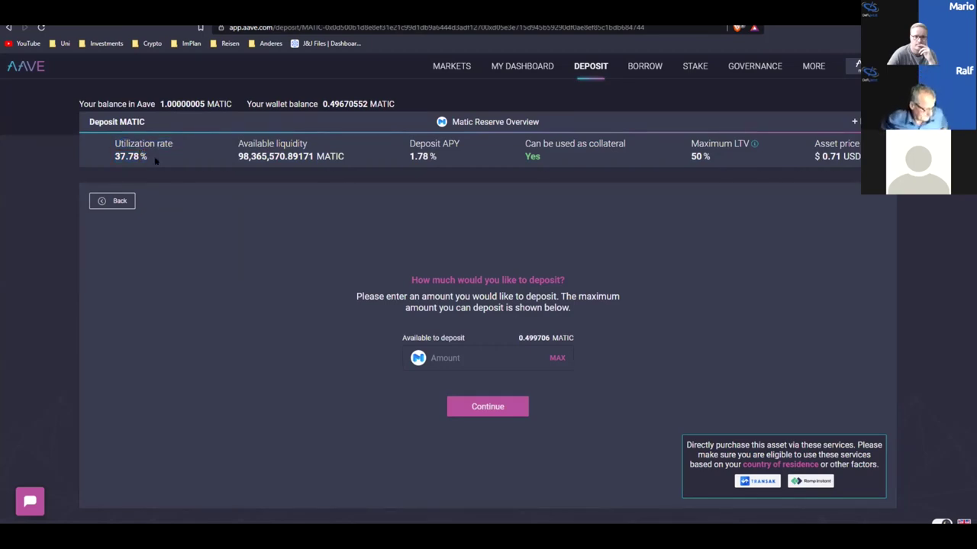
triple_click(147, 158)
triple_click(145, 153)
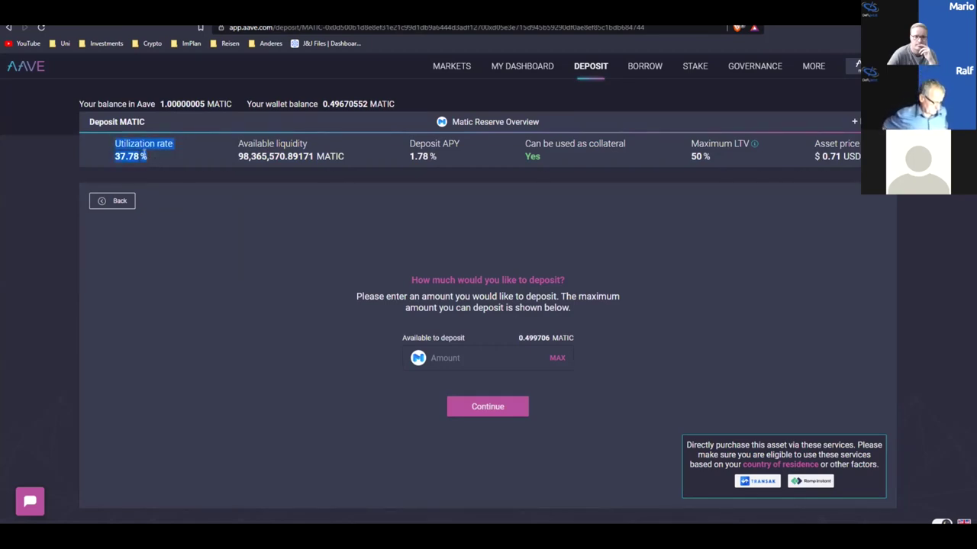
click(143, 156)
drag(148, 160, 117, 143)
click(117, 143)
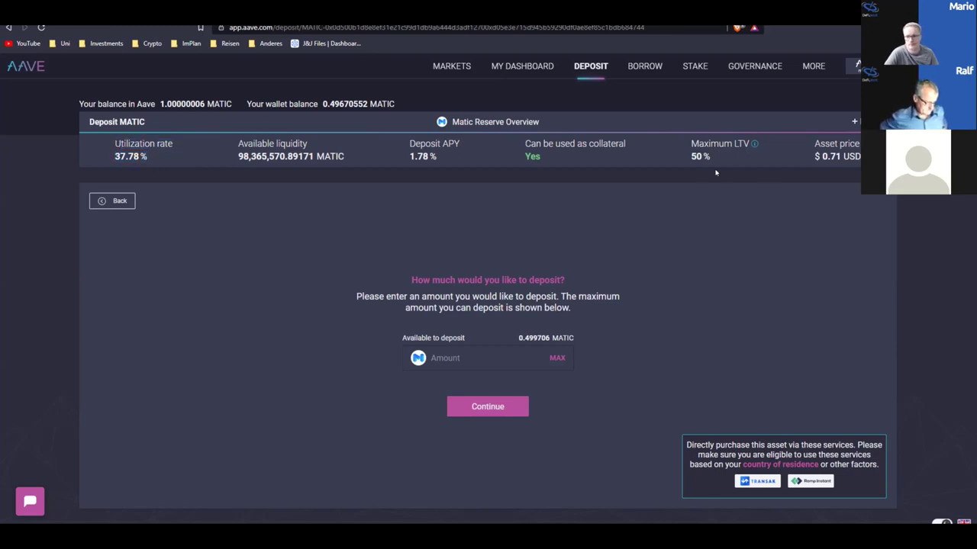
Examine the maximum LTV in the MATIC reserve overview.
drag(690, 142, 714, 157)
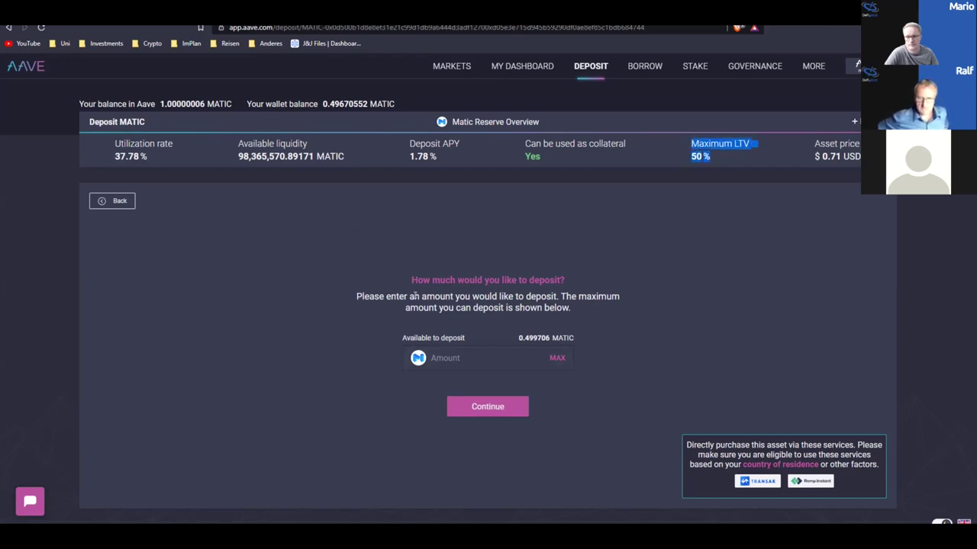
click(439, 280)
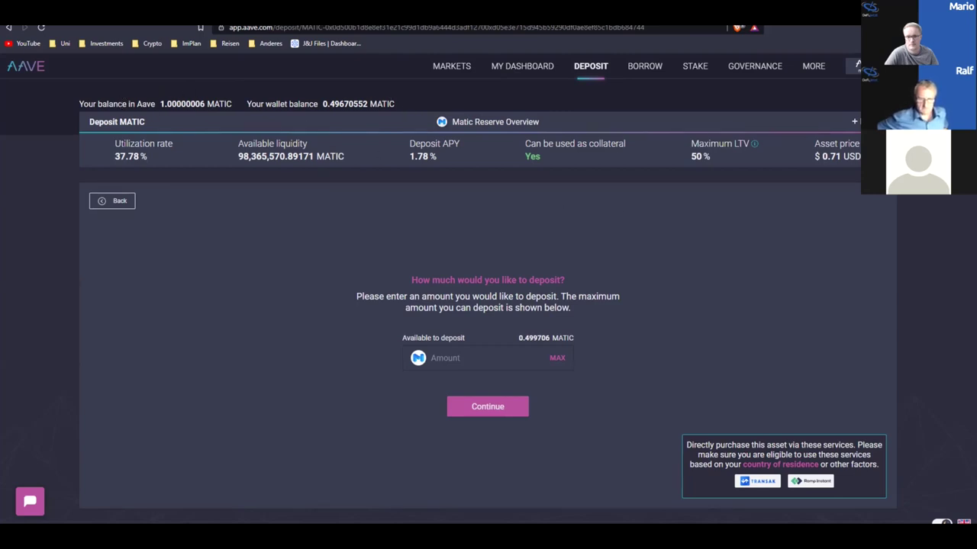
Read the collateral explanation on the dashboard, and preview turning off MATIC as collateral without submitting it.
click(532, 73)
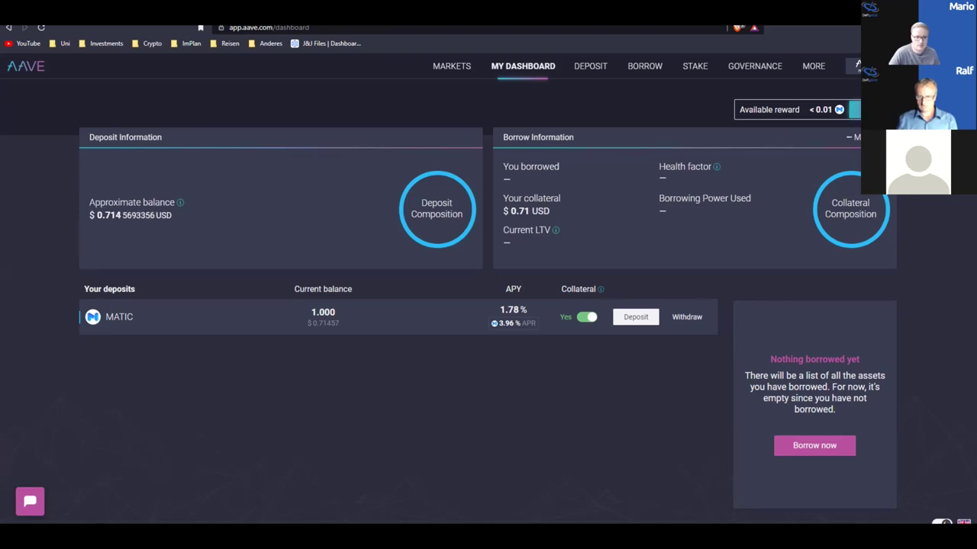
click(600, 290)
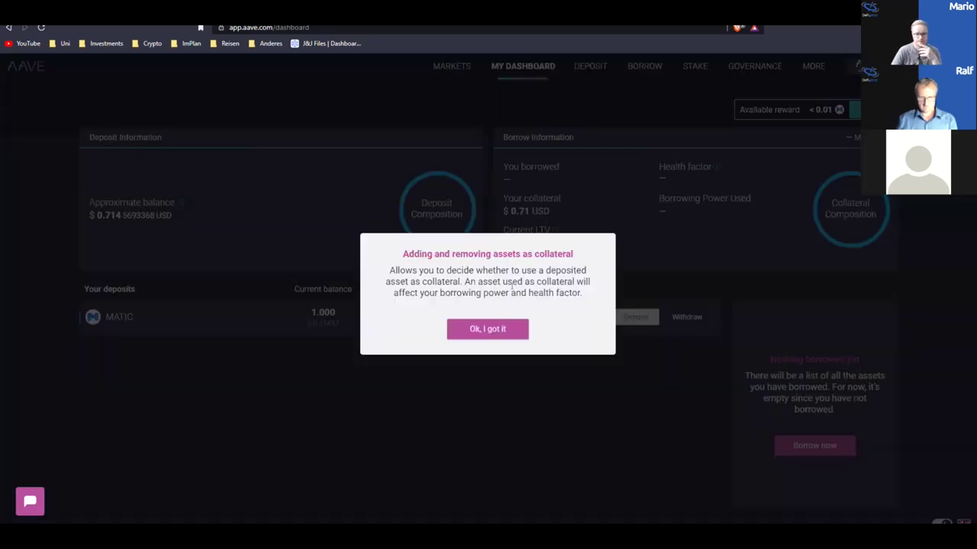
click(479, 328)
click(585, 317)
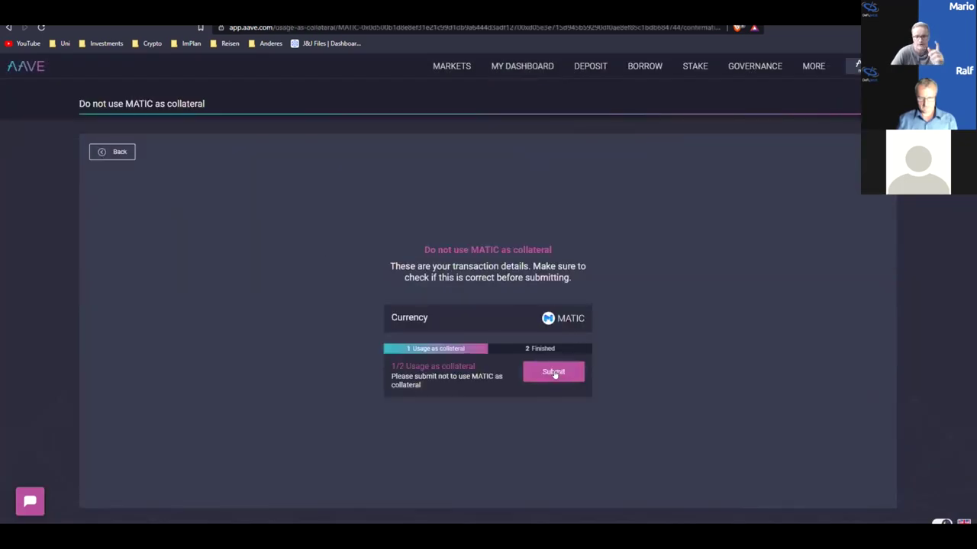
click(125, 153)
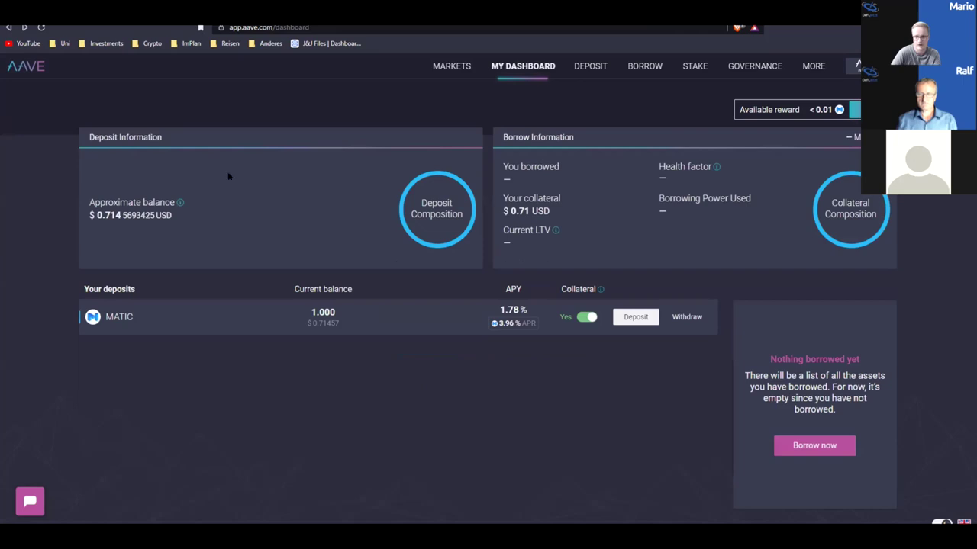
Open MATIC from the Deposit page and examine its utilization rate.
click(591, 67)
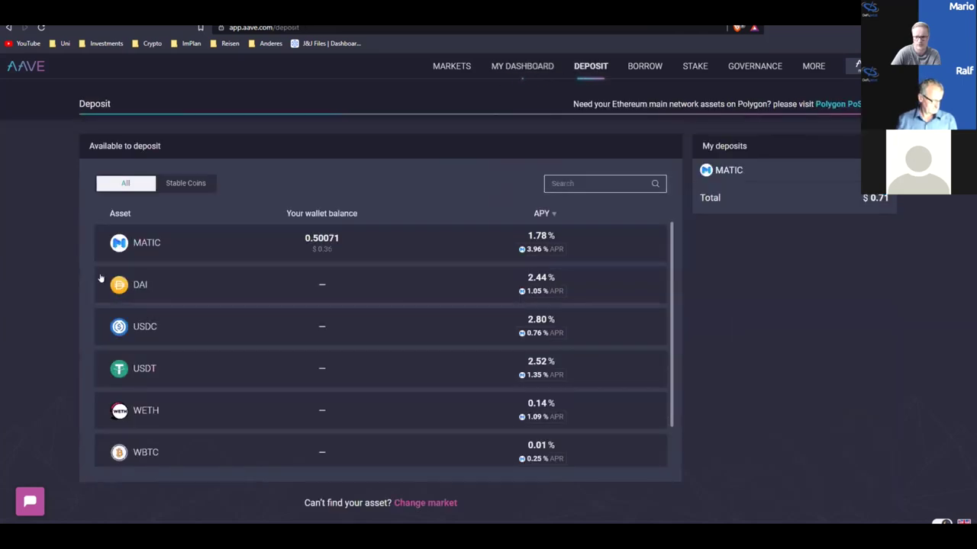
click(246, 248)
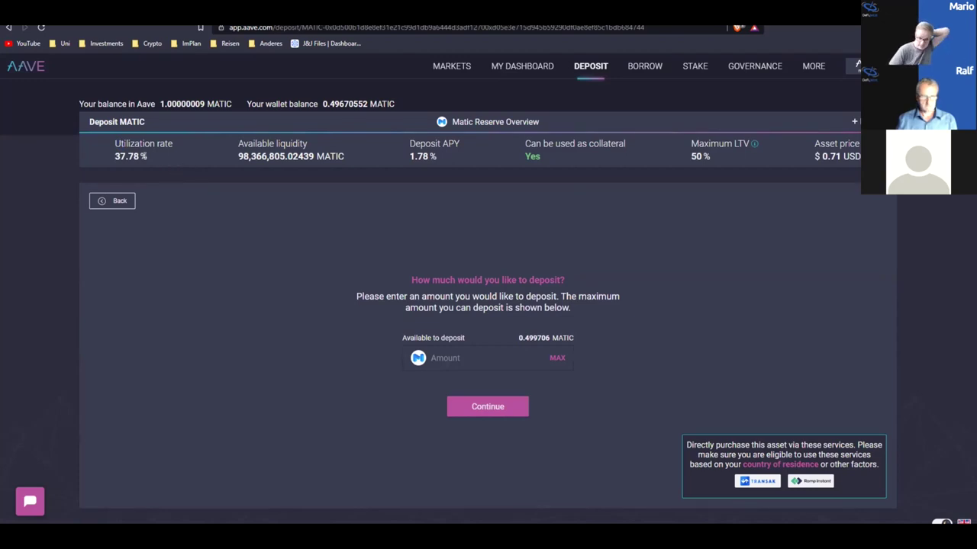
drag(116, 143, 149, 160)
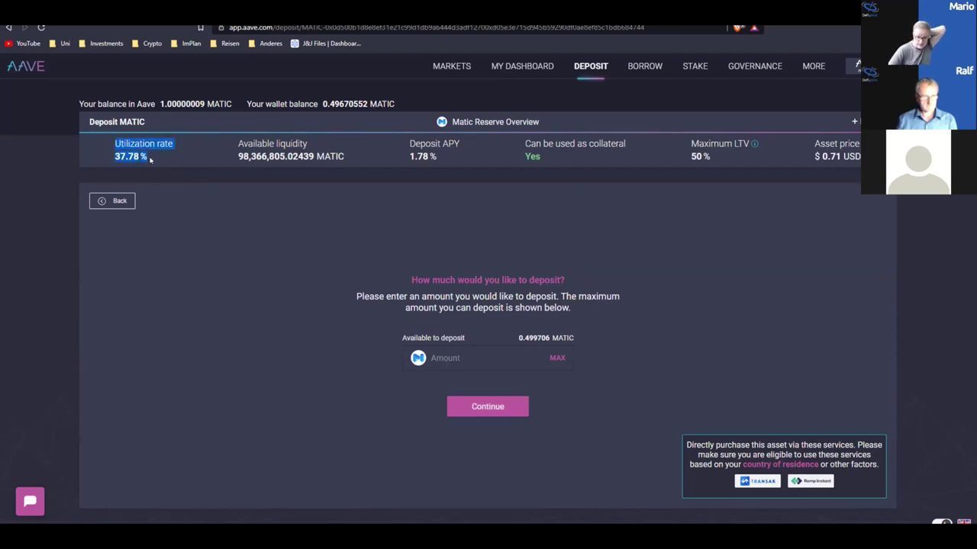
click(266, 188)
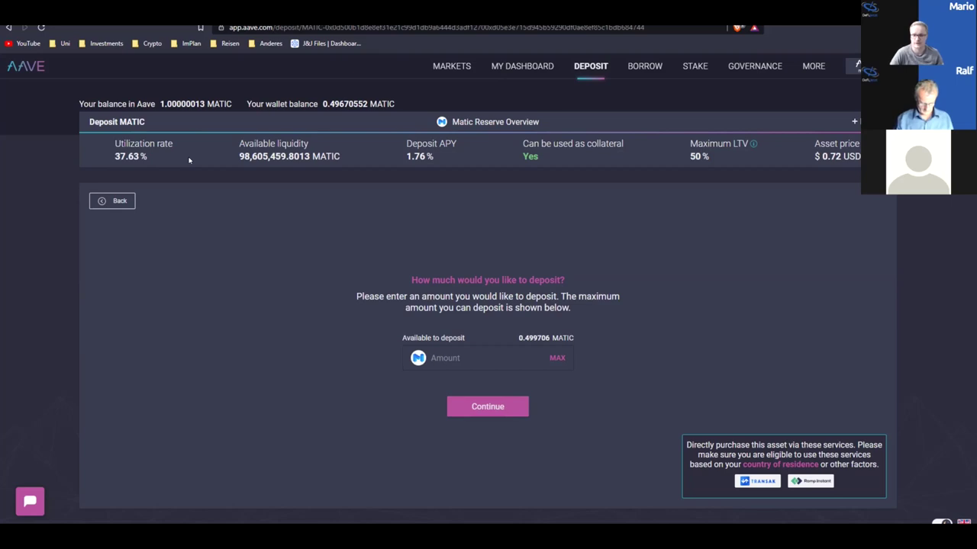
Review the maximum LTV that applies to MATIC used as collateral.
mouse_move(689, 144)
mouse_down()
mouse_move(718, 160)
mouse_move(691, 158)
mouse_move(689, 144)
mouse_up()
click(716, 161)
click(672, 151)
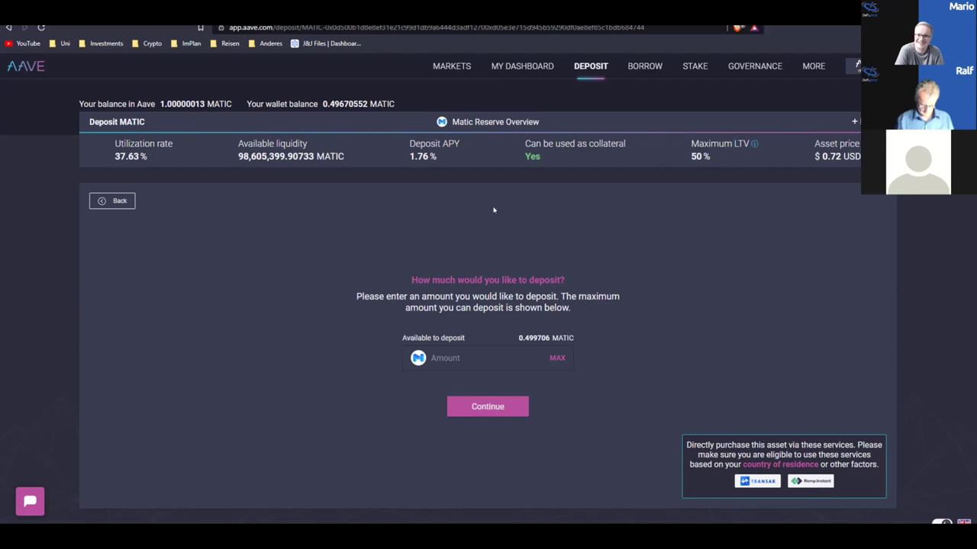
drag(716, 158, 691, 155)
click(724, 170)
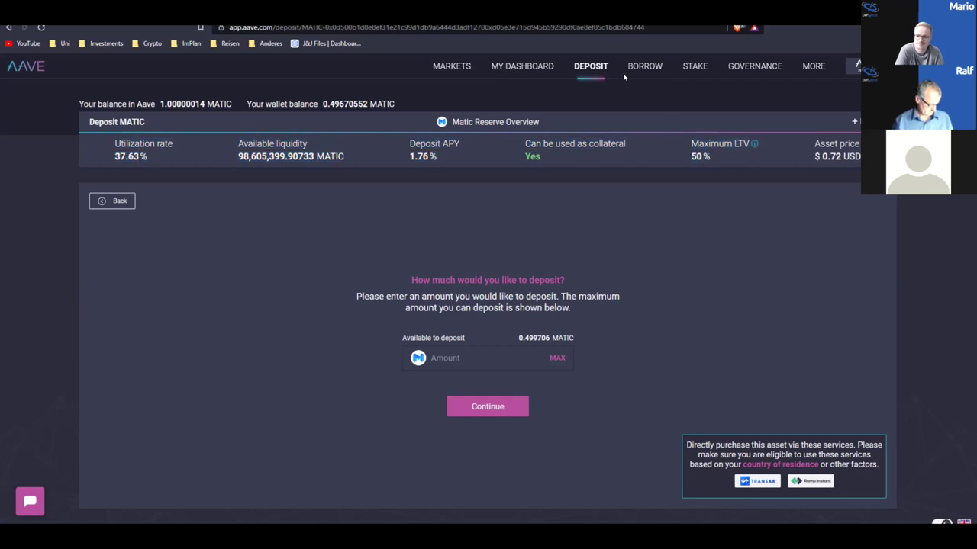
Open the list of borrowable assets from the dashboard and compare their available amounts and variable APYs.
click(545, 67)
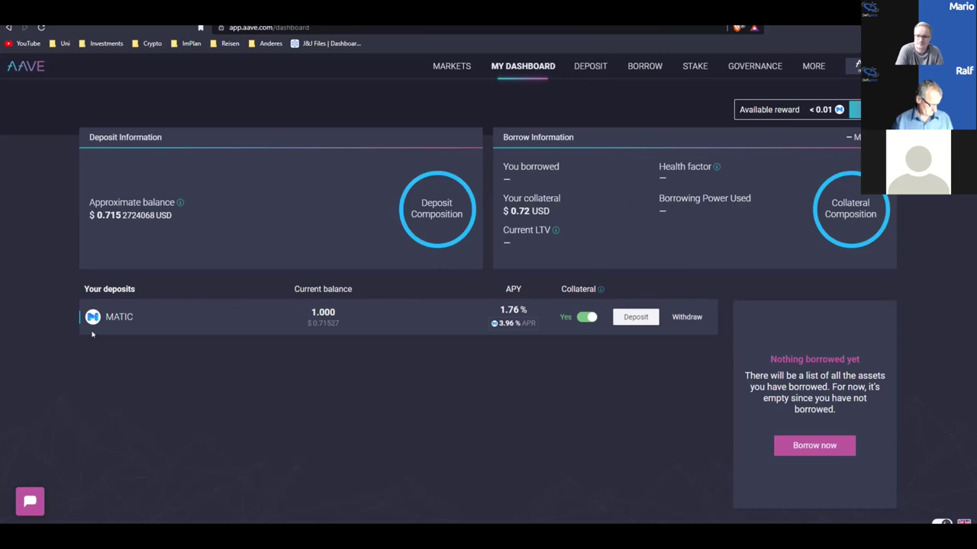
click(808, 444)
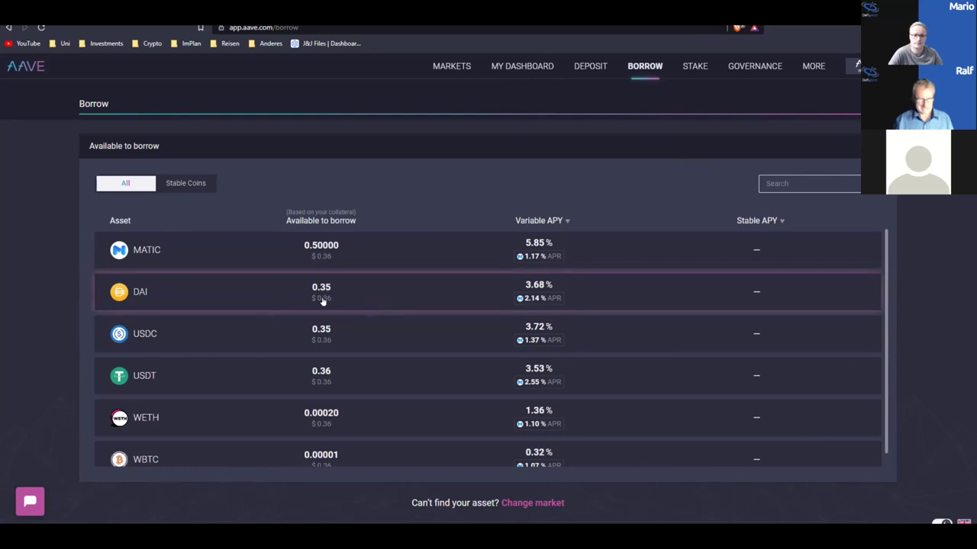
mouse_move(551, 302)
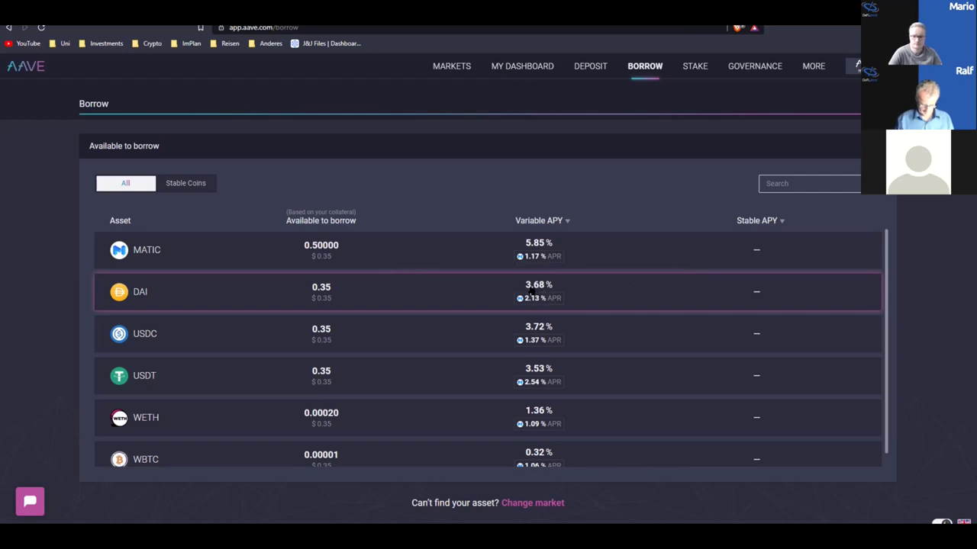
mouse_move(539, 300)
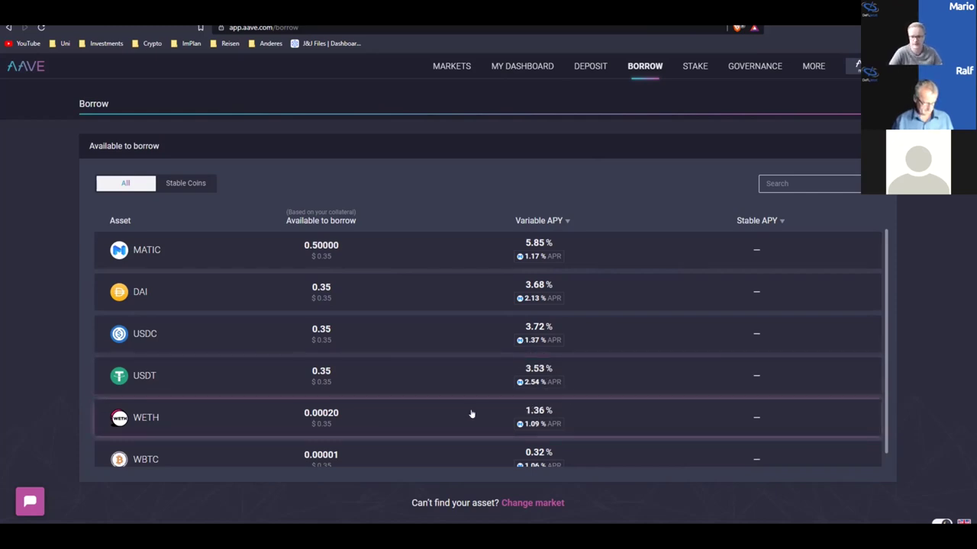
scroll(489, 428, down, 1)
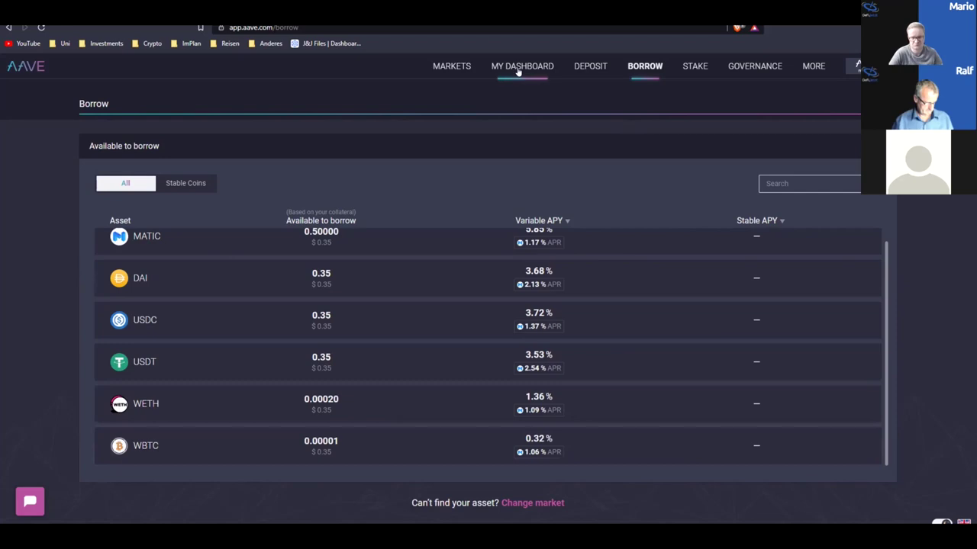
scroll(286, 296, up, 1)
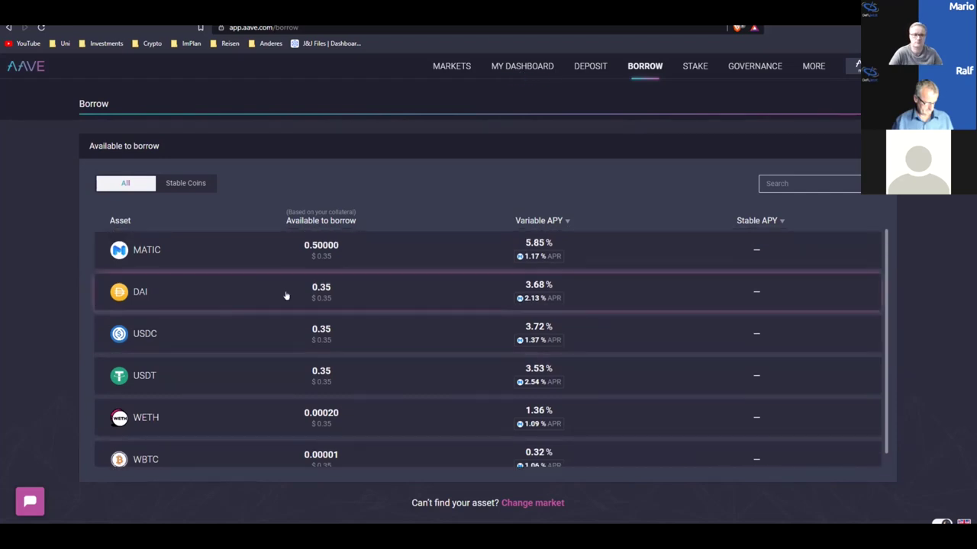
Open DAI for borrowing, set the amount to 0.2 DAI, and accept the variable APY.
click(413, 295)
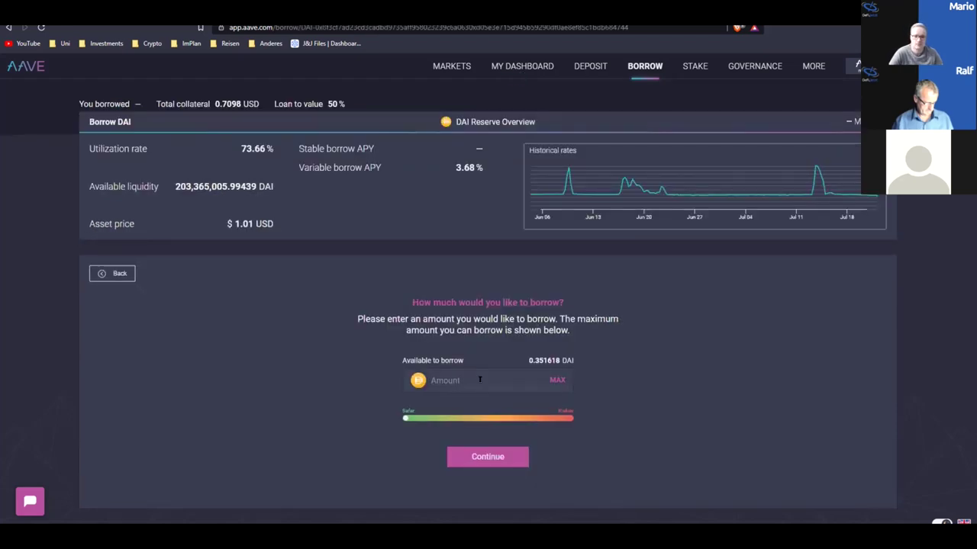
drag(528, 360, 560, 361)
click(617, 372)
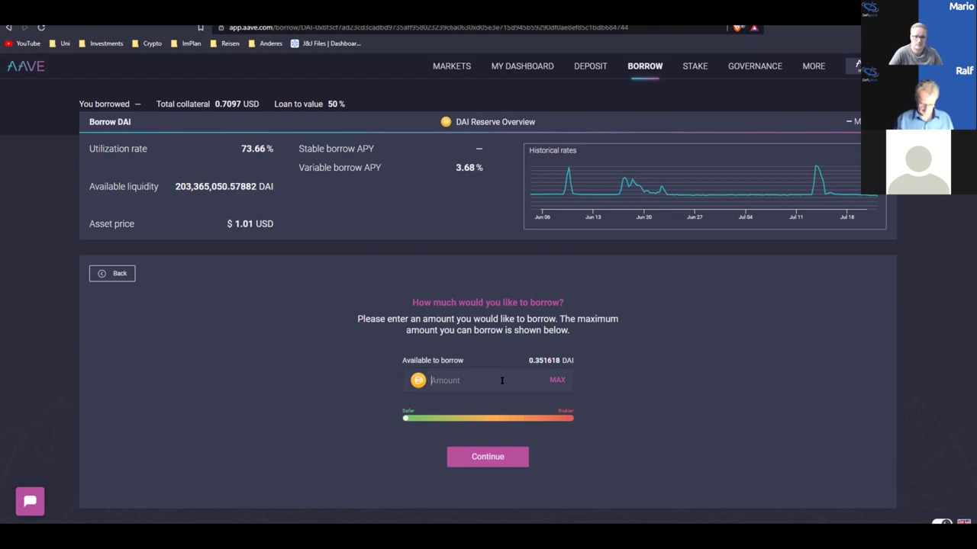
click(544, 374)
text(0,2)
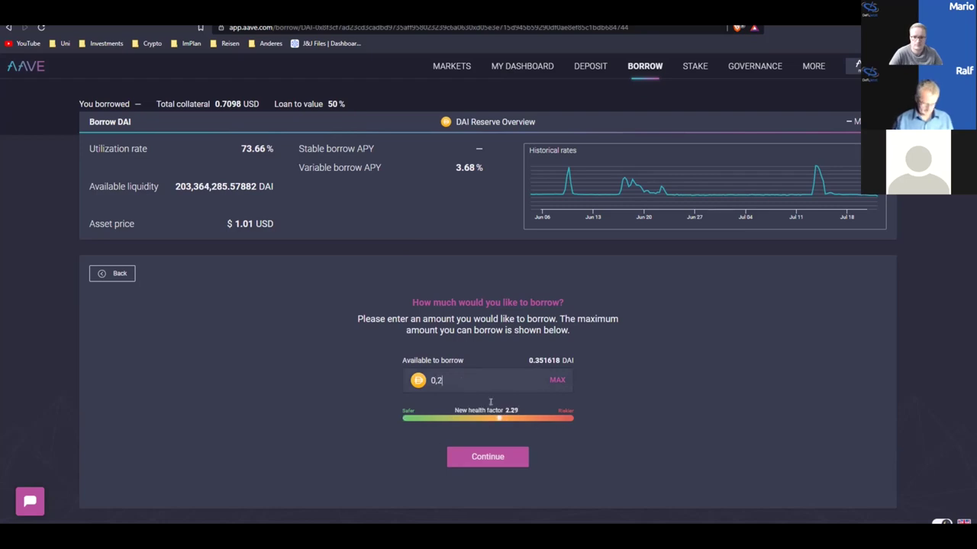
click(472, 456)
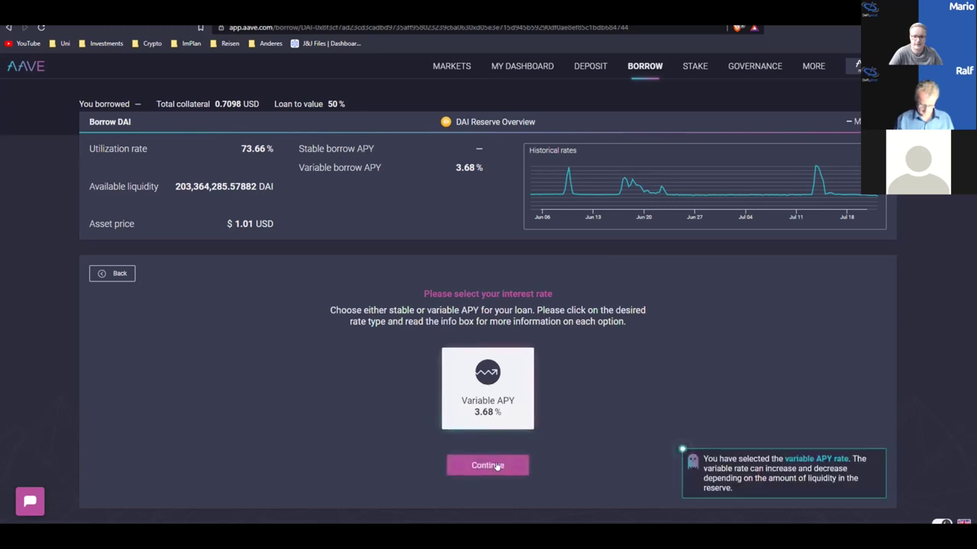
click(497, 467)
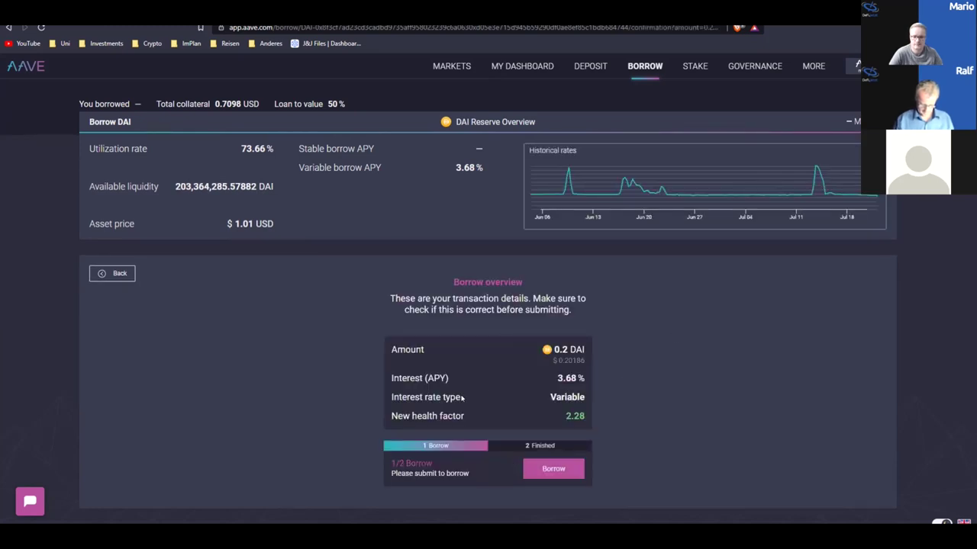
Check the interest rate in the borrow overview, and submit the 0.2 DAI loan with confirmation in MetaMask.
drag(558, 379, 571, 378)
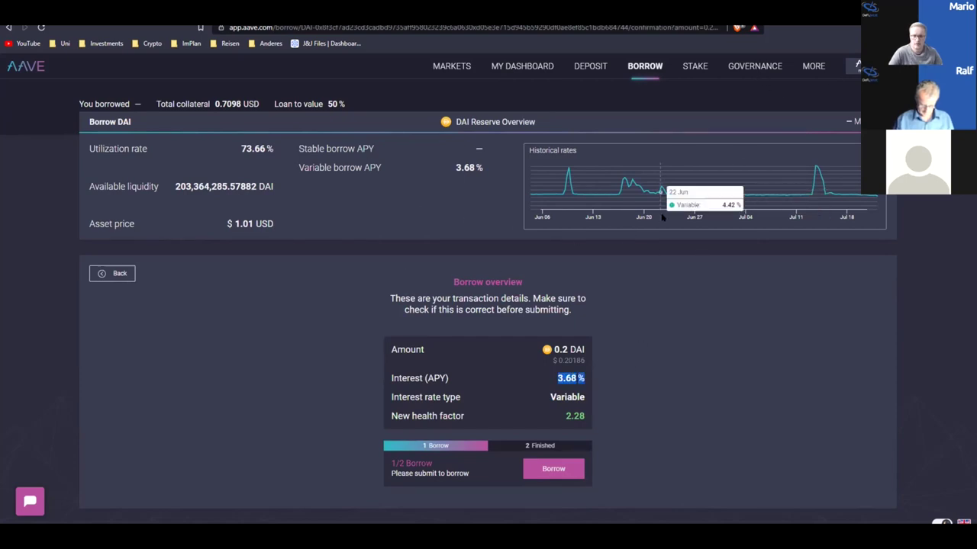
click(553, 468)
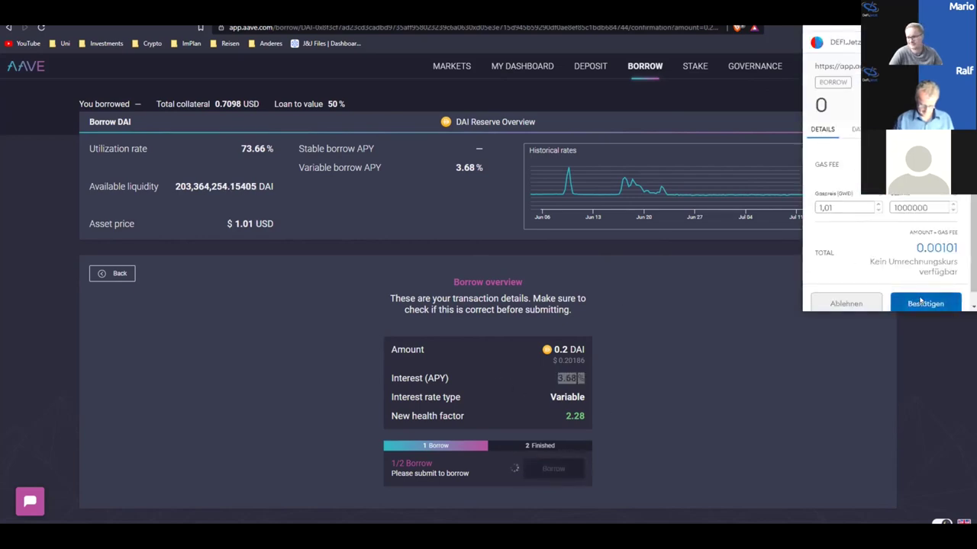
click(934, 301)
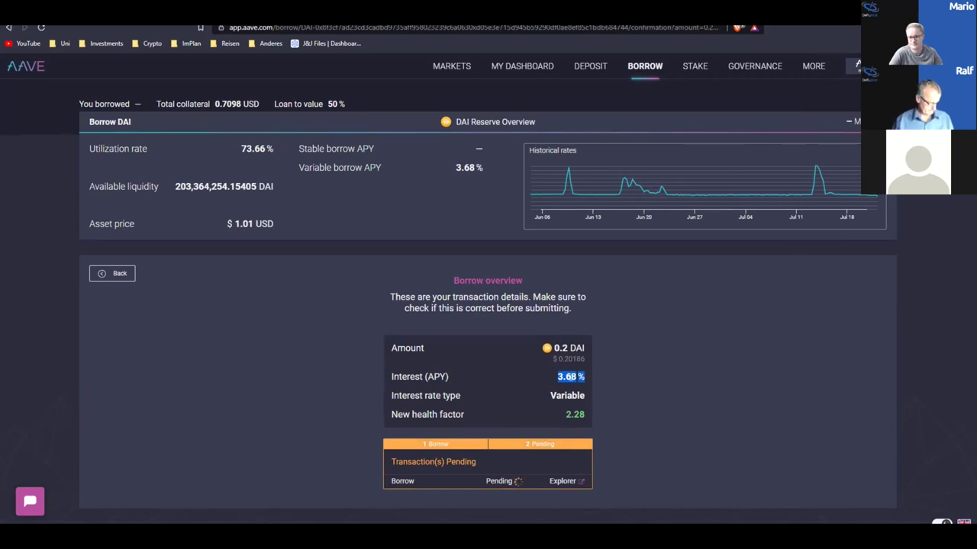
click(569, 390)
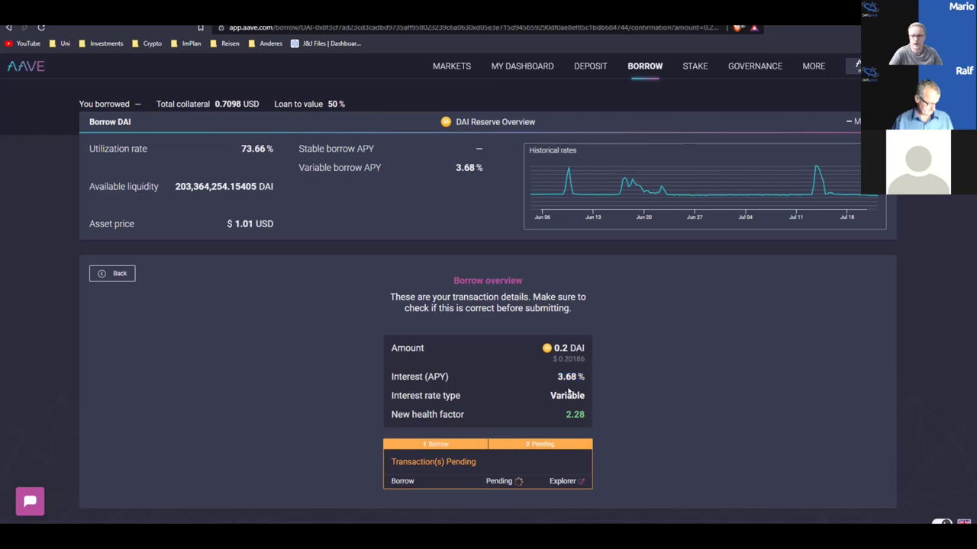
Open Polygonscan from the borrow transaction and look up the wallet address copied from MetaMask to review its transactions.
click(583, 480)
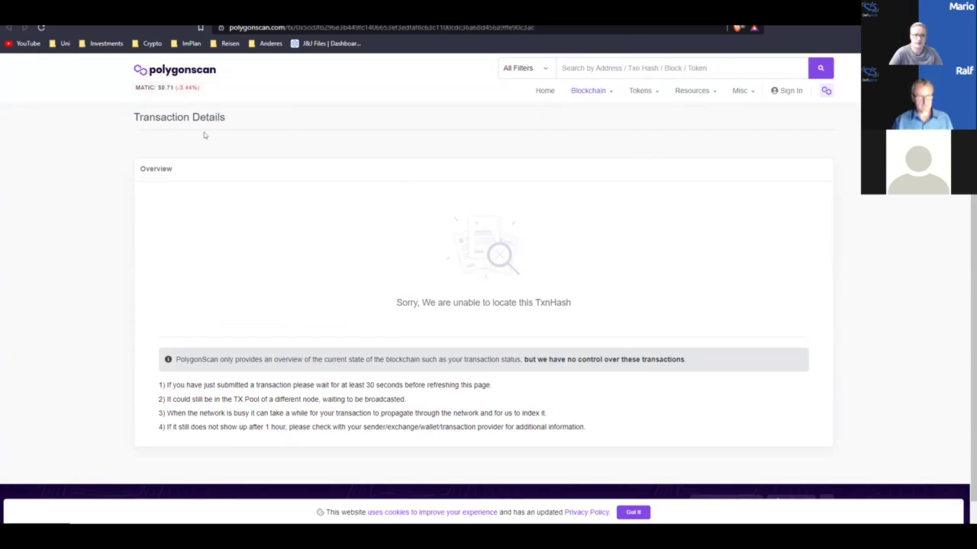
click(546, 95)
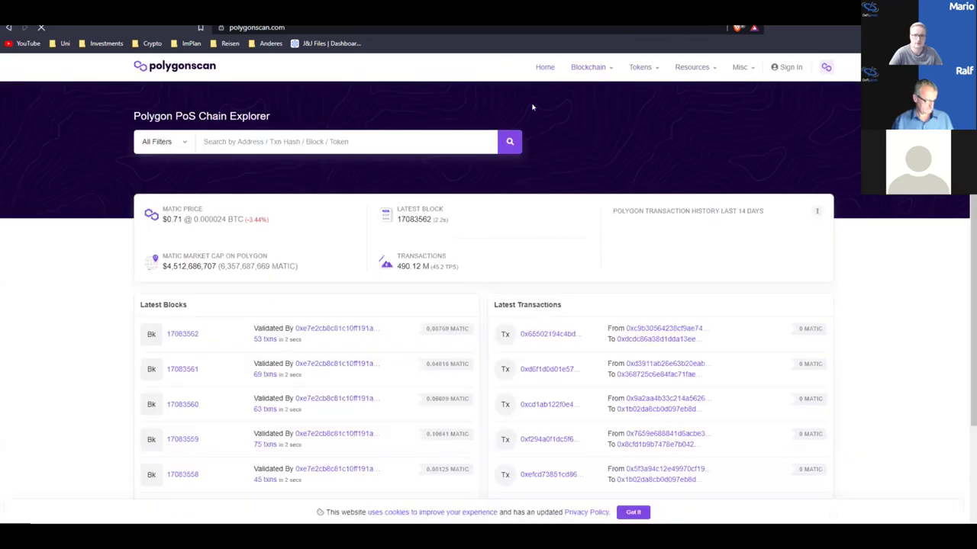
click(290, 142)
click(878, 28)
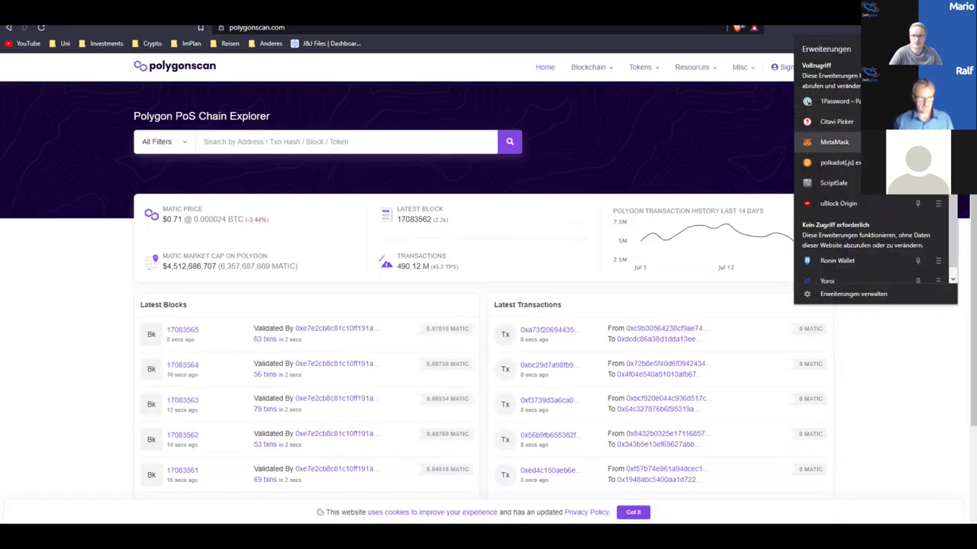
click(878, 27)
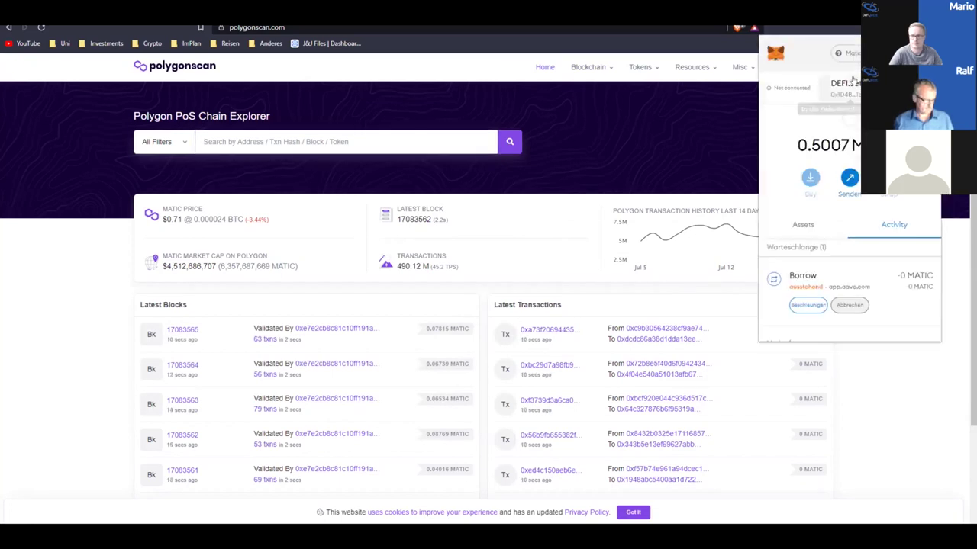
click(299, 150)
key(ctrl+v)
click(510, 141)
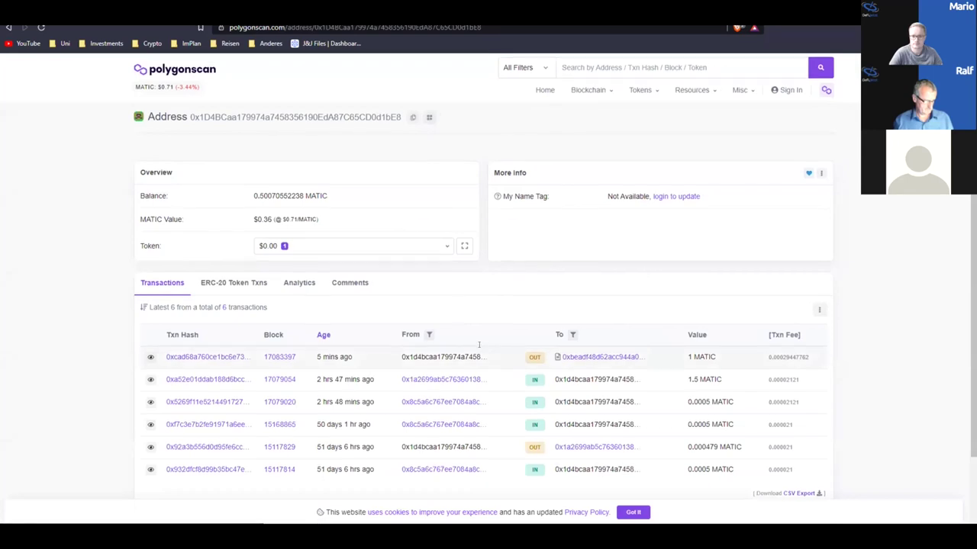
scroll(534, 305, down, 2)
scroll(584, 311, up, 2)
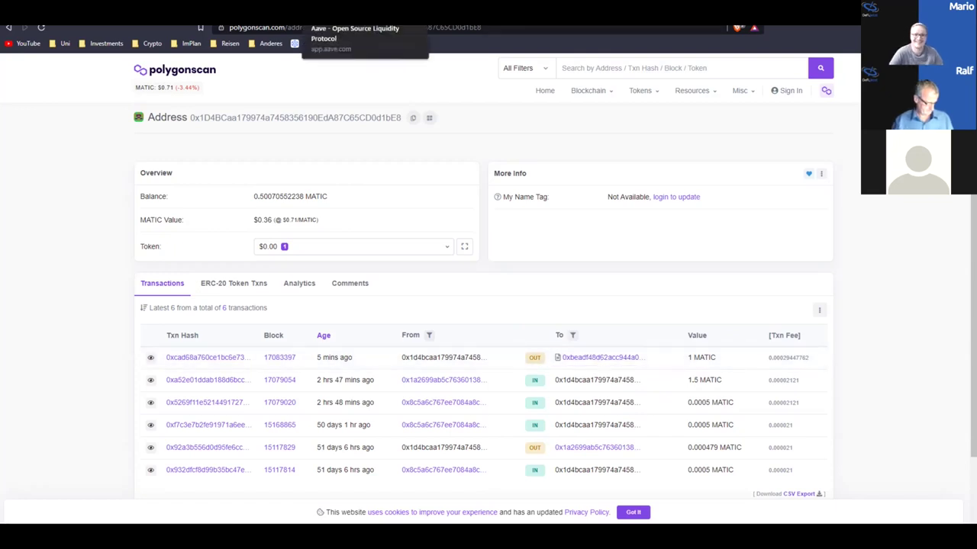
Return to the Aave borrow page and check the borrow transaction's status in MetaMask.
click(359, 11)
click(927, 28)
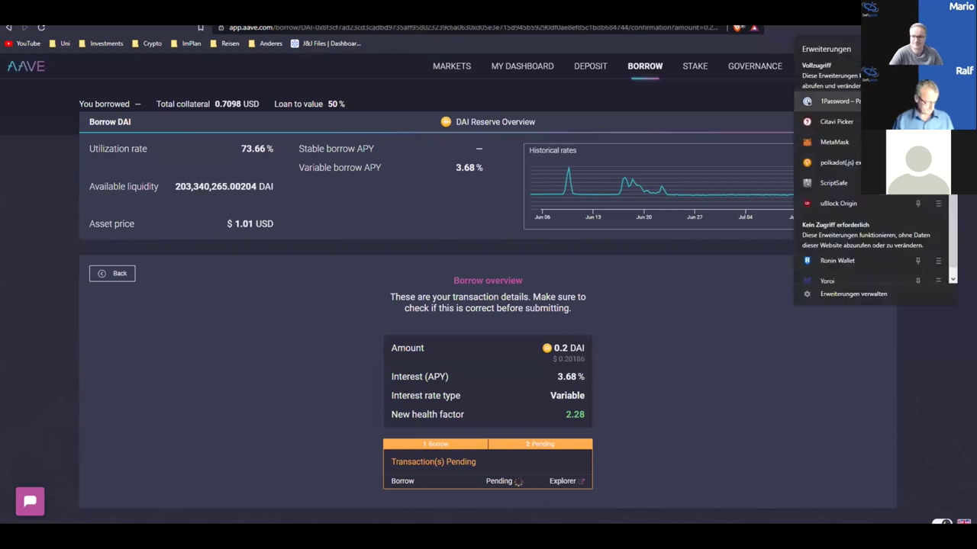
click(835, 142)
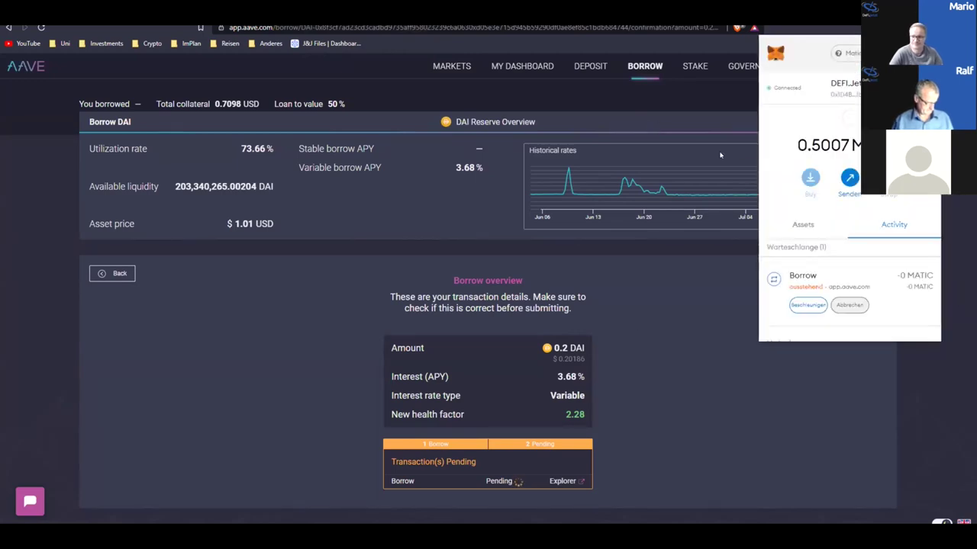
Speed up the pending borrow transaction in MetaMask, and return to the Aave dashboard.
click(810, 305)
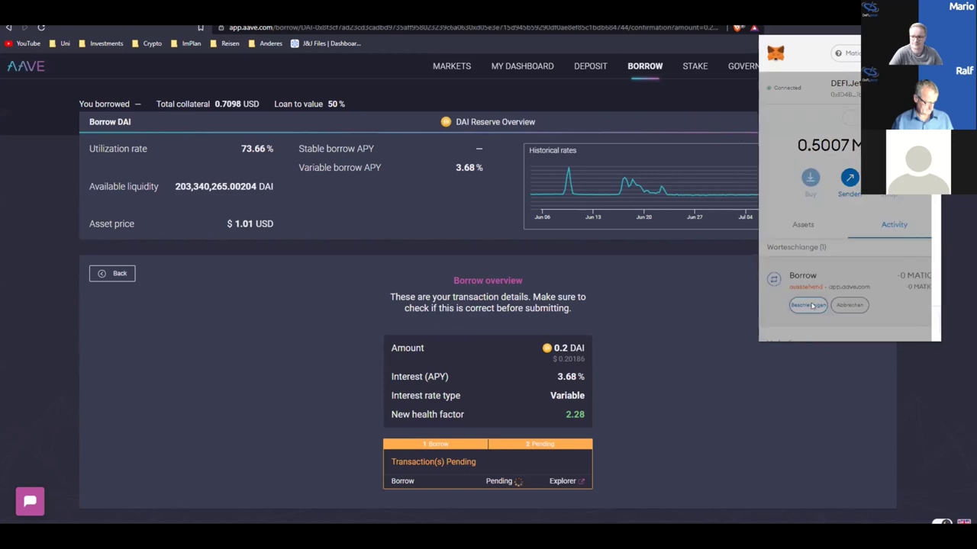
click(847, 320)
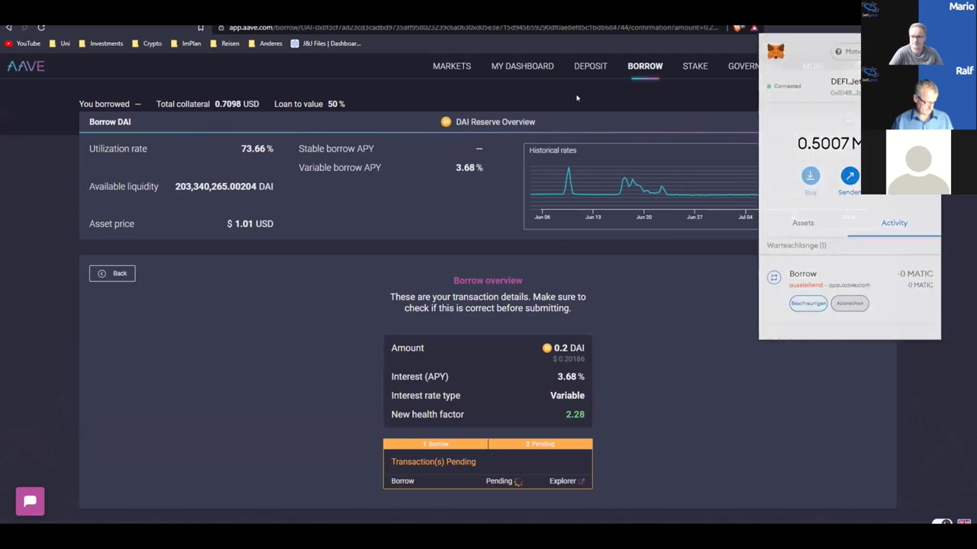
click(505, 66)
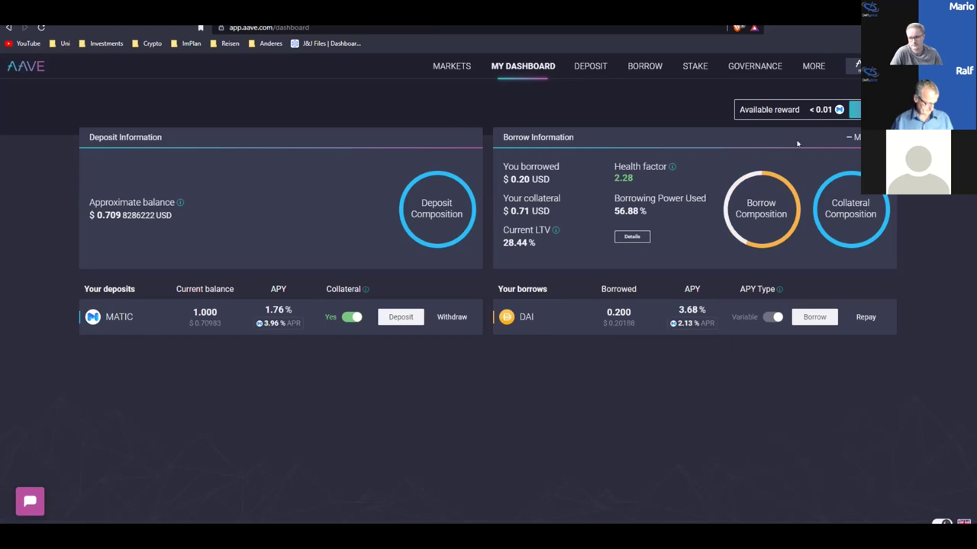
Claim the available WMATIC reward, confirm the transaction in MetaMask, and go back to the dashboard.
click(853, 110)
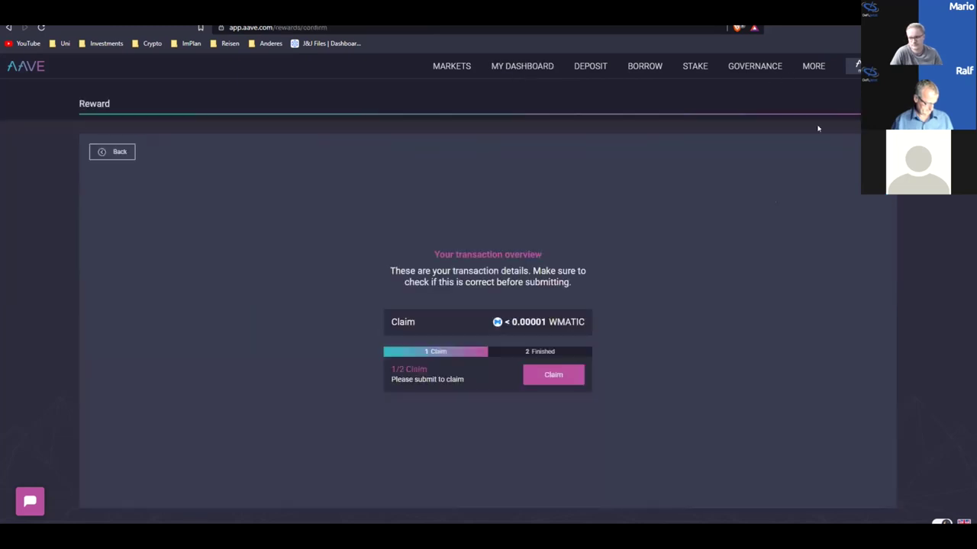
mouse_move(544, 320)
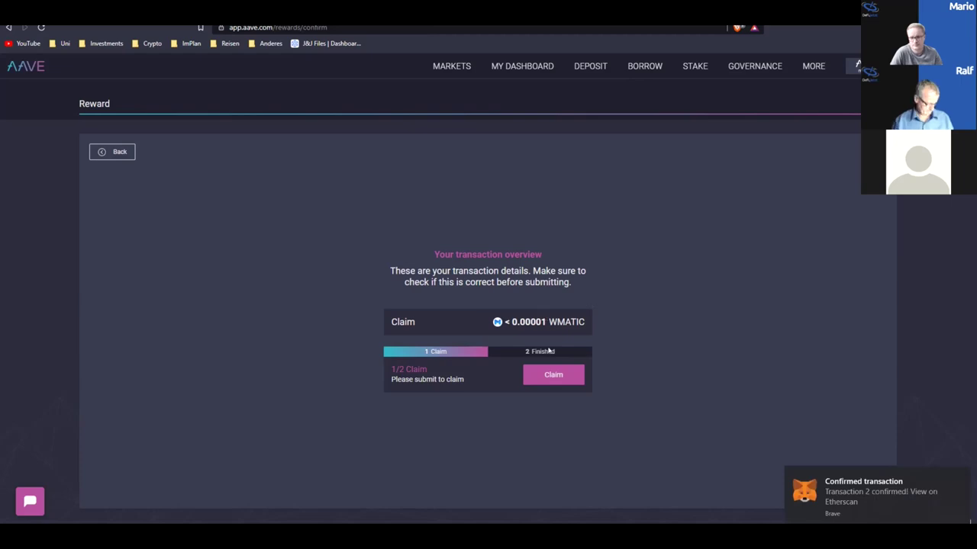
click(541, 373)
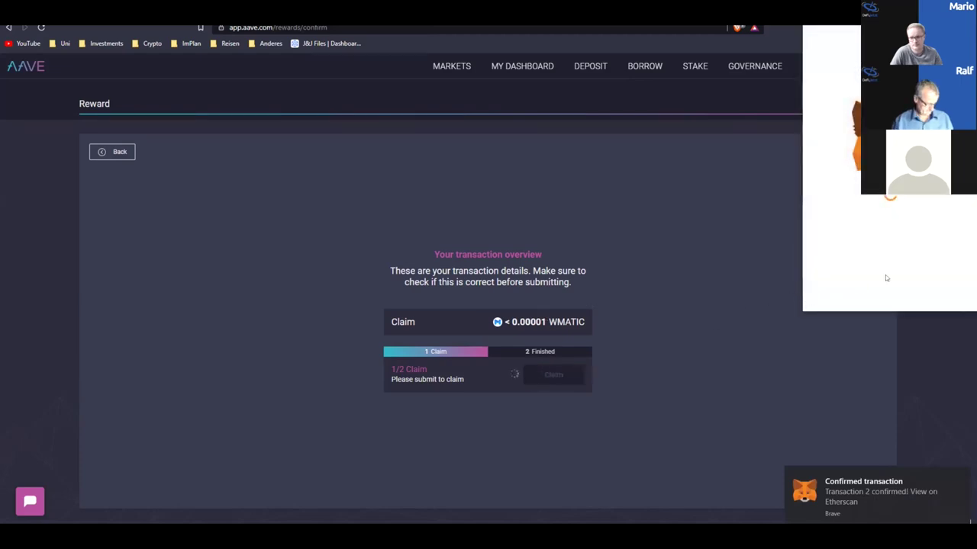
click(906, 303)
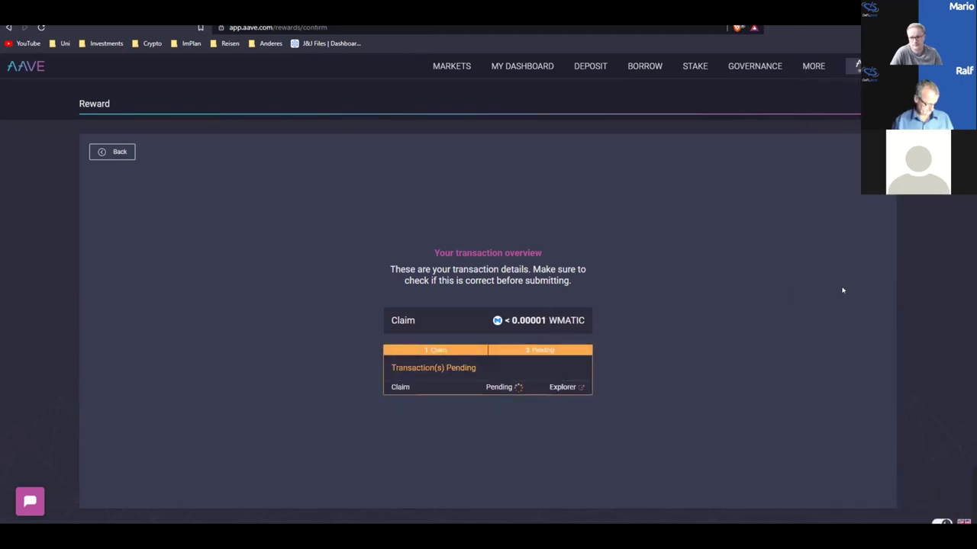
click(116, 152)
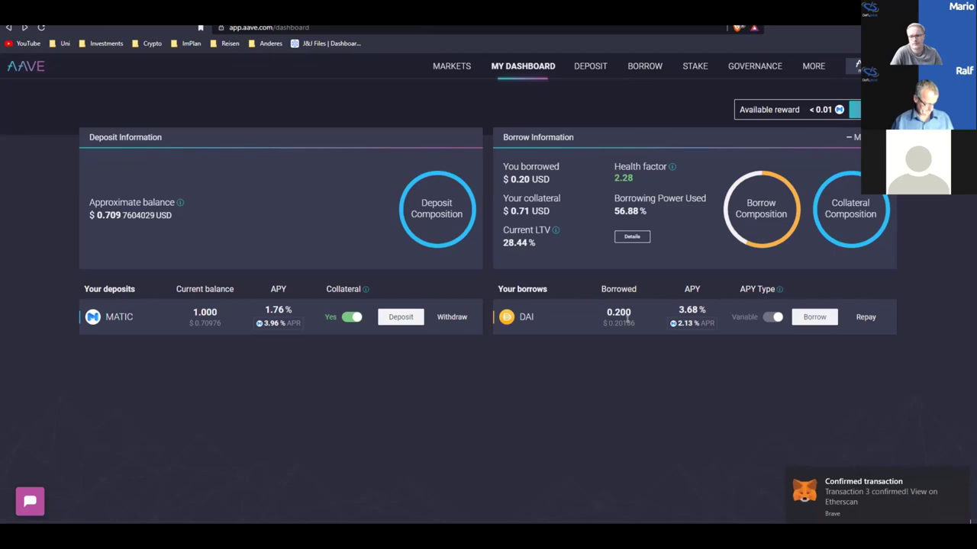
Examine the borrowed DAI value, the total borrowed, the collateral and the current LTV on the dashboard.
drag(632, 324, 609, 322)
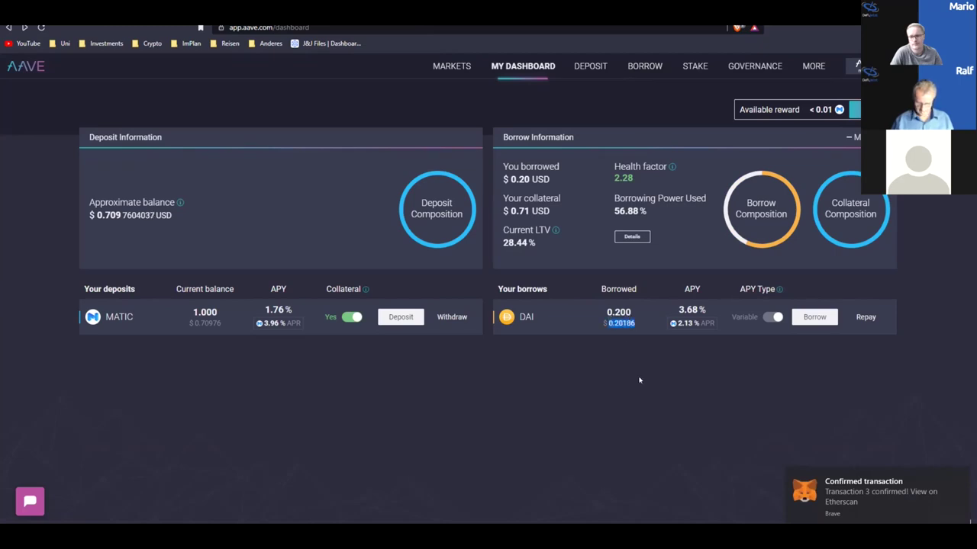
click(486, 358)
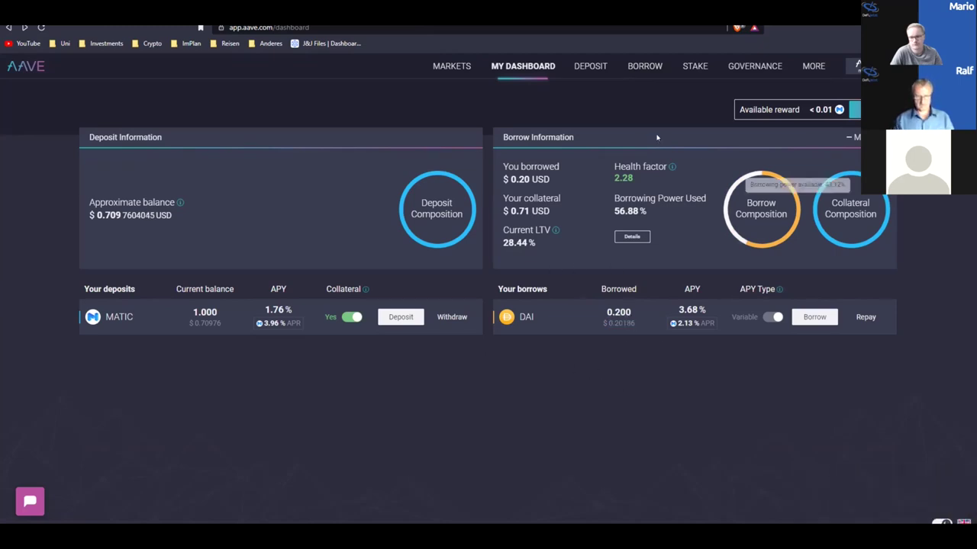
drag(551, 179, 503, 179)
drag(551, 212, 511, 212)
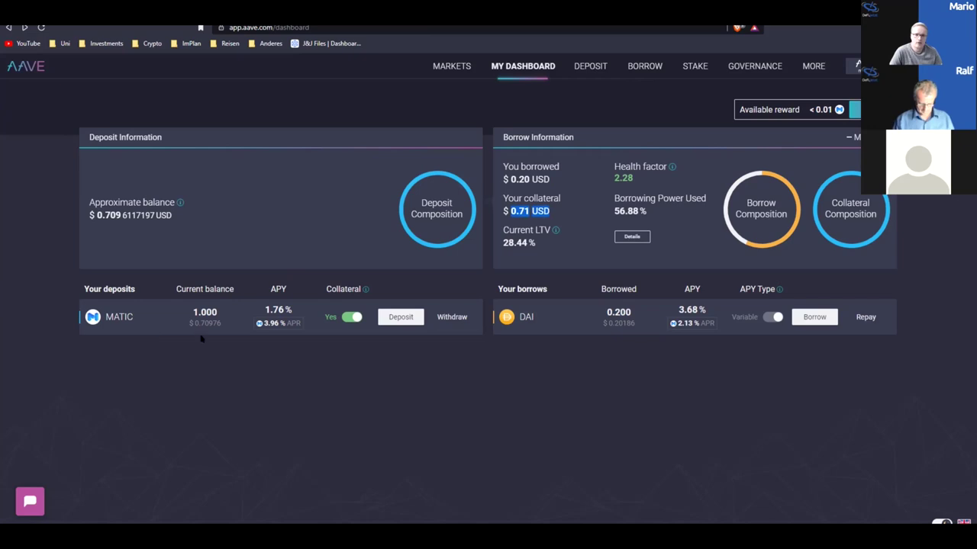
drag(540, 246, 499, 242)
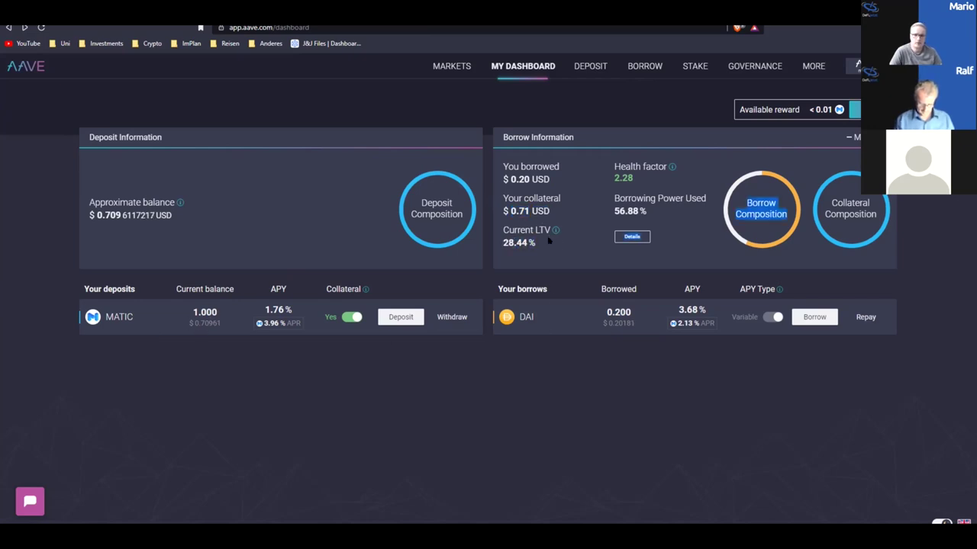
click(294, 263)
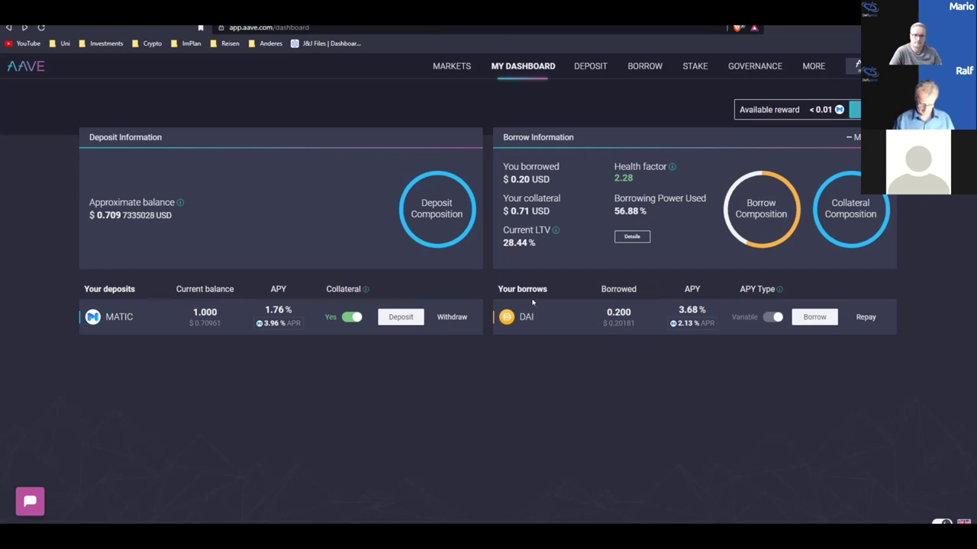
drag(538, 243, 502, 242)
click(551, 276)
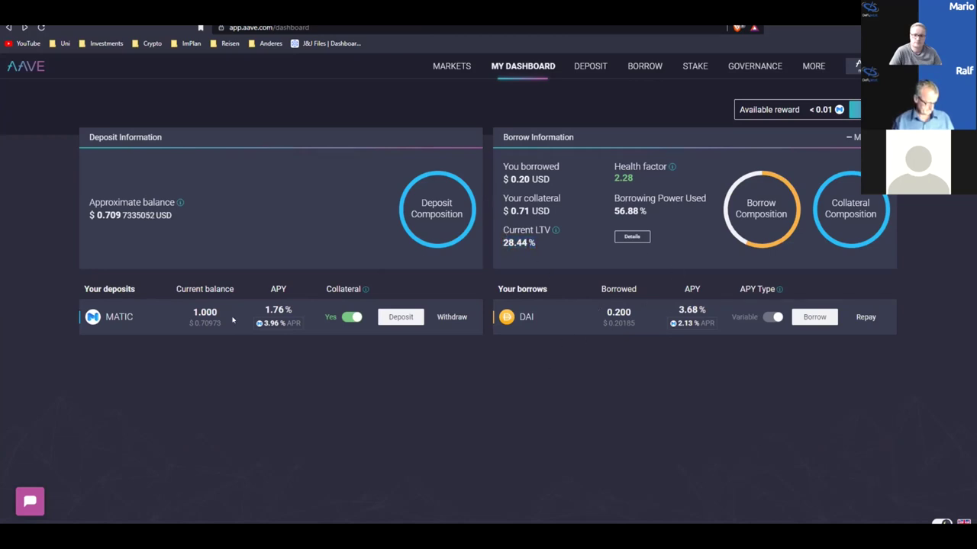
Compare the maximum LTV of MATIC and USDC in their deposit overviews, and return to the dashboard.
click(591, 72)
click(240, 244)
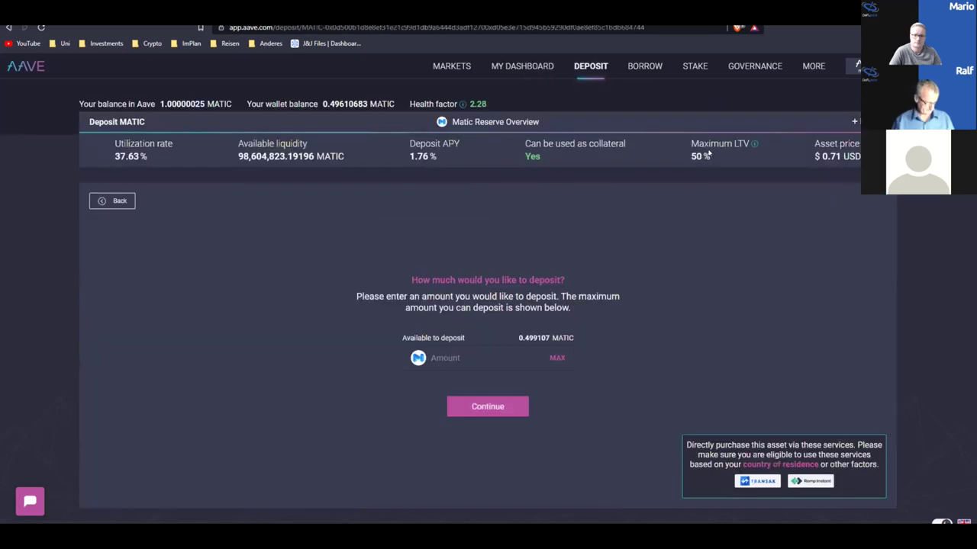
drag(706, 151, 693, 151)
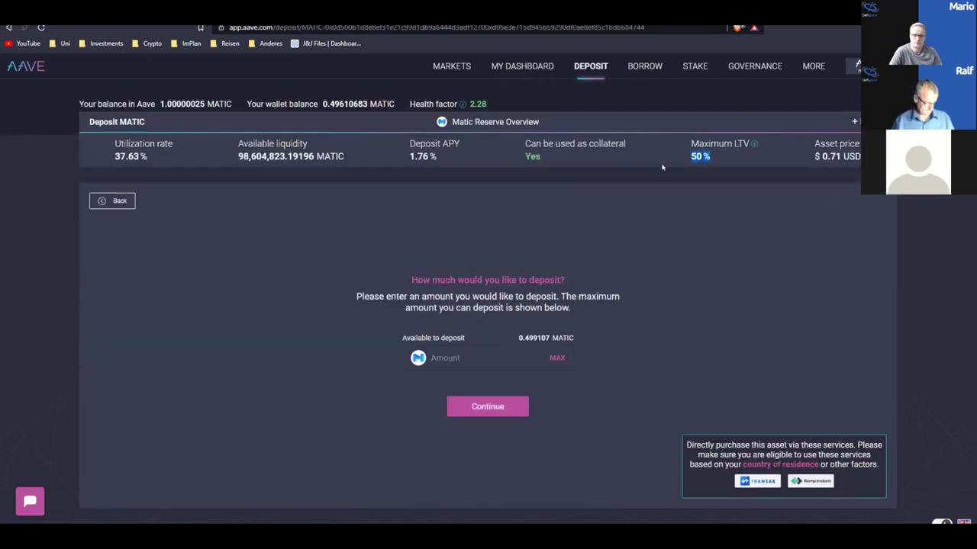
click(112, 200)
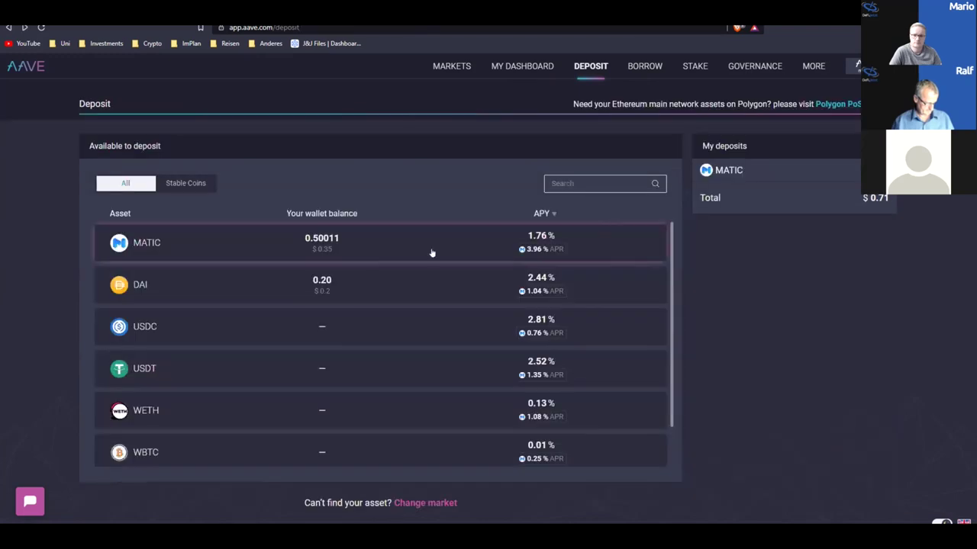
click(251, 321)
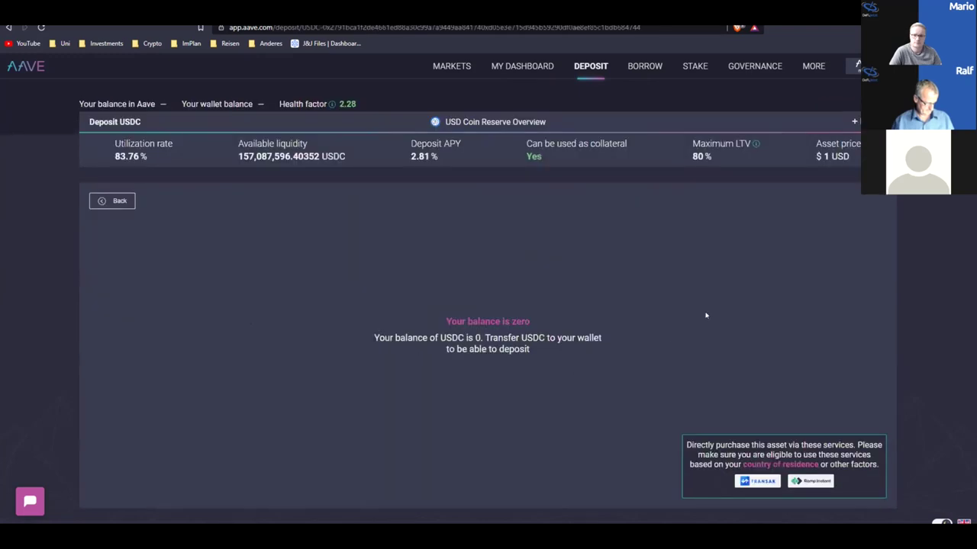
drag(708, 154, 689, 156)
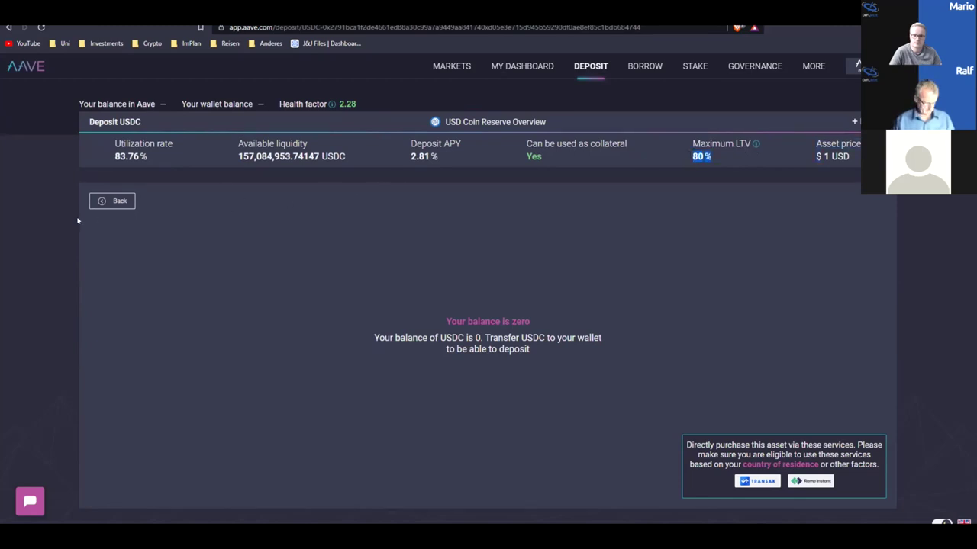
click(113, 200)
click(523, 67)
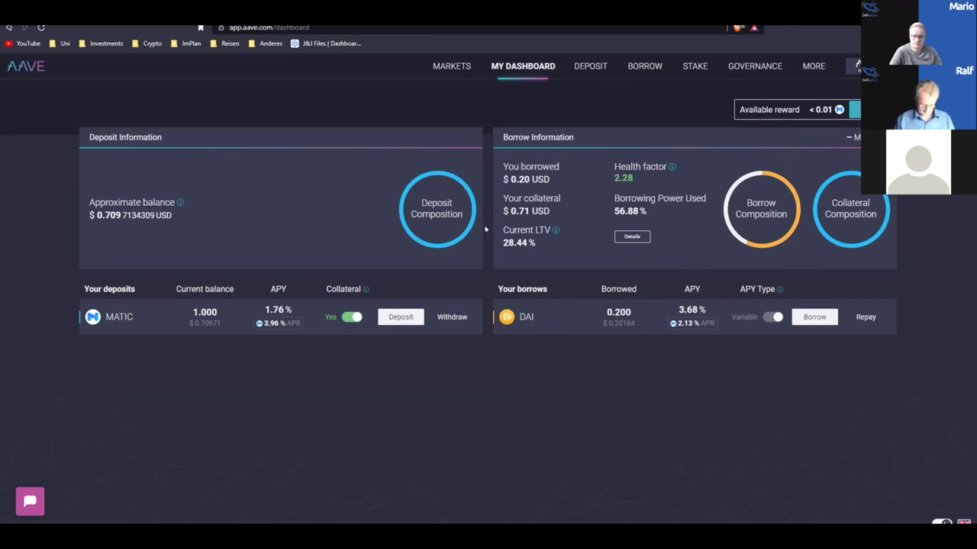
Set up a deposit of the maximum 0.2 DAI, check the transaction fee, and approve DAI spending in MetaMask.
click(592, 68)
click(221, 293)
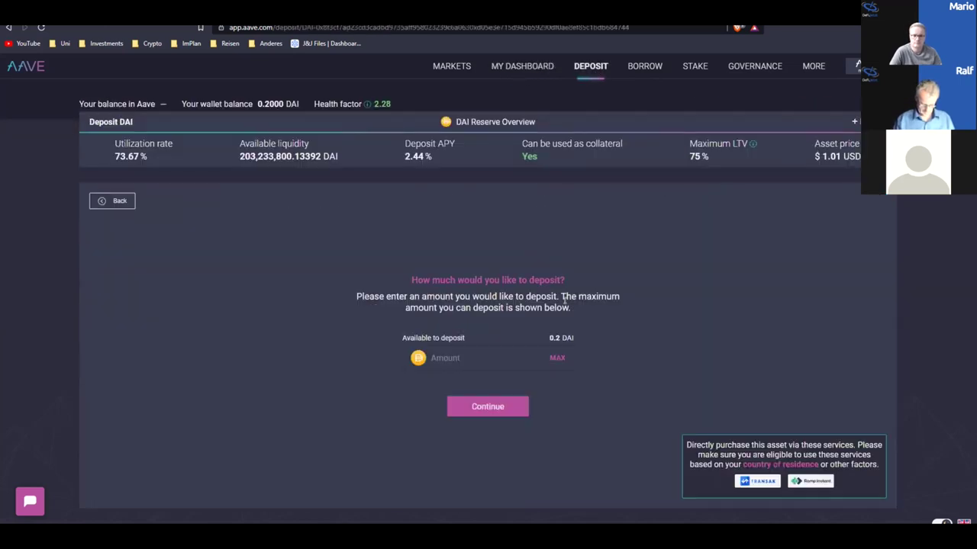
click(557, 358)
click(476, 413)
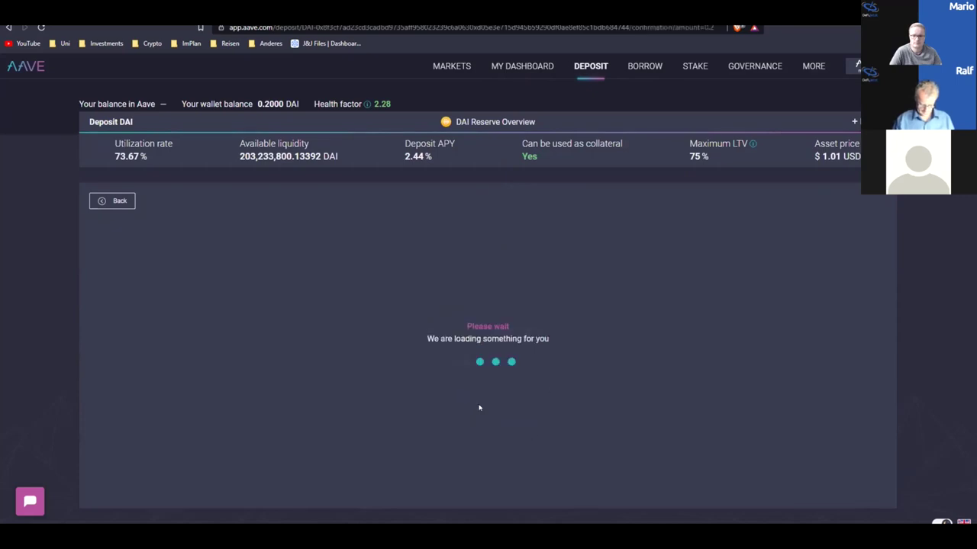
click(554, 425)
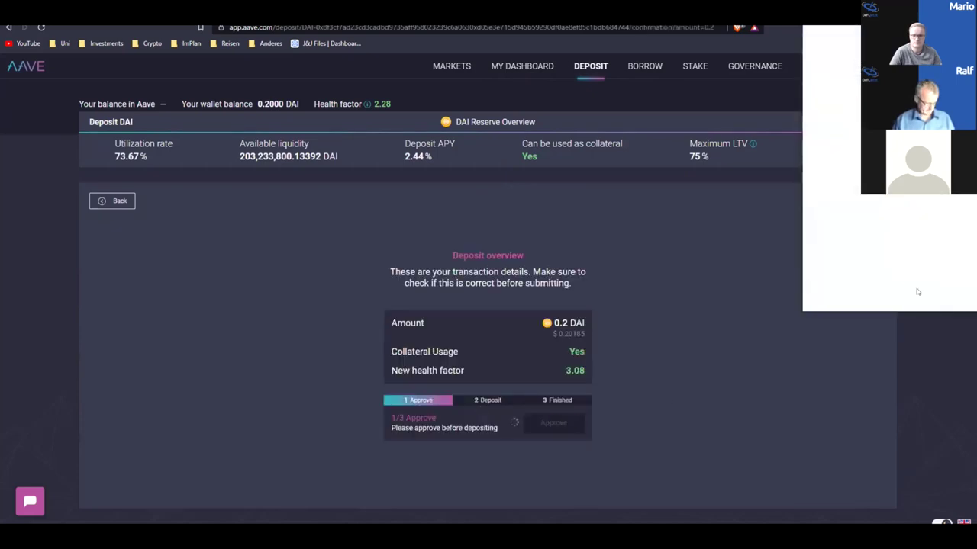
scroll(934, 294, down, 1)
drag(931, 233, 957, 234)
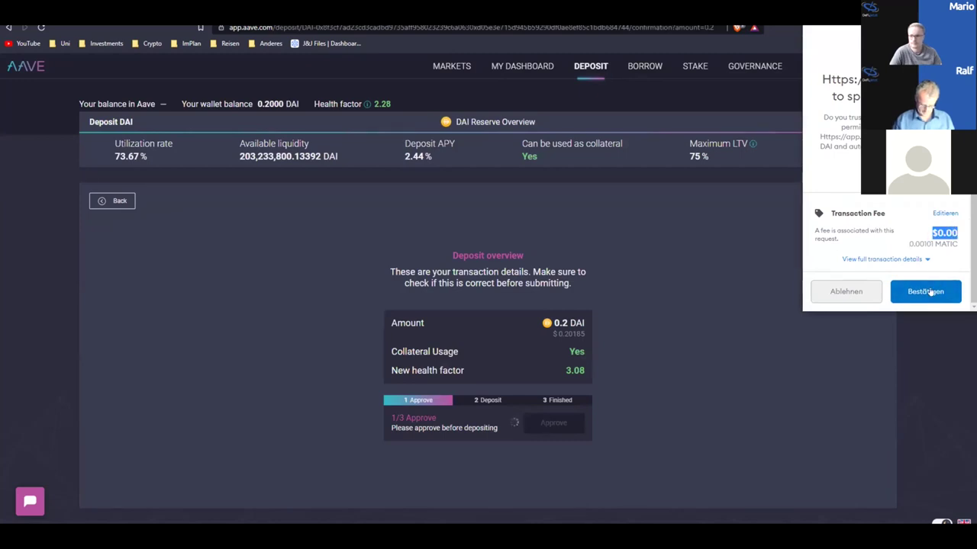
click(938, 292)
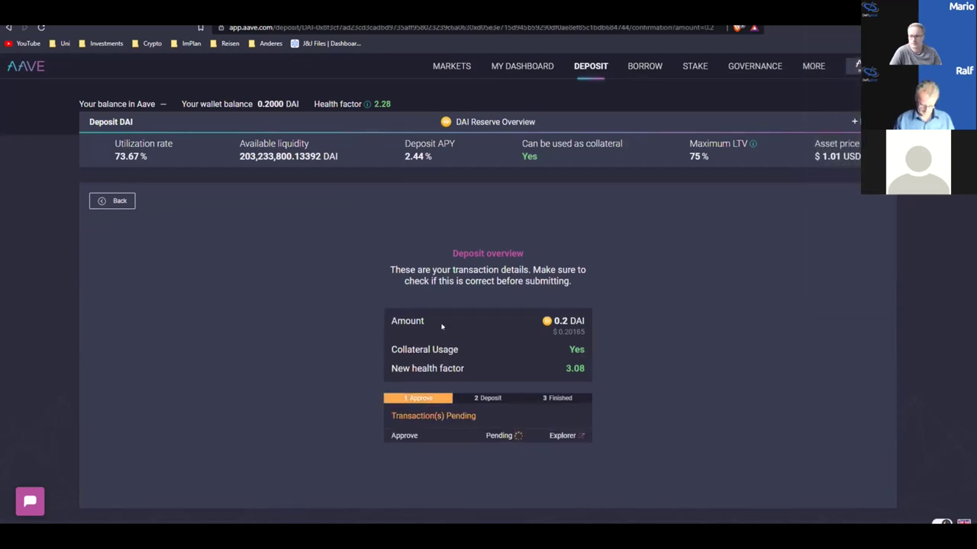
Leave the deposit overview, review DAI's deposit APY and reward APR in the asset list, and return to the dashboard.
click(99, 199)
click(522, 67)
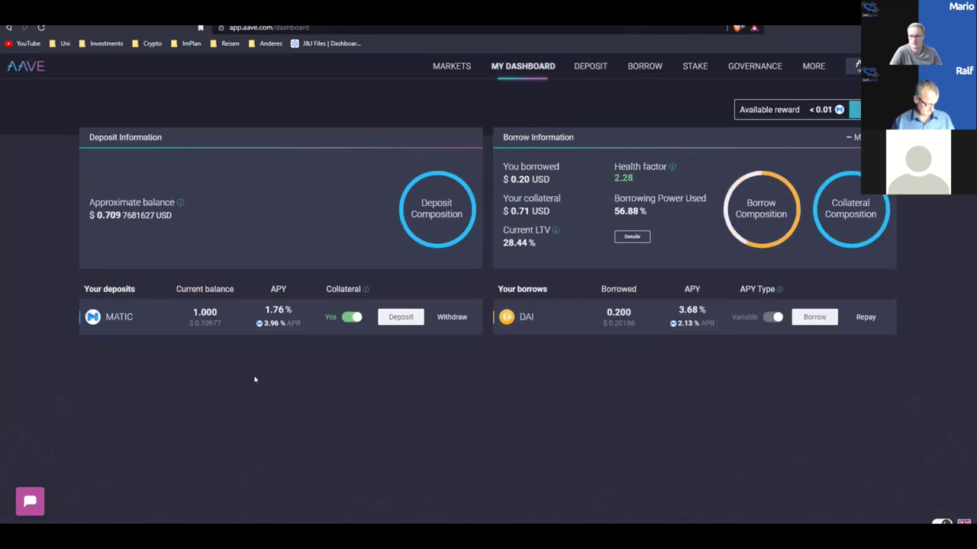
click(591, 66)
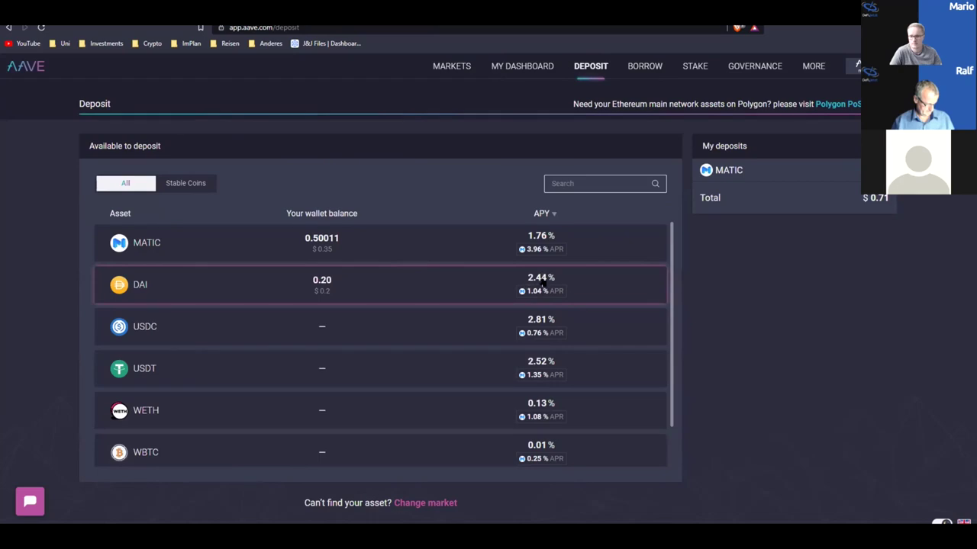
mouse_move(539, 294)
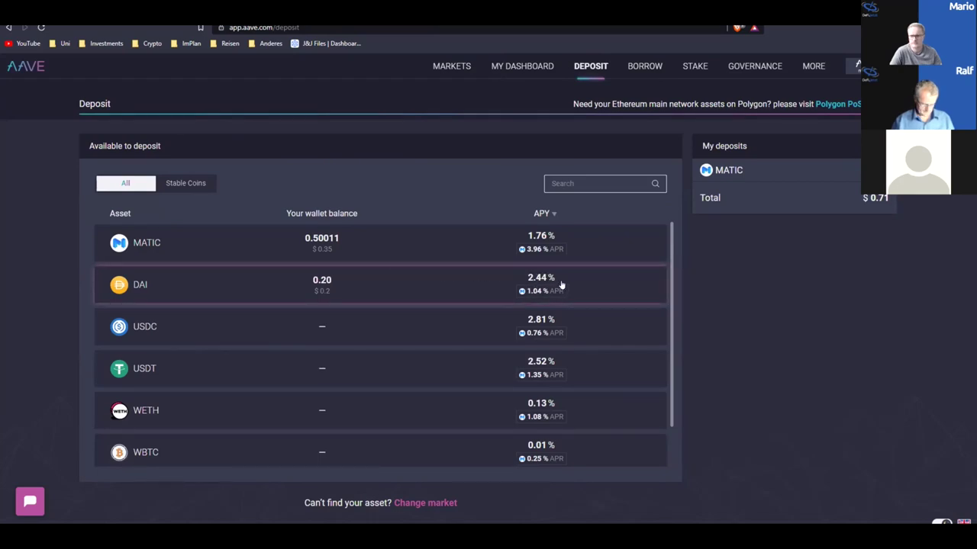
click(525, 67)
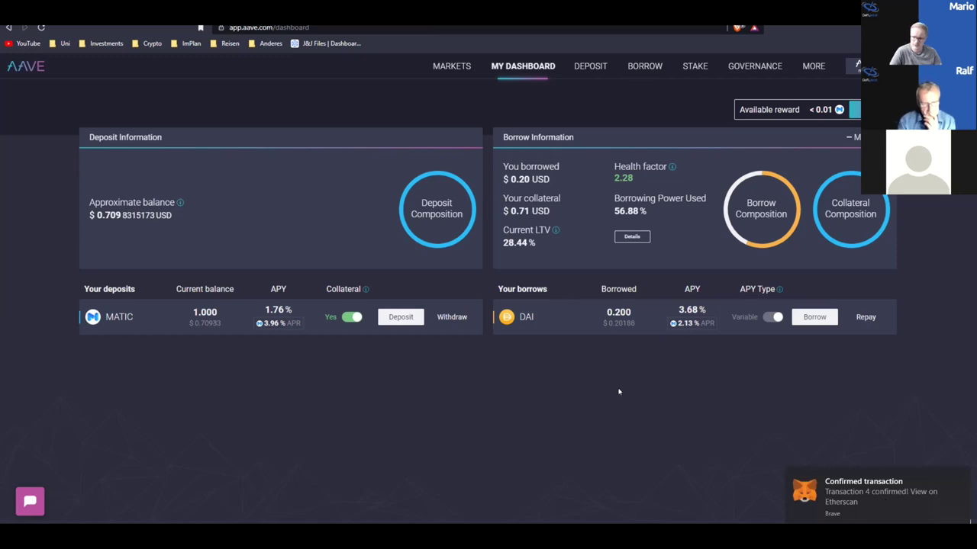
Reload the dashboard and check the DAI approval in MetaMask's activity list.
click(40, 28)
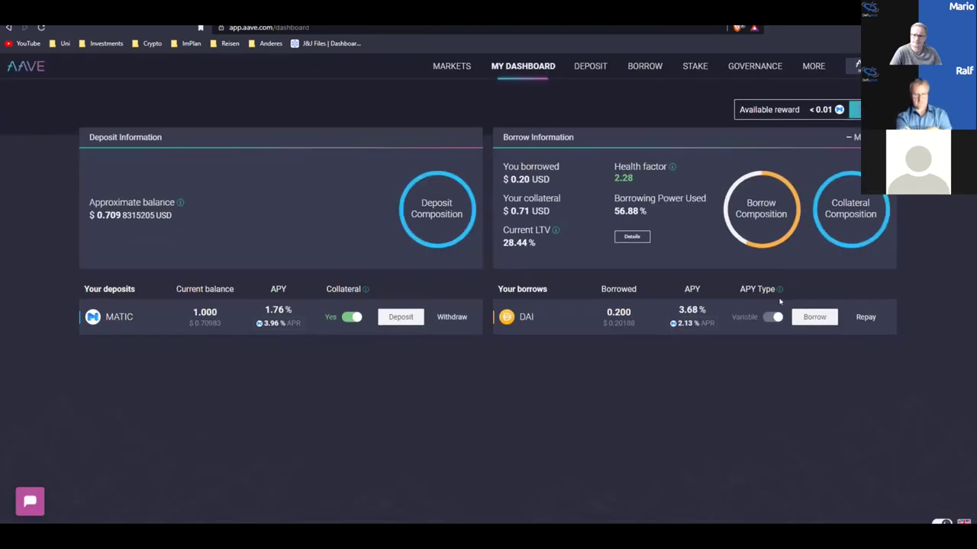
click(927, 28)
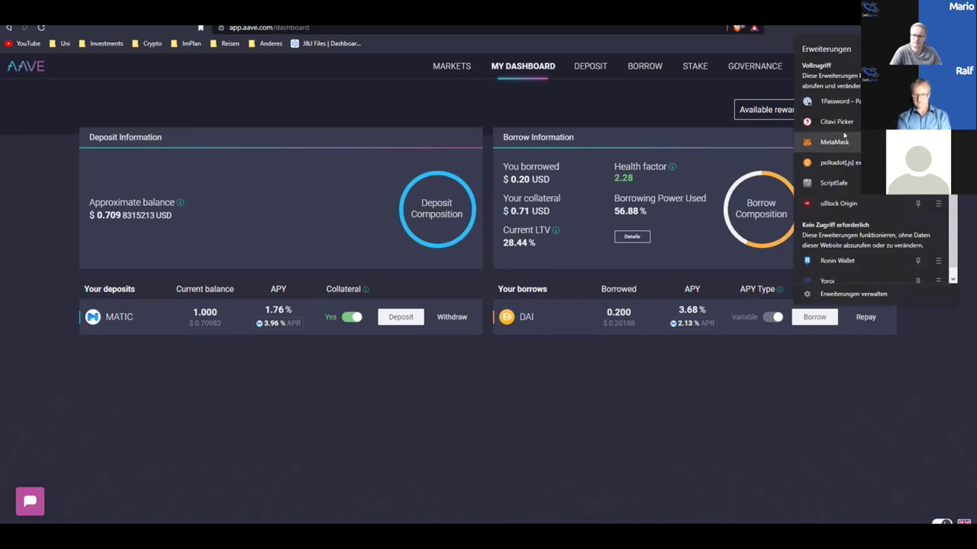
click(809, 171)
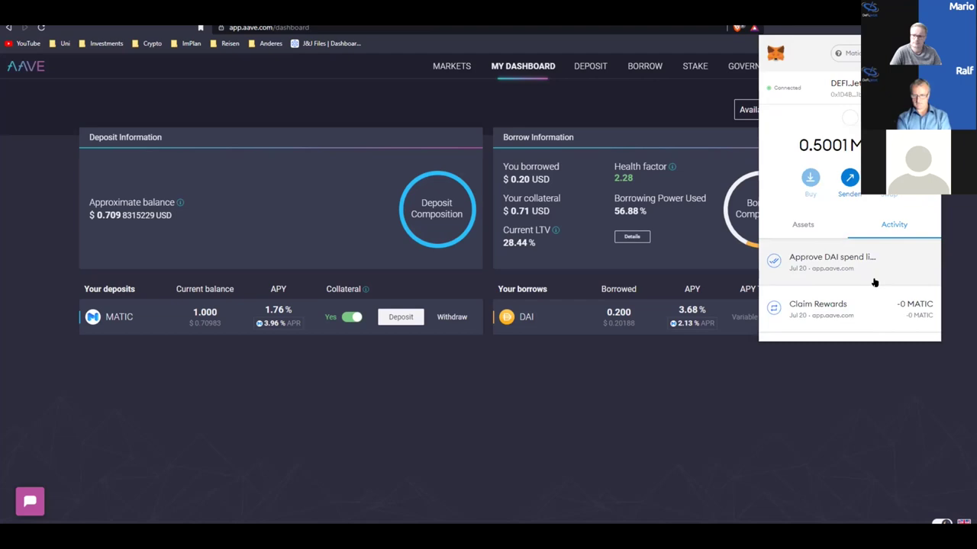
click(474, 233)
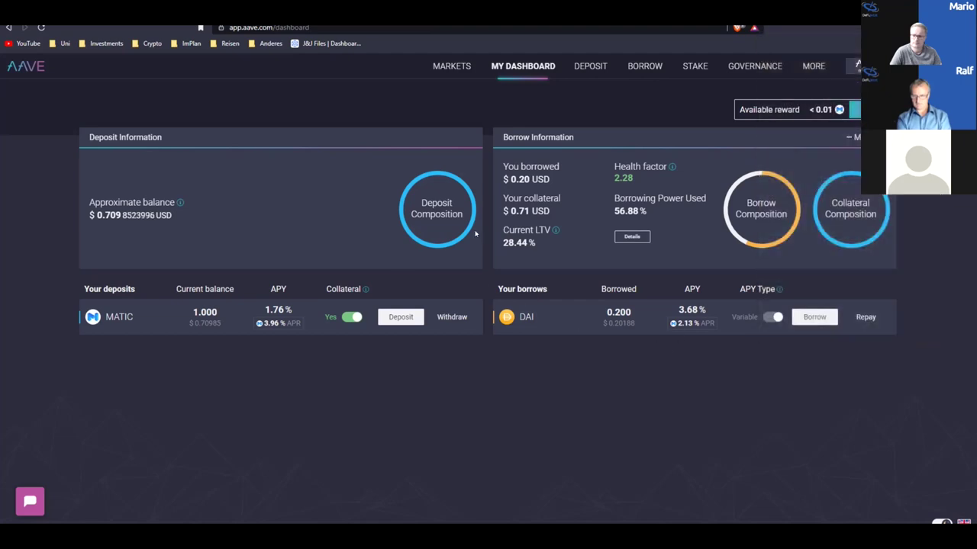
Deposit the maximum 0.2 DAI on Aave, confirm the transaction in MetaMask, and return to the dashboard.
click(589, 66)
click(186, 290)
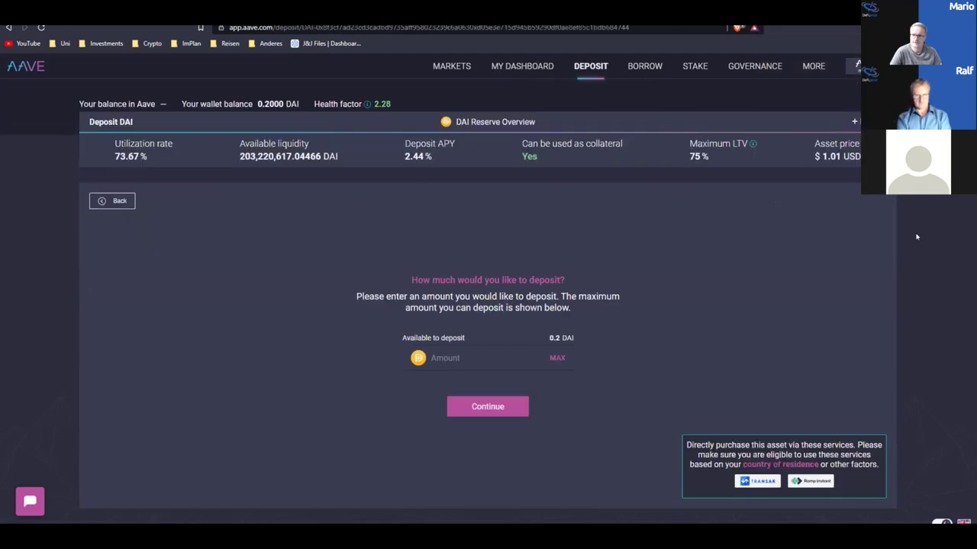
click(556, 358)
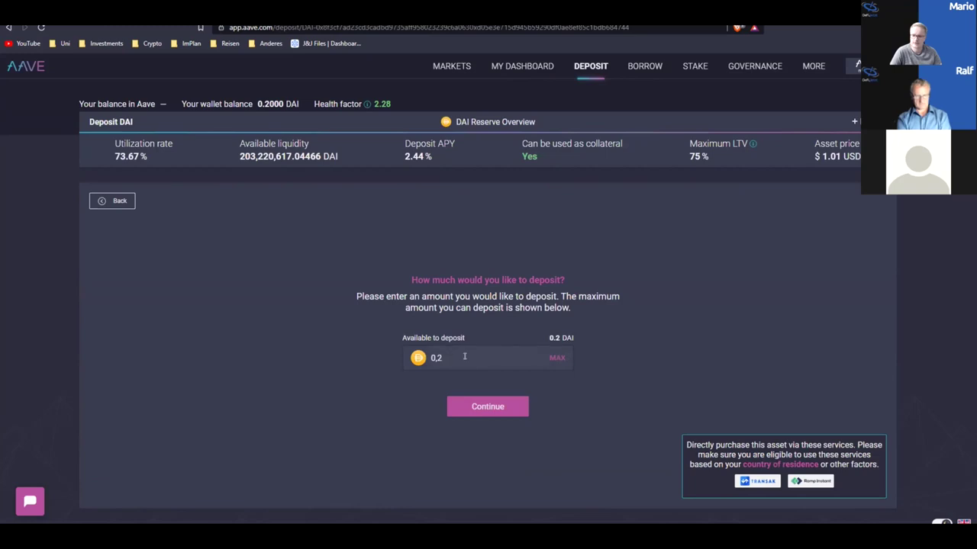
click(502, 403)
click(568, 422)
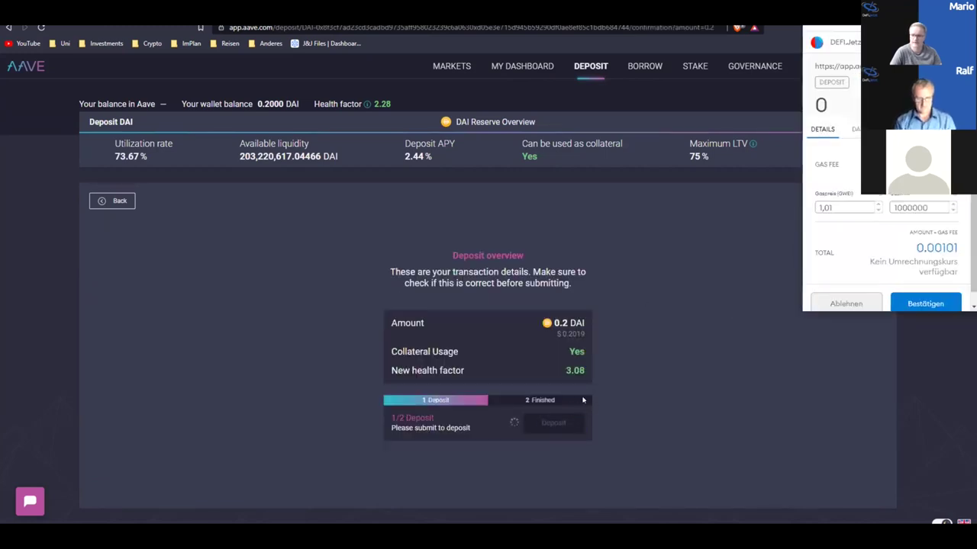
scroll(867, 216, down, 1)
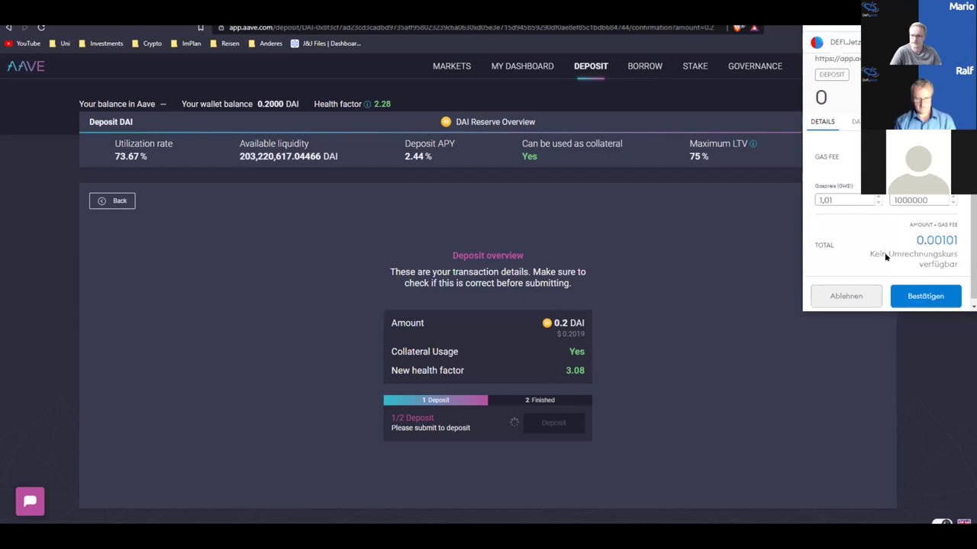
click(923, 292)
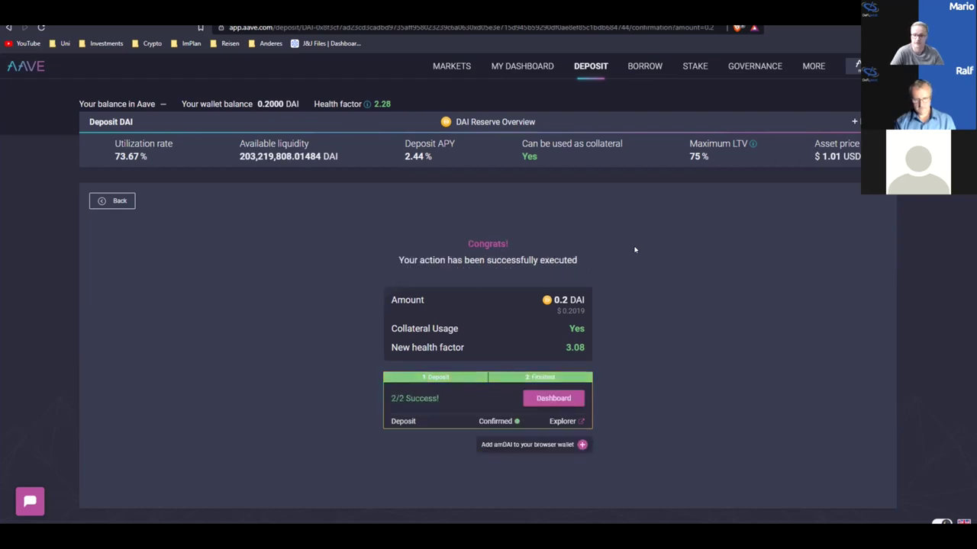
click(539, 397)
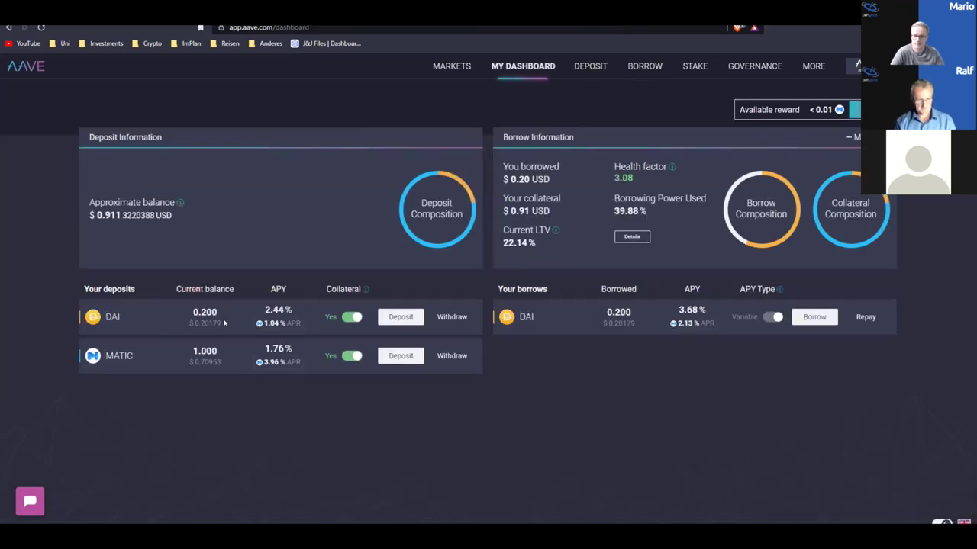
Check the new DAI deposit's balance and the approximate total deposit balance on the dashboard.
drag(222, 323, 196, 307)
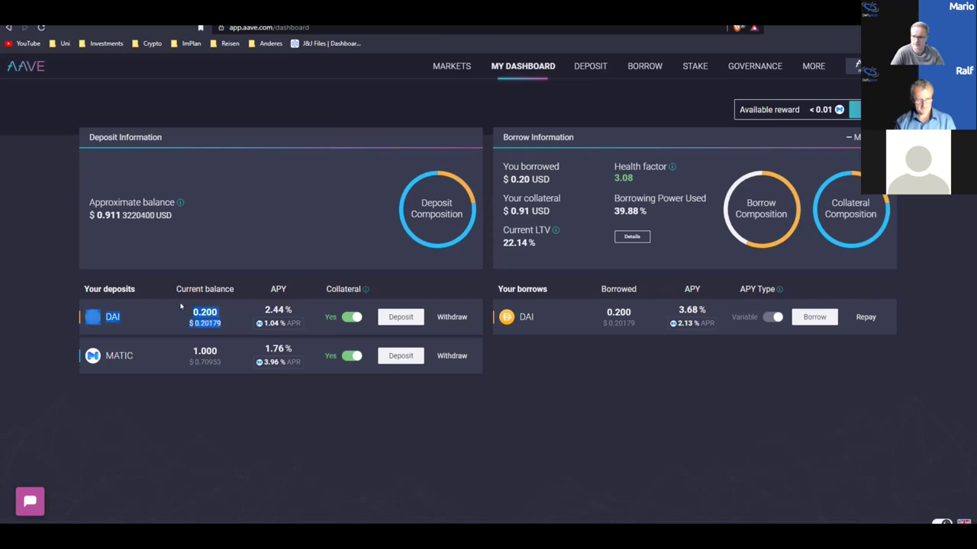
click(122, 223)
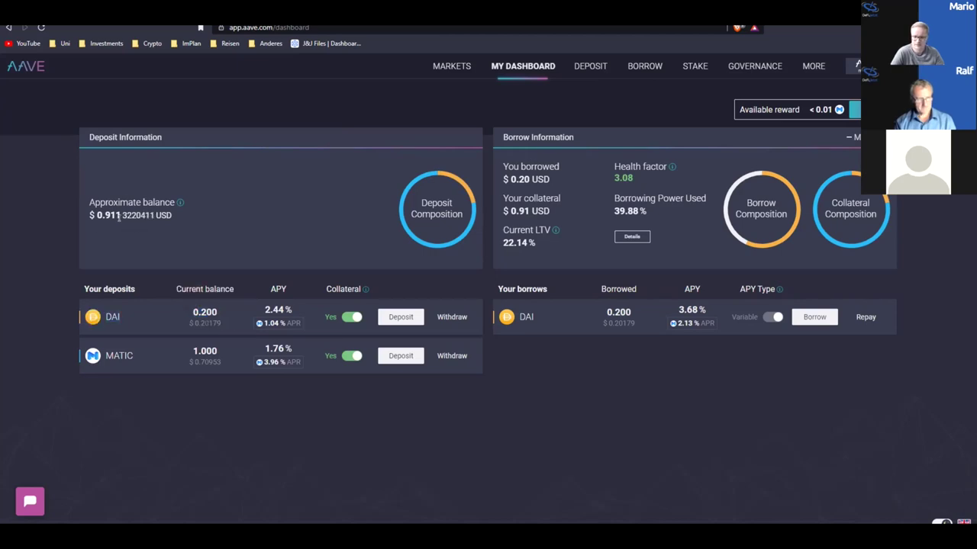
drag(97, 215, 115, 214)
click(278, 269)
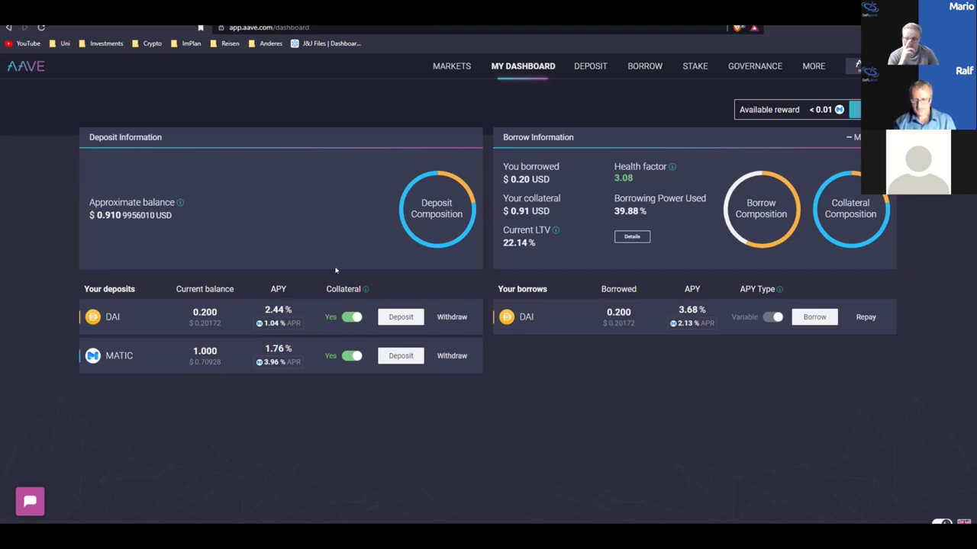
Review MATIC's expanded reserve overview with its historical deposit rates, and return to the dashboard.
click(608, 65)
click(247, 244)
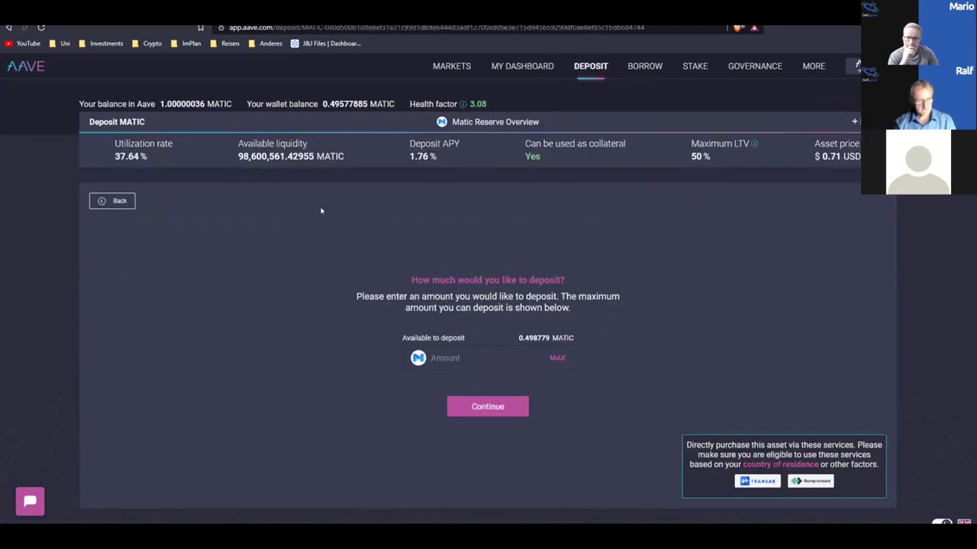
click(852, 122)
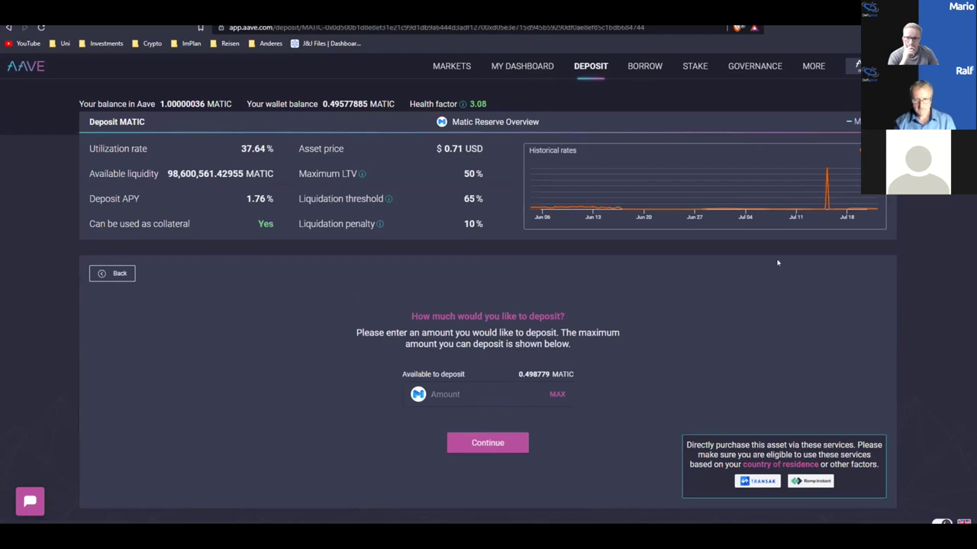
mouse_move(827, 185)
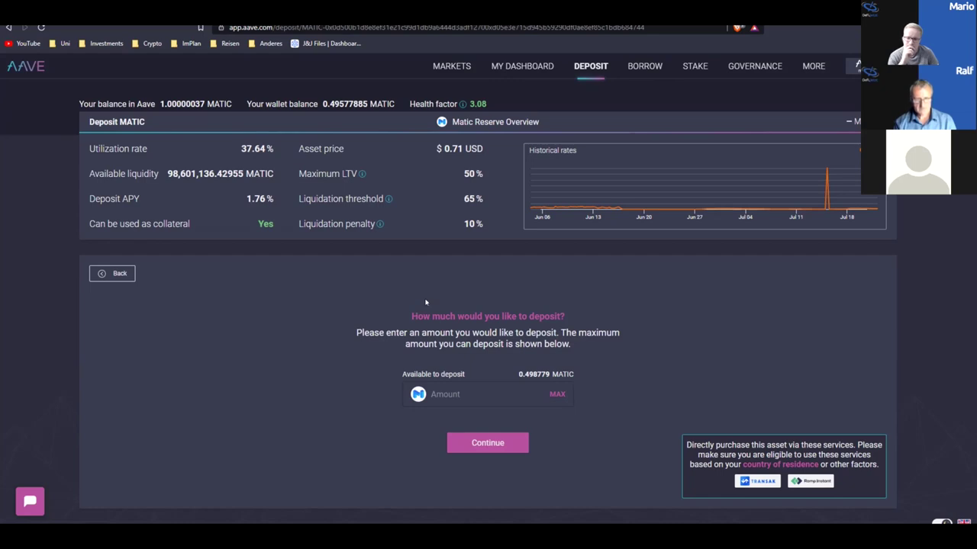
click(102, 274)
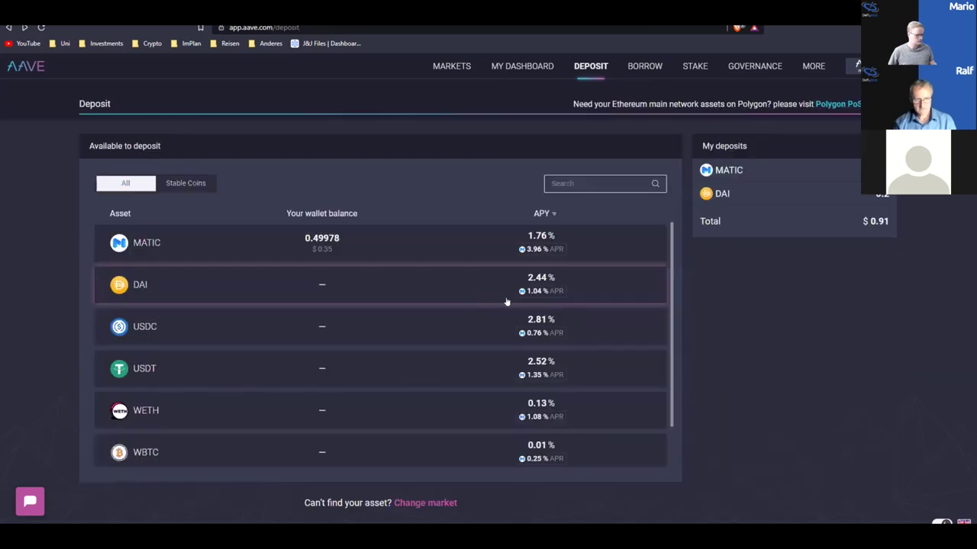
click(490, 68)
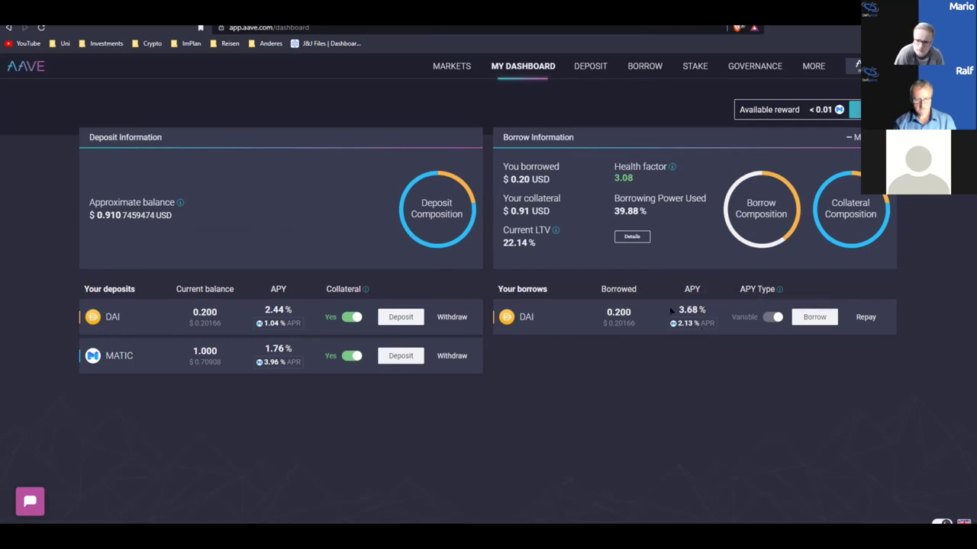
Examine the borrowed DAI's APY and reward APR, along with the health factor.
mouse_move(699, 324)
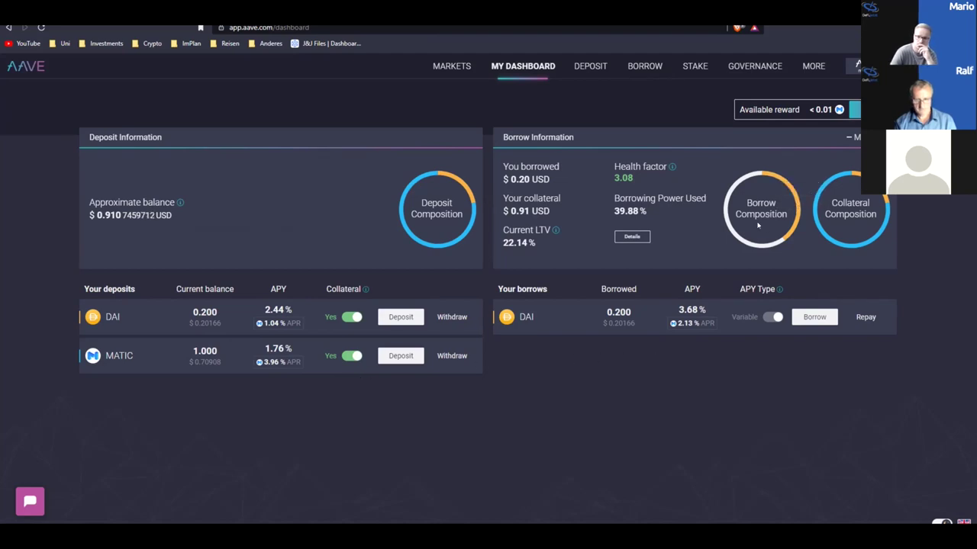
triple_click(630, 180)
click(592, 194)
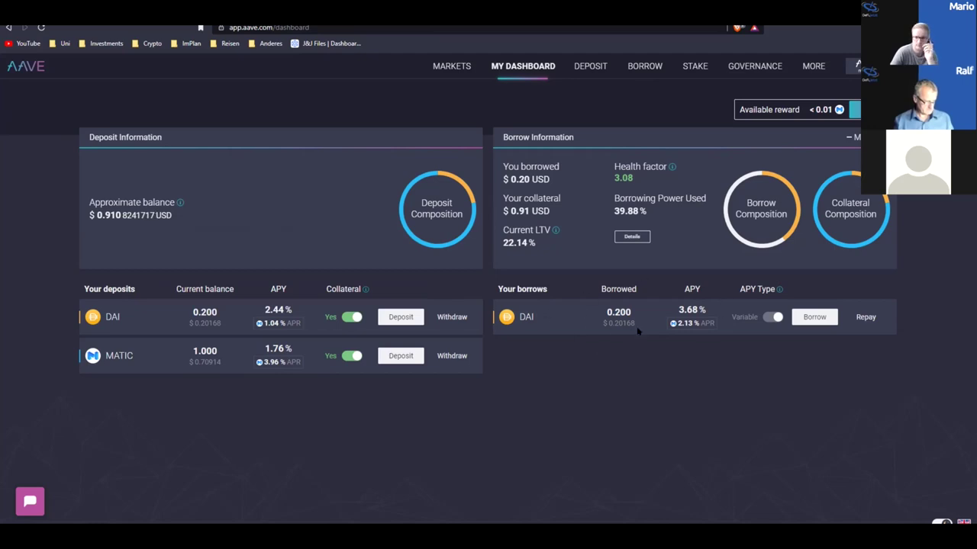
Compare the borrowed DAI amount and its dollar value with the DAI position listed under deposits.
double_click(618, 312)
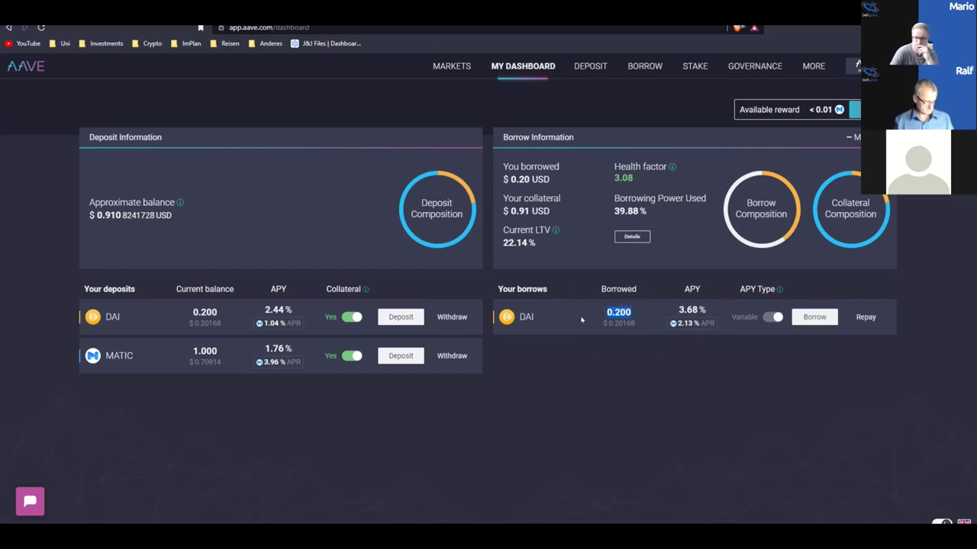
click(615, 330)
drag(610, 322, 632, 323)
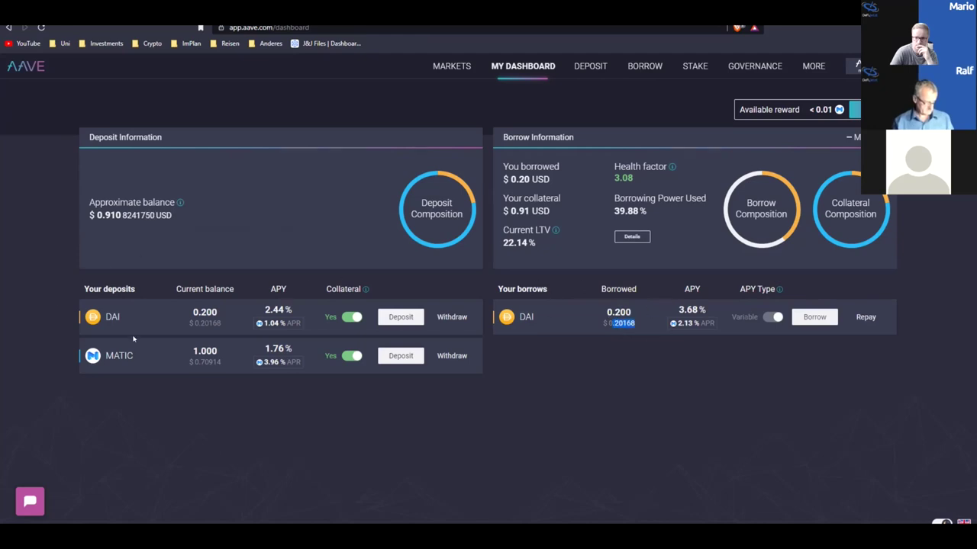
drag(119, 317, 104, 317)
drag(541, 317, 518, 320)
double_click(104, 317)
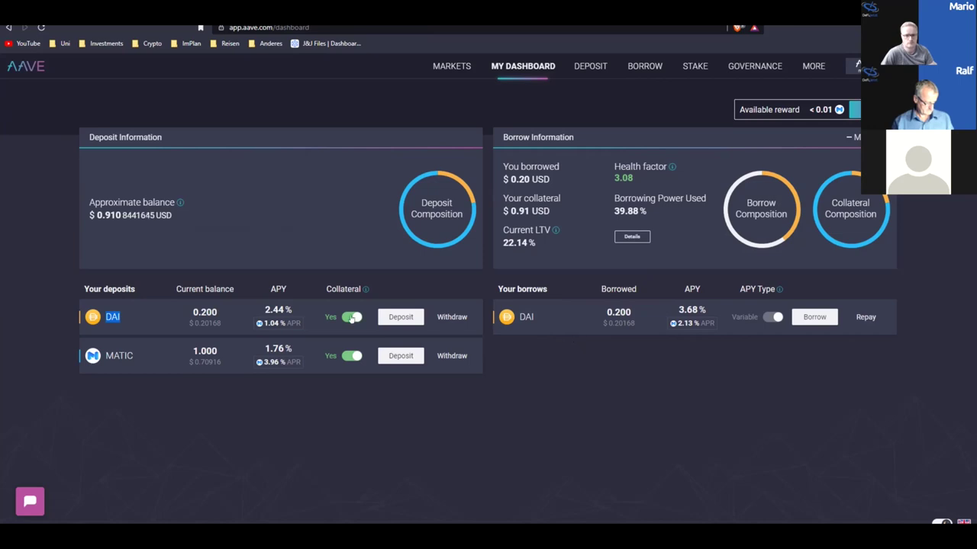
click(172, 349)
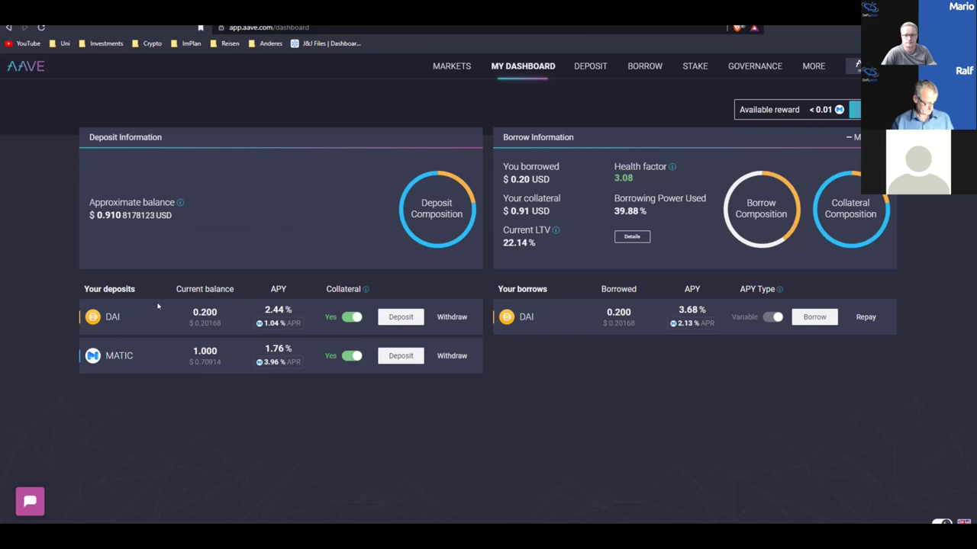
Compare the dollar values of the MATIC deposit, DAI loan and DAI deposit, and review the health factor.
drag(221, 363, 189, 362)
drag(600, 323, 633, 320)
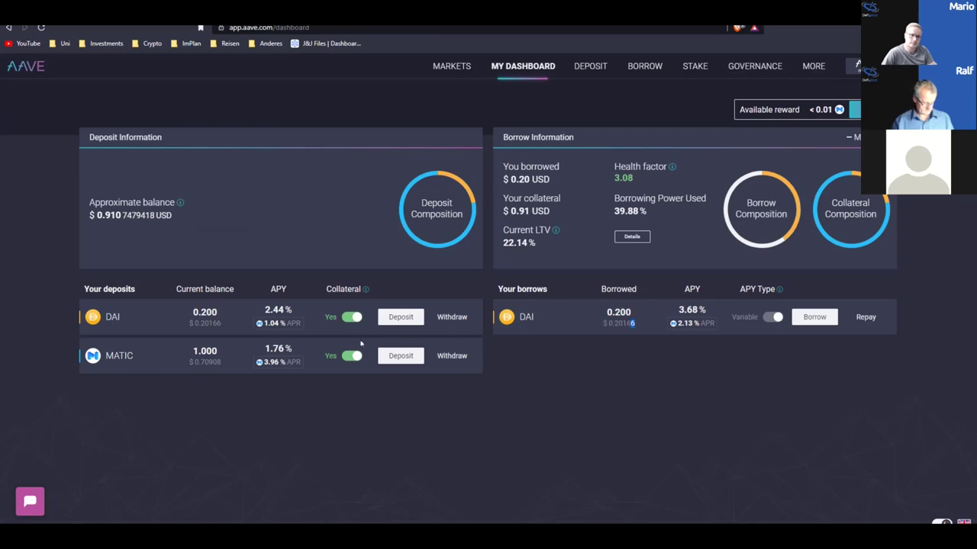
drag(194, 322, 218, 323)
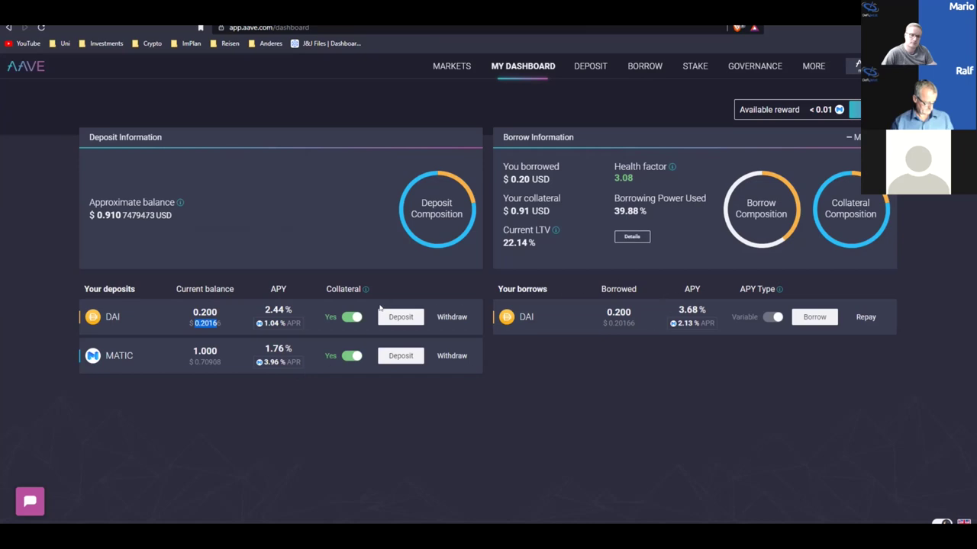
click(607, 382)
drag(99, 315, 133, 319)
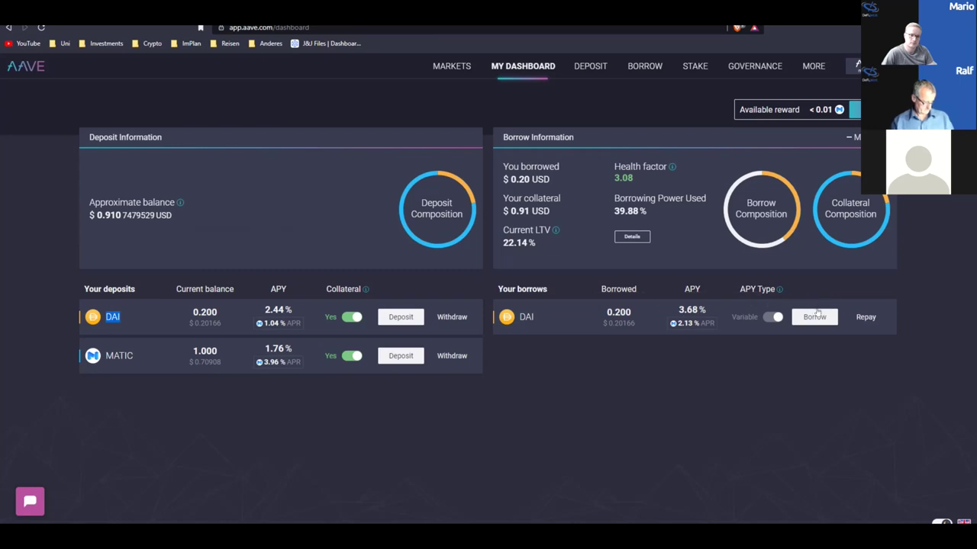
double_click(618, 177)
click(639, 183)
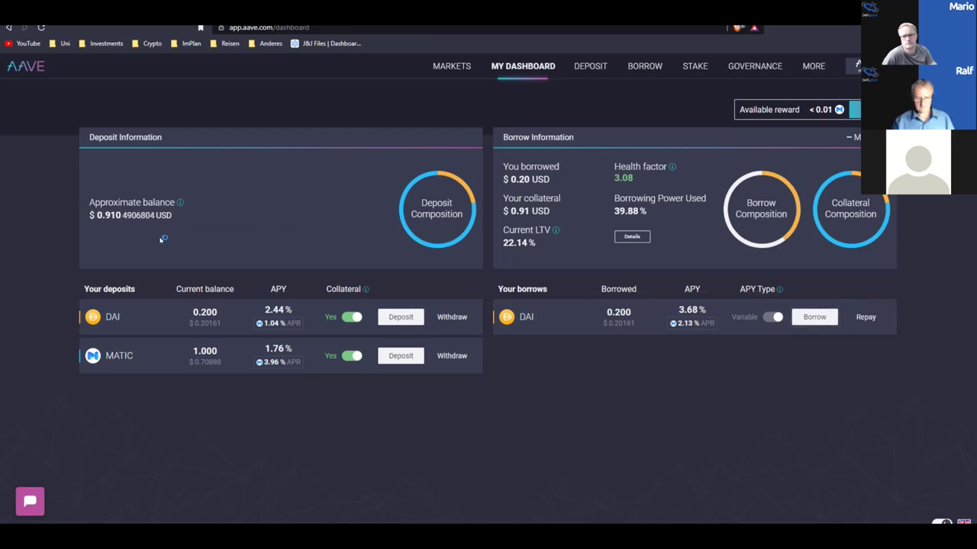
drag(633, 177, 615, 180)
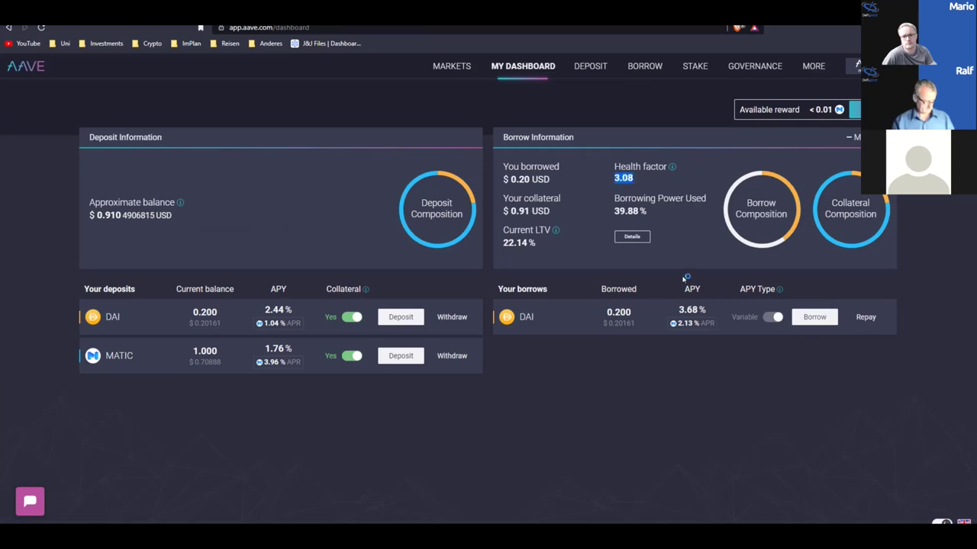
Set up another DAI loan for the maximum available amount of 0.298551 DAI.
click(814, 316)
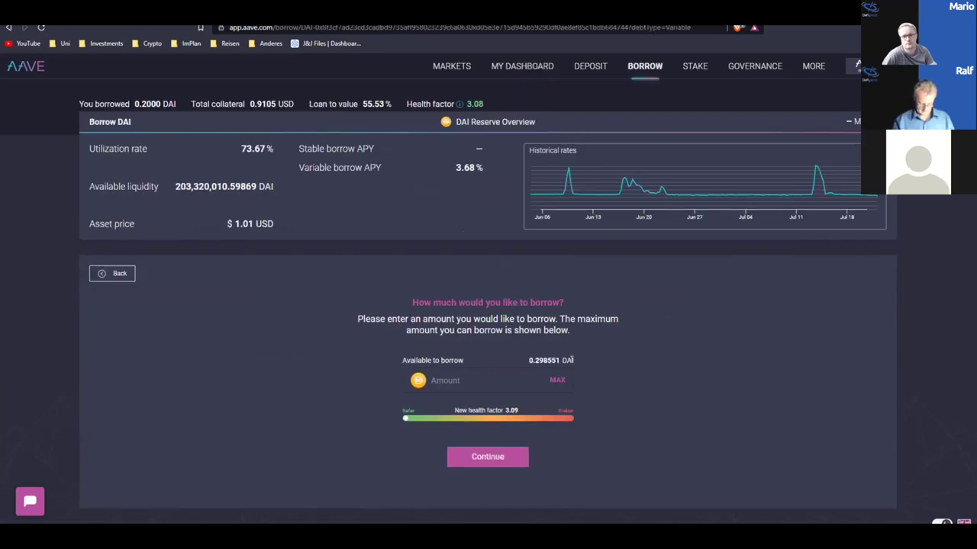
click(514, 378)
text(0,28)
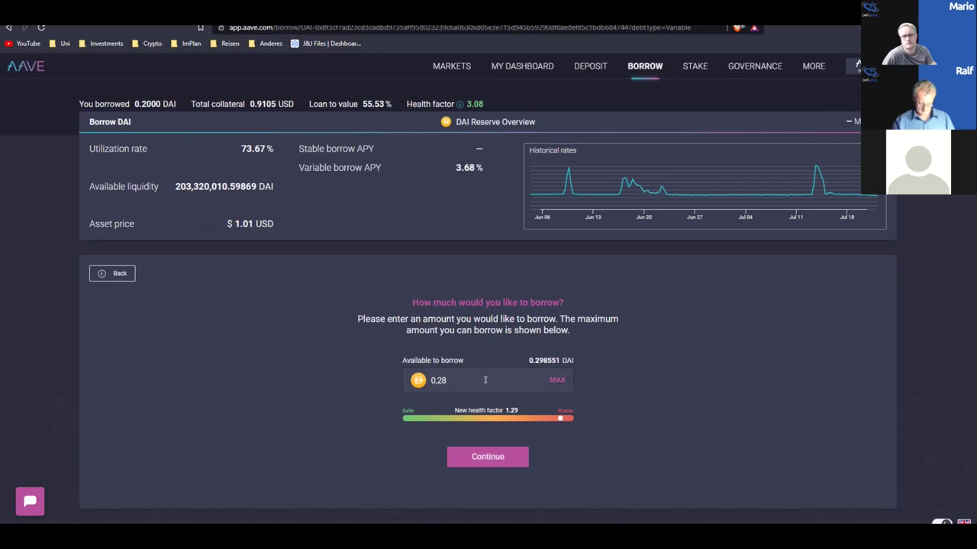
click(557, 380)
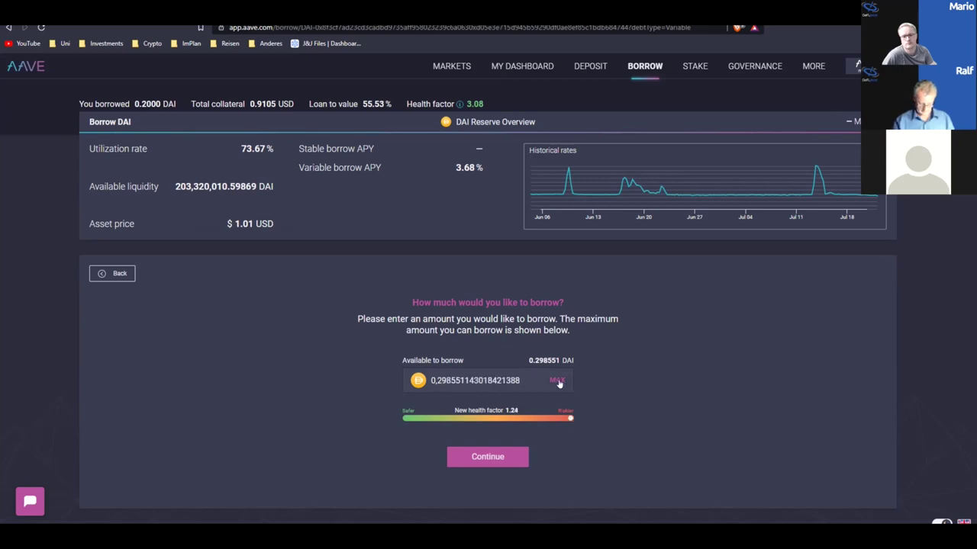
Submit the 0.29855 DAI loan, confirm it in MetaMask, and return to the dashboard after checking the historical rates.
click(489, 457)
click(489, 458)
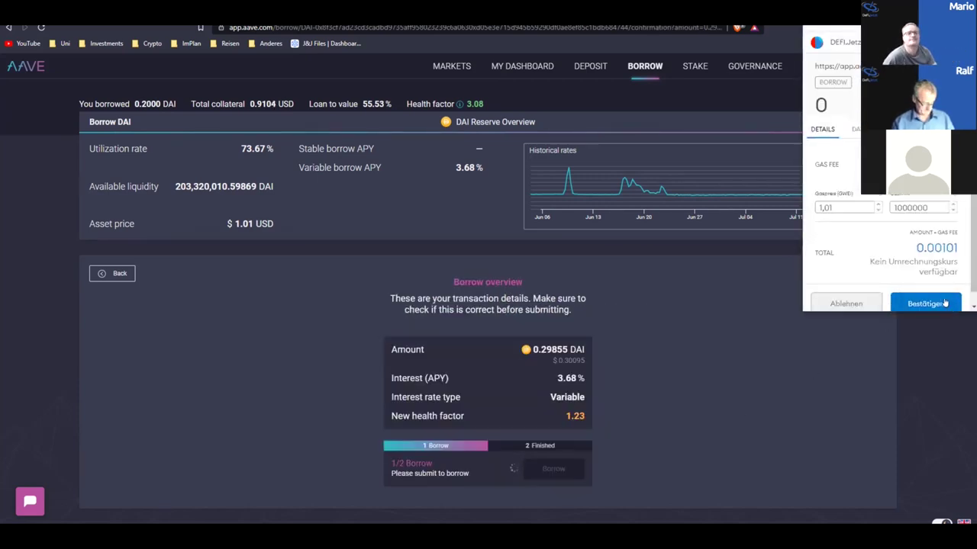
click(940, 298)
mouse_move(568, 177)
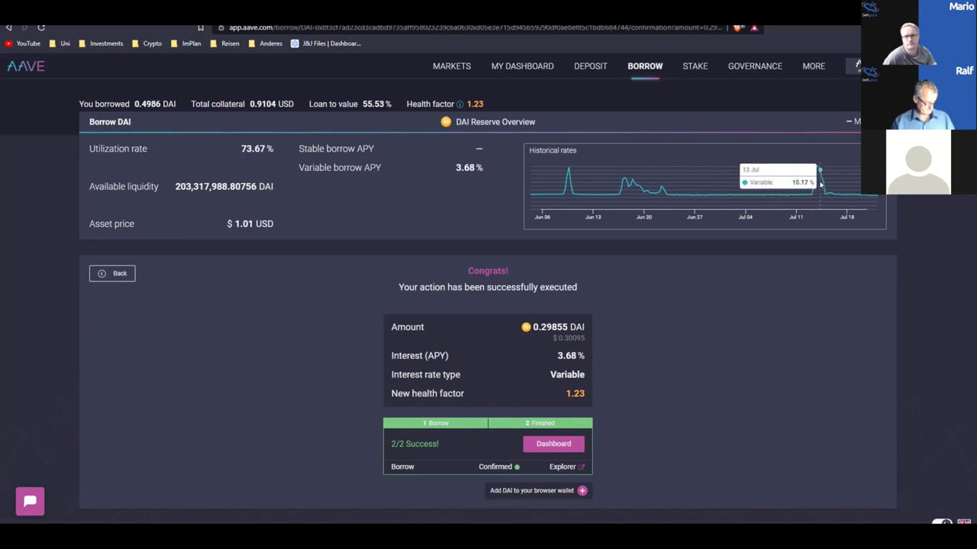
click(555, 443)
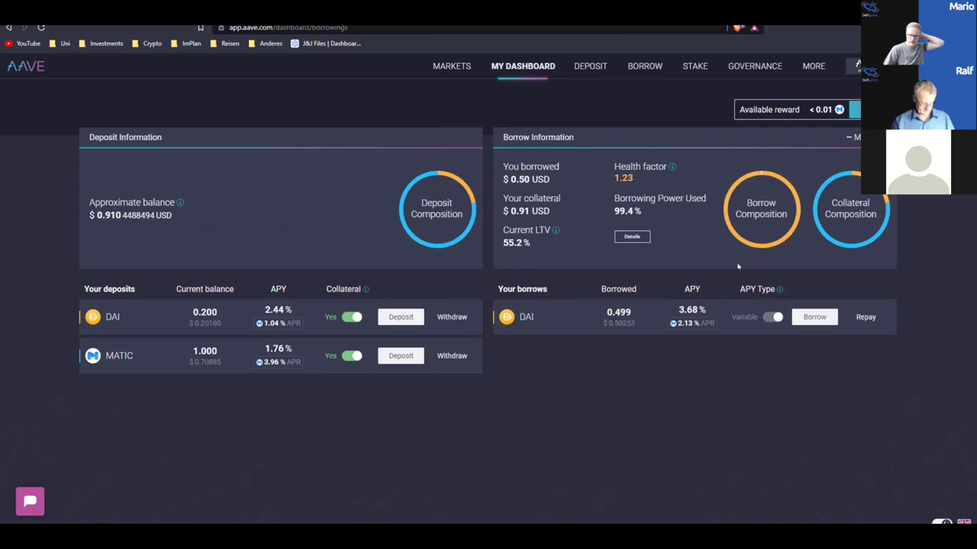
Review the health factor after the second DAI loan and the DAI and MATIC deposits backing it.
double_click(630, 178)
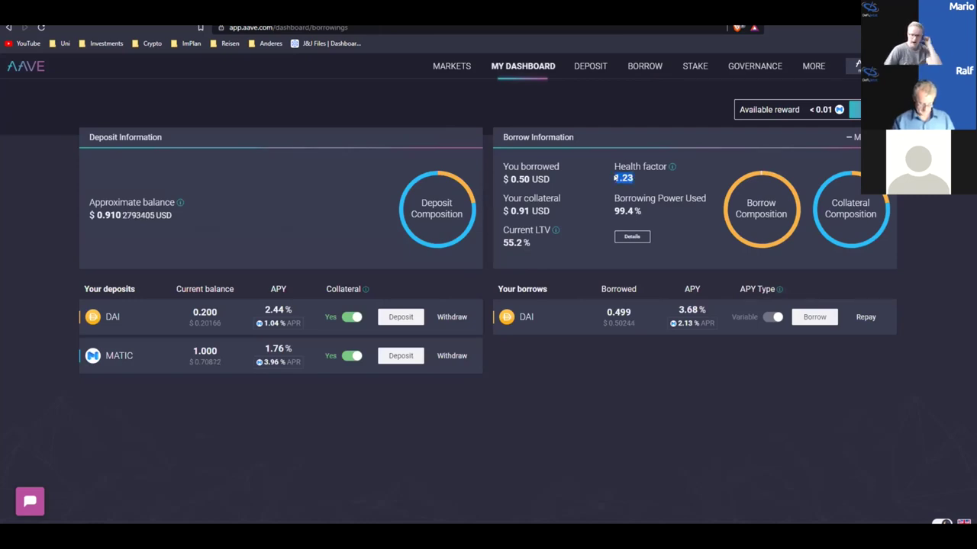
click(648, 188)
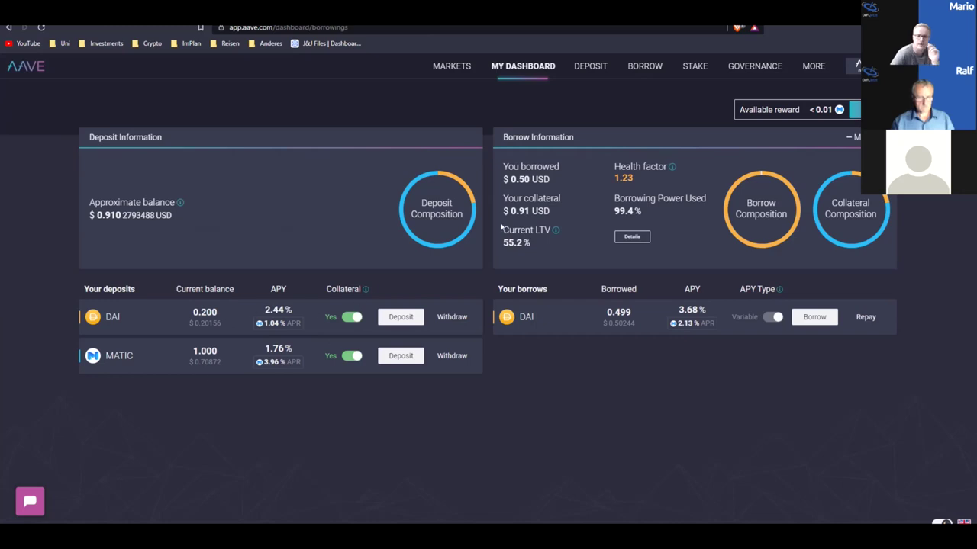
drag(424, 365, 191, 312)
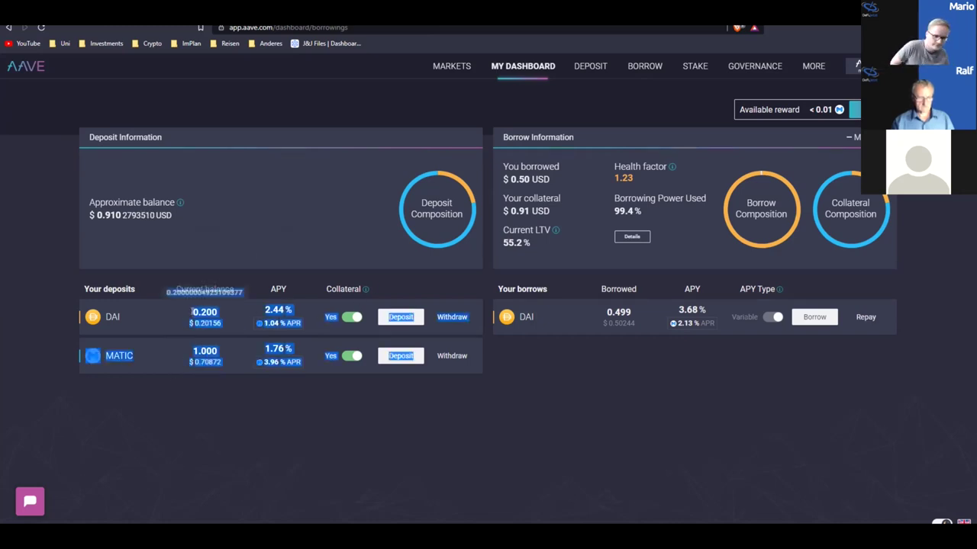
click(279, 429)
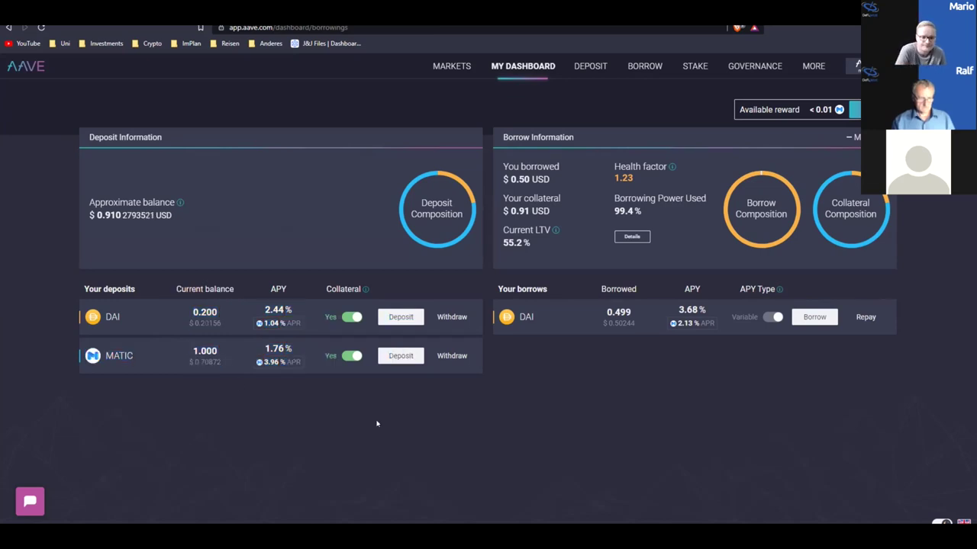
Compare the MATIC and DAI deposit balances with the borrowed DAI, including the DAI deposit's APY and reward APR.
double_click(204, 352)
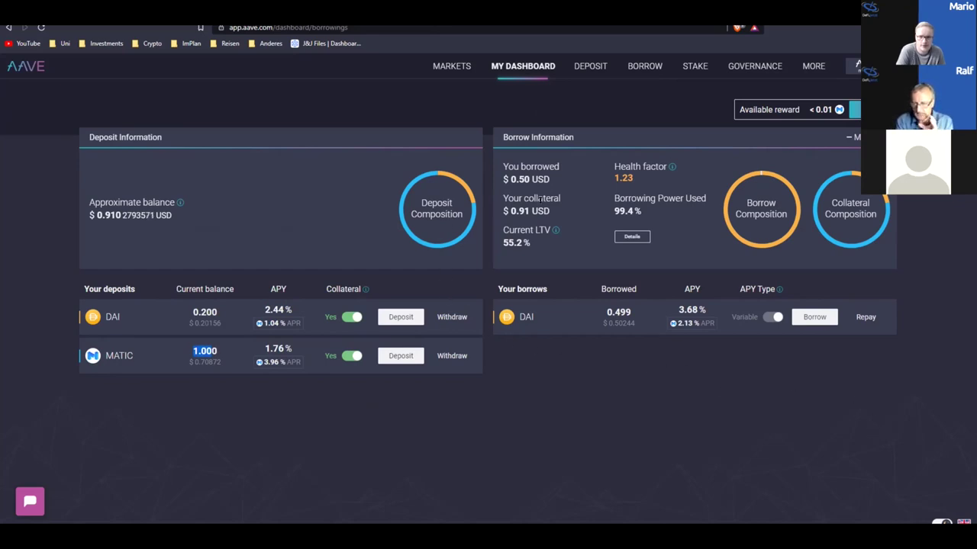
click(279, 406)
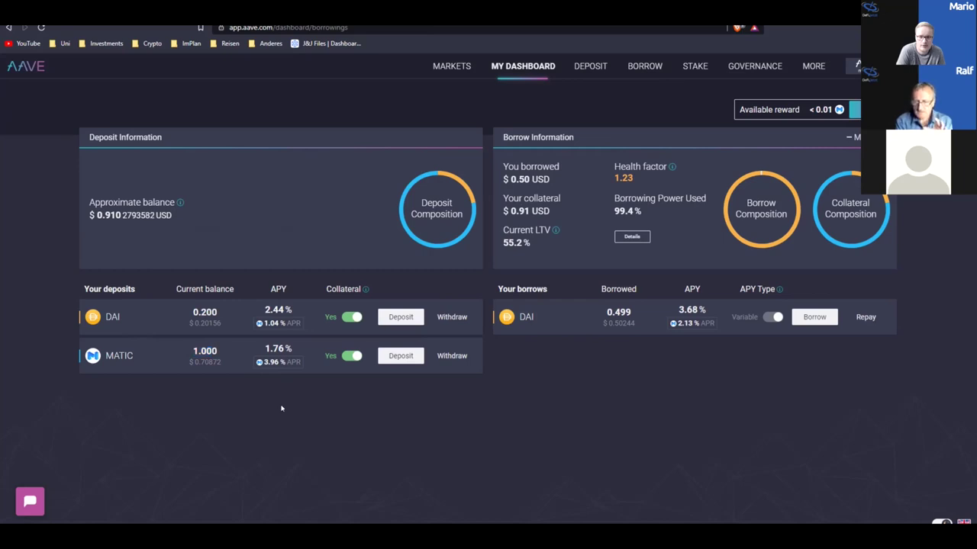
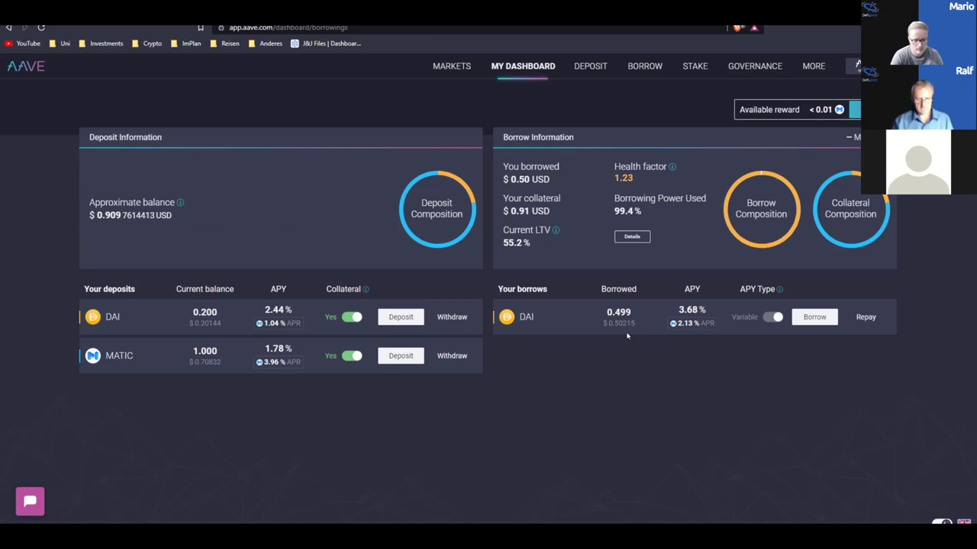
drag(536, 319, 632, 314)
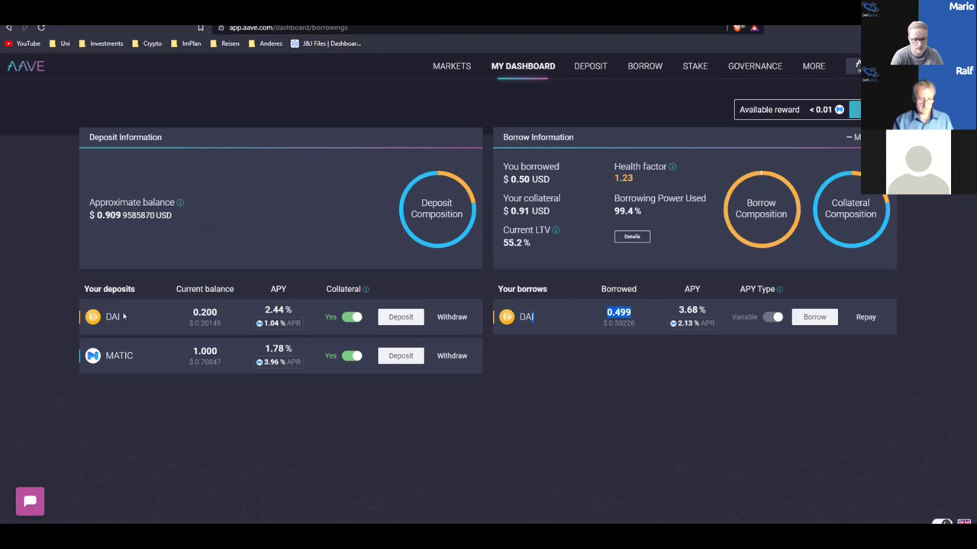
click(557, 396)
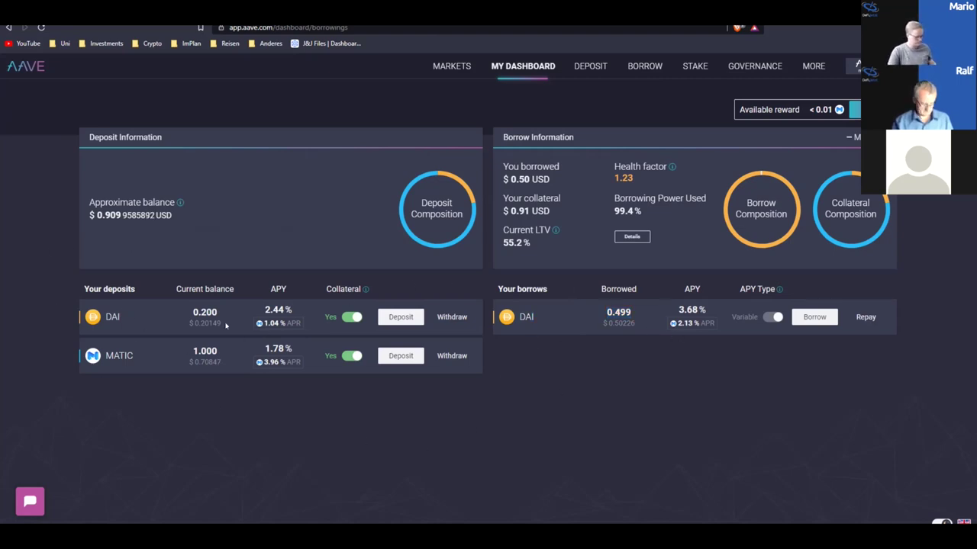
drag(126, 317, 92, 316)
click(92, 316)
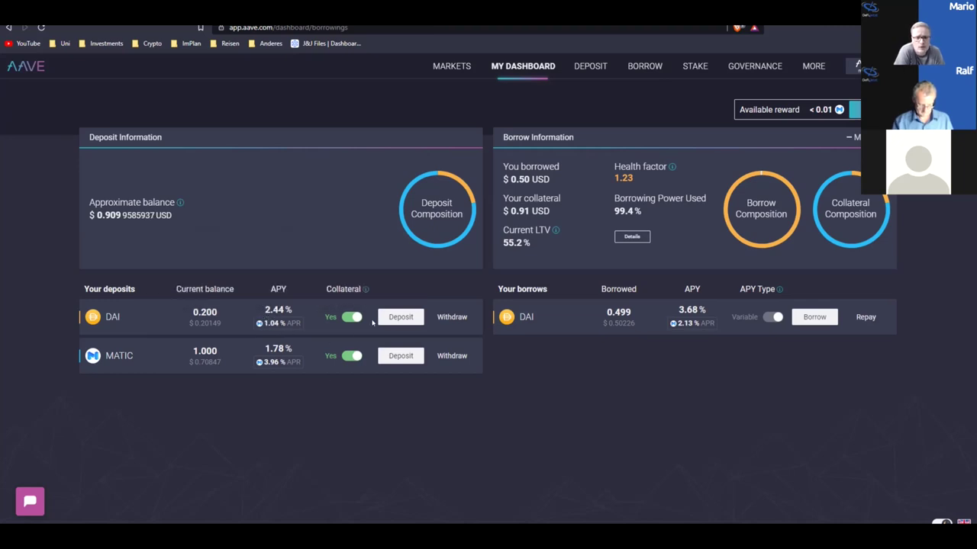
drag(290, 331, 271, 300)
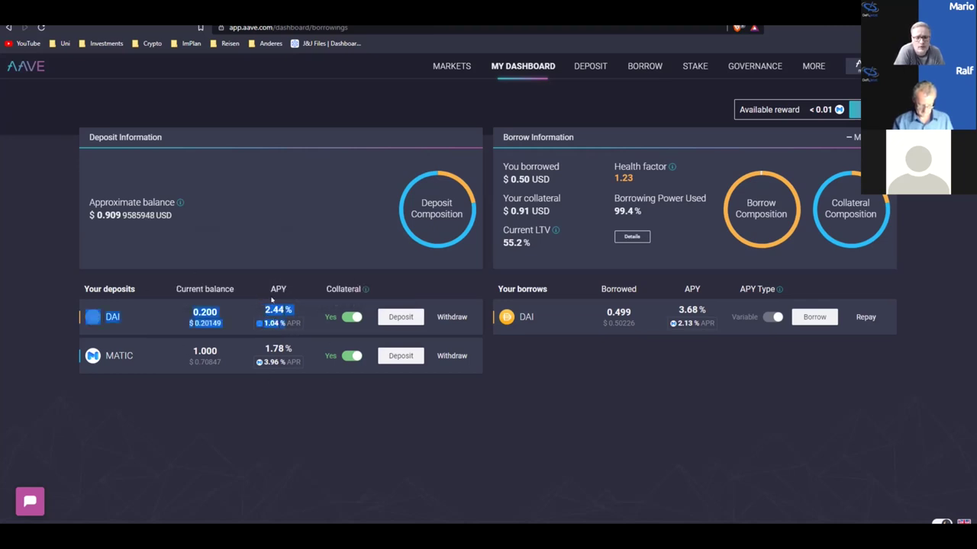
click(312, 296)
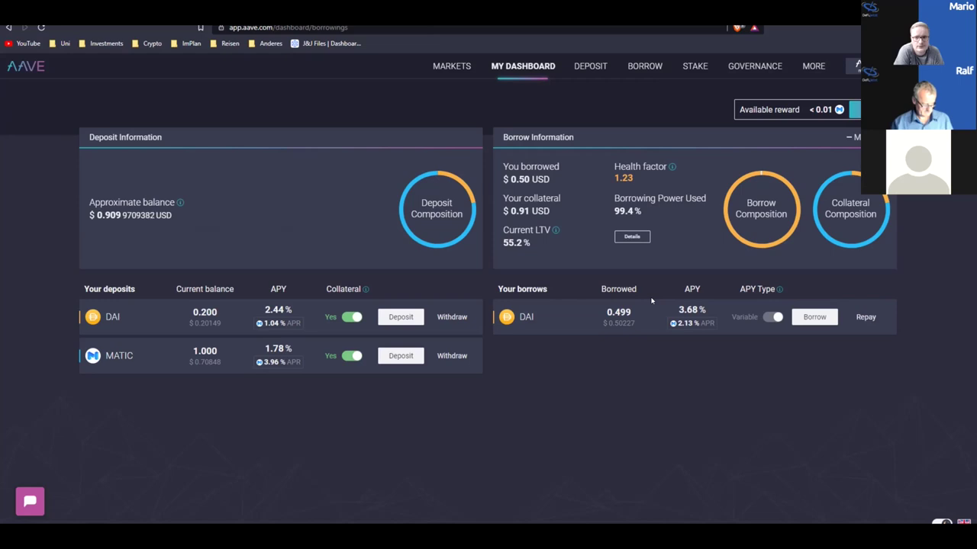
Examine the borrowed DAI amount, its dollar value and its borrowing rates against the DAI deposit.
drag(641, 323, 608, 323)
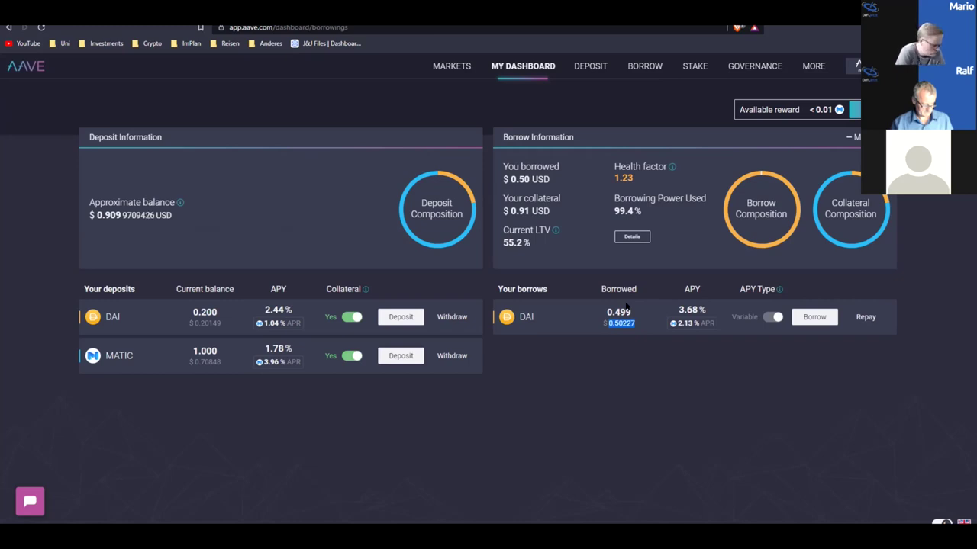
drag(635, 324, 608, 312)
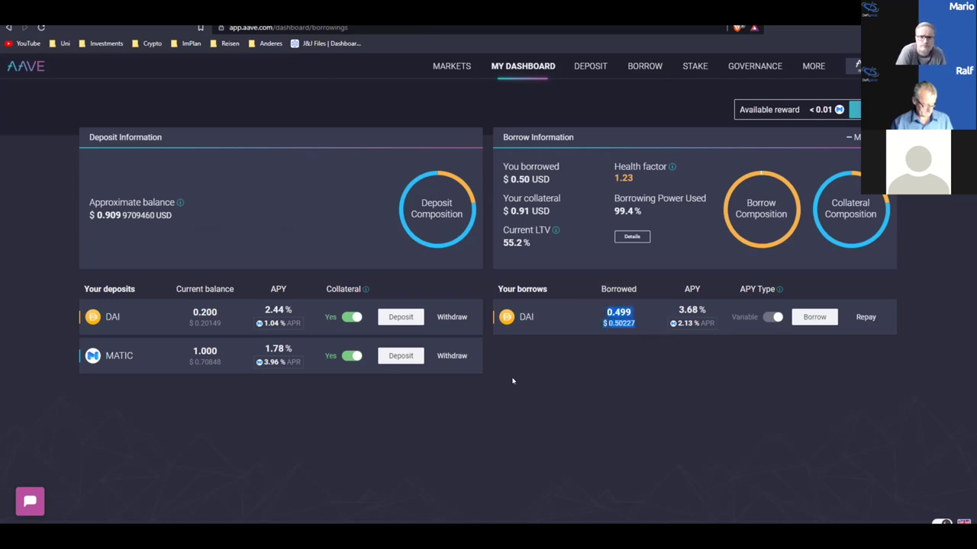
click(577, 392)
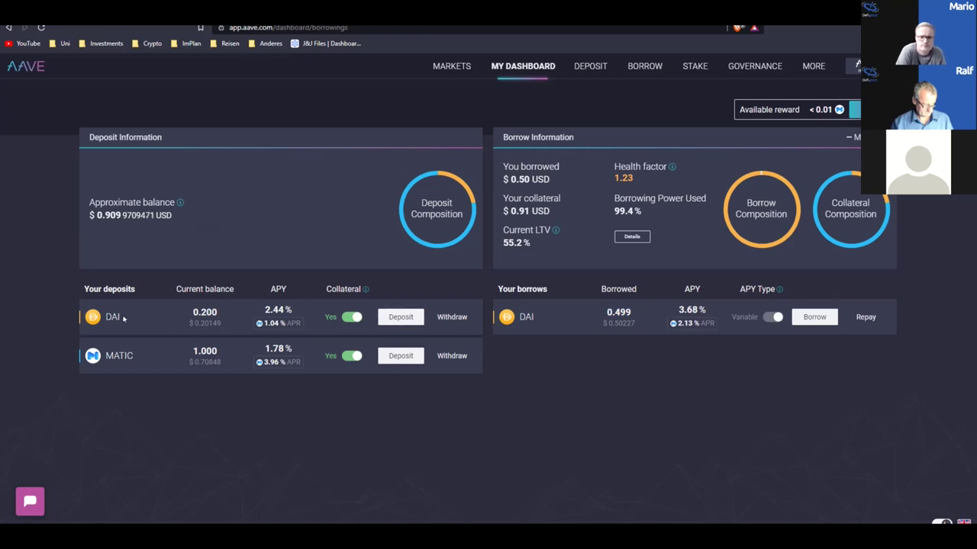
drag(122, 317, 87, 319)
click(395, 402)
drag(517, 321, 683, 319)
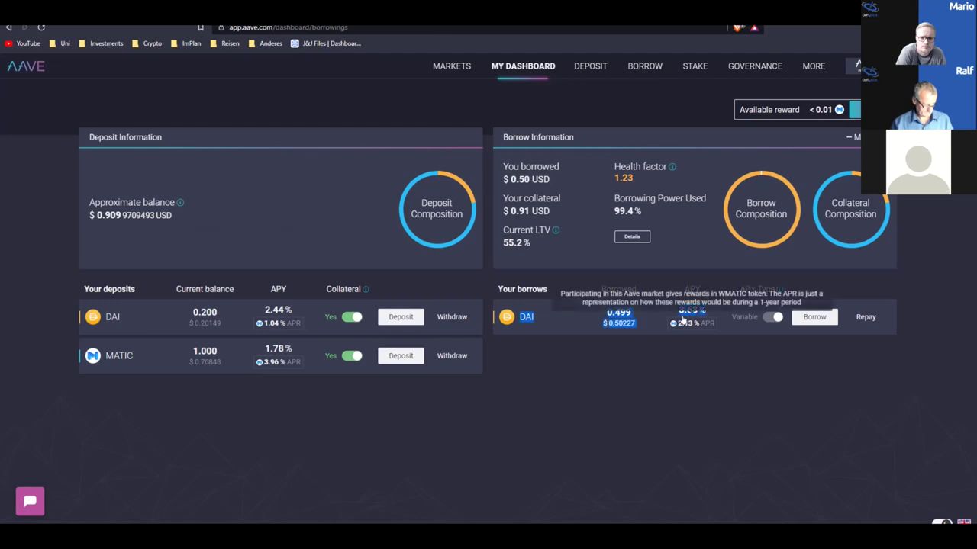
click(142, 285)
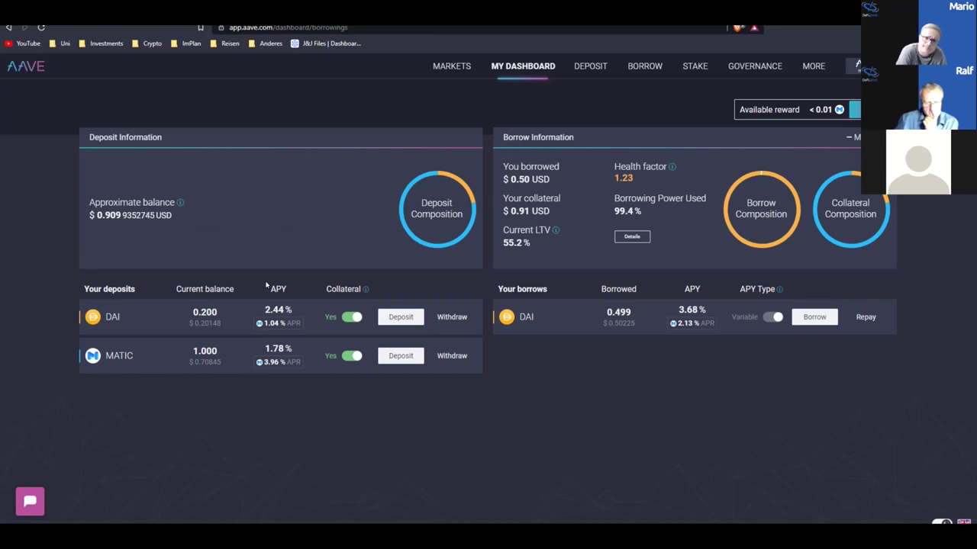
Review the DAI loan entry again together with the APY and collateral columns of the deposits.
drag(627, 323, 601, 320)
click(559, 406)
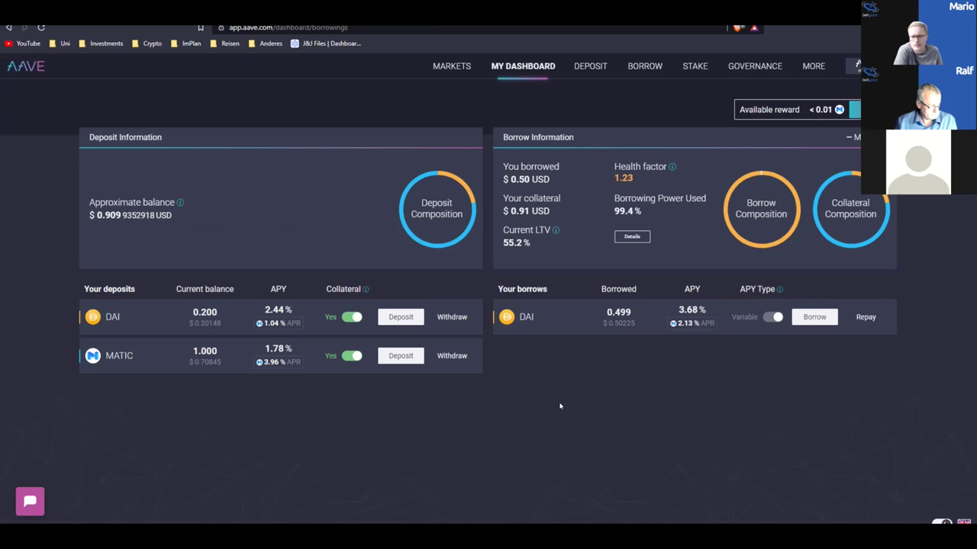
drag(539, 325, 516, 318)
click(598, 332)
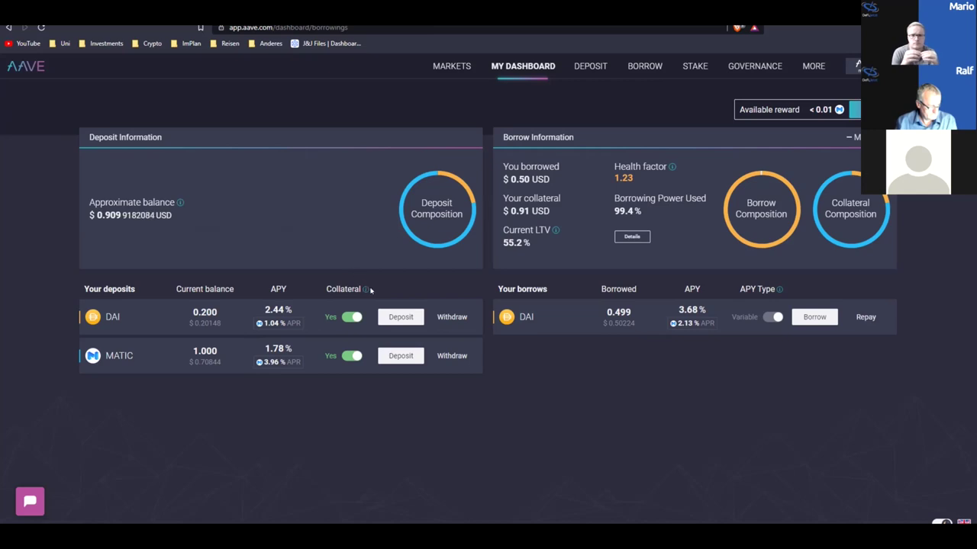
drag(362, 288, 255, 286)
click(250, 284)
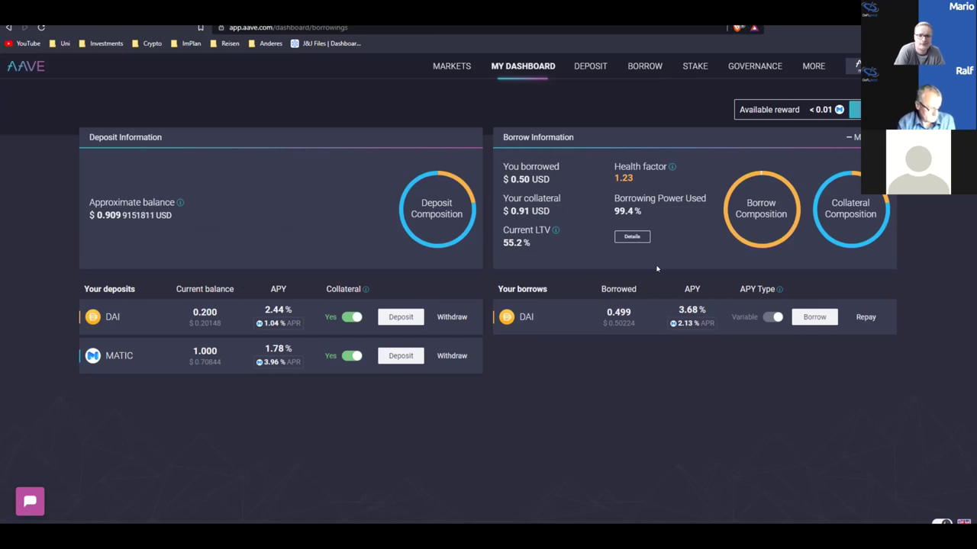
double_click(528, 317)
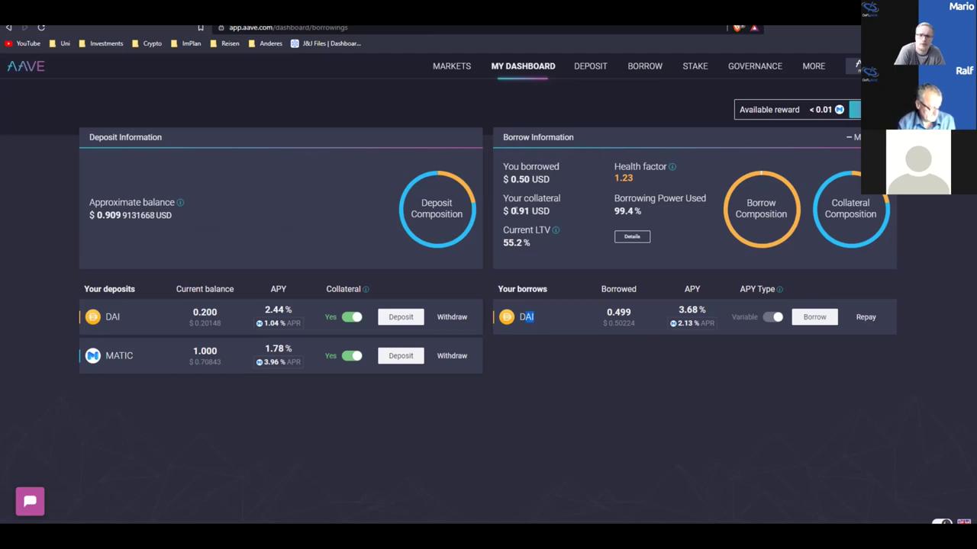
click(525, 353)
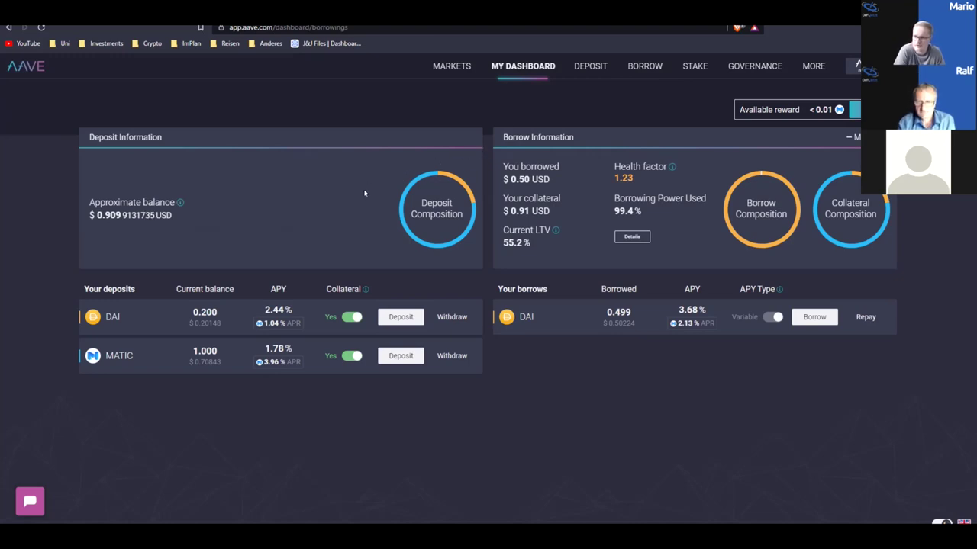
mouse_move(686, 324)
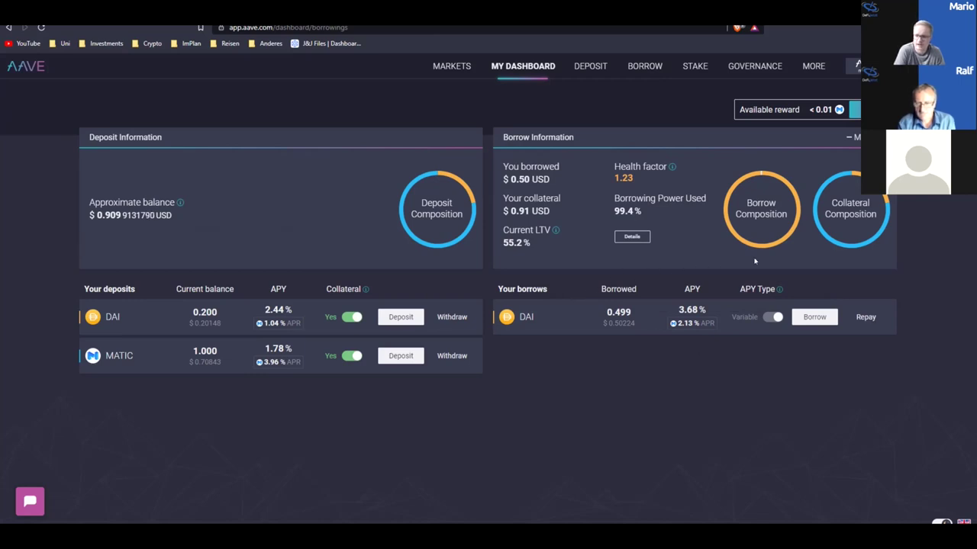
Check the amounts of MATIC and DAI available to deposit, returning to the dashboard each time.
click(416, 356)
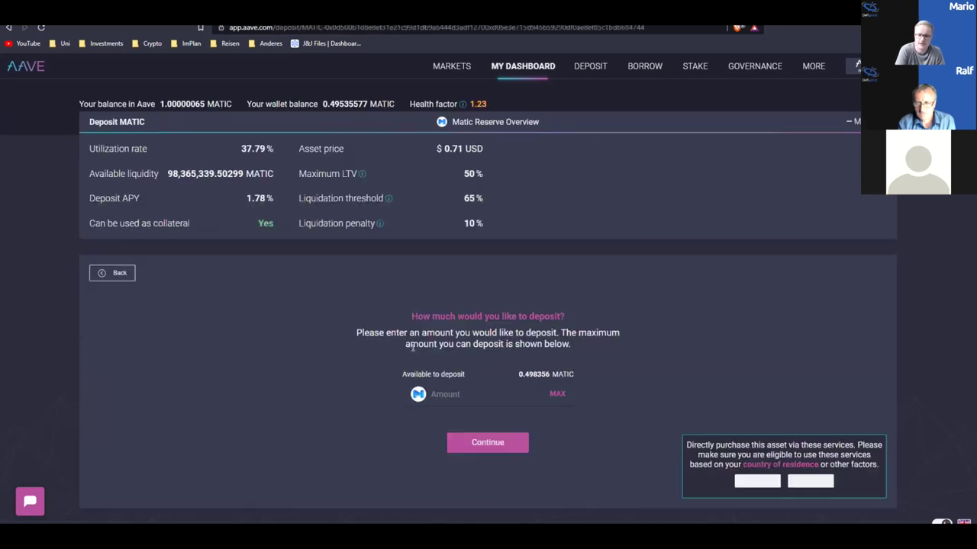
click(112, 273)
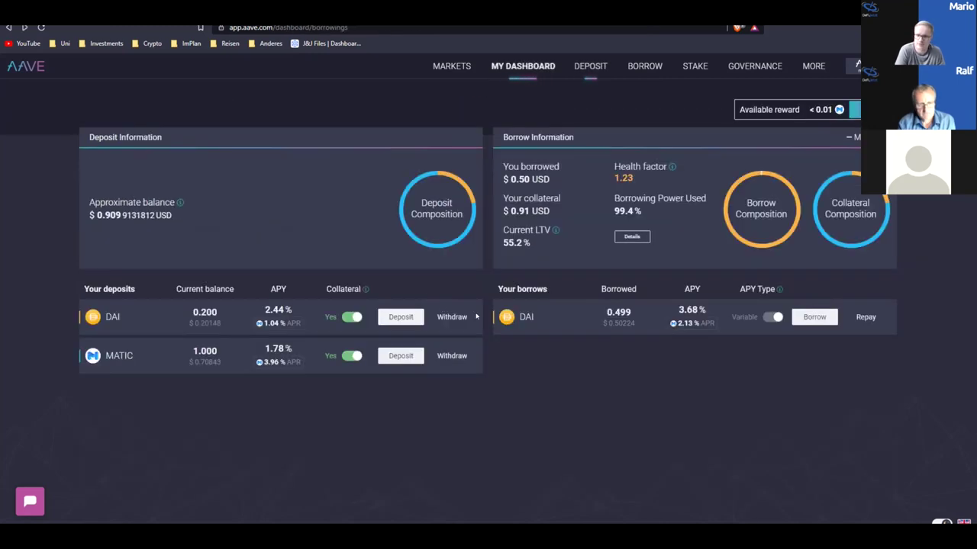
click(406, 316)
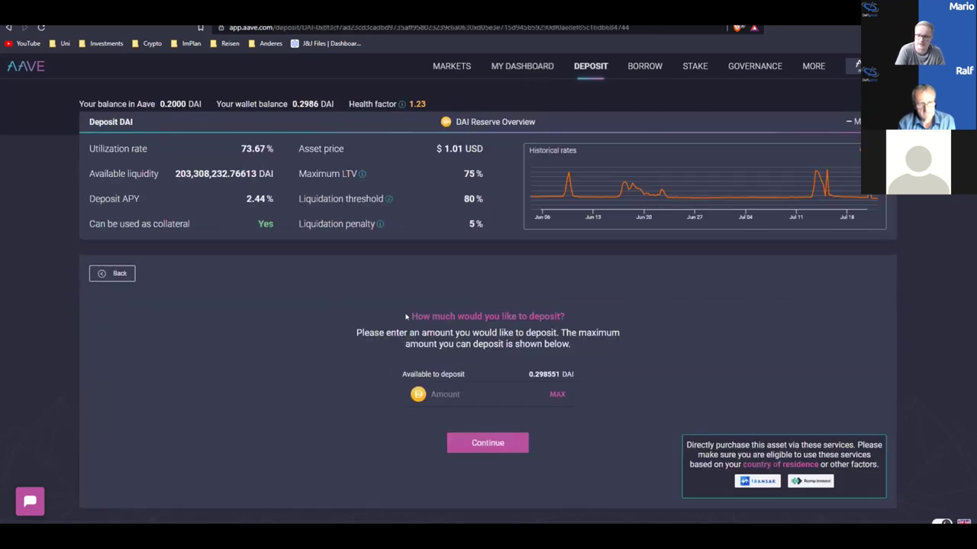
click(120, 273)
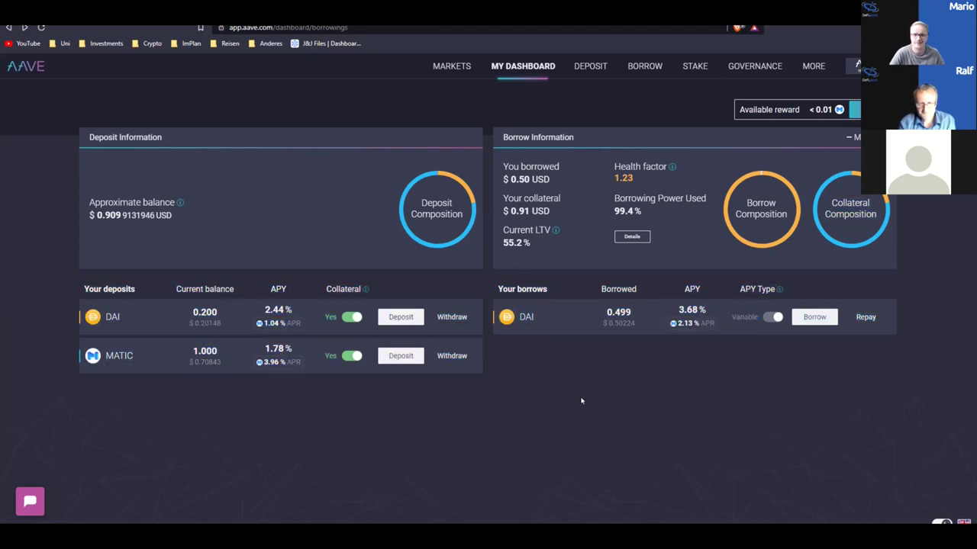
click(400, 316)
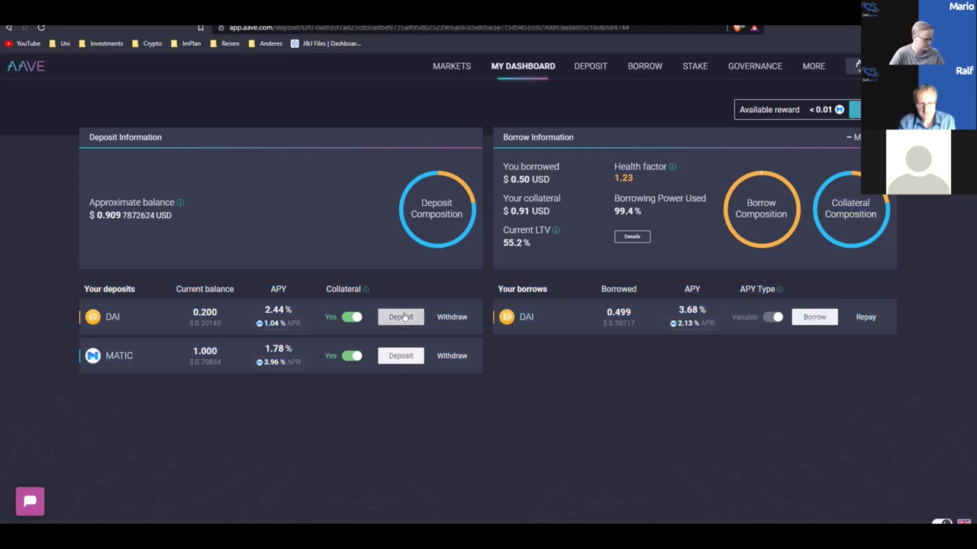
double_click(535, 373)
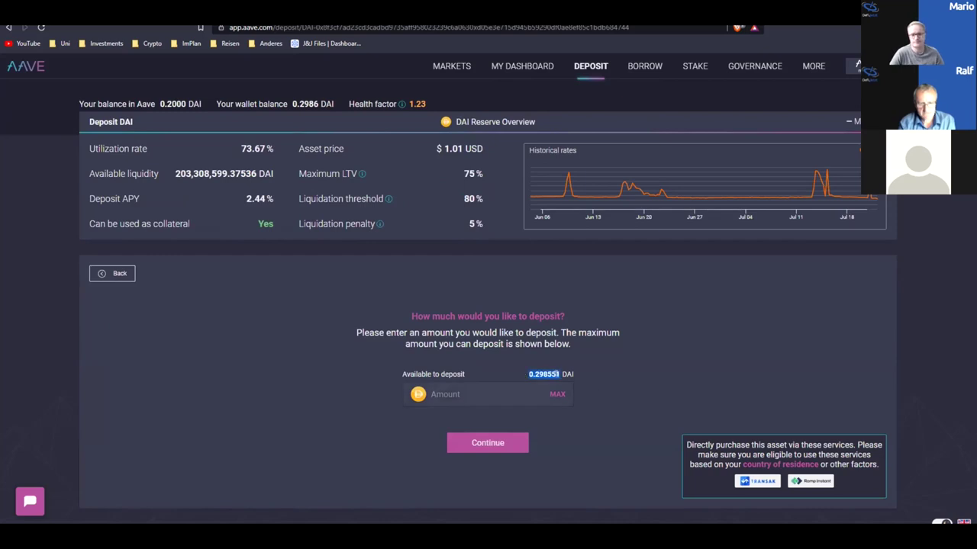
click(112, 273)
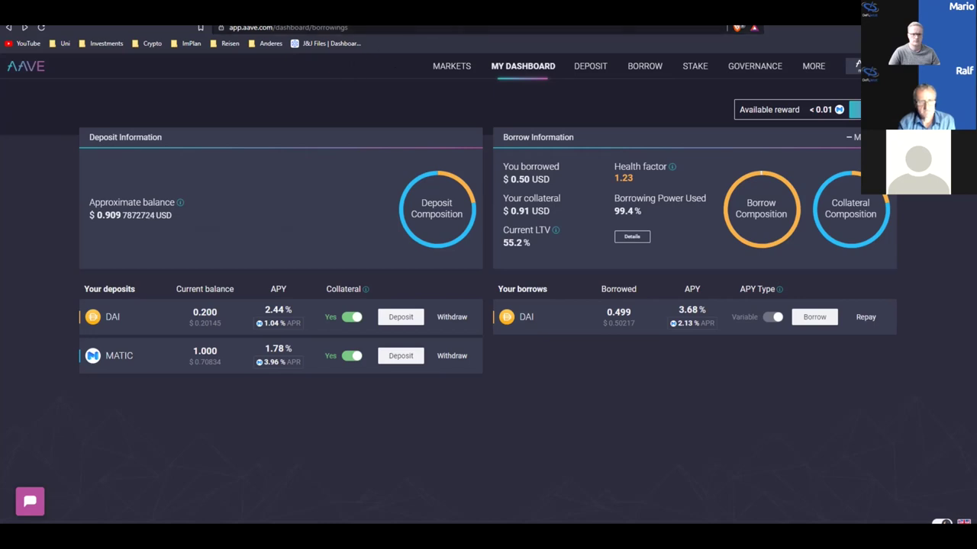
Switch to the SushiSwap farms page and inspect the selectable networks, then close the network selection.
key(ctrl+Tab)
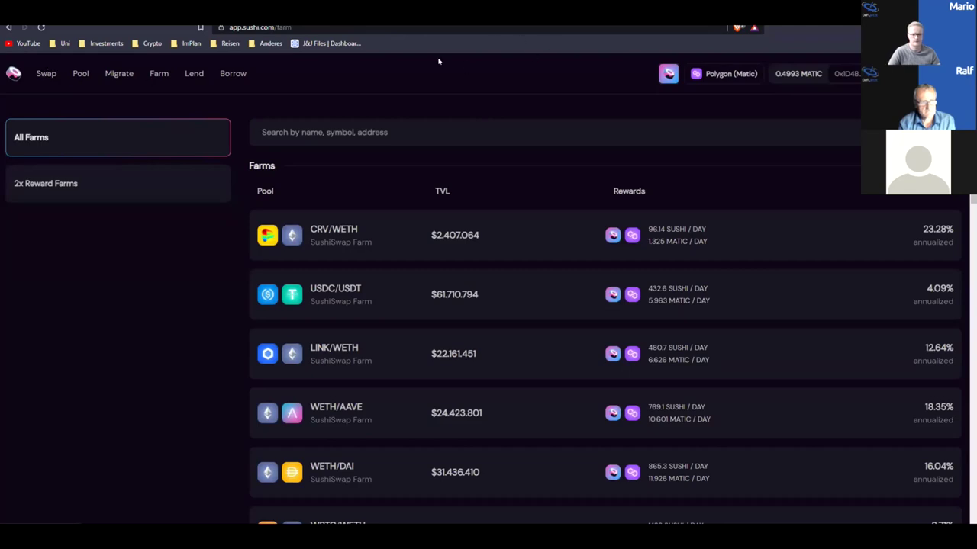
click(738, 76)
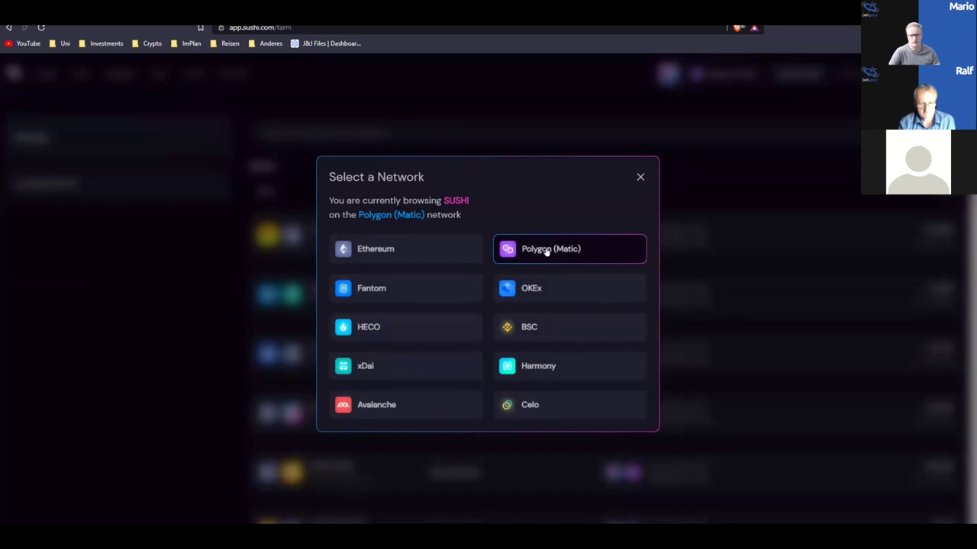
click(640, 177)
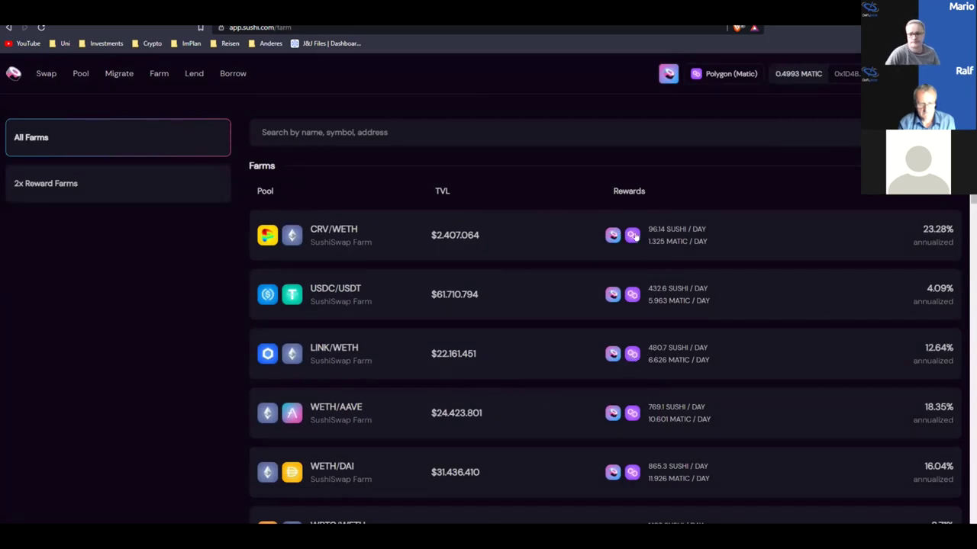
Browse the full list of SushiSwap farms on Polygon, examining the pools, TVL, rewards and annualized returns.
scroll(630, 223, down, 1)
scroll(628, 213, up, 1)
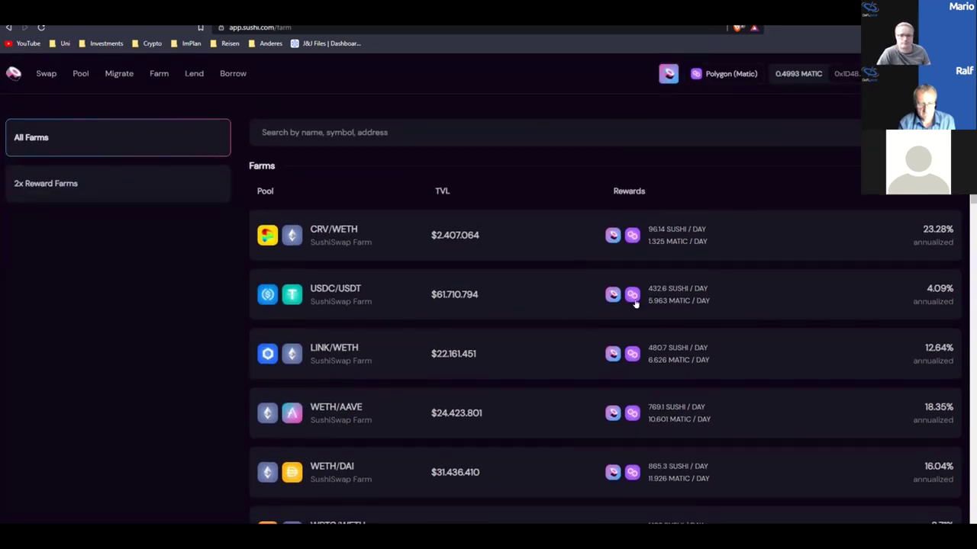
scroll(557, 269, down, 10)
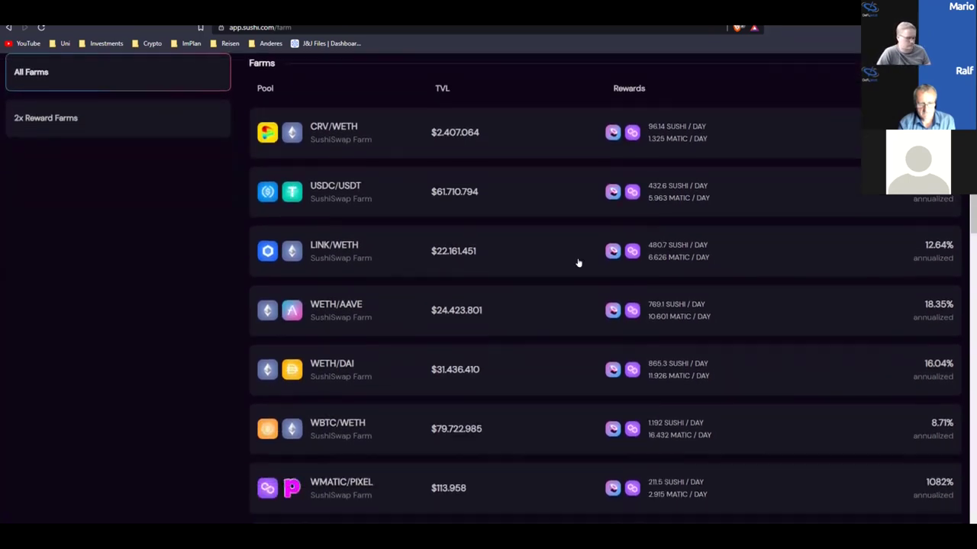
scroll(539, 238, down, 5)
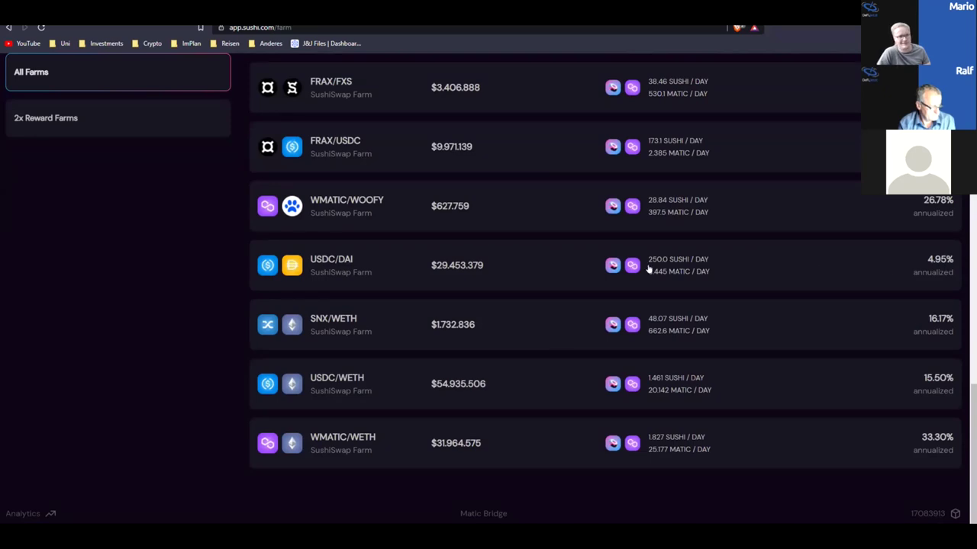
scroll(424, 294, up, 3)
scroll(432, 255, up, 1)
scroll(429, 256, down, 3)
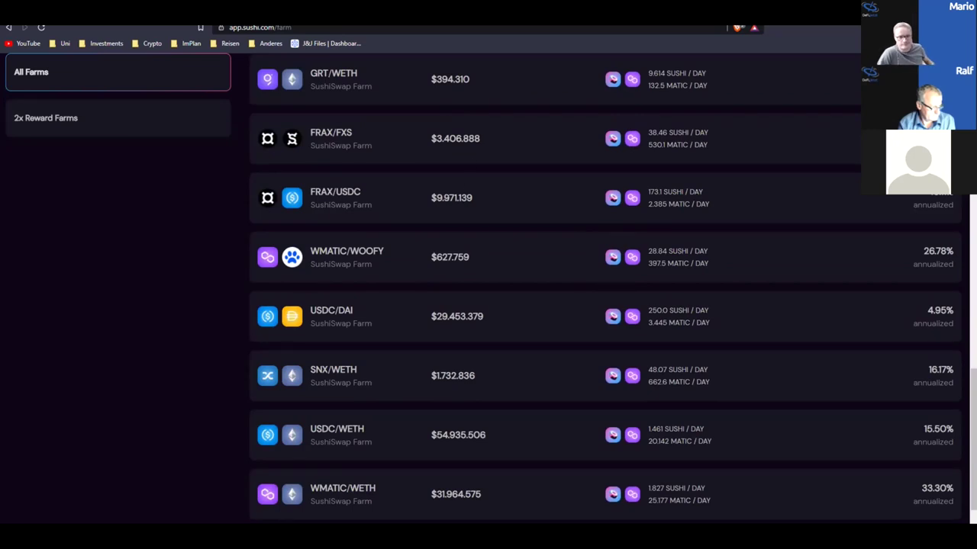
scroll(61, 249, up, 15)
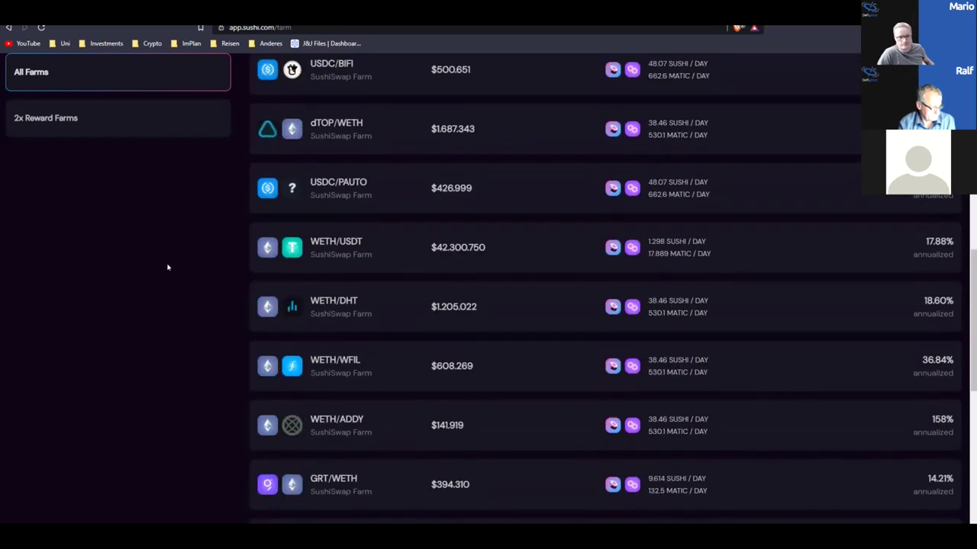
scroll(534, 314, up, 2)
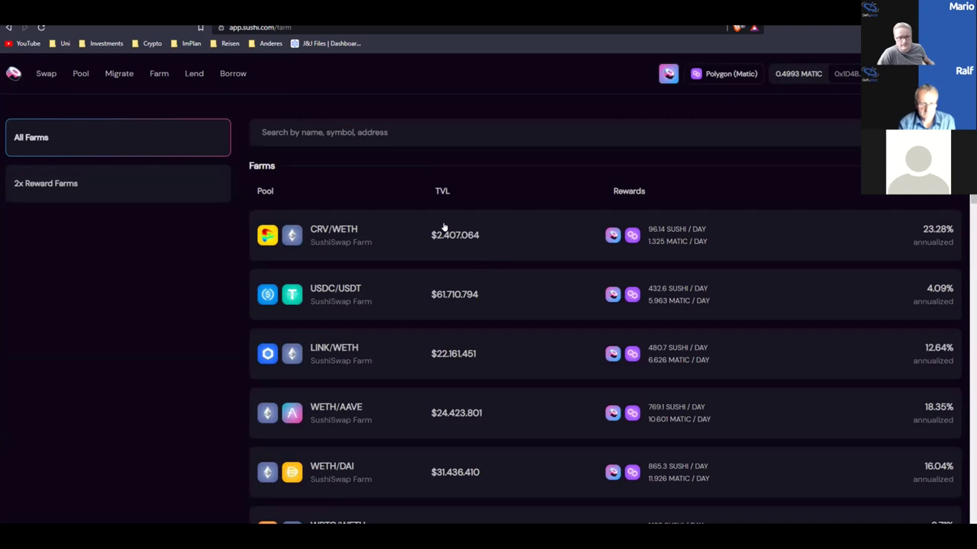
Look up the USDC/DAI farm in the farm list, expand its staking details and collapse them again.
scroll(591, 253, down, 10)
scroll(591, 253, down, 8)
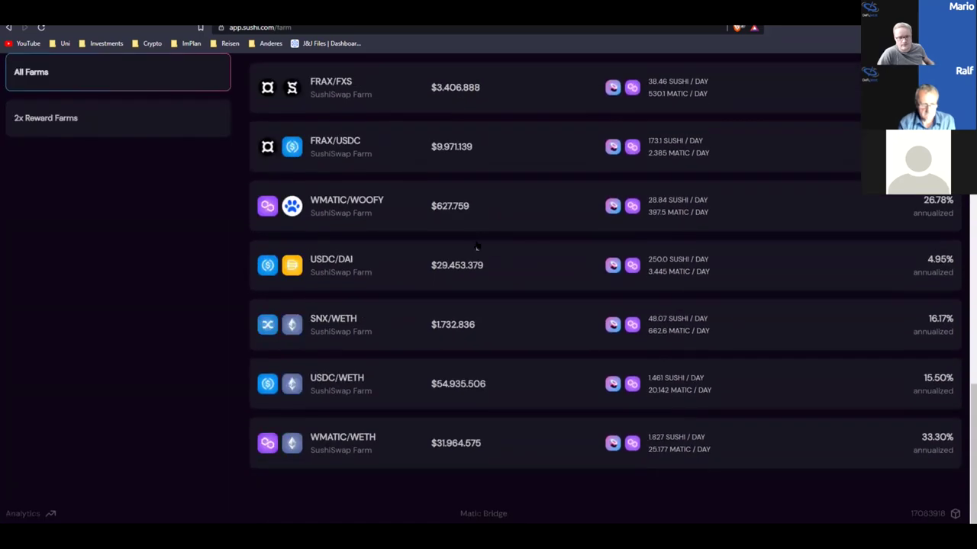
click(367, 270)
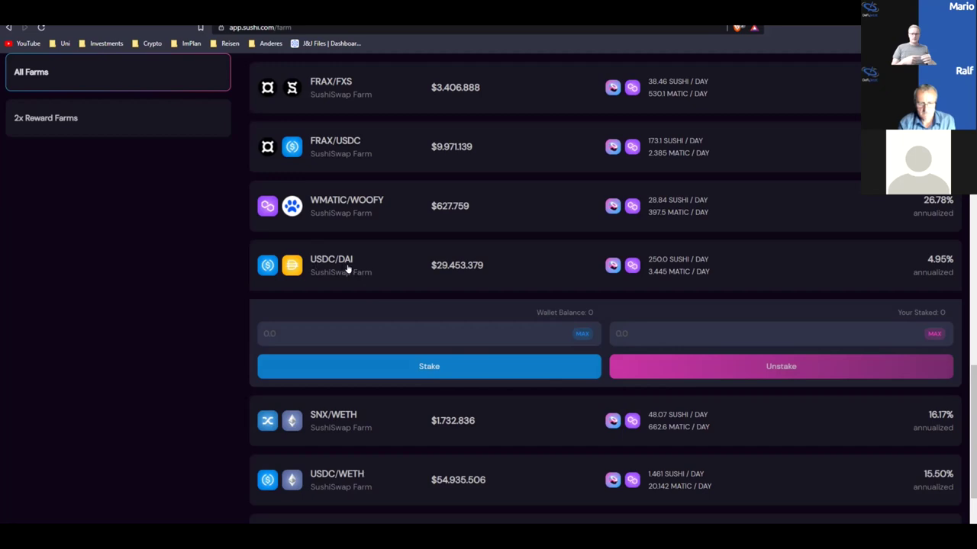
click(298, 261)
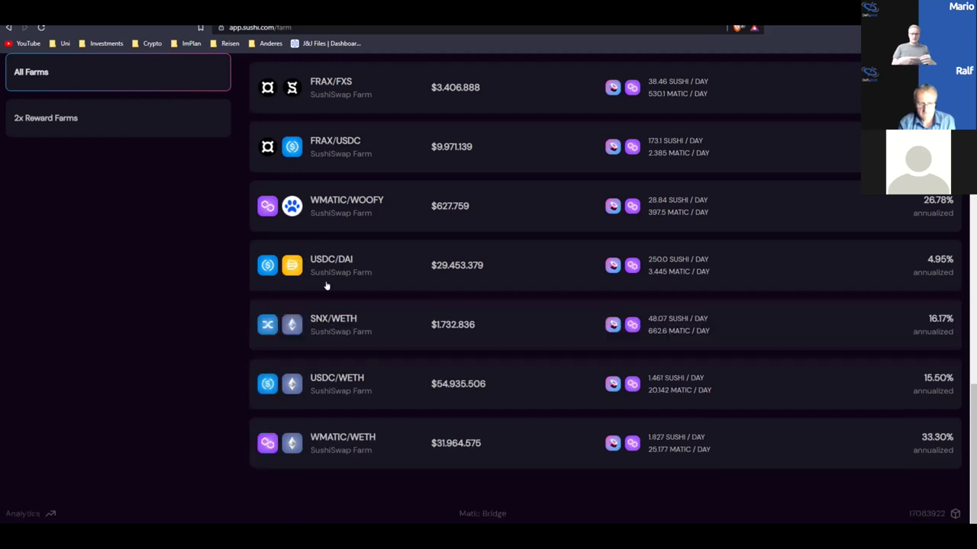
scroll(364, 247, up, 1)
scroll(323, 320, up, 5)
scroll(399, 336, up, 8)
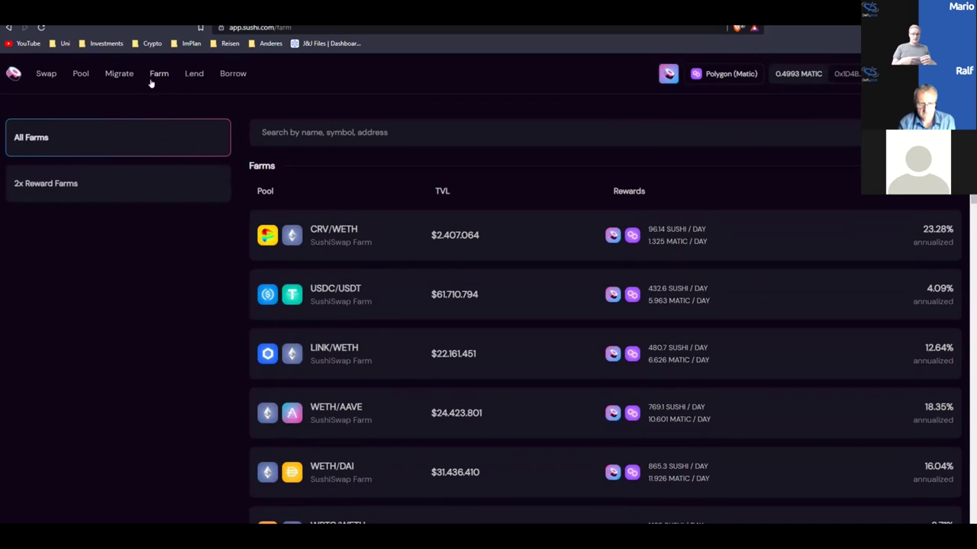
Start adding a liquidity position on SushiSwap with DAI as the first token and USDT as the second.
click(80, 76)
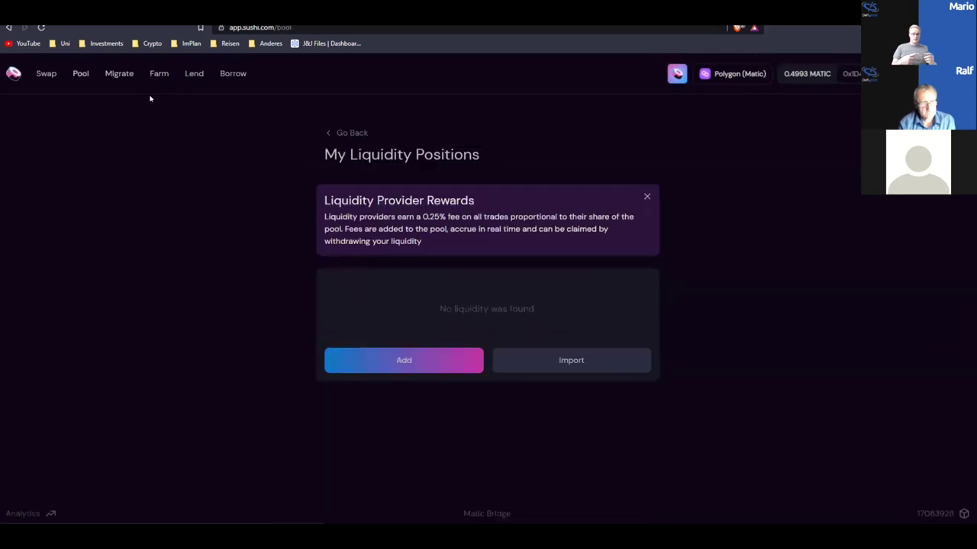
click(405, 359)
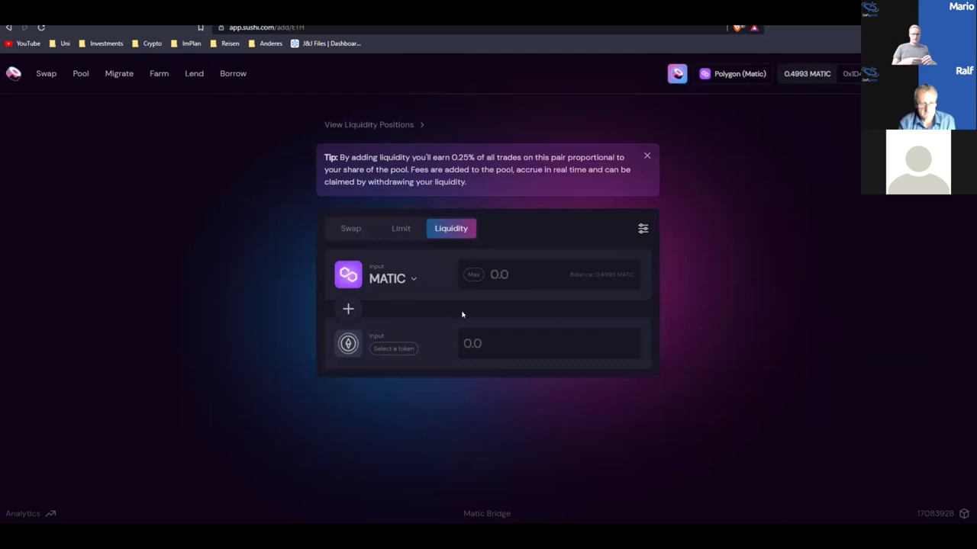
click(415, 279)
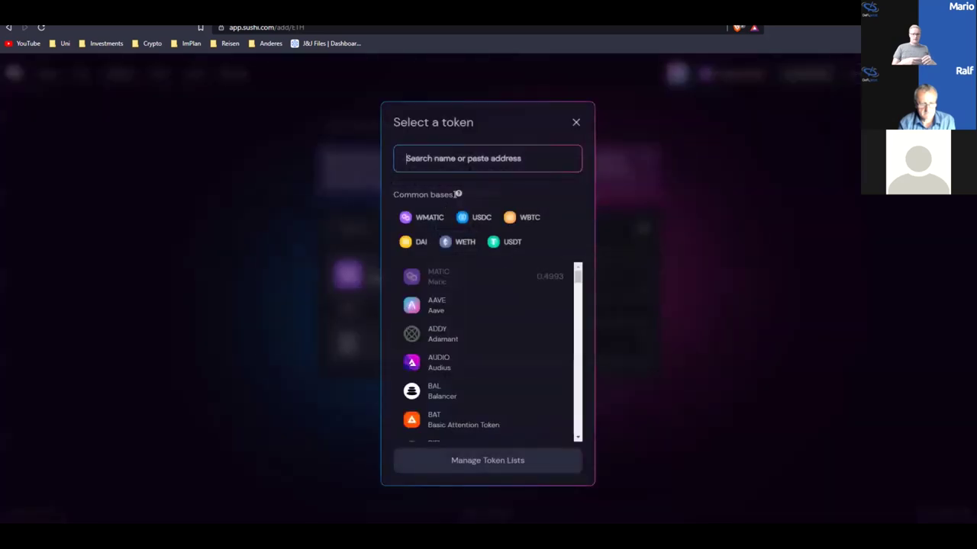
click(418, 243)
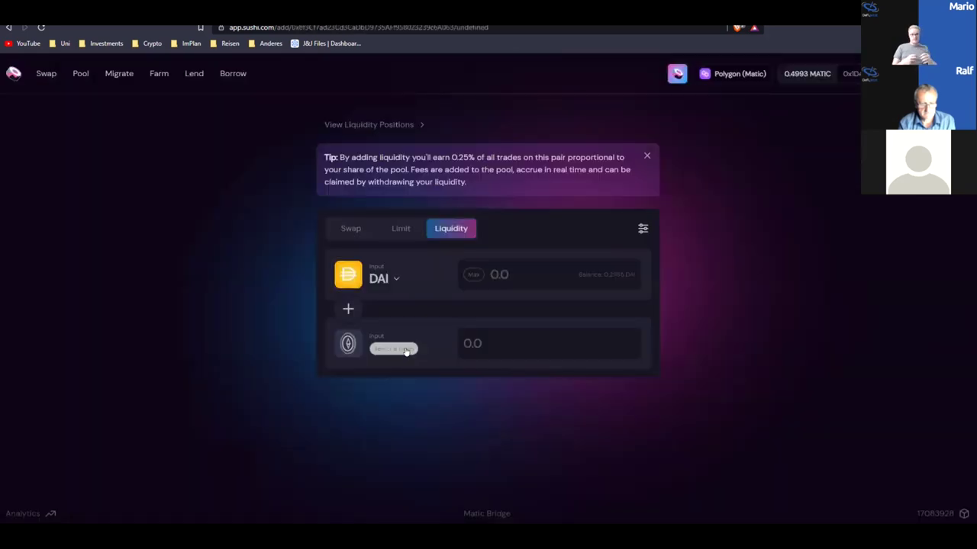
click(397, 349)
click(502, 245)
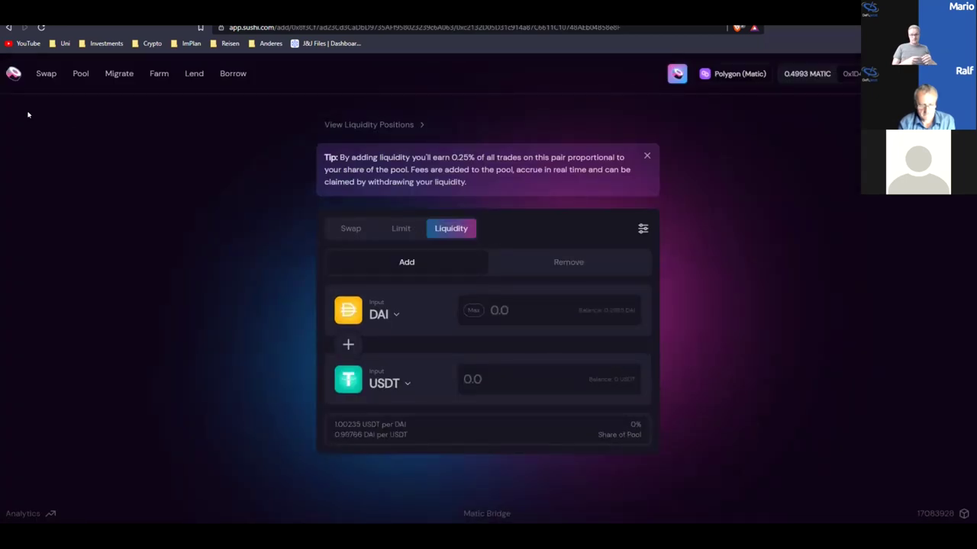
Set up a SushiSwap token swap of 0.1 DAI to USDT.
click(46, 74)
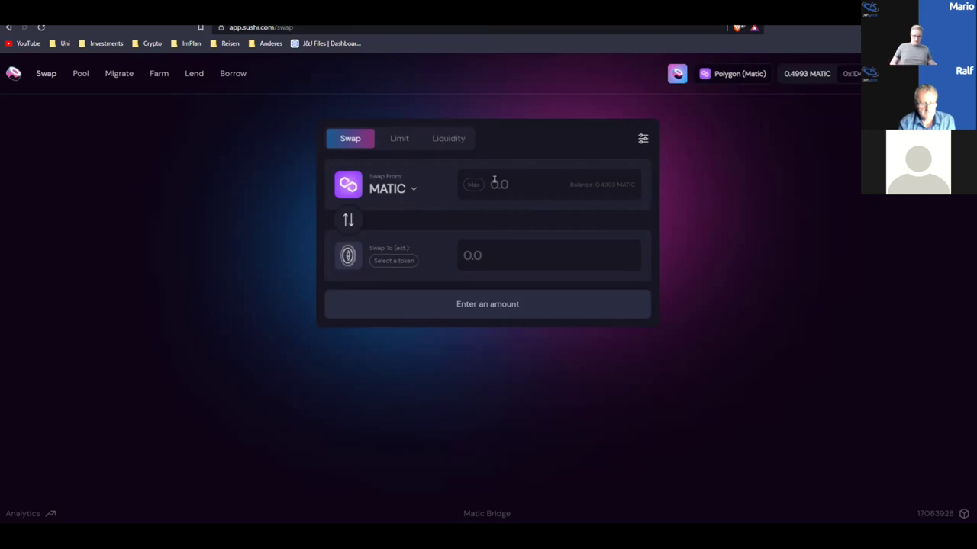
click(412, 189)
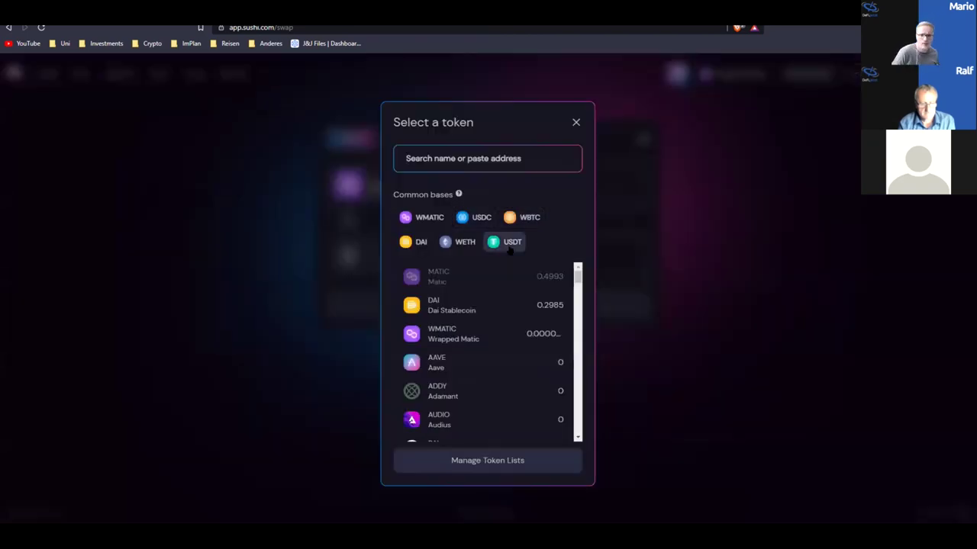
click(412, 242)
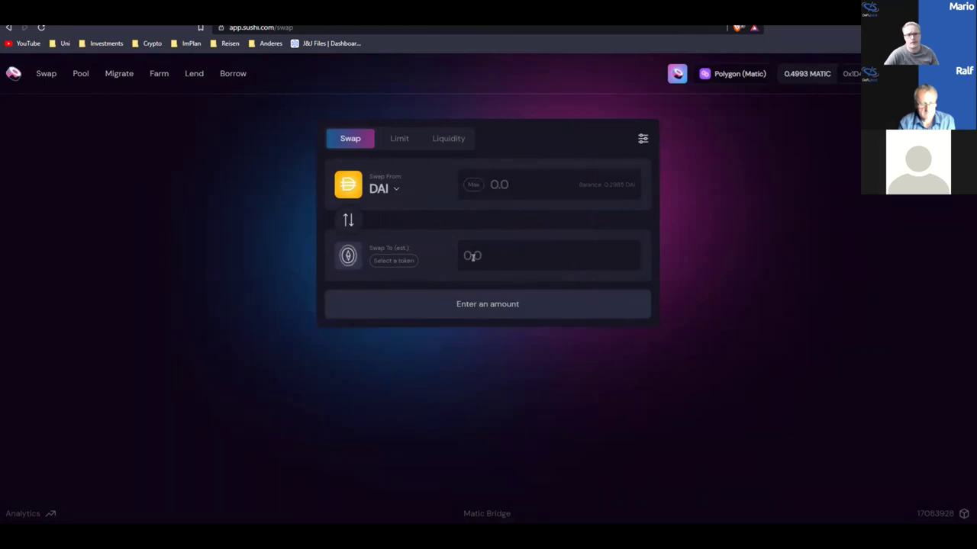
click(507, 184)
text(0.1)
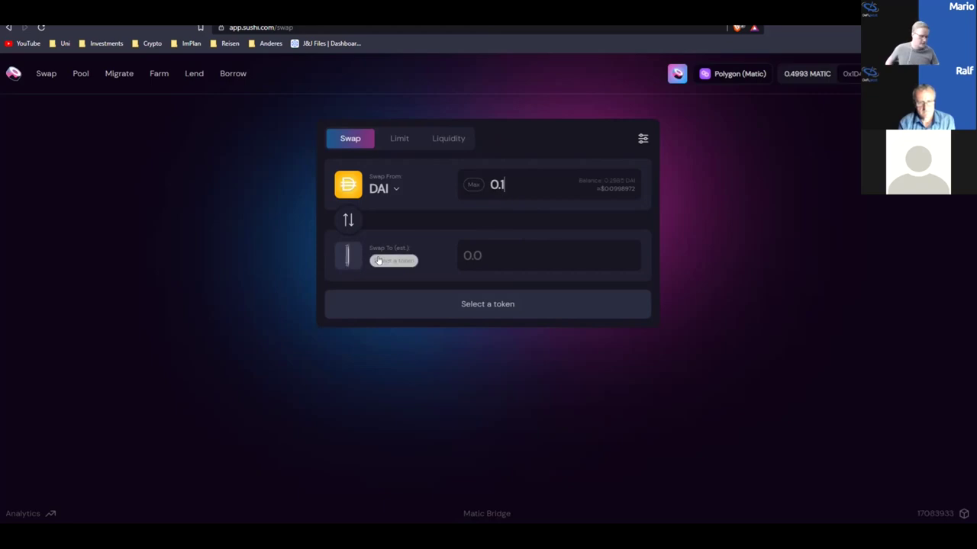
click(377, 260)
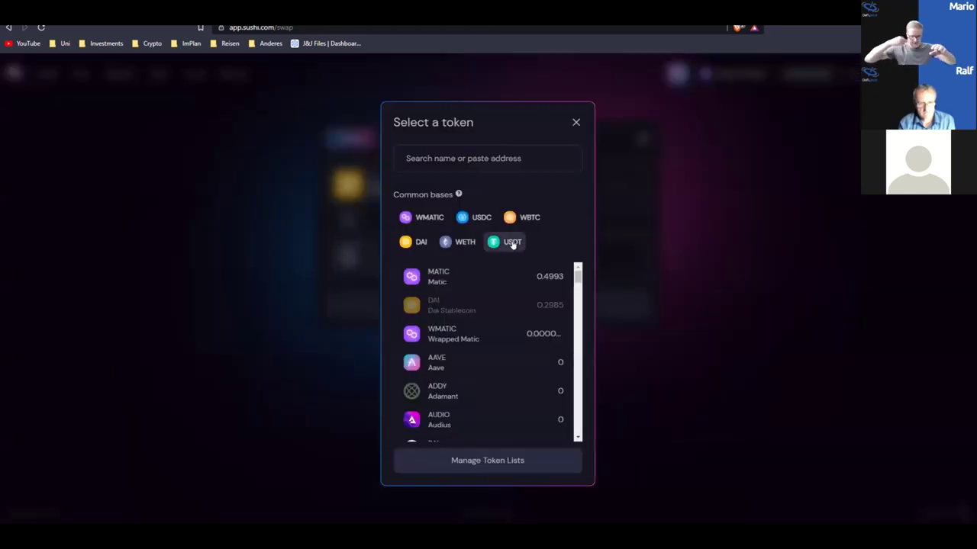
click(512, 243)
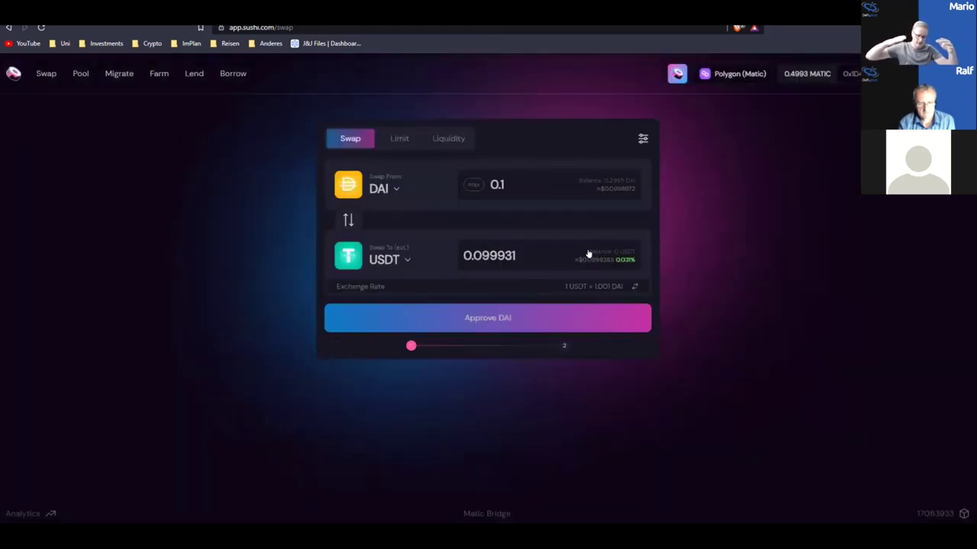
Approve DAI spending for the swap and confirm the approval in the wallet.
click(467, 324)
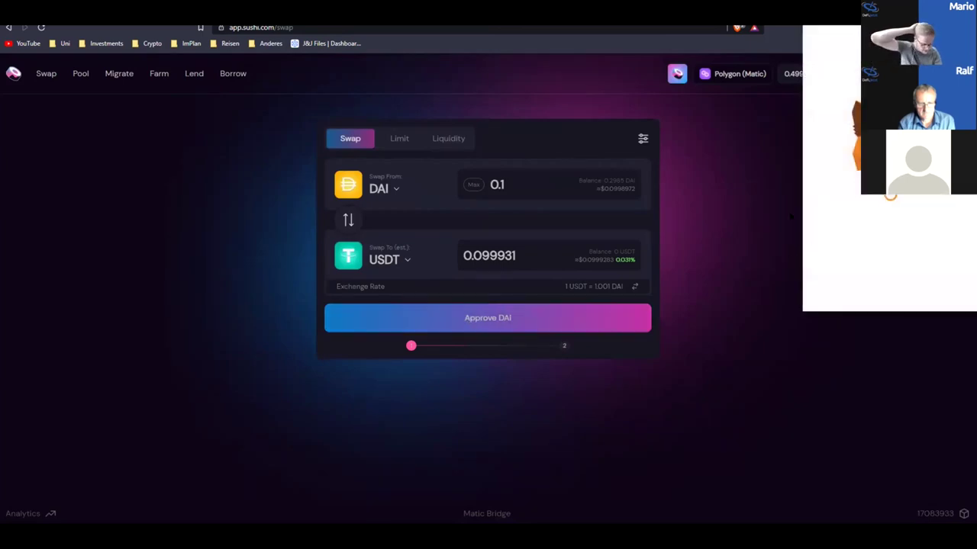
click(920, 292)
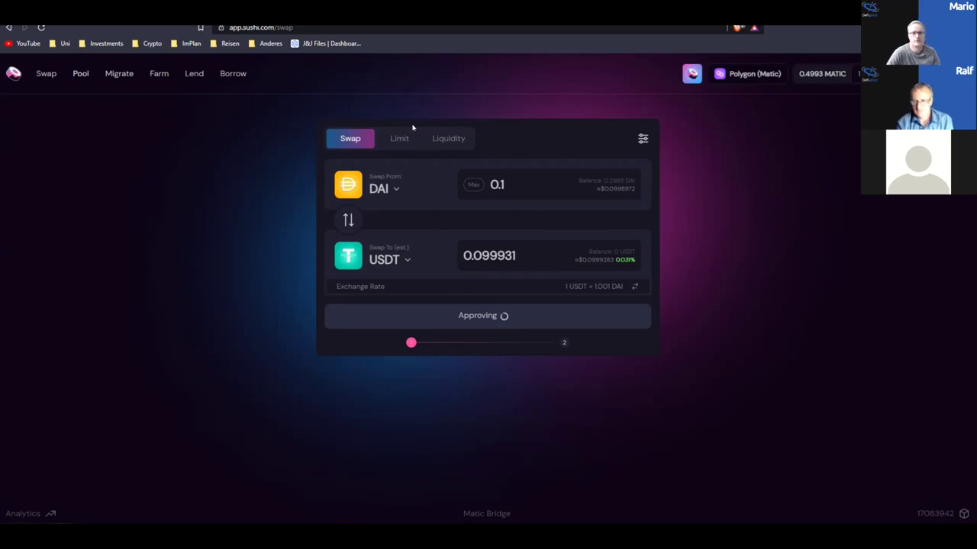
click(81, 73)
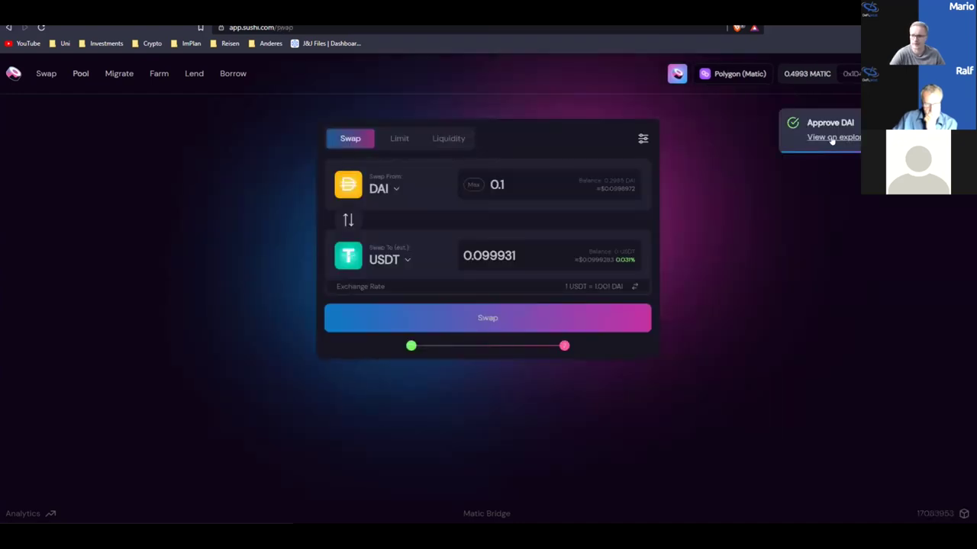
Swap 0.1 DAI for USDT and confirm the transaction in the wallet.
click(477, 315)
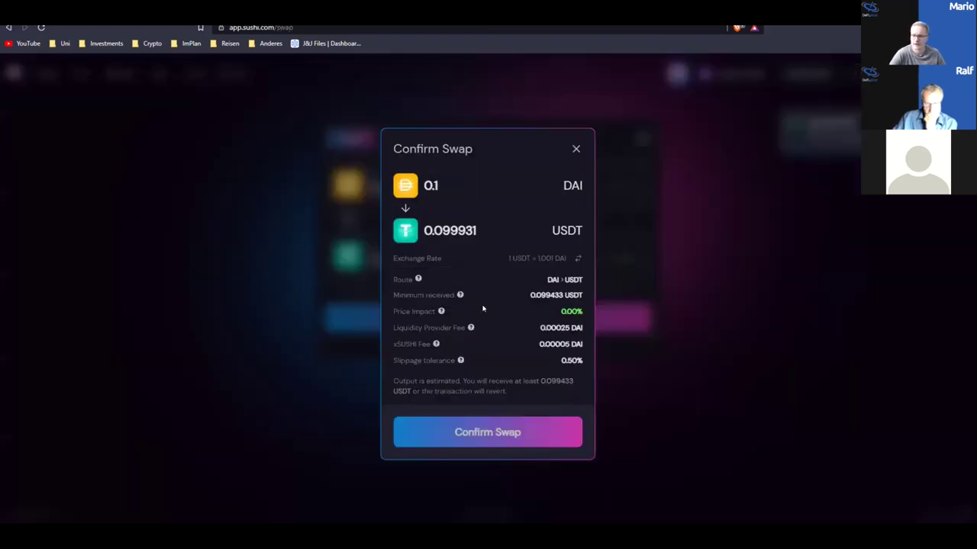
click(508, 430)
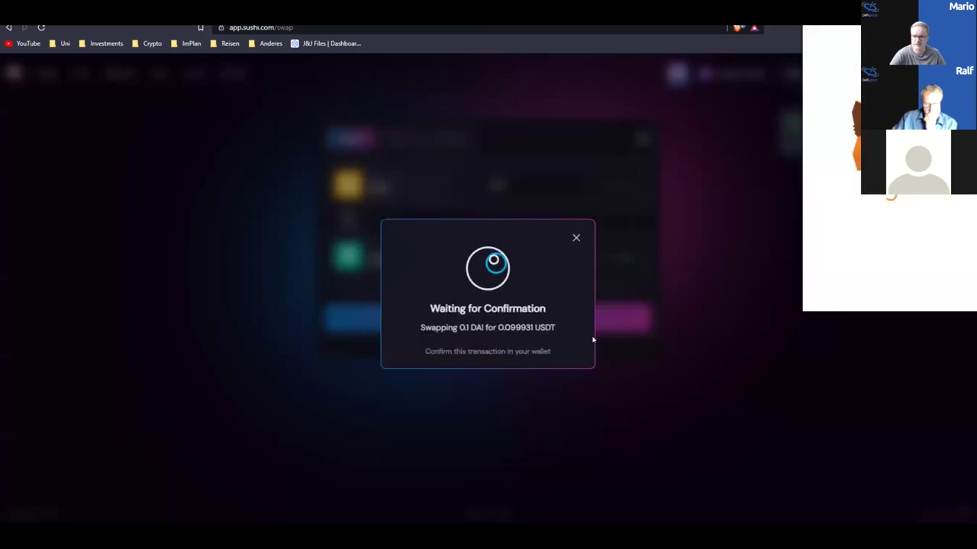
click(921, 300)
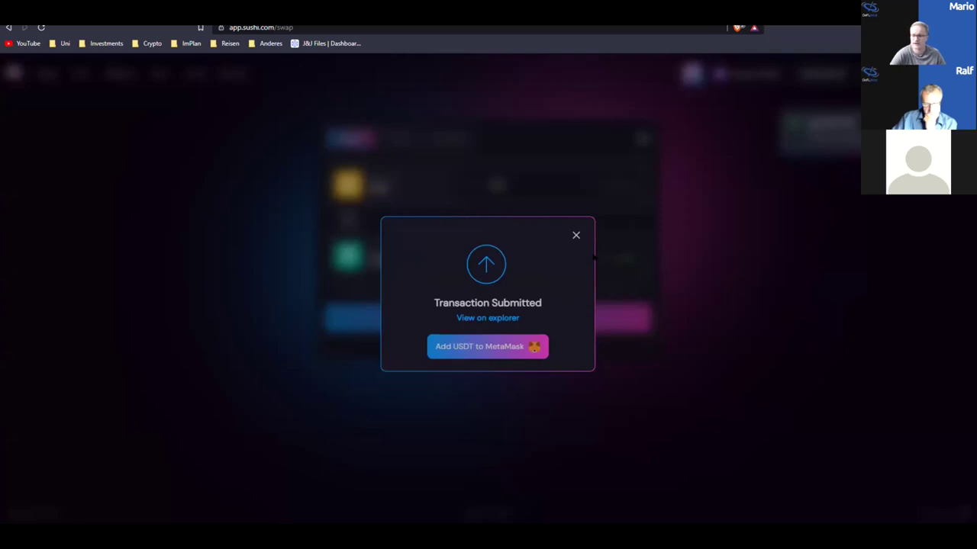
Add the USDT token to MetaMask, and check the wallet's assets and activity for the submitted swap.
click(498, 353)
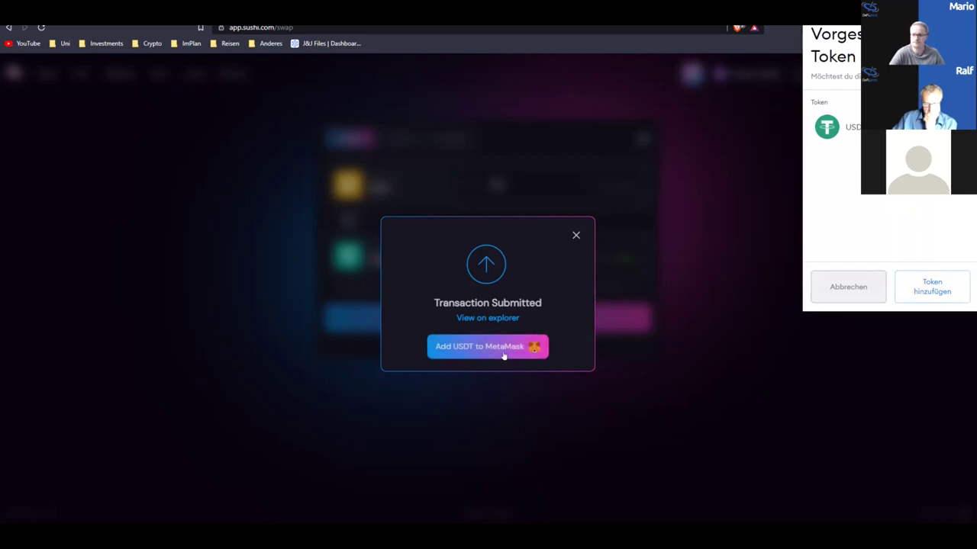
click(931, 287)
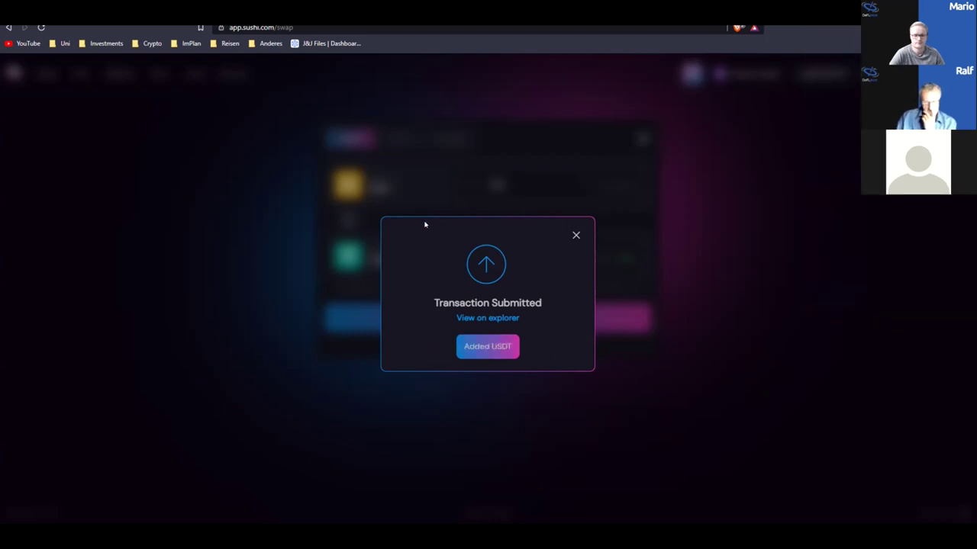
click(938, 28)
click(823, 80)
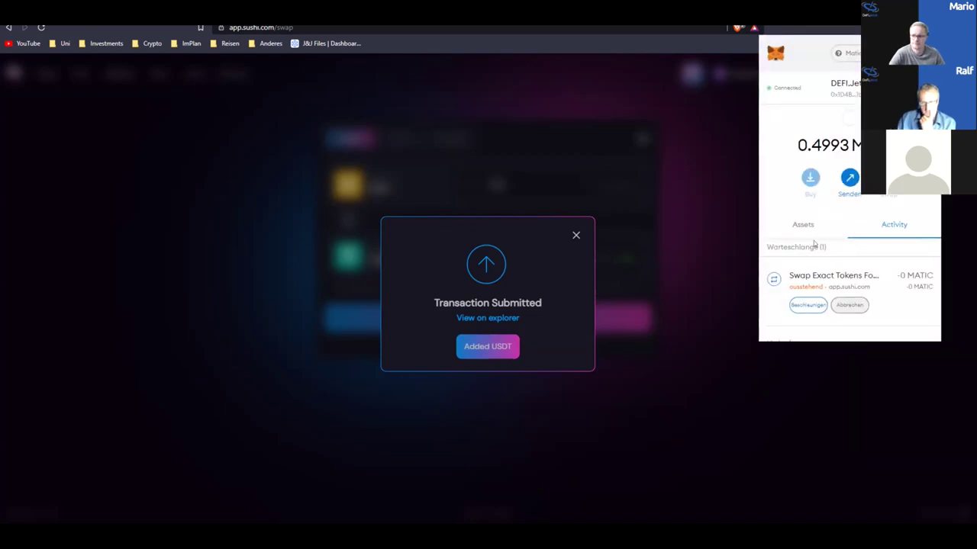
click(811, 227)
scroll(898, 278, down, 2)
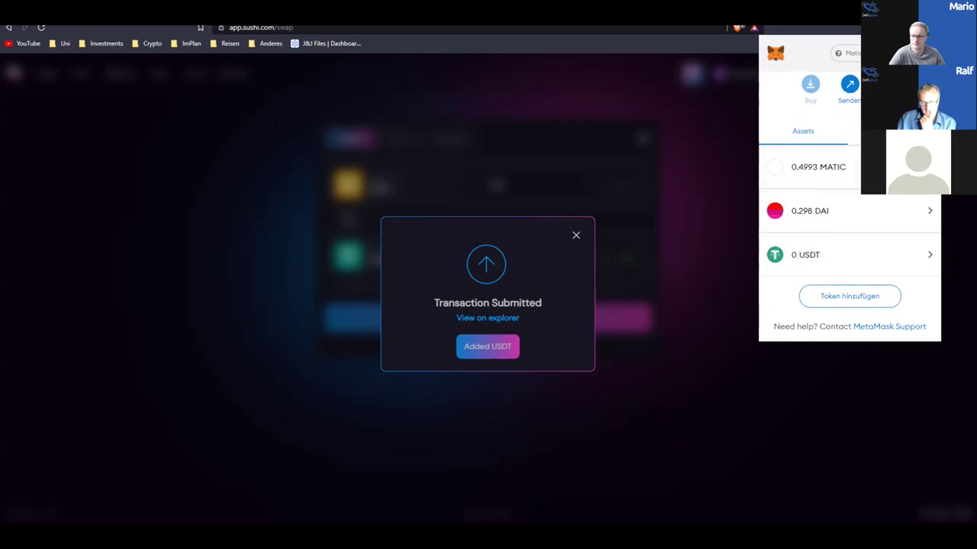
click(893, 131)
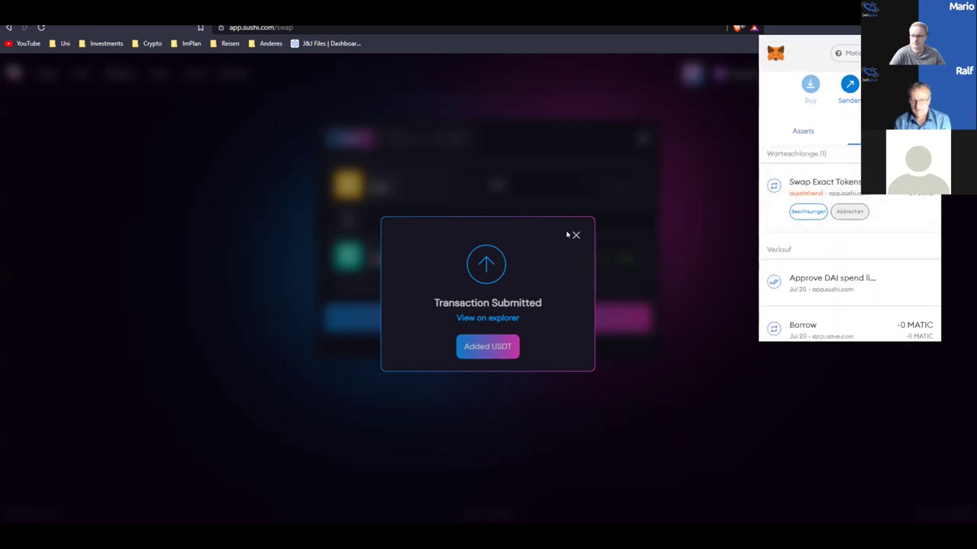
click(569, 235)
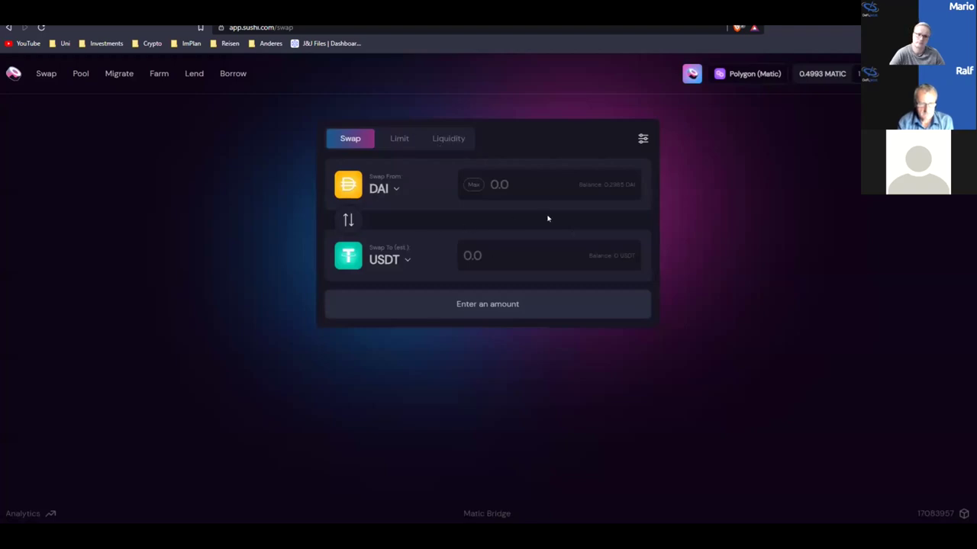
Start adding a new liquidity position in the pool with DAI and USDT as the token pair.
click(80, 74)
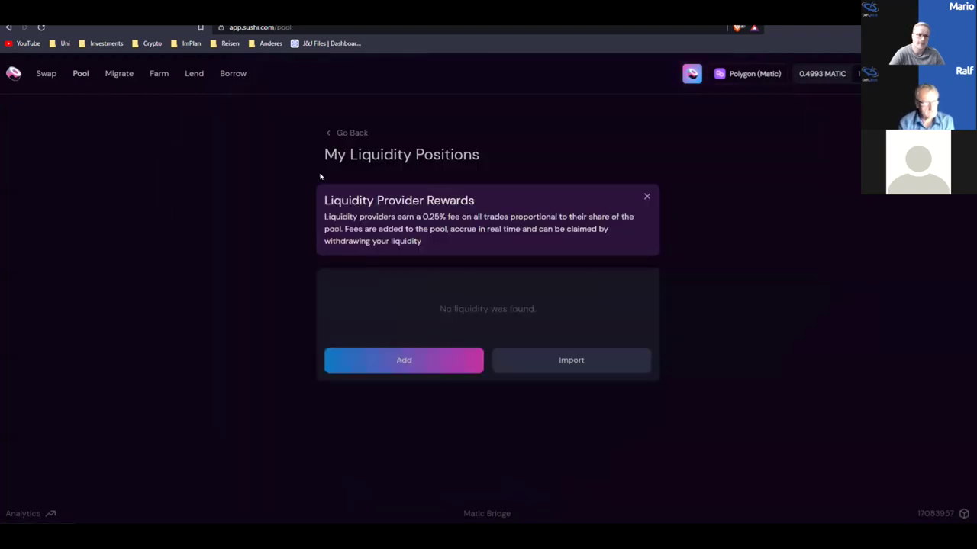
click(447, 359)
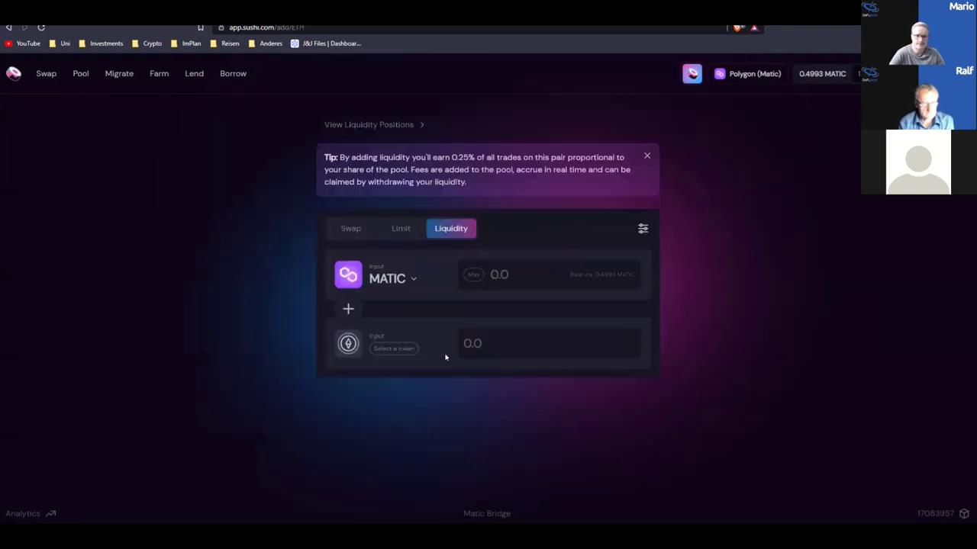
click(415, 279)
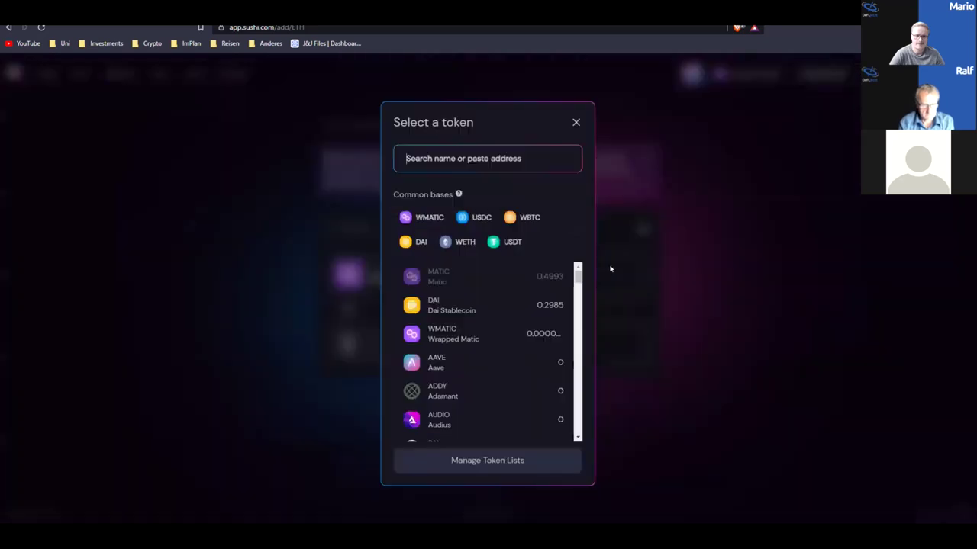
click(415, 241)
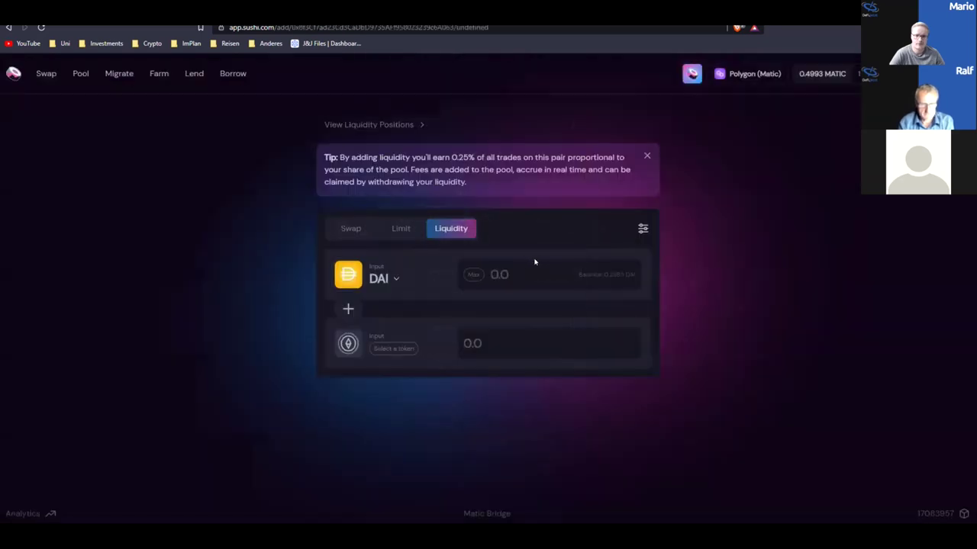
click(395, 349)
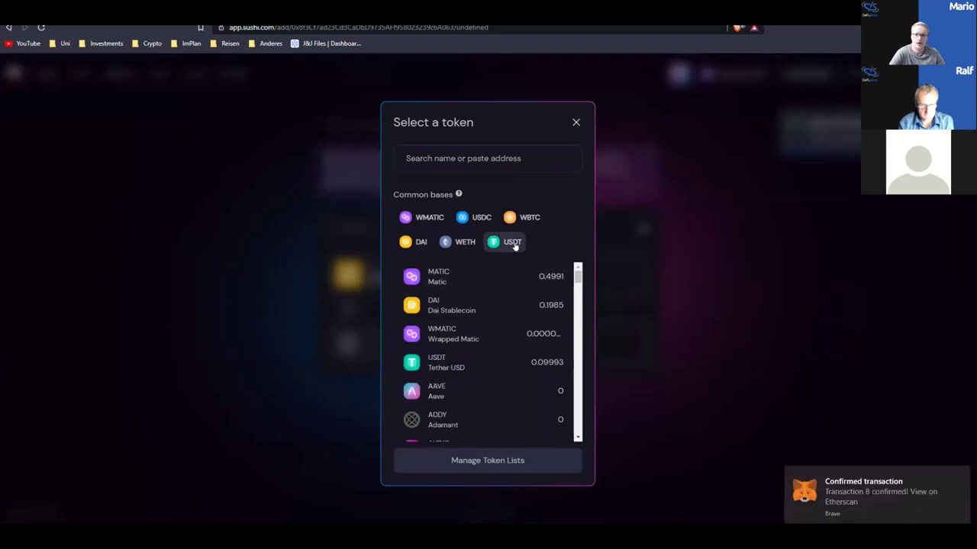
click(512, 242)
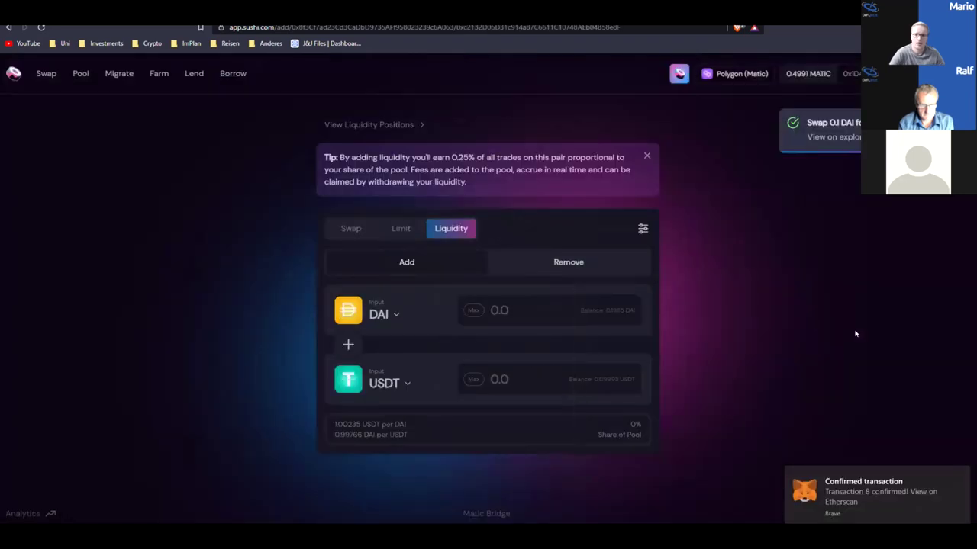
Use the maximum USDT balance for the deposit, request USDT approval and open its spending permission for editing.
click(473, 379)
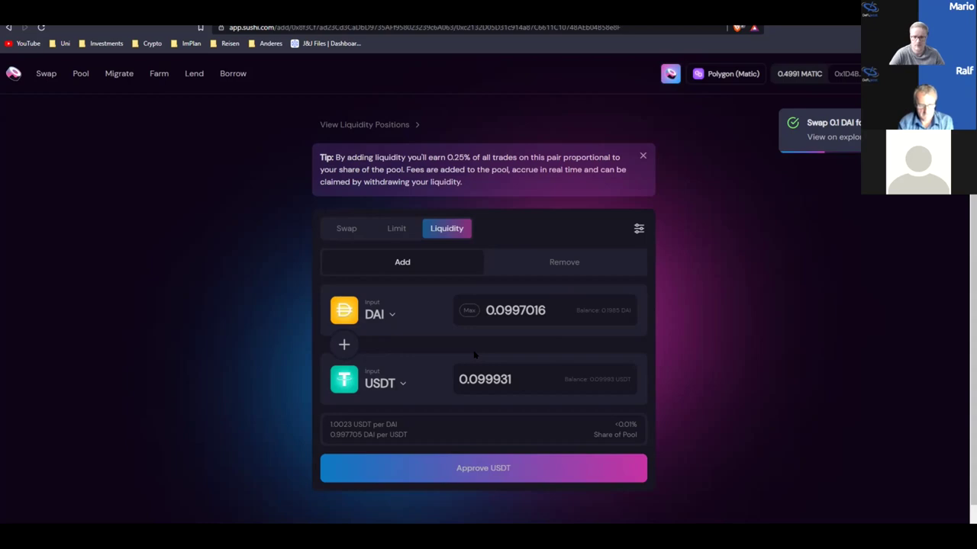
click(499, 467)
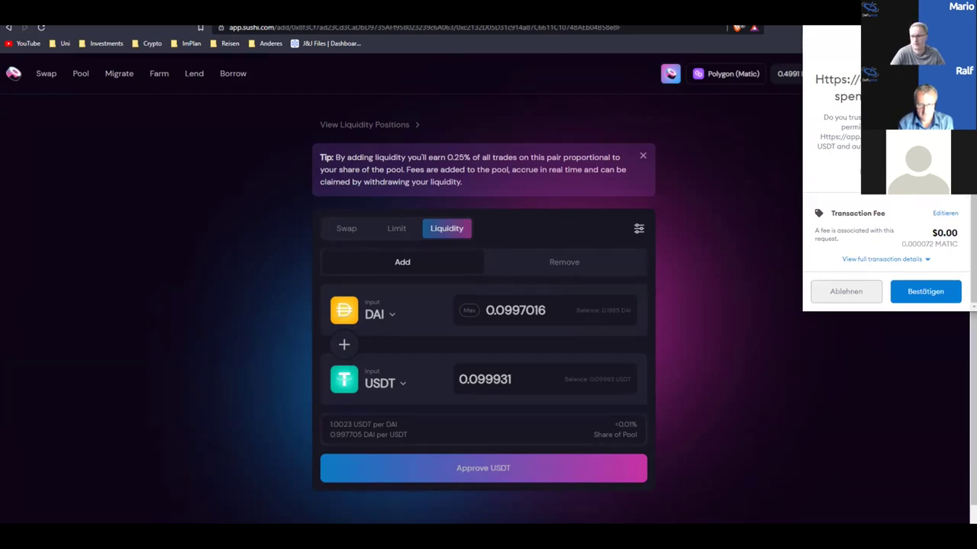
click(885, 164)
click(840, 219)
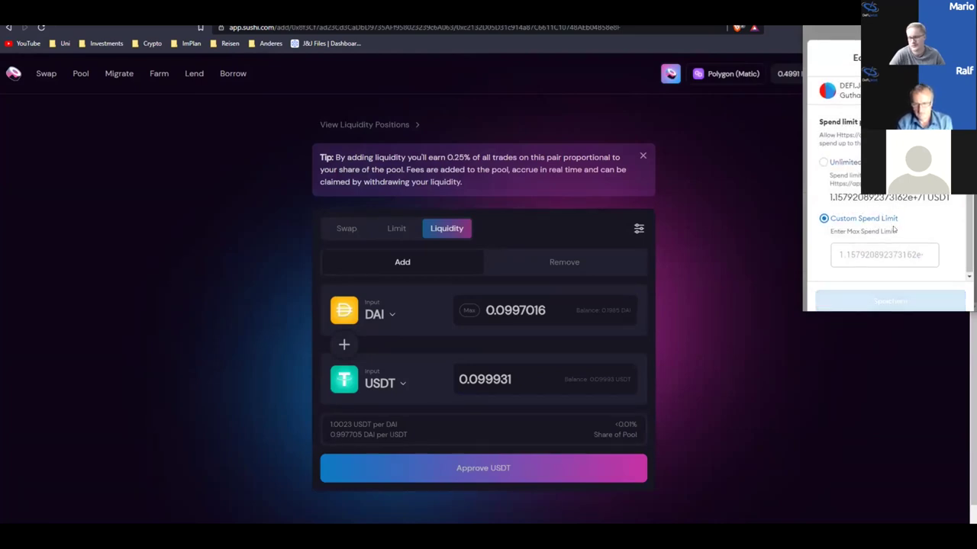
click(862, 255)
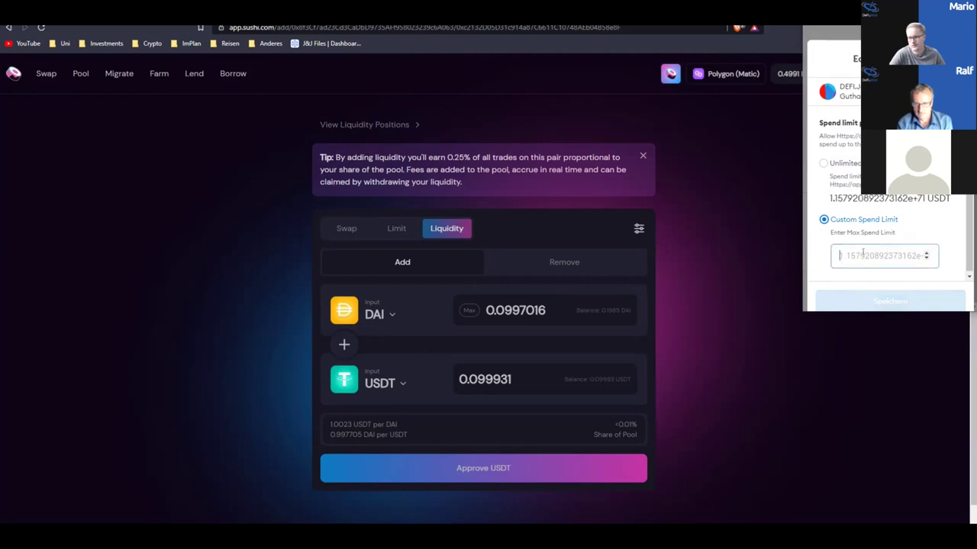
text(1)
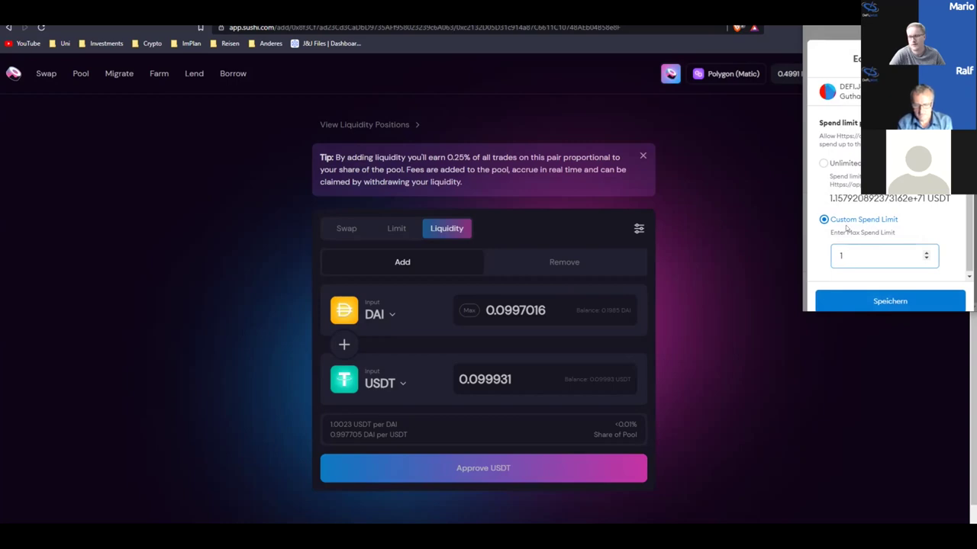
key(BackSpace)
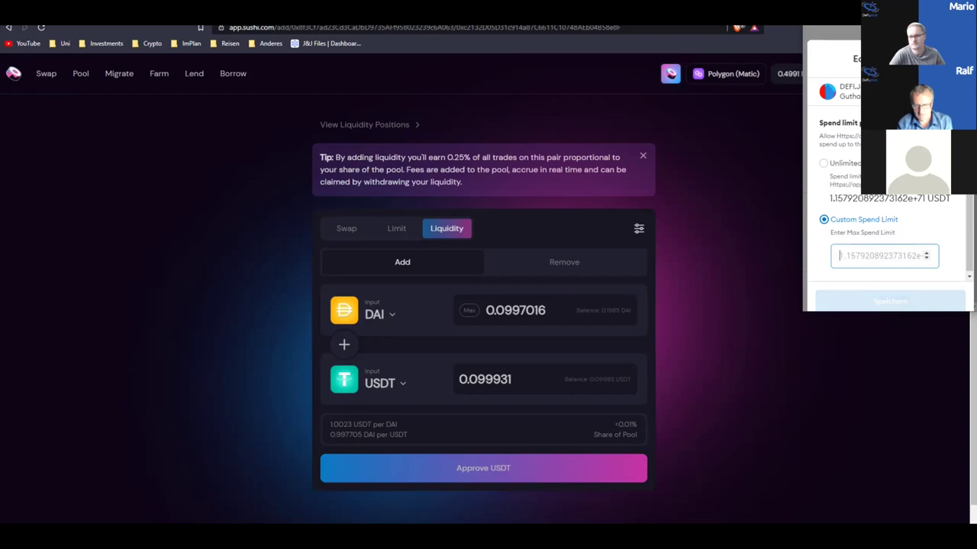
Save the USDT spending permission as unlimited and confirm the approval in the wallet.
click(823, 163)
click(890, 300)
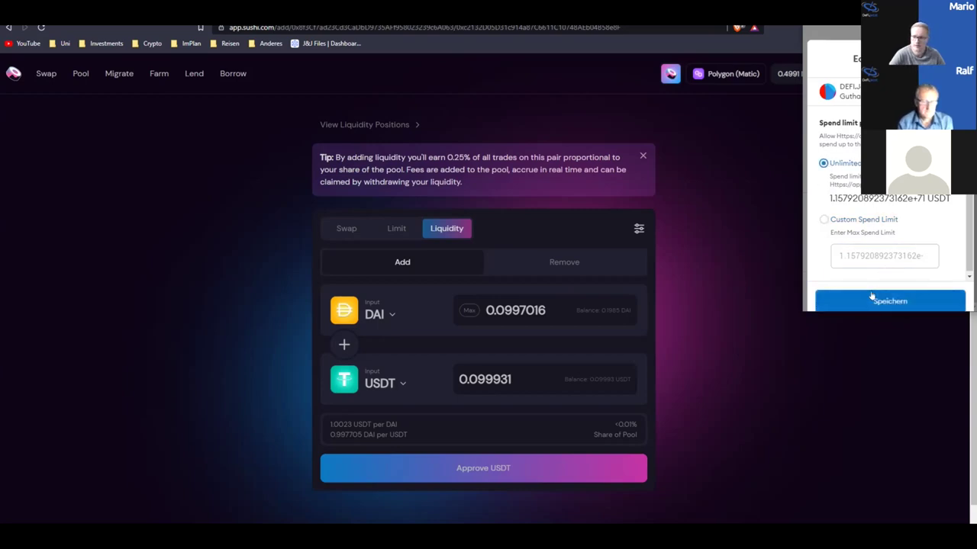
click(923, 292)
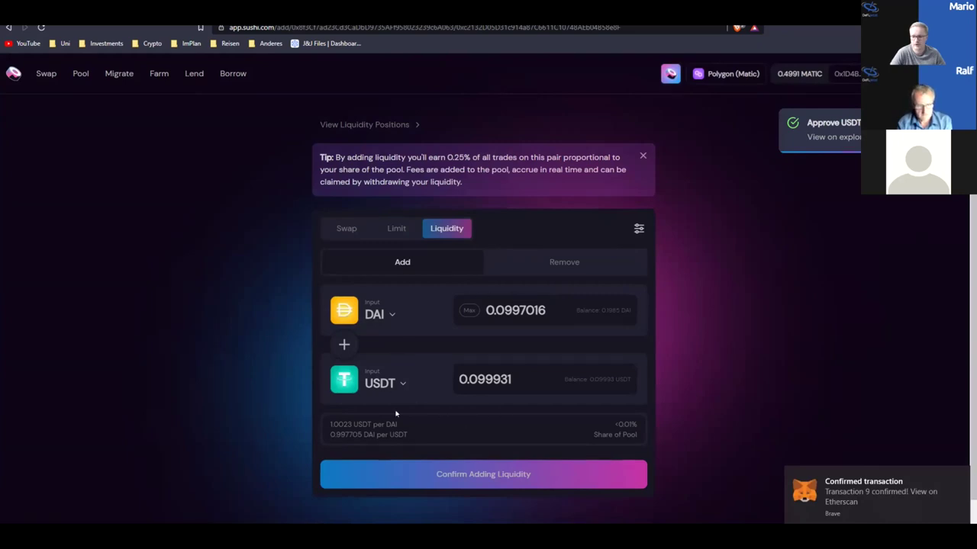
Supply 0.0997016 DAI and 0.099931 USDT to the liquidity pool and confirm the transaction in the wallet.
click(483, 475)
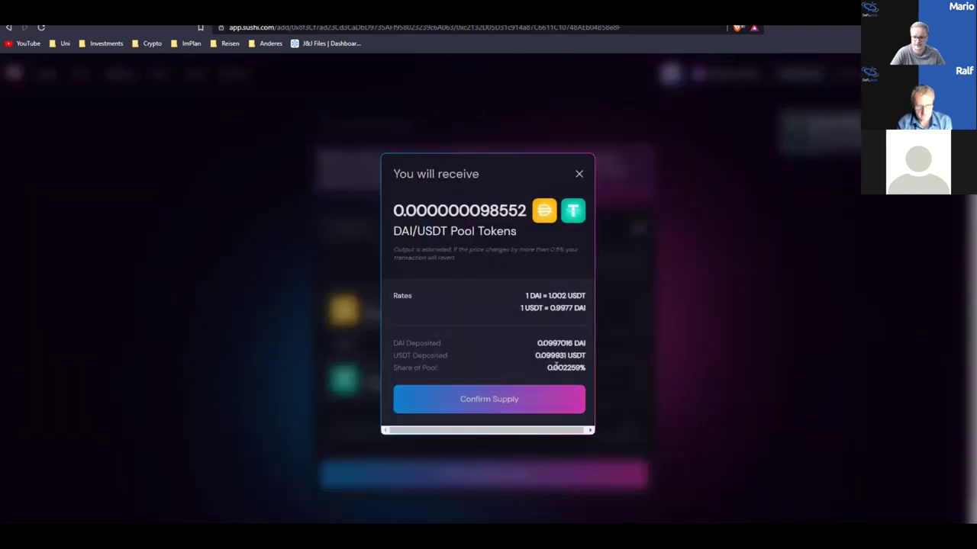
drag(544, 367, 584, 369)
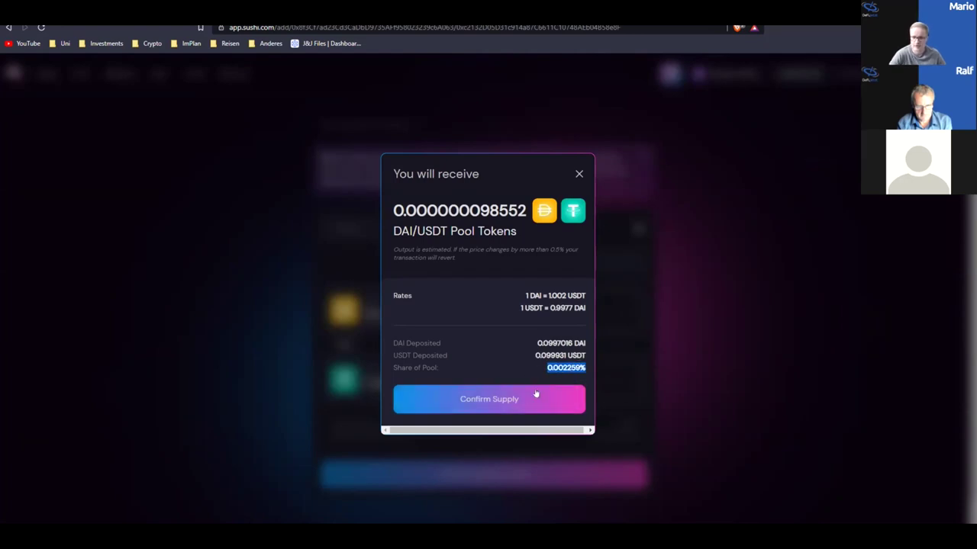
click(489, 400)
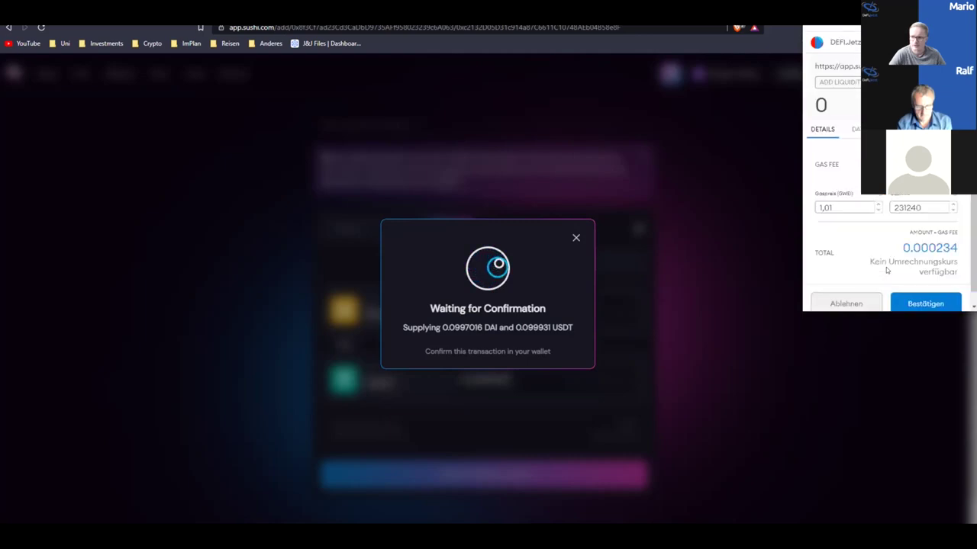
click(920, 303)
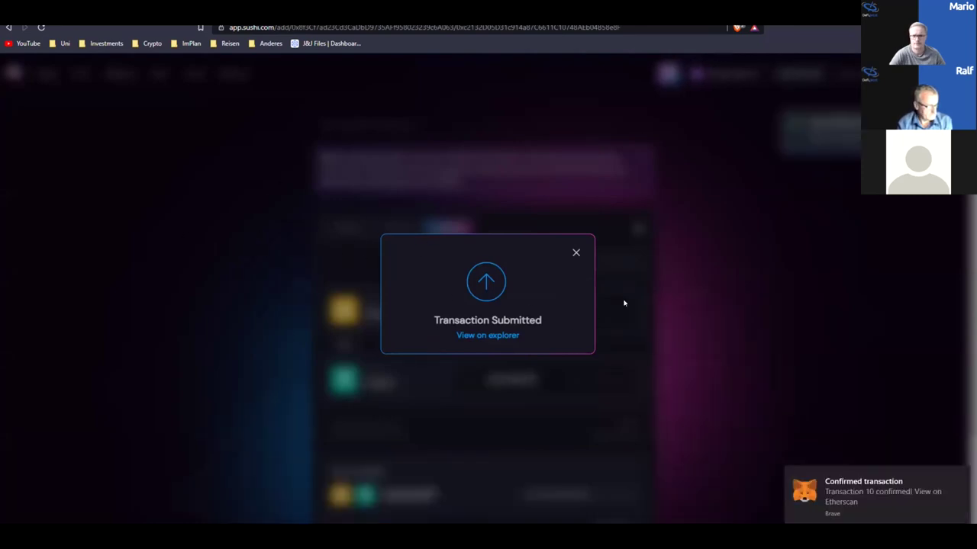
click(576, 252)
Examine the DAI/USDT position's pool share, deposited token amounts and pool token quantity.
scroll(354, 390, down, 2)
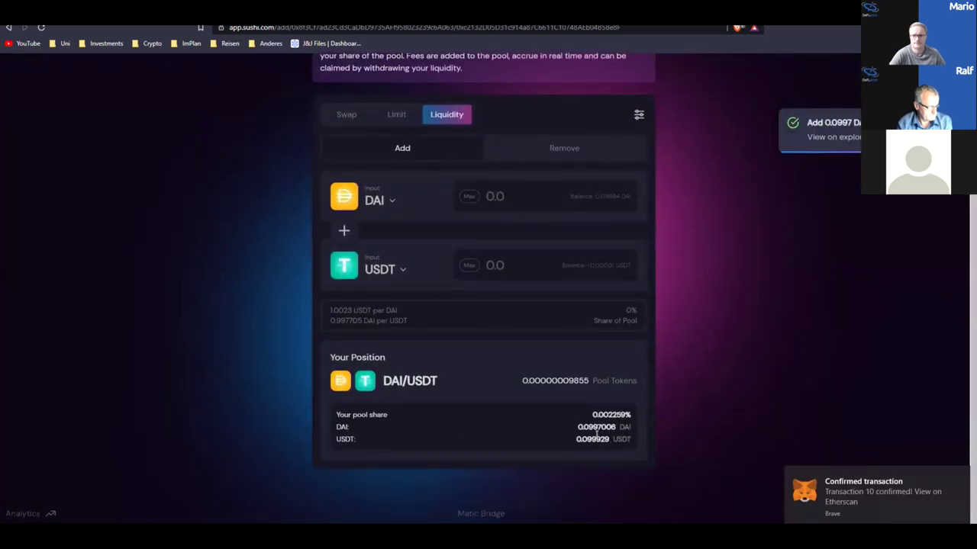
drag(592, 415, 626, 411)
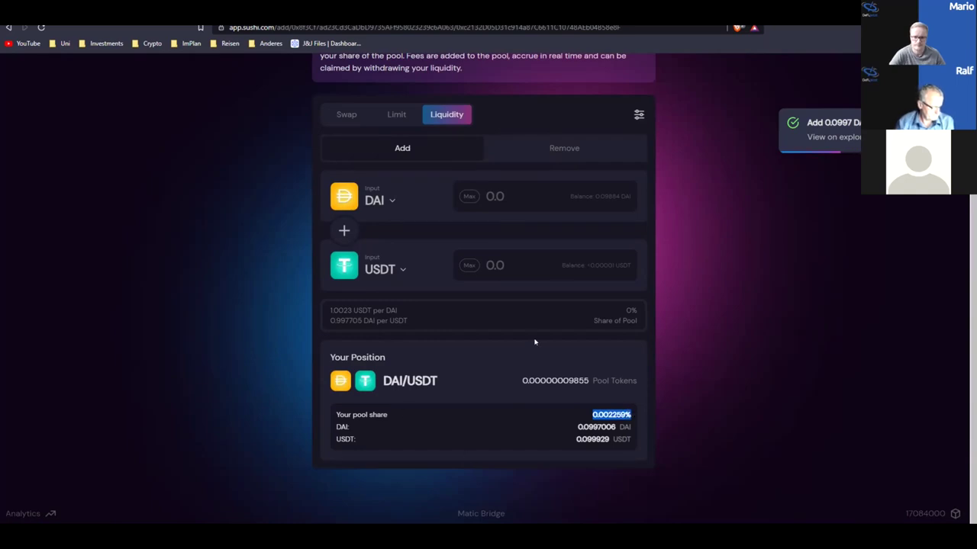
scroll(371, 268, up, 2)
scroll(370, 442, down, 1)
drag(379, 432, 442, 433)
click(653, 431)
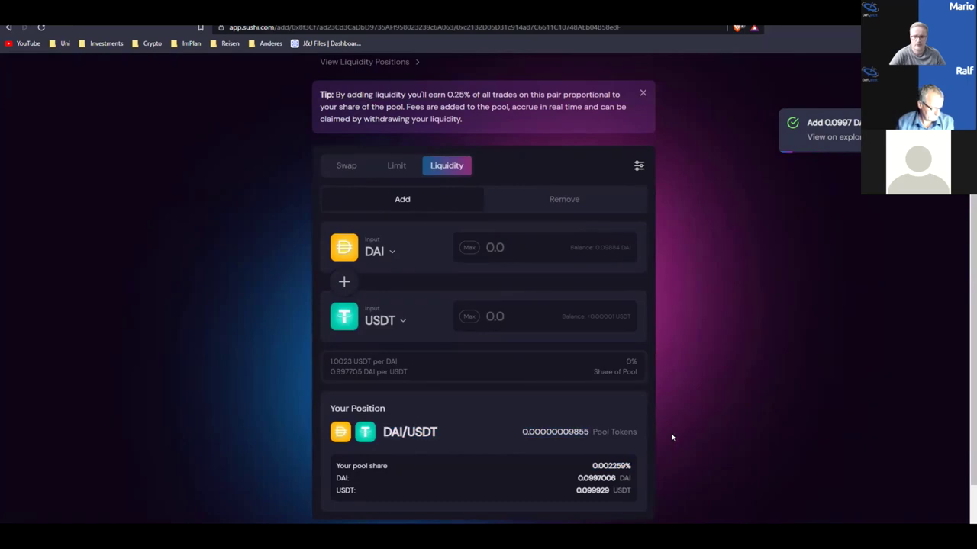
scroll(672, 435, down, 1)
drag(589, 380, 522, 380)
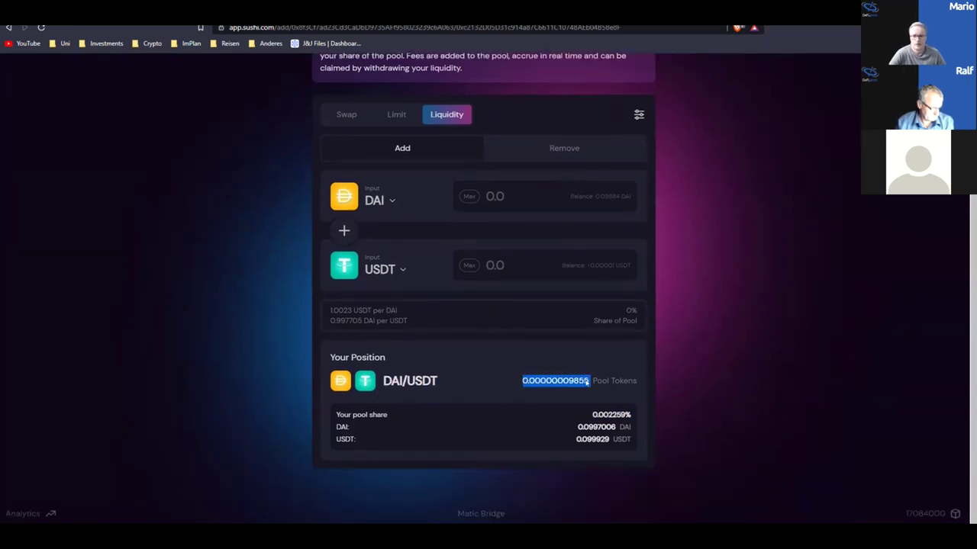
scroll(586, 395, up, 2)
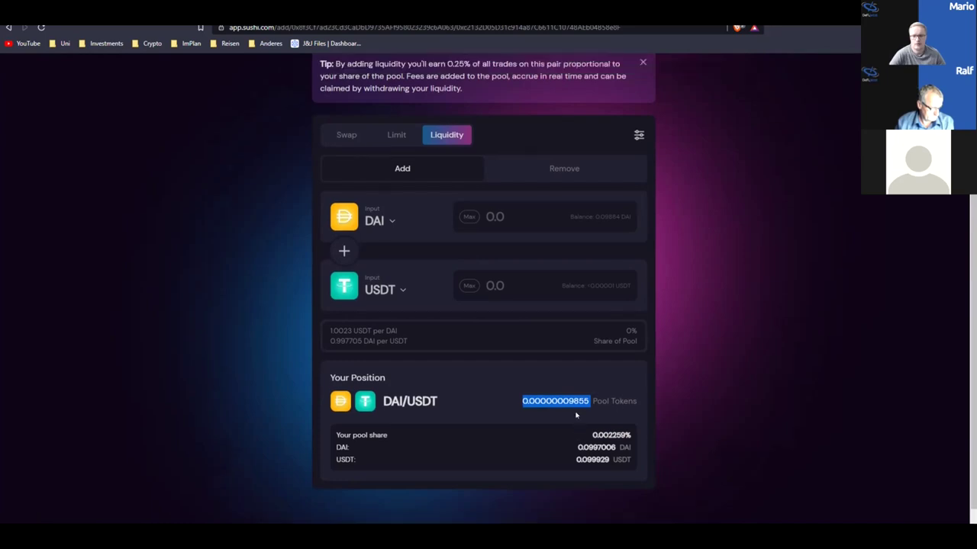
Browse the SushiSwap farms on Polygon, comparing pools, TVL, rewards and annualized rates, looking for a DAI/USDT farm.
click(159, 74)
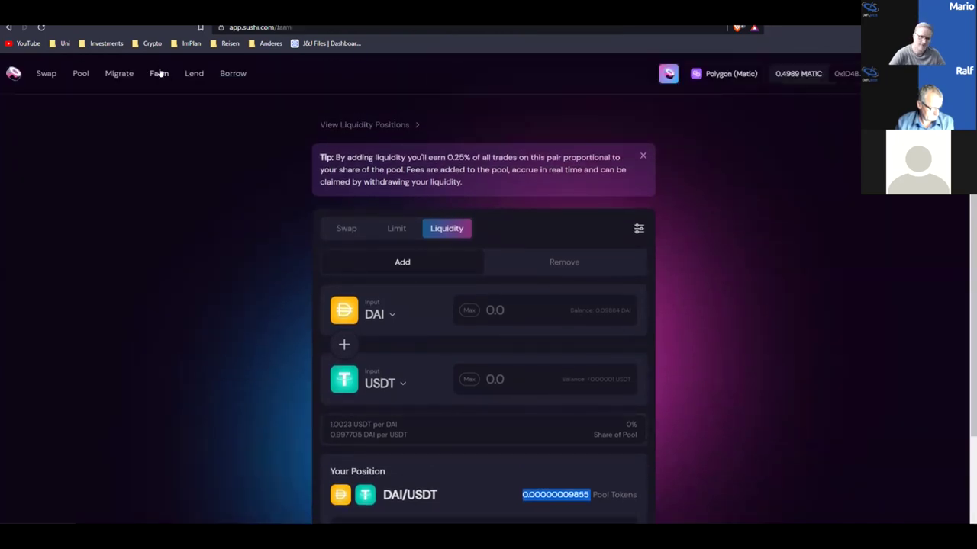
scroll(398, 229, down, 4)
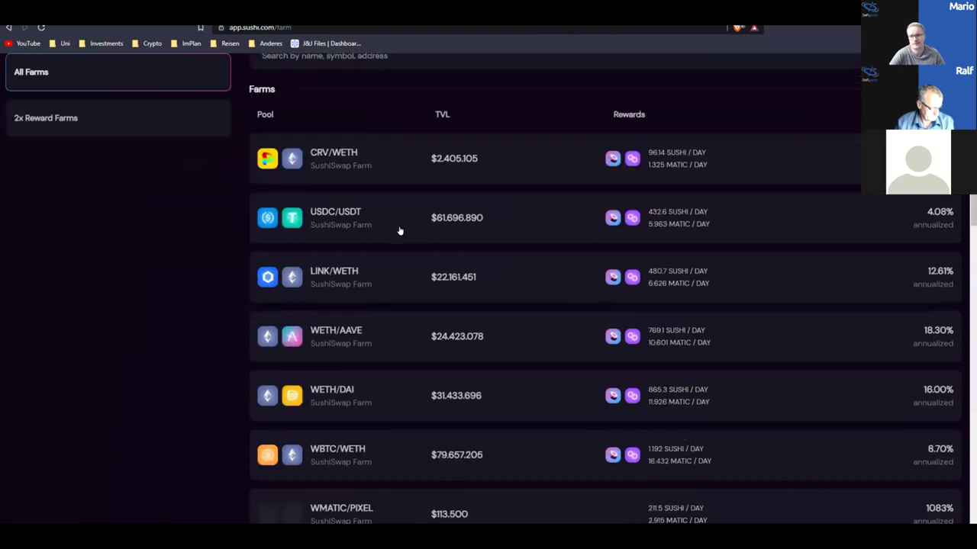
scroll(507, 299, down, 3)
scroll(506, 298, down, 8)
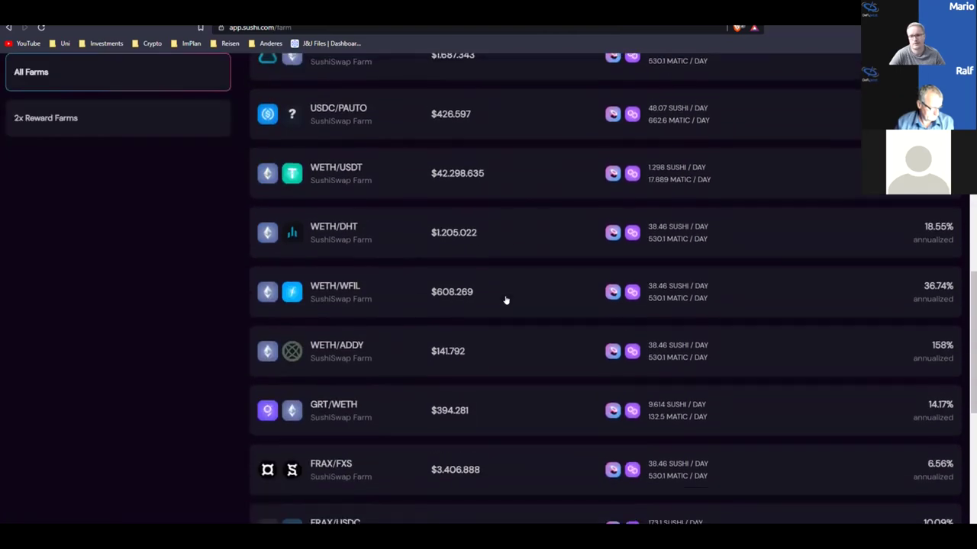
scroll(441, 318, up, 8)
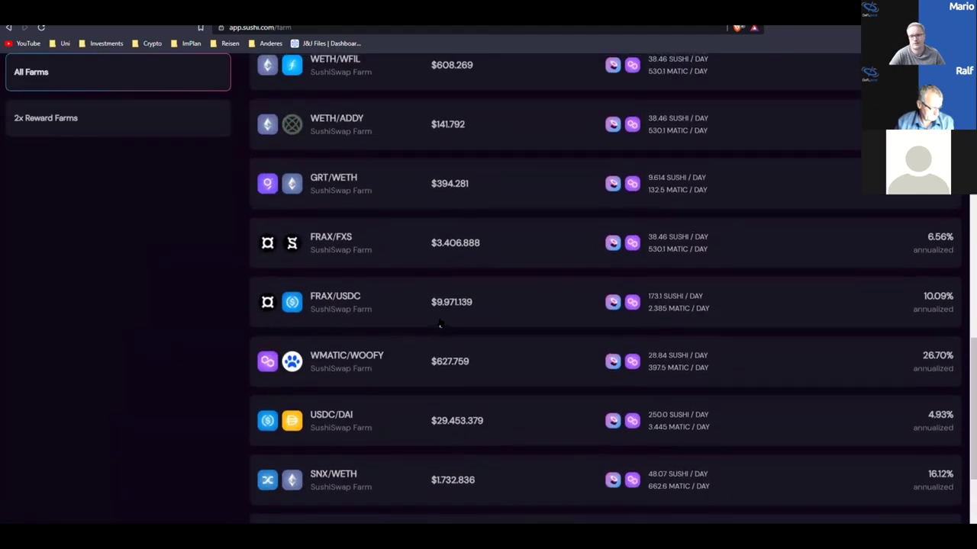
scroll(397, 405, up, 3)
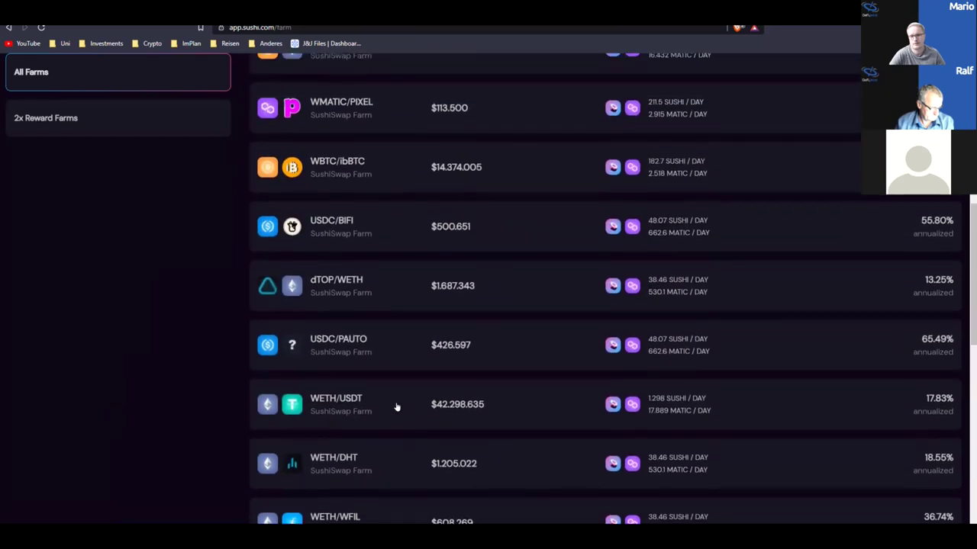
scroll(447, 315, up, 1)
scroll(448, 316, up, 1)
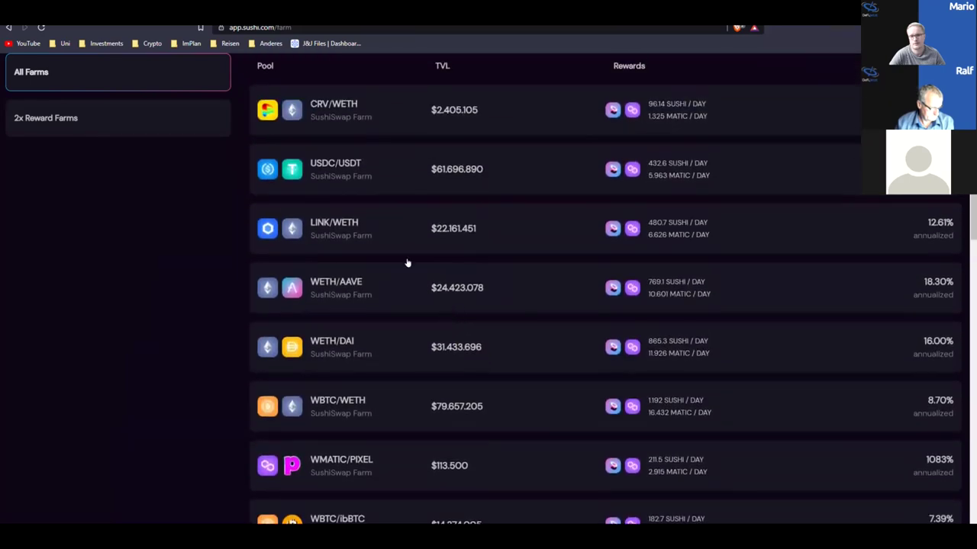
scroll(392, 212, up, 1)
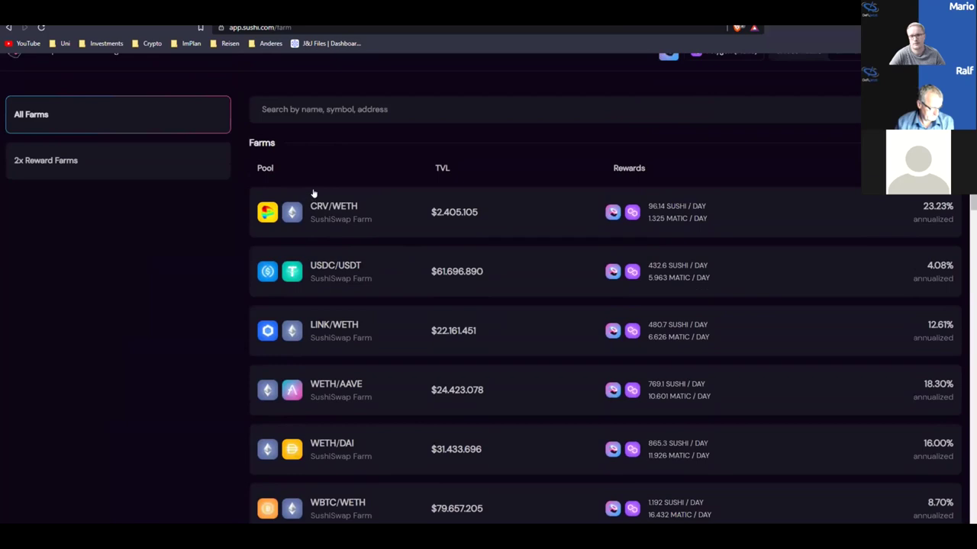
scroll(57, 89, up, 1)
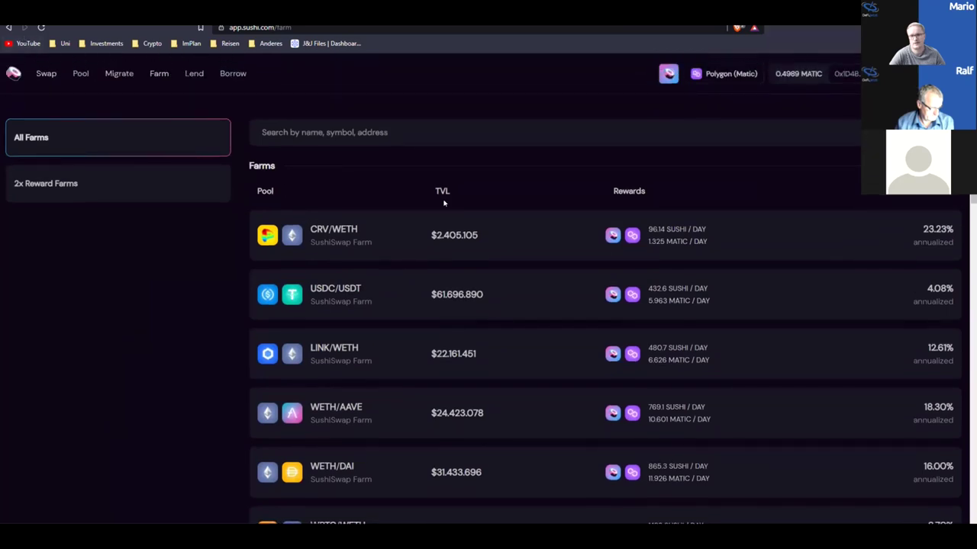
Return to the DAI/USDT position, open its liquidity removal and set the amount to remove to 100%.
key(alt+Left)
scroll(569, 275, down, 2)
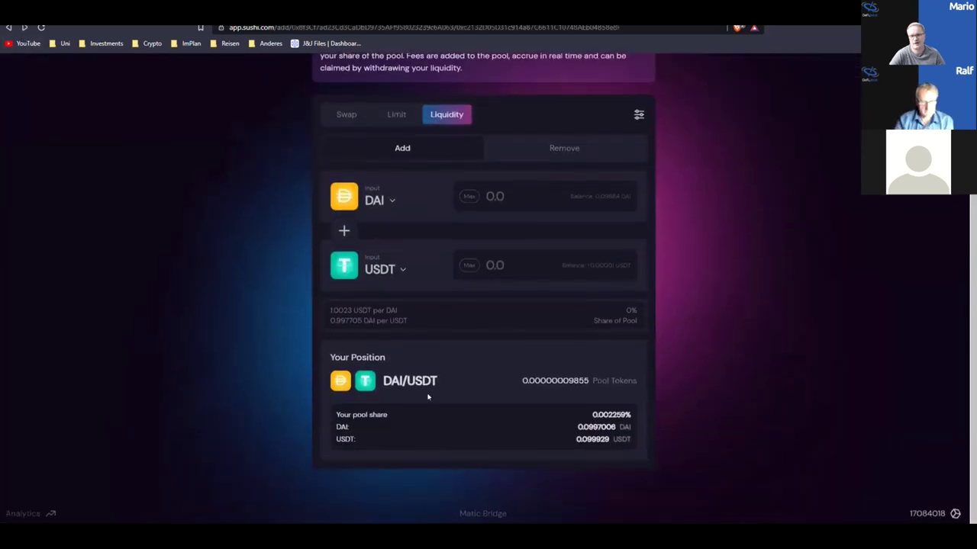
scroll(563, 239, up, 2)
click(563, 251)
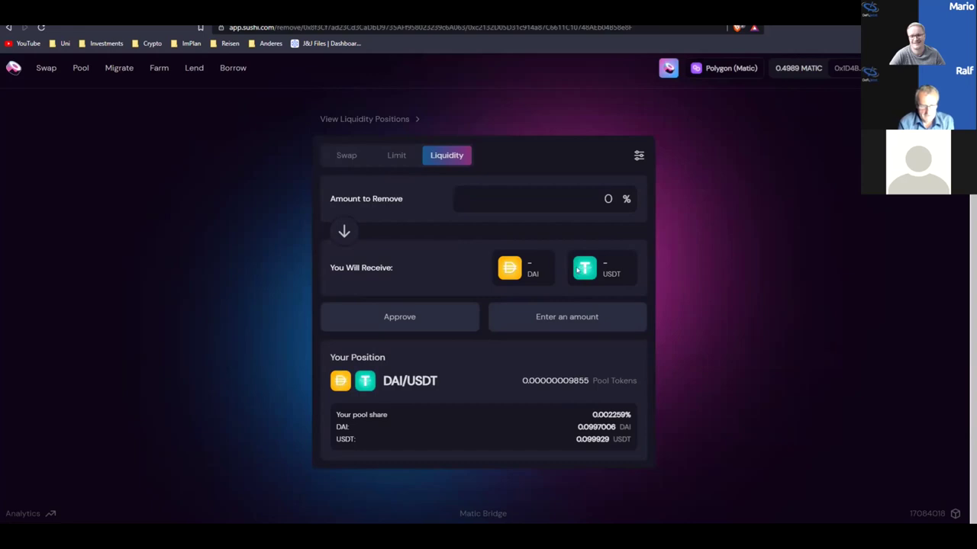
click(601, 195)
text(100)
Sign the pool token approval and confirm withdrawing 0.0997006 DAI and 0.099929 USDT in the wallet.
click(403, 316)
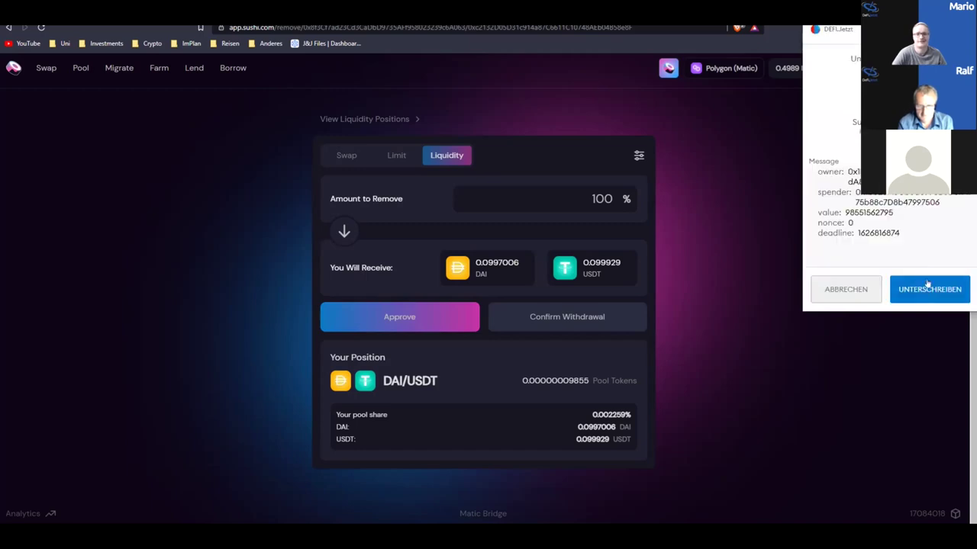
click(925, 287)
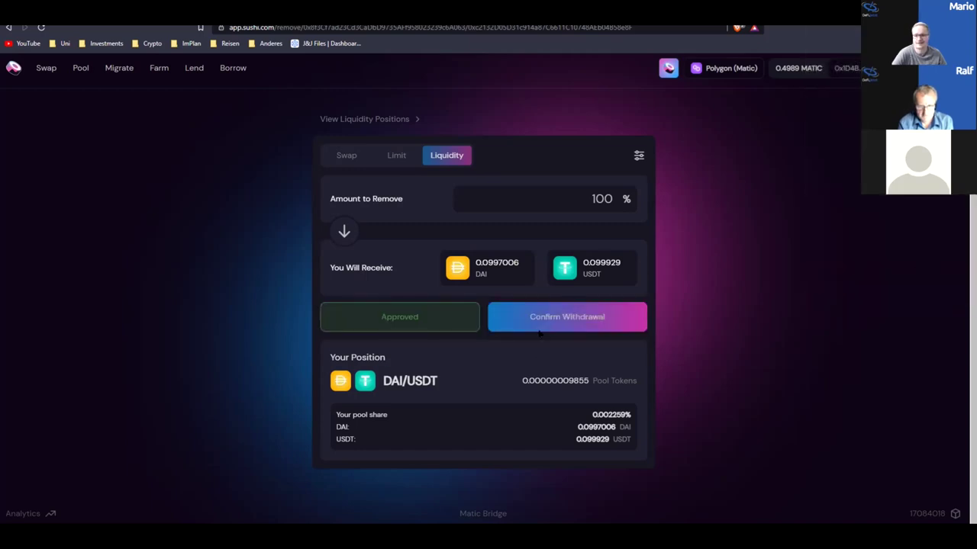
click(564, 328)
click(573, 406)
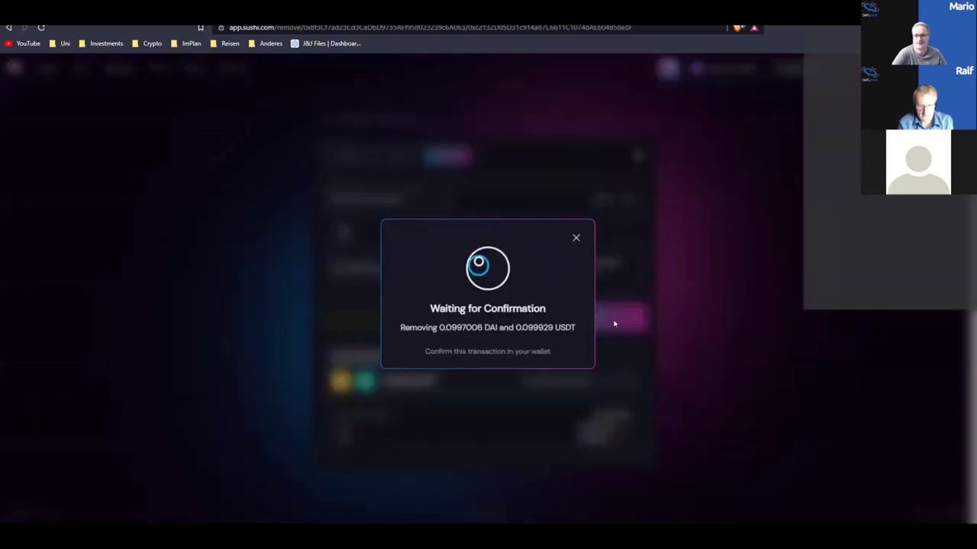
click(927, 293)
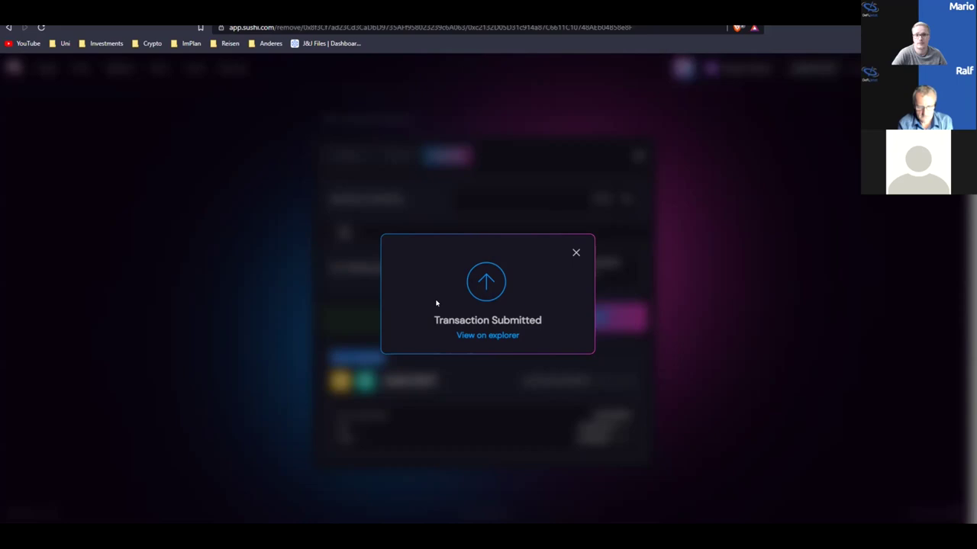
click(576, 253)
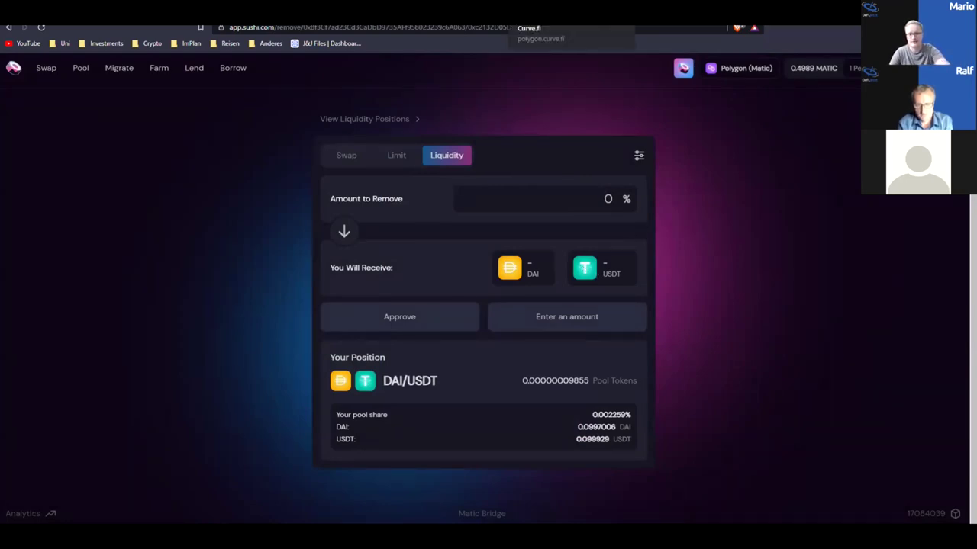
Switch to Curve on Polygon, open the aave pool and use the maximum DAI balance as the swap amount.
click(527, 15)
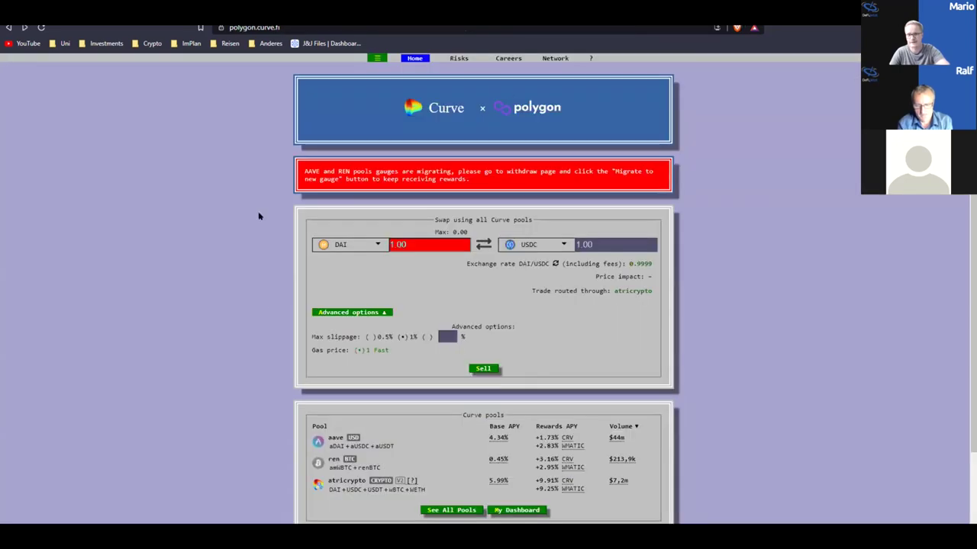
scroll(438, 299, down, 1)
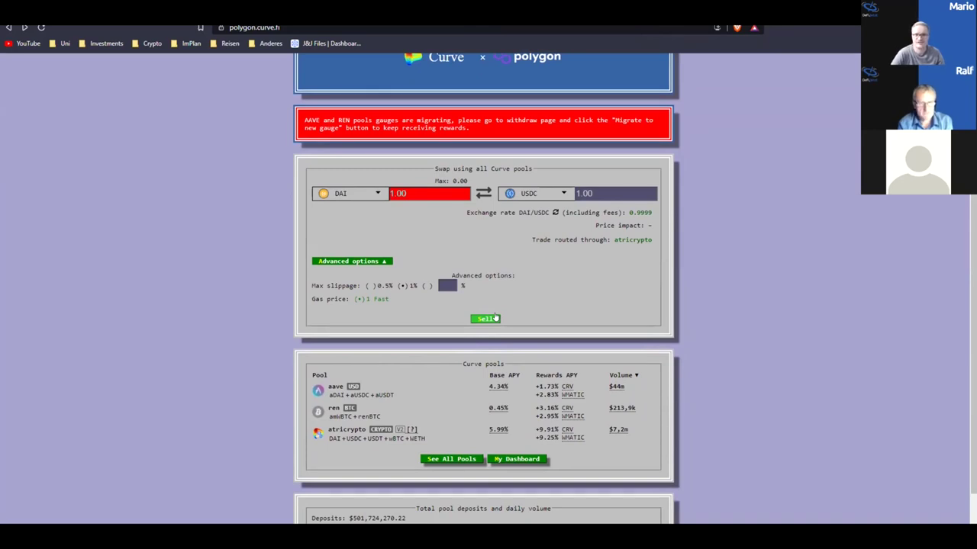
scroll(481, 343, down, 1)
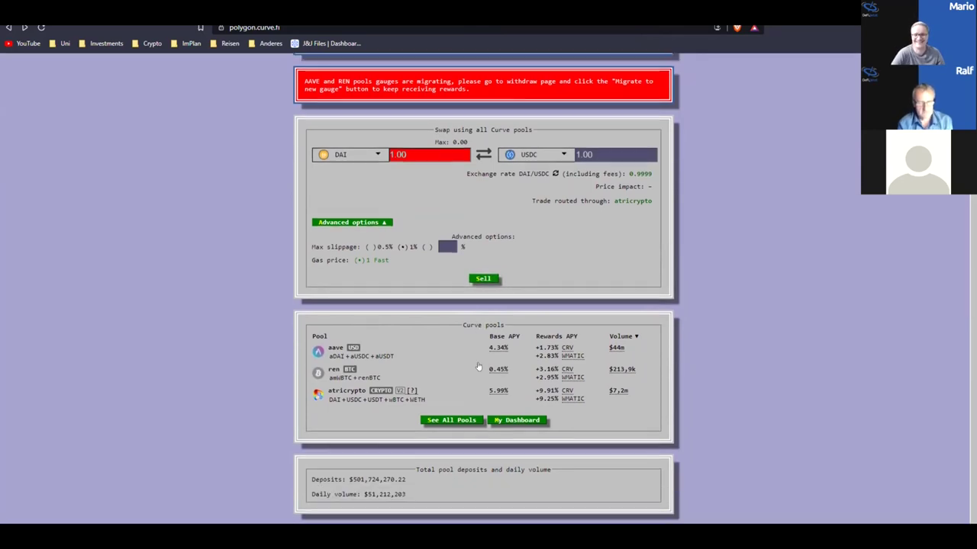
drag(416, 481, 350, 481)
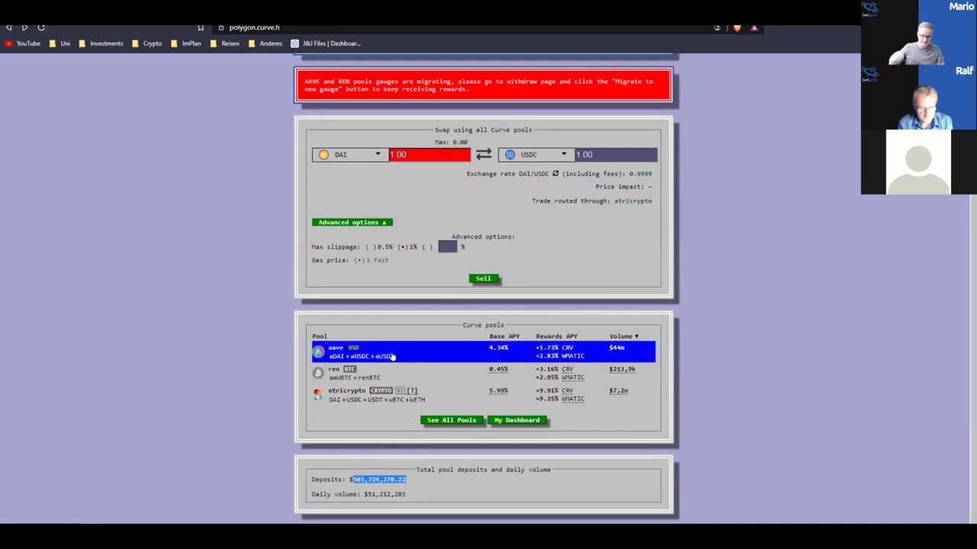
click(418, 350)
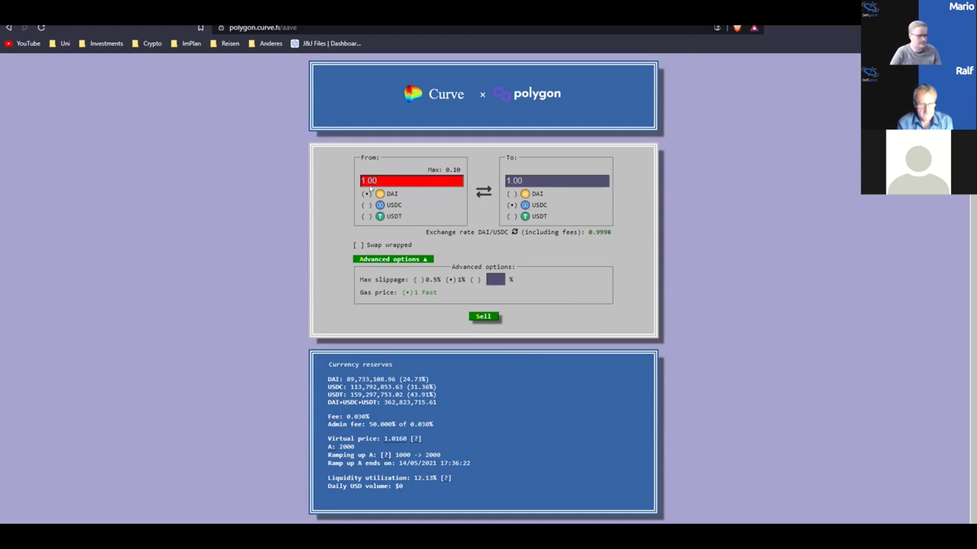
click(444, 169)
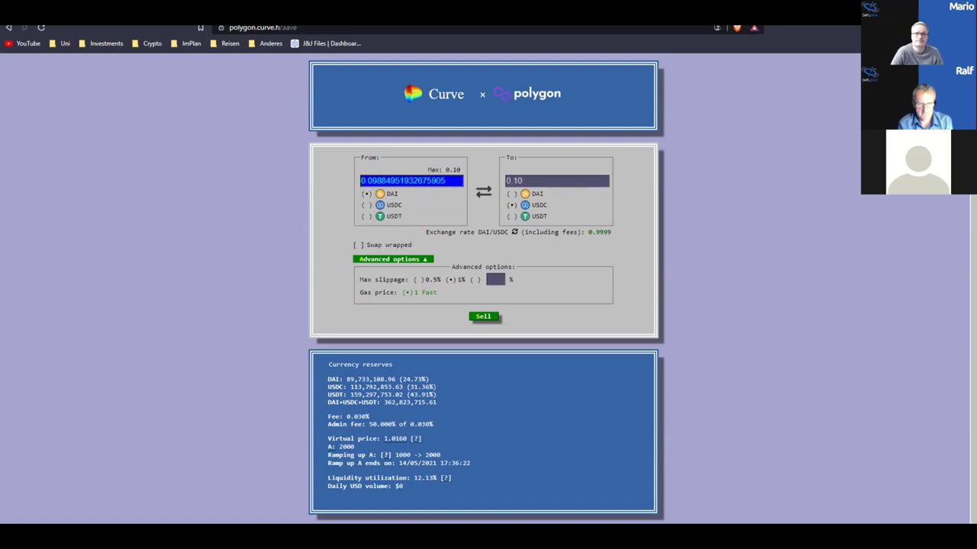
Return to SushiSwap, choose to remove liquidity from the DAI/USDT position and set the amount to remove to 100%.
key(ctrl+Tab)
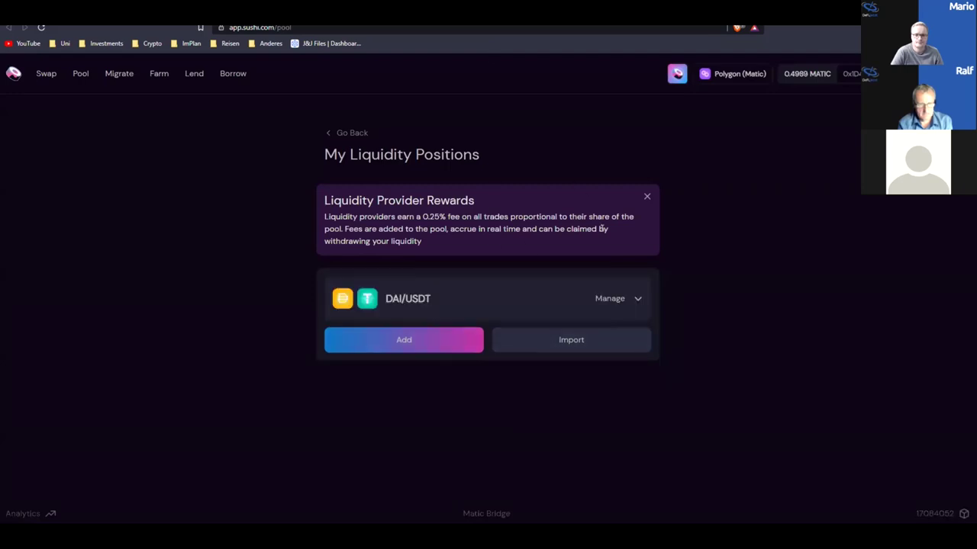
click(636, 300)
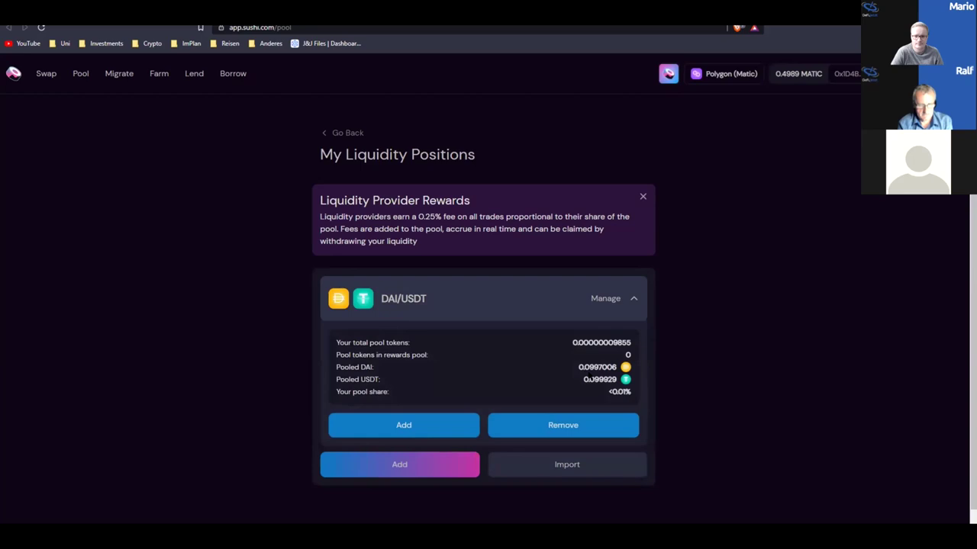
click(541, 415)
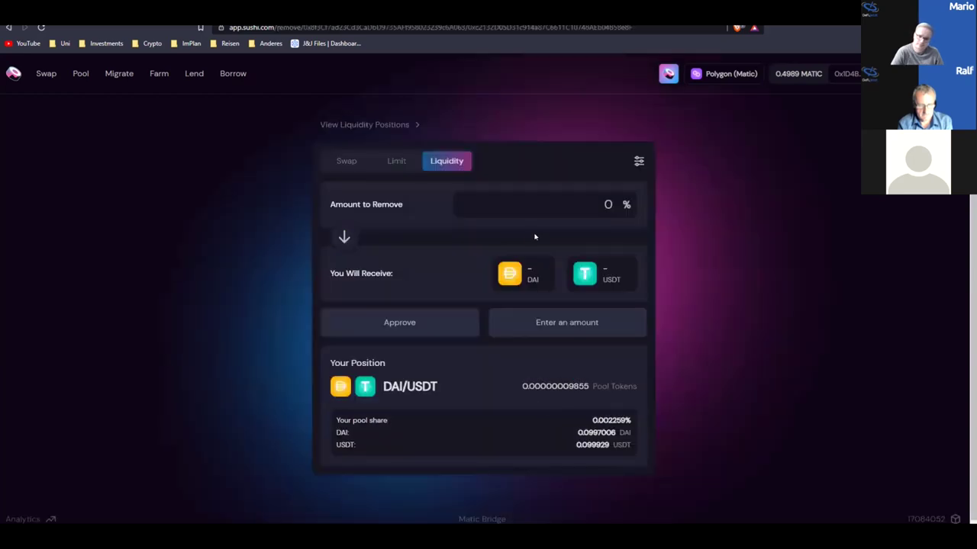
click(570, 203)
text(100)
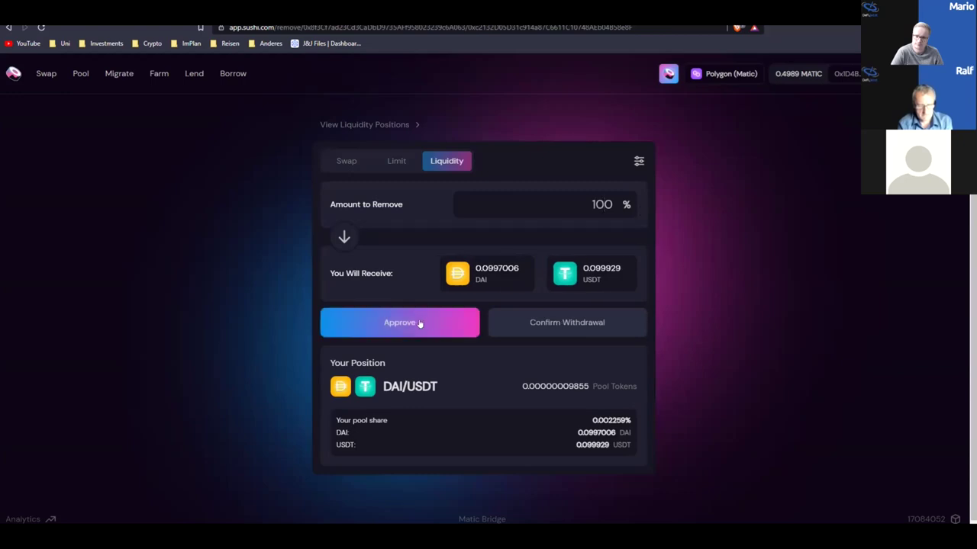
Approve the pool tokens again with a wallet signature and confirm the removal of 0.0997006 DAI and 0.099929 USDT.
click(425, 324)
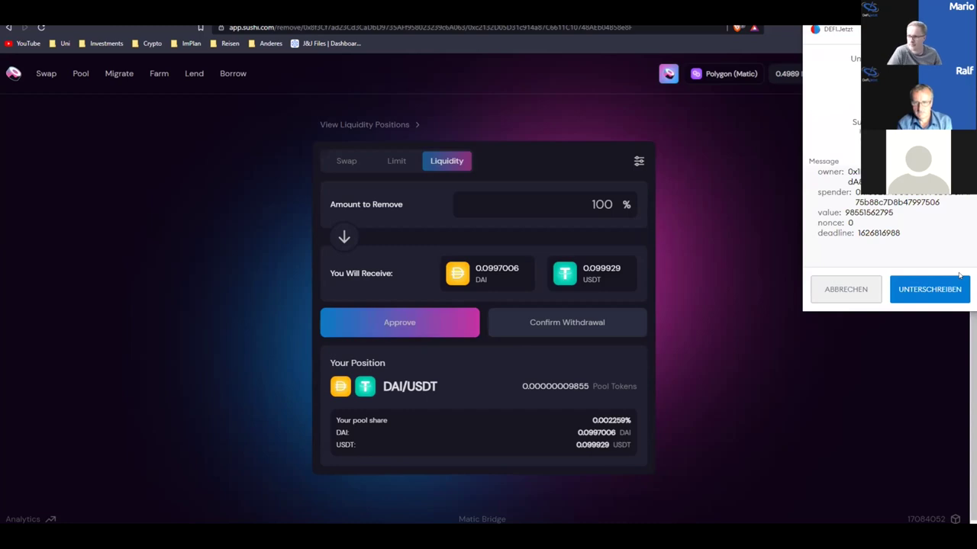
click(943, 291)
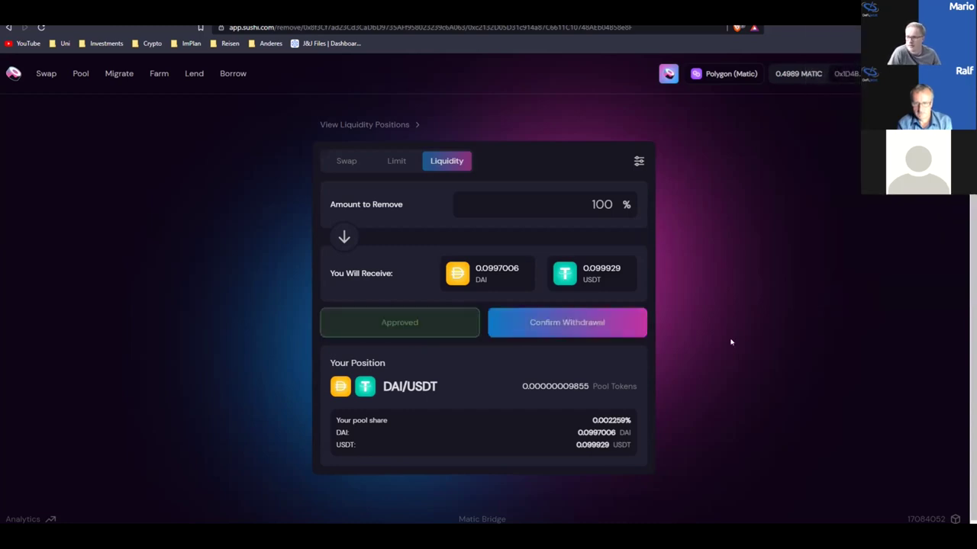
click(594, 323)
click(506, 410)
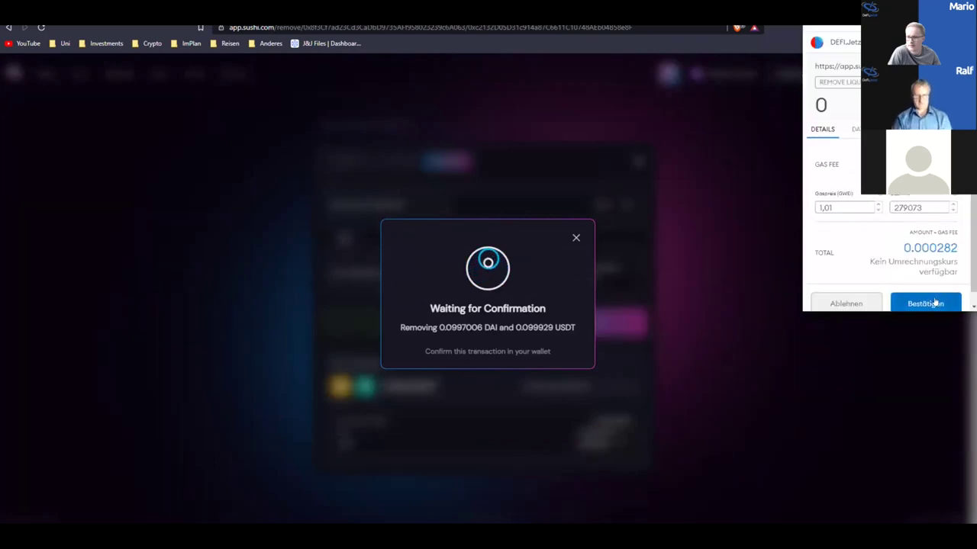
click(916, 302)
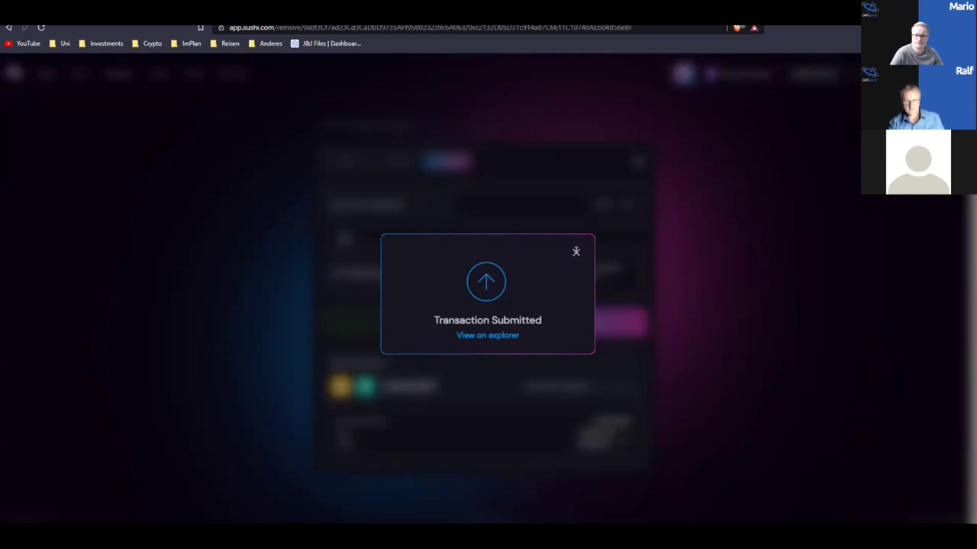
Dismiss the submission notice and check the recent transactions of the connected account.
click(576, 253)
click(846, 75)
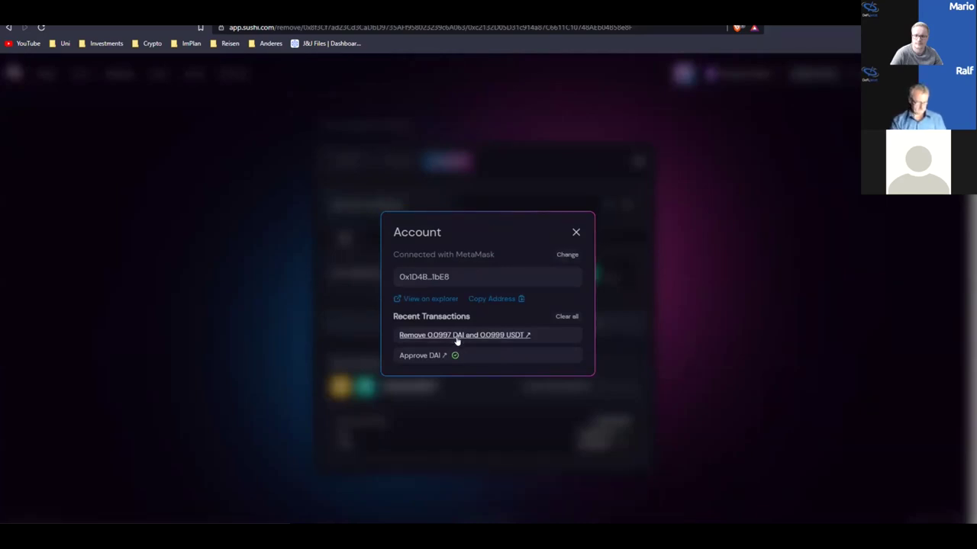
click(576, 232)
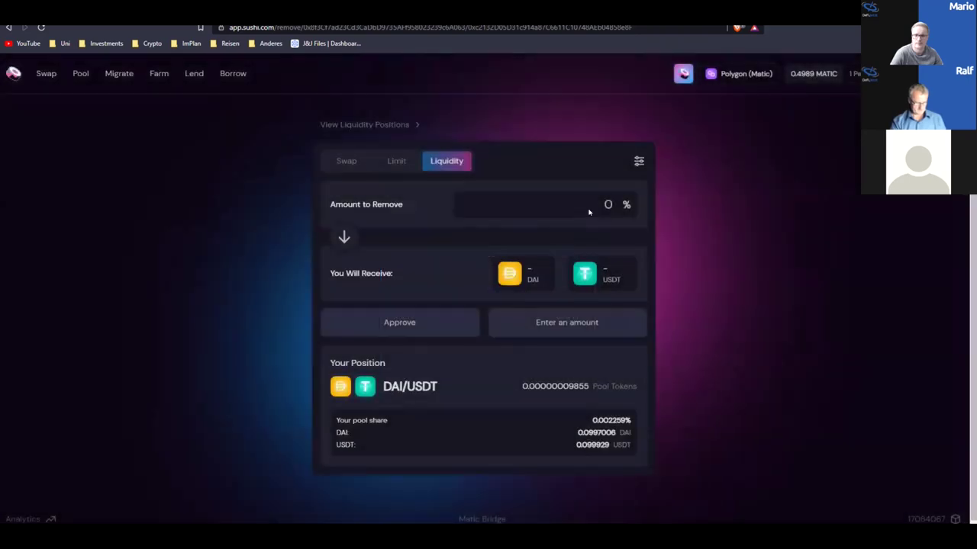
Open the staking section of the USDC/DAI farm and try to use the maximum wallet balance as the stake amount.
click(159, 73)
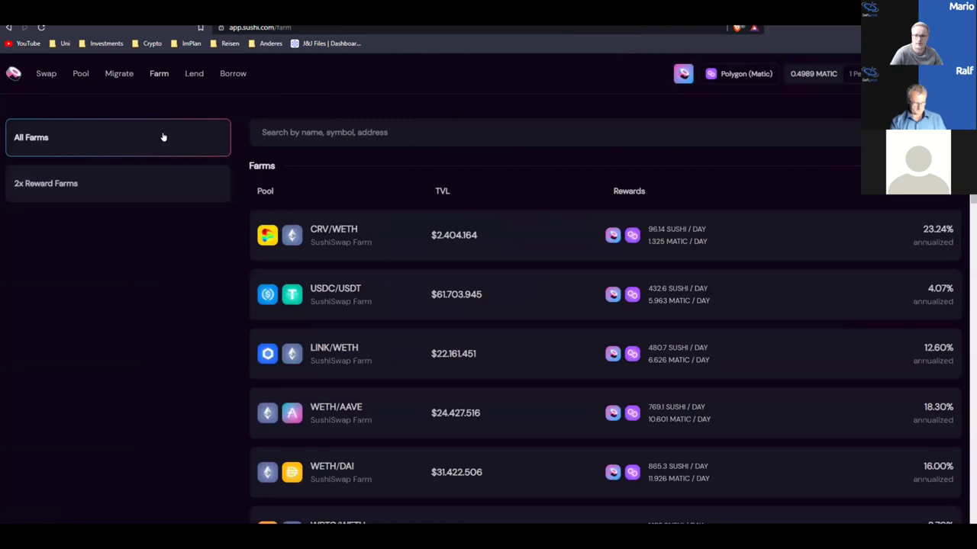
scroll(397, 163, down, 2)
scroll(397, 164, down, 2)
scroll(370, 245, down, 6)
scroll(457, 236, down, 3)
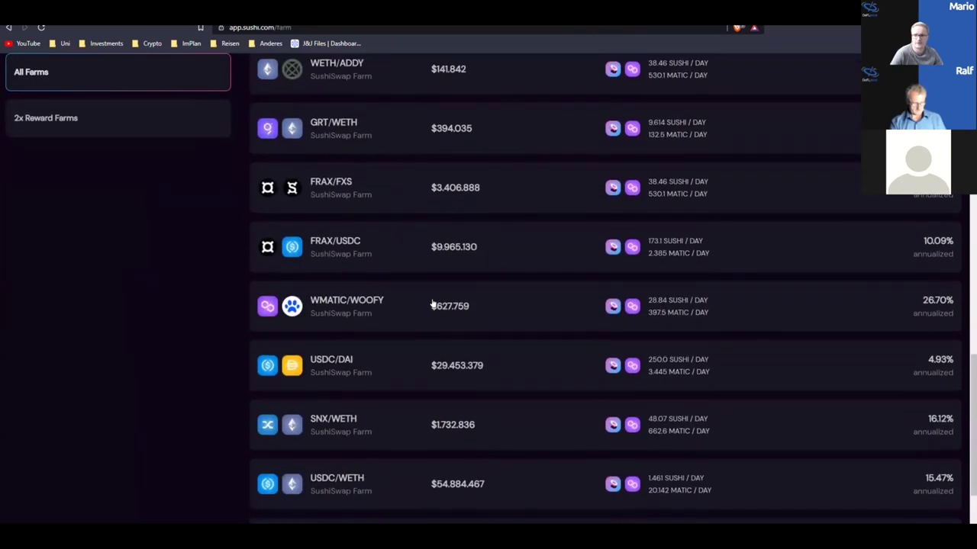
click(405, 270)
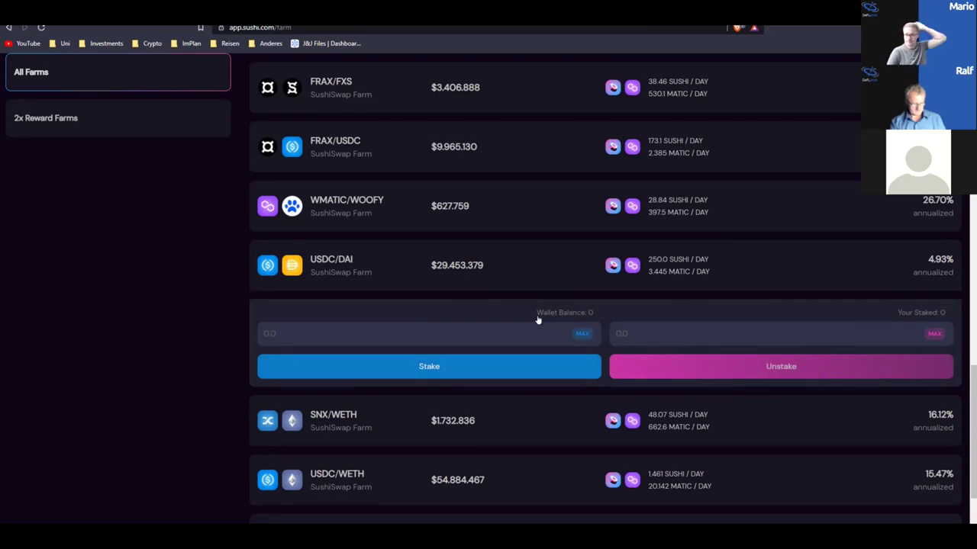
click(403, 331)
click(573, 336)
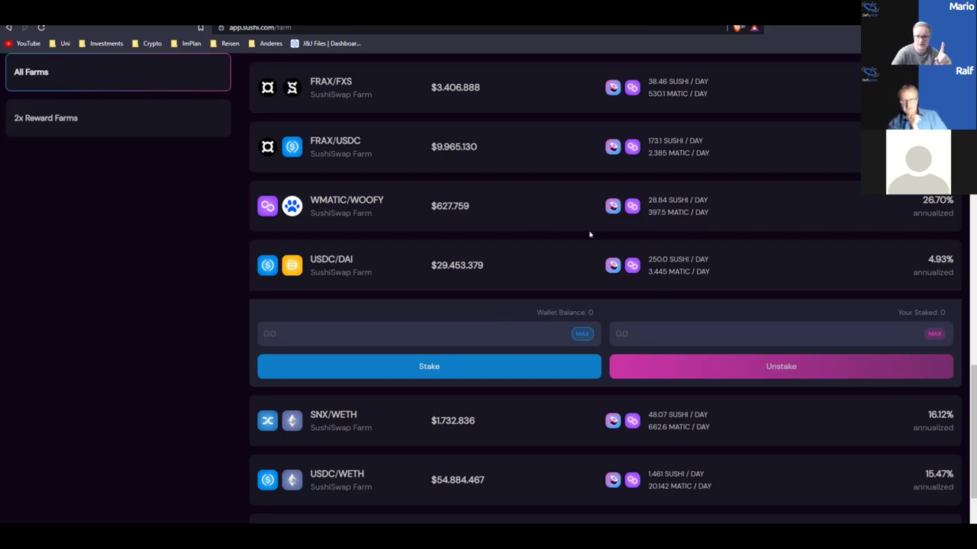
Switch to QuickSwap and expand the USDC/OMEN position in the pool's liquidity overview to view its pooled amounts.
key(ctrl+Tab)
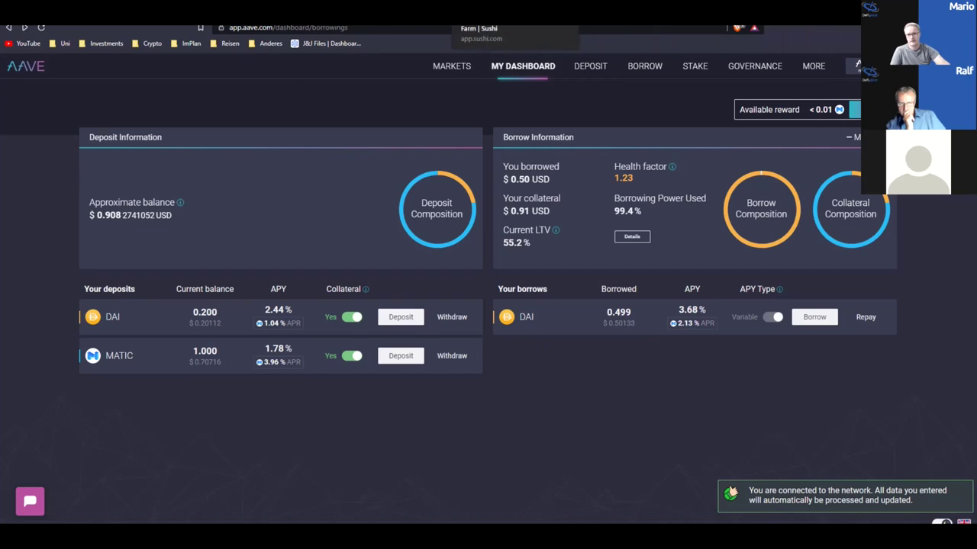
click(401, 11)
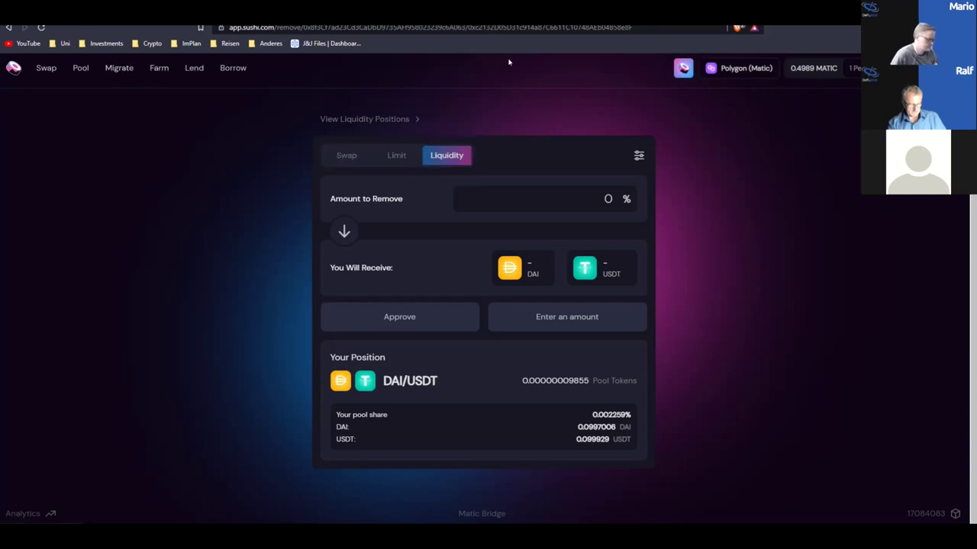
click(565, 15)
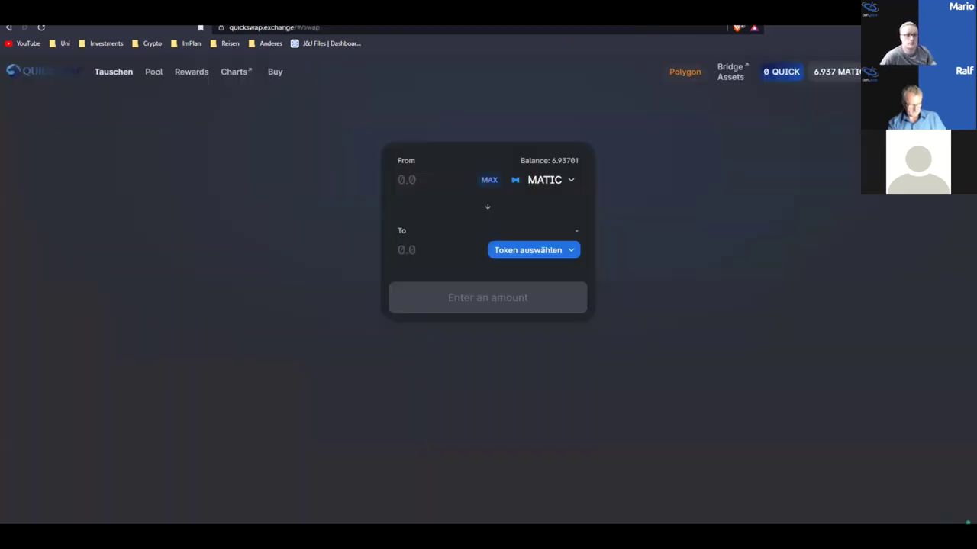
click(154, 72)
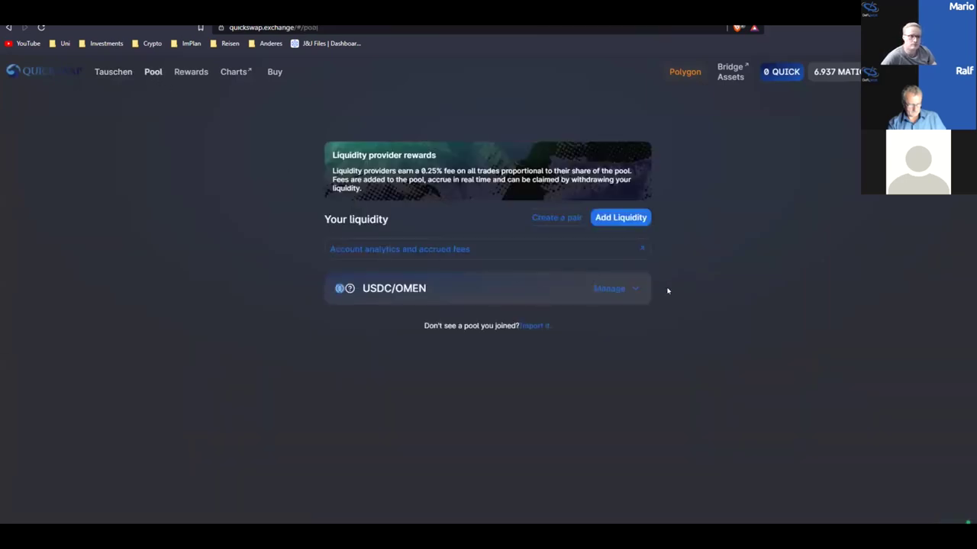
click(630, 290)
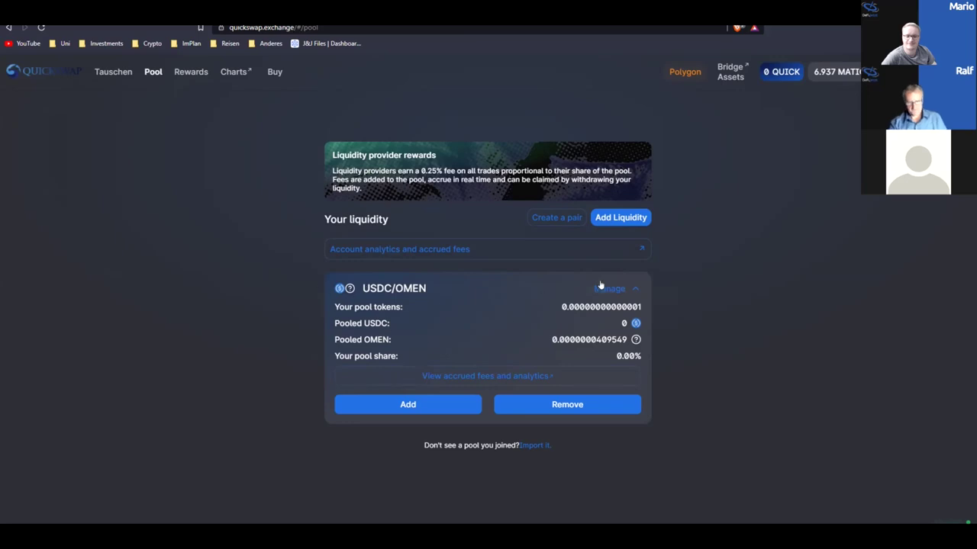
Switch to Augury Finance and look over its home page and its token swap form.
click(113, 71)
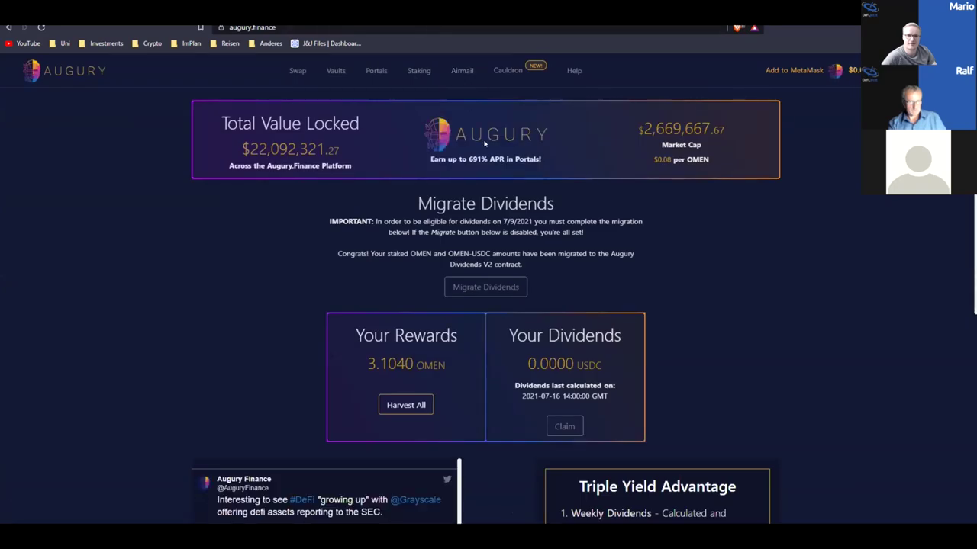
scroll(484, 143, down, 2)
scroll(493, 150, up, 2)
click(298, 70)
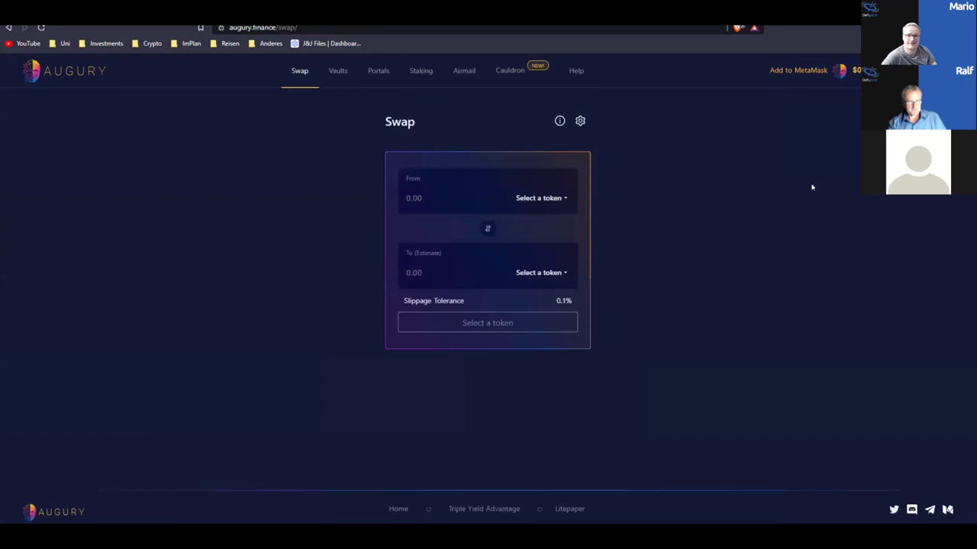
Open the Treasure Key (PIRATEP) potion in the Cauldron and highlight the claimed PIRATEP amount and the USDC refund.
click(509, 71)
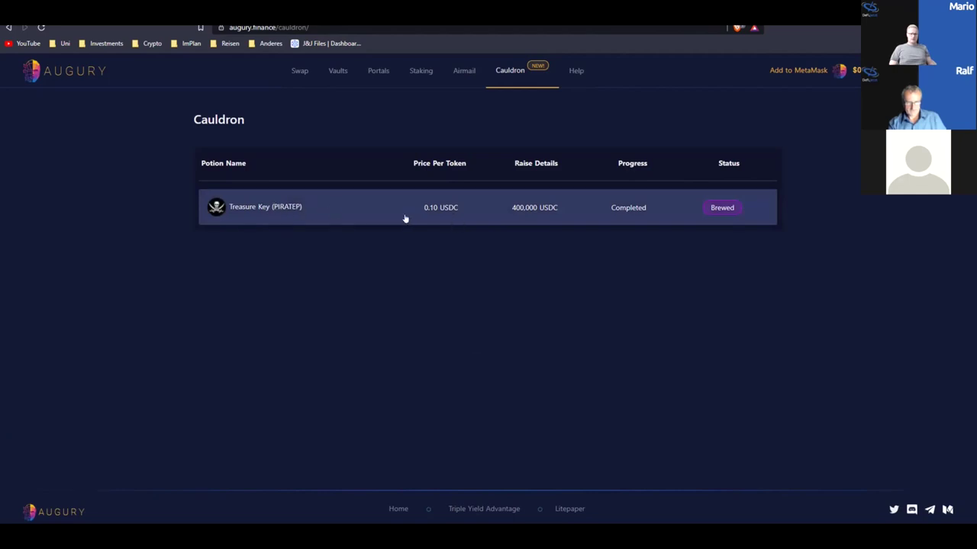
click(595, 209)
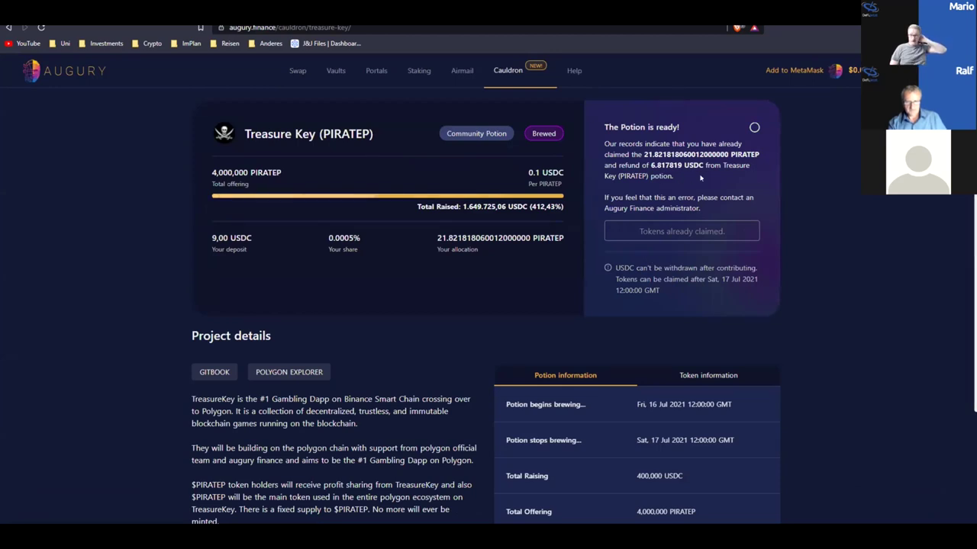
drag(650, 165, 703, 166)
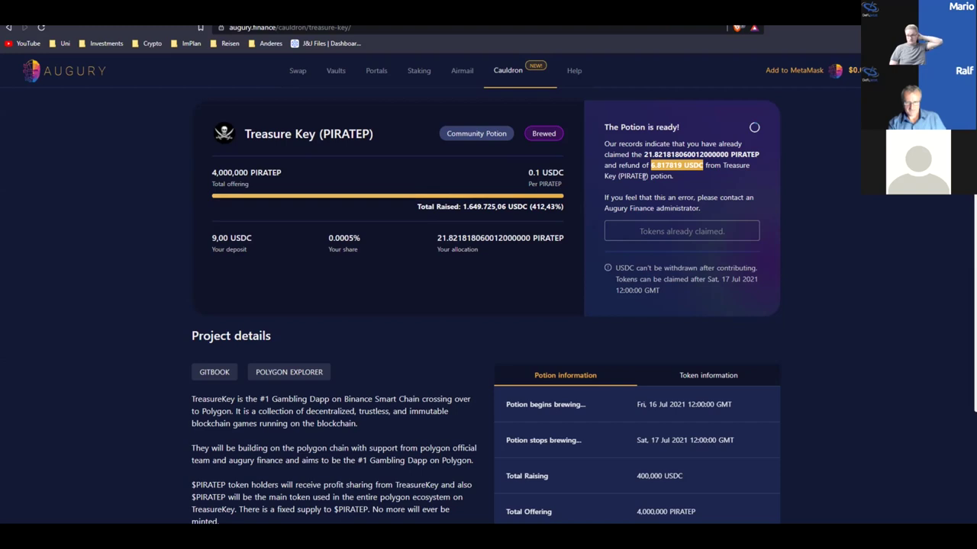
drag(644, 154, 727, 155)
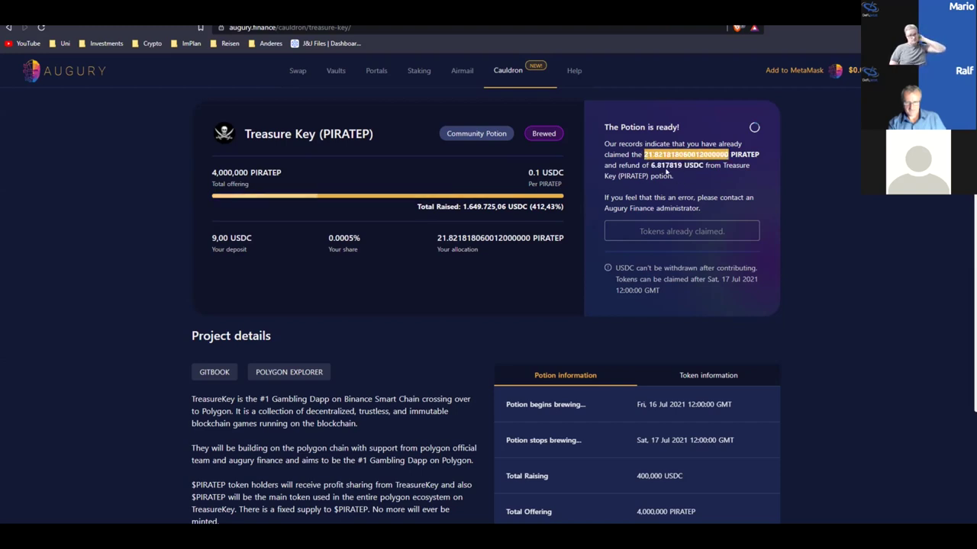
drag(650, 165, 699, 166)
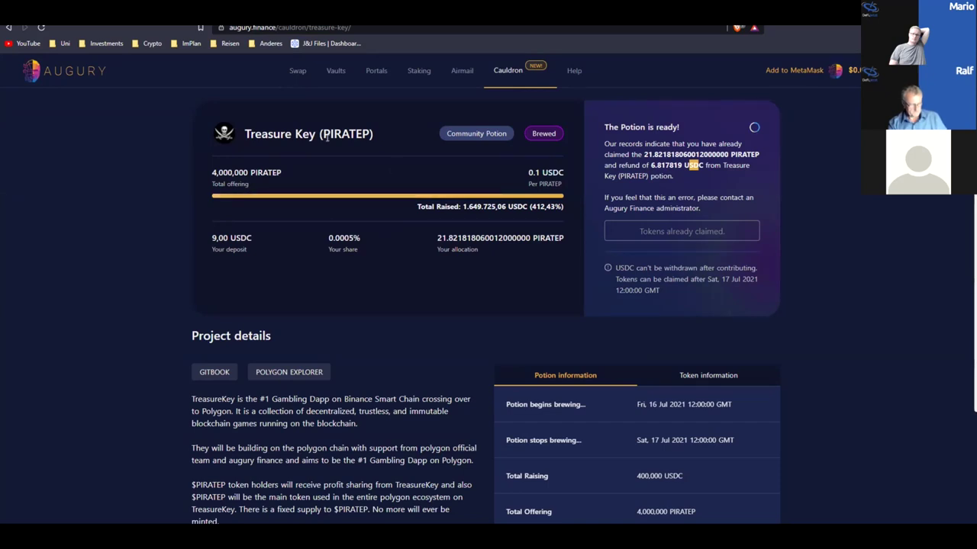
drag(703, 166, 643, 165)
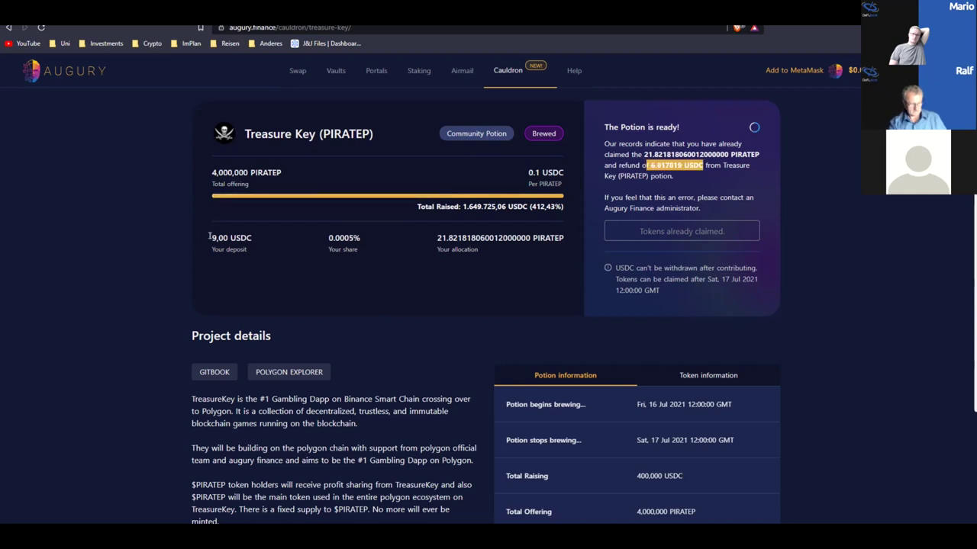
Highlight the USDC deposit made to the Treasure Key potion and read through its project details.
drag(209, 236, 253, 239)
click(264, 254)
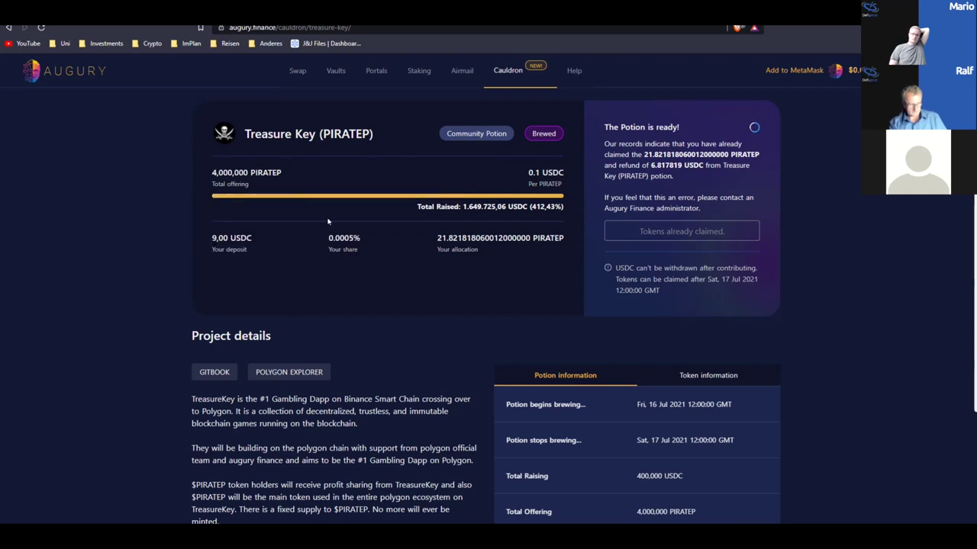
scroll(328, 221, down, 2)
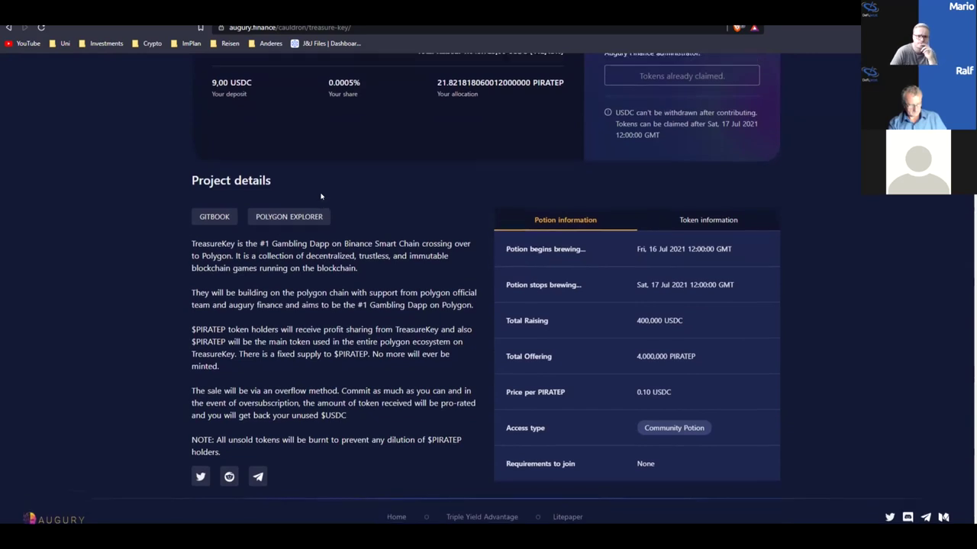
scroll(321, 196, up, 2)
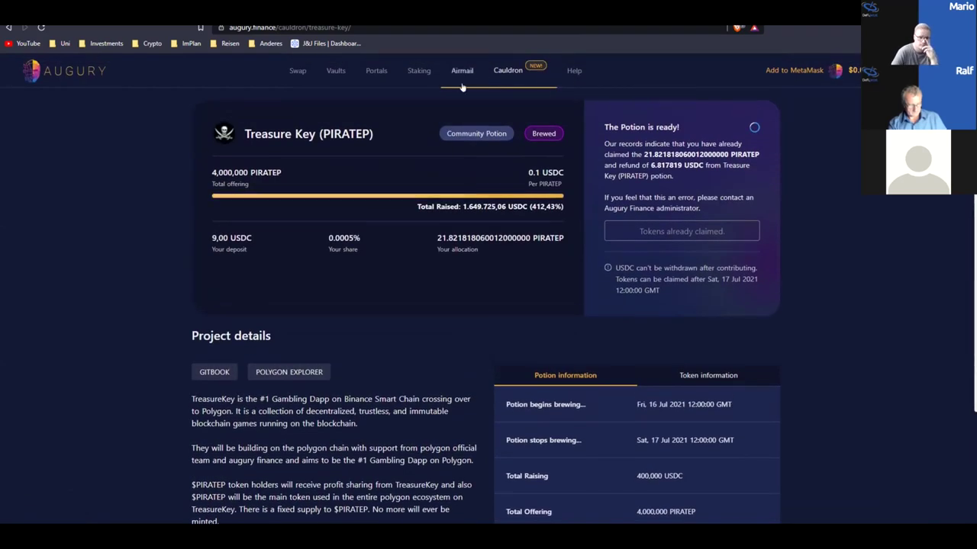
Return to the Augury home page and highlight the total value locked and the weekly dividends note under Triple Yield Advantage.
click(68, 80)
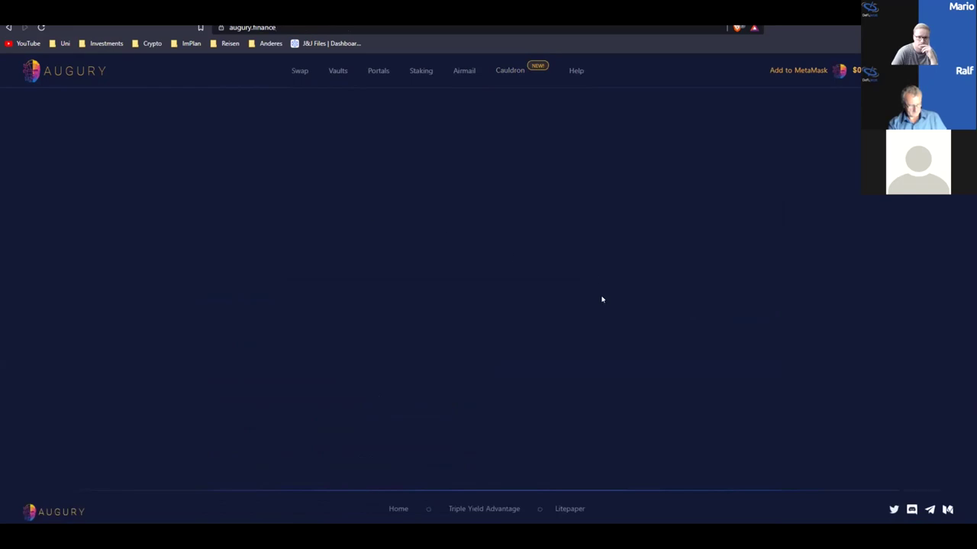
drag(249, 147, 336, 158)
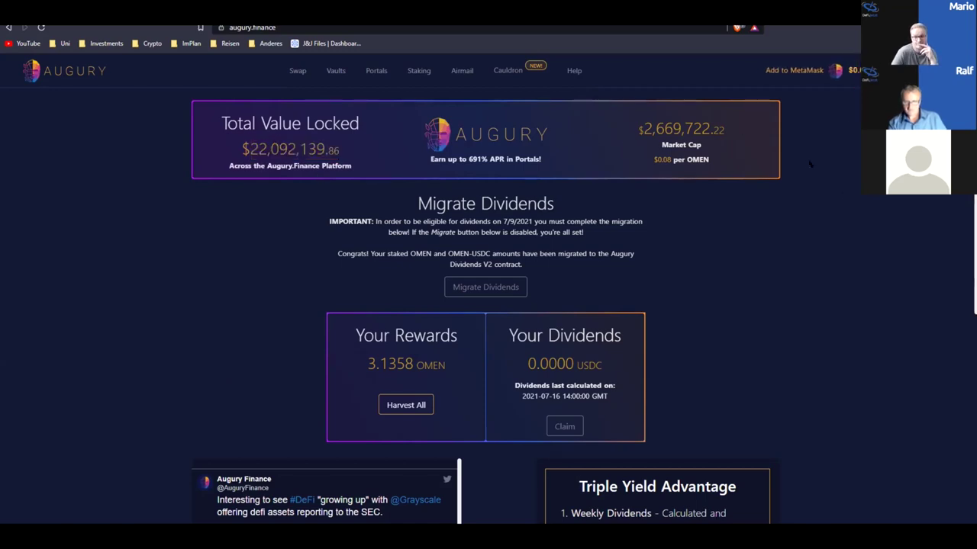
scroll(715, 312, down, 3)
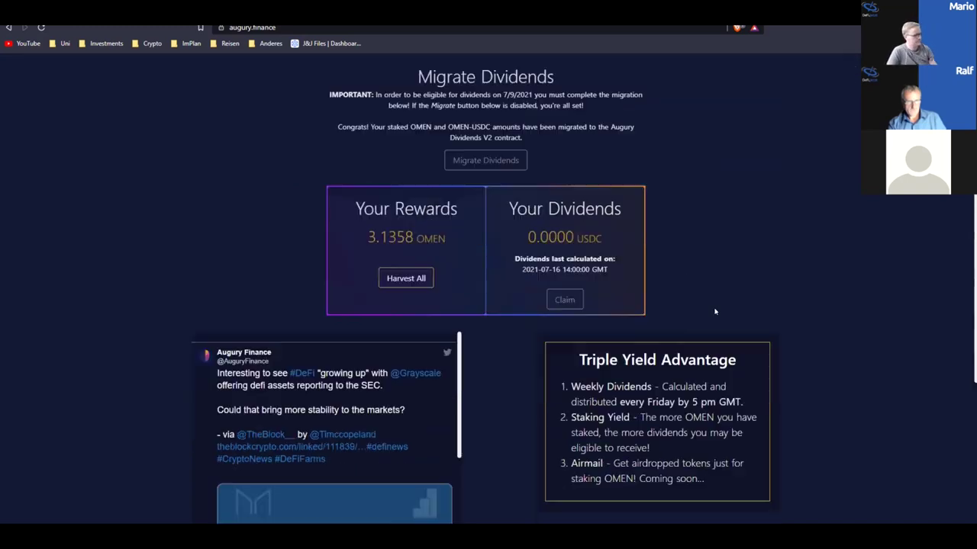
scroll(715, 311, down, 3)
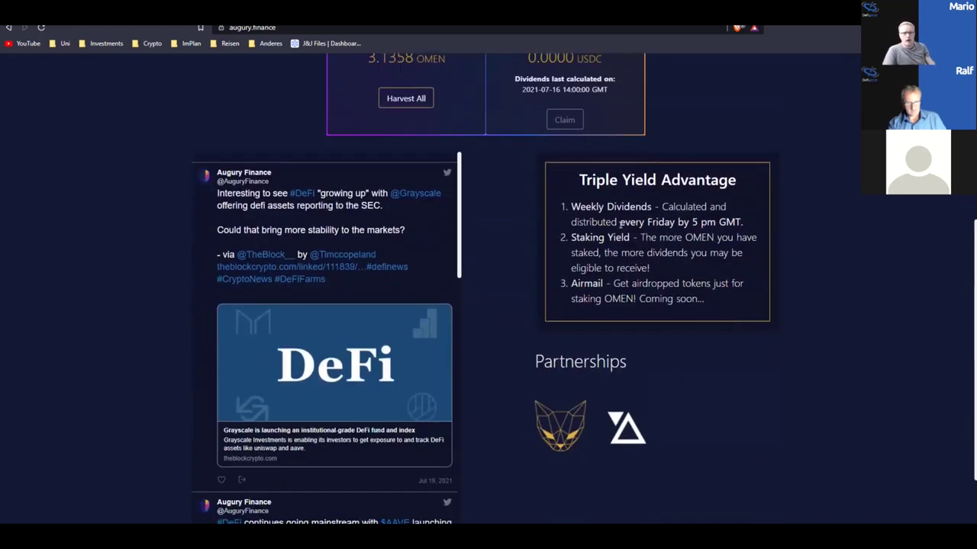
scroll(619, 224, up, 2)
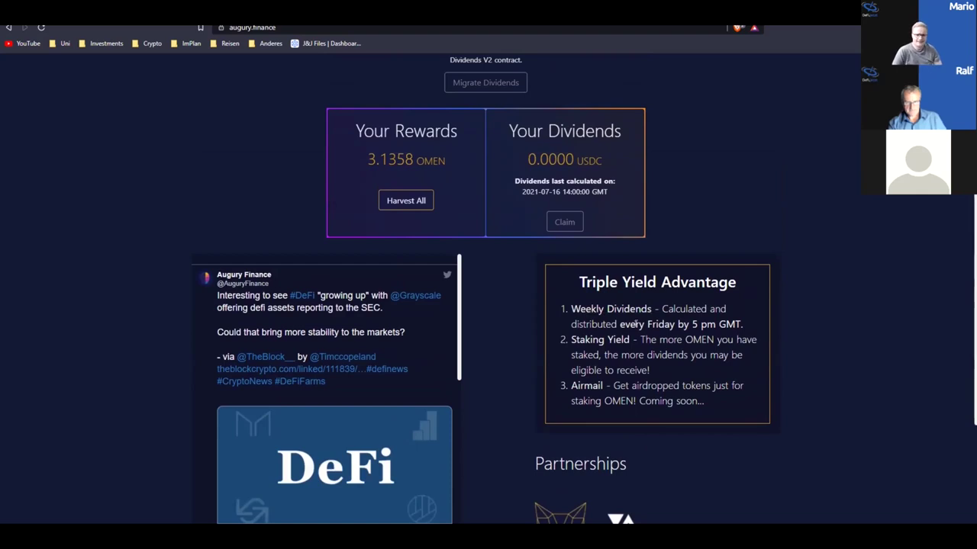
drag(742, 324, 570, 309)
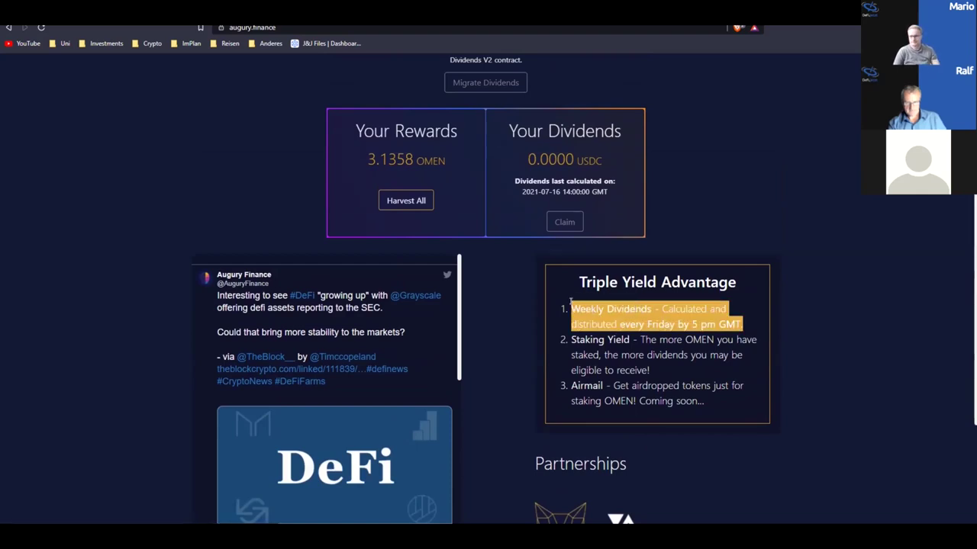
scroll(725, 278, up, 1)
scroll(724, 277, up, 4)
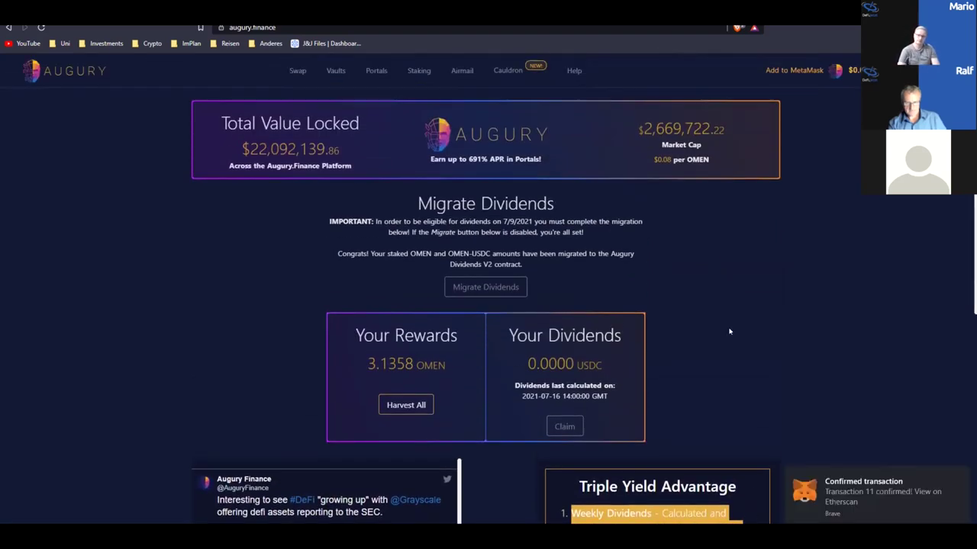
Expand the dividend-bearing OMEN vault, highlight its USDC dividend eligibility and compare the vaults with the Portals list.
click(336, 70)
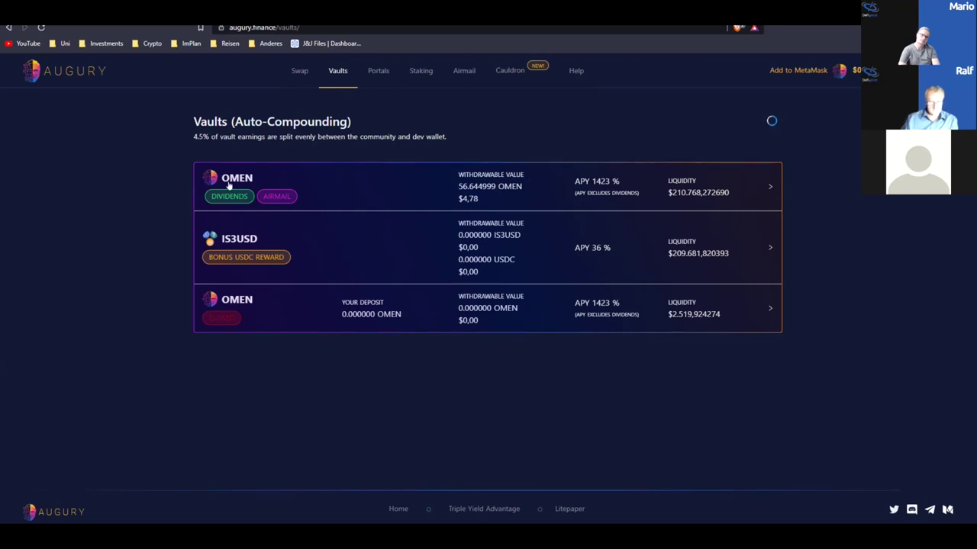
click(321, 174)
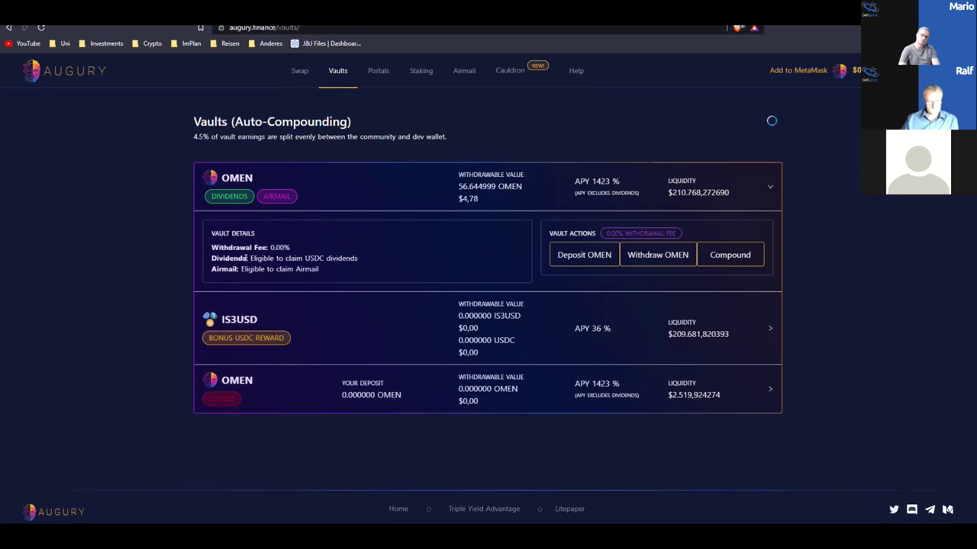
drag(356, 260, 249, 258)
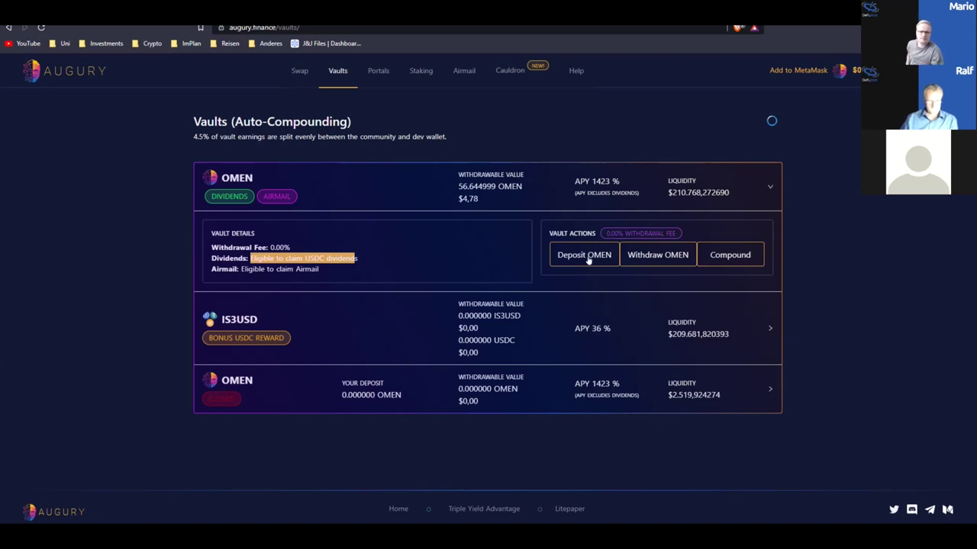
click(379, 71)
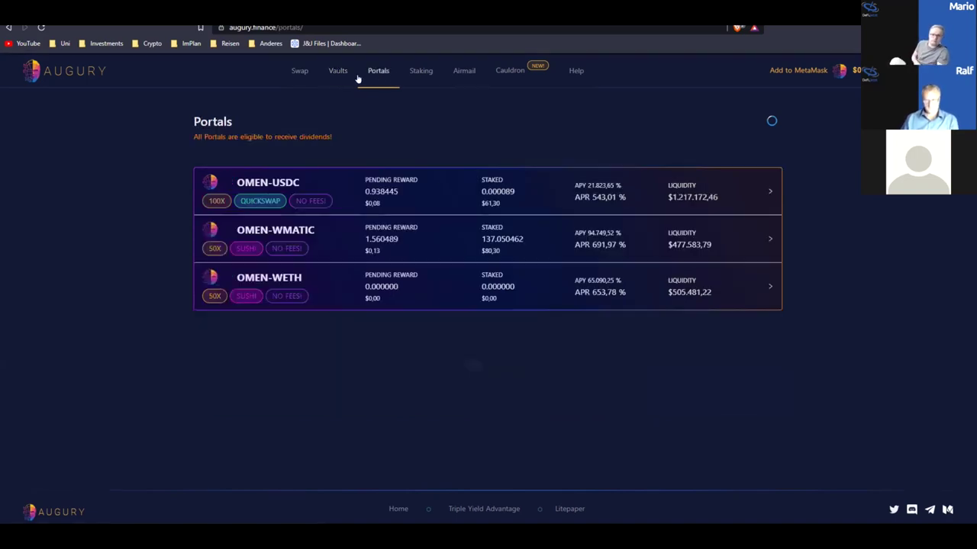
click(333, 71)
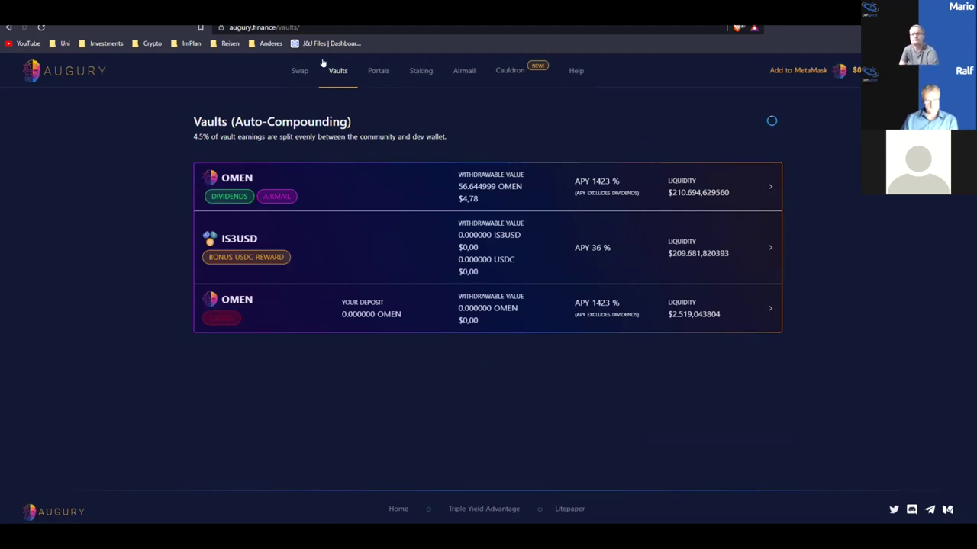
Revisit the Cauldron listing and highlight the claimable USDC dividends amount on the Augury home page.
click(75, 75)
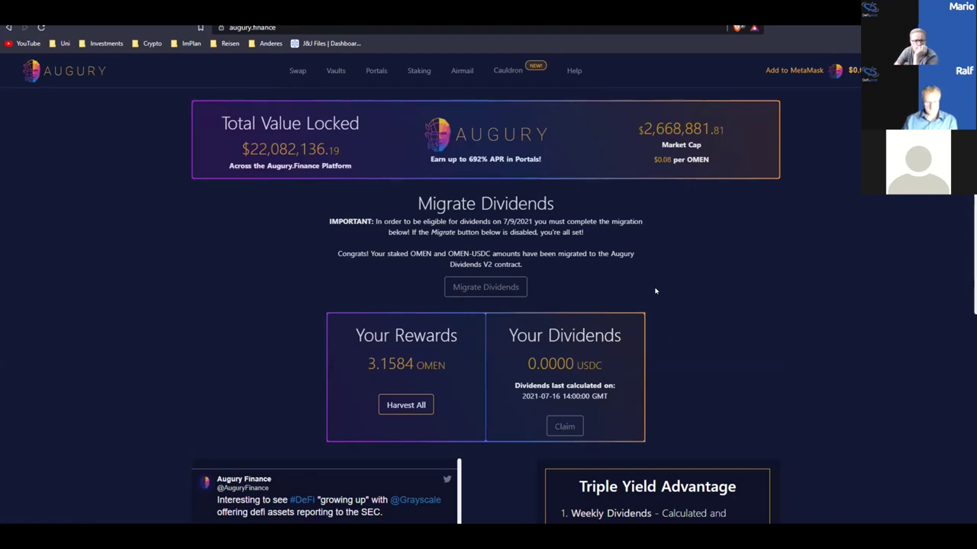
click(496, 73)
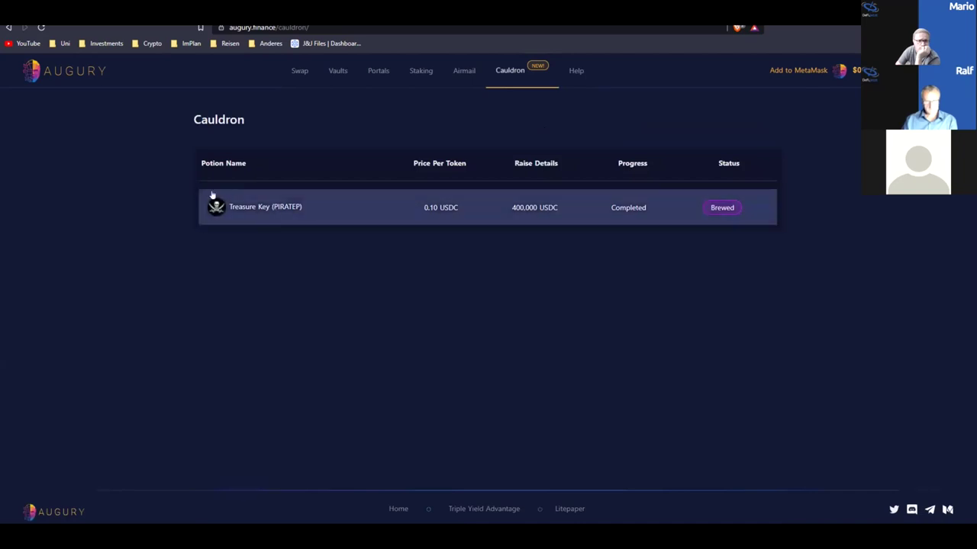
click(497, 203)
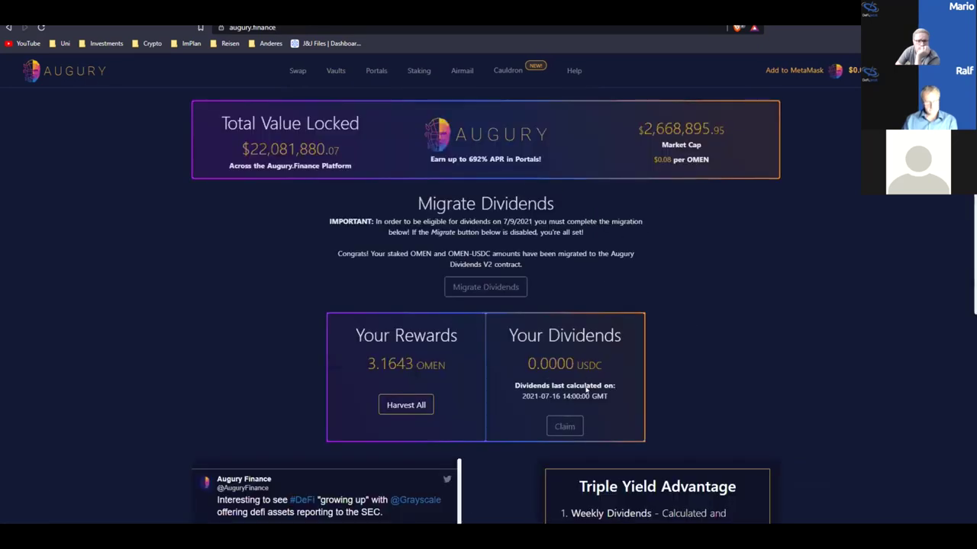
double_click(530, 360)
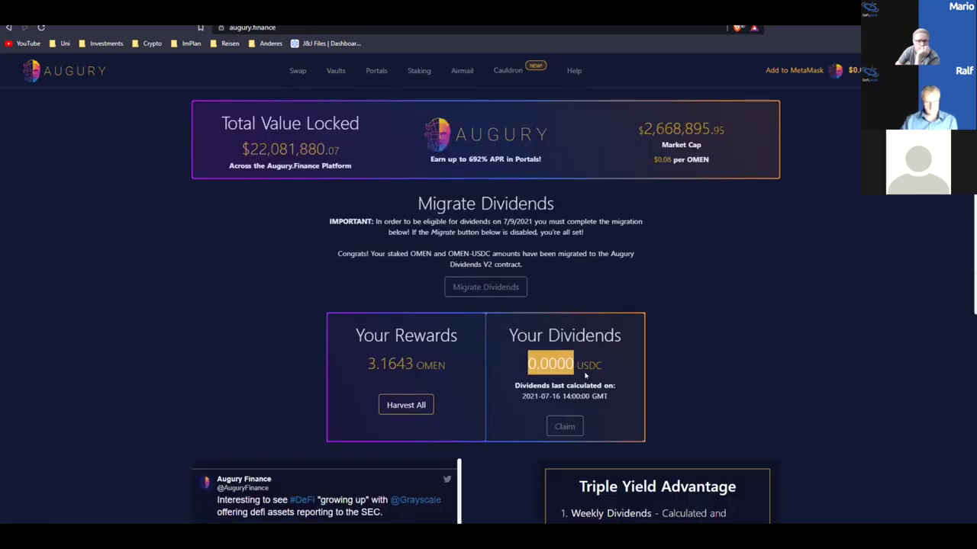
scroll(586, 373, down, 3)
scroll(446, 97, up, 3)
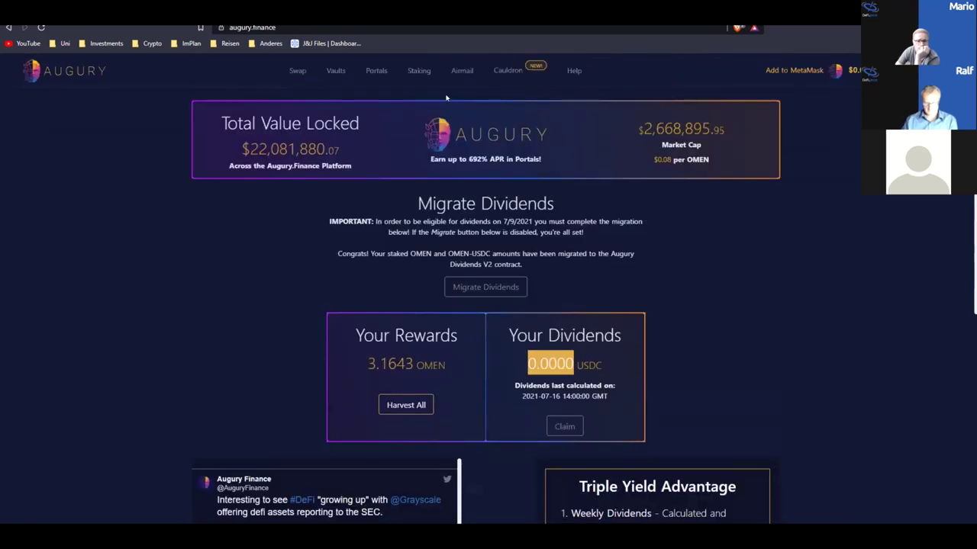
Review the yields of the OMEN liquidity pairs in Portals and of the single tokens in Staking.
click(379, 71)
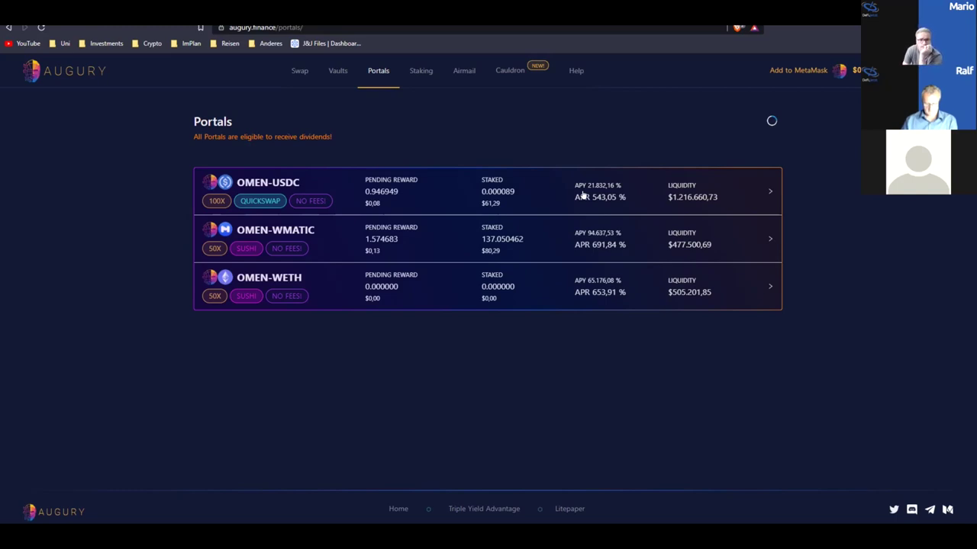
click(421, 70)
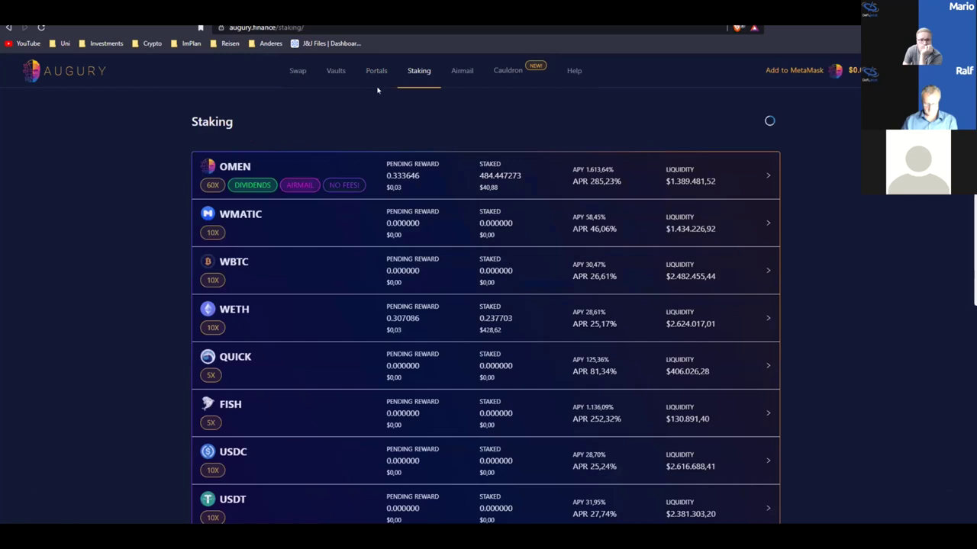
Examine the CRYSTL airdrop in Airmail, highlighting its token name and availability date, and revisit the Portals and Staking lists.
click(379, 71)
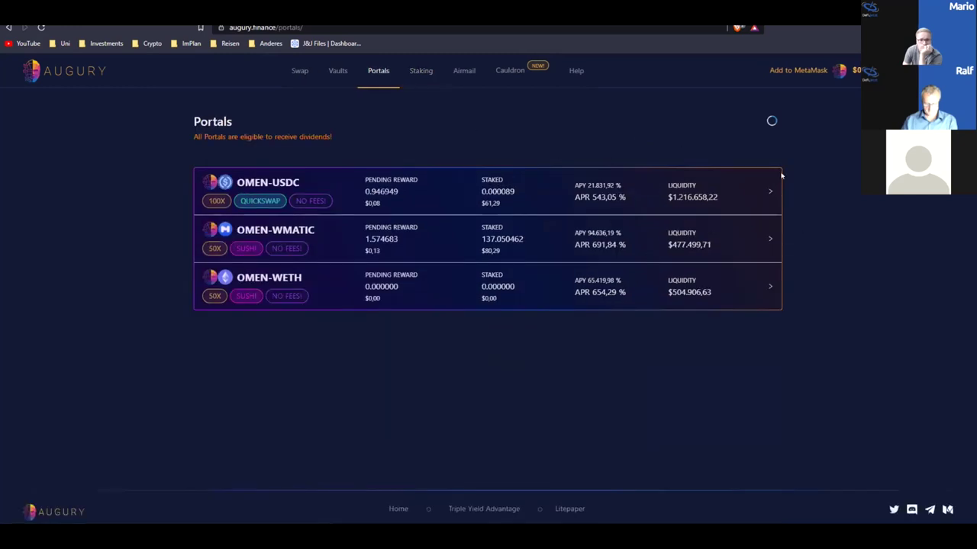
click(462, 70)
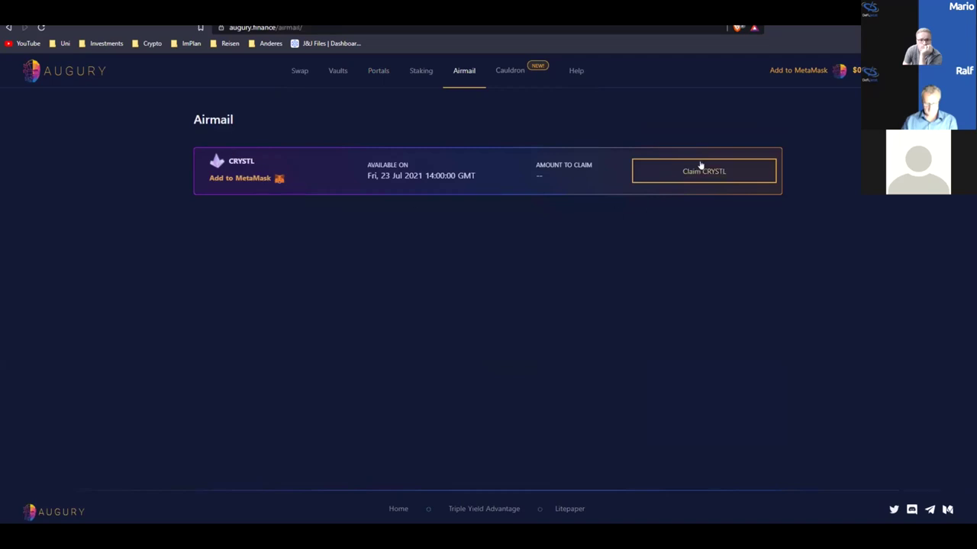
drag(367, 163, 424, 177)
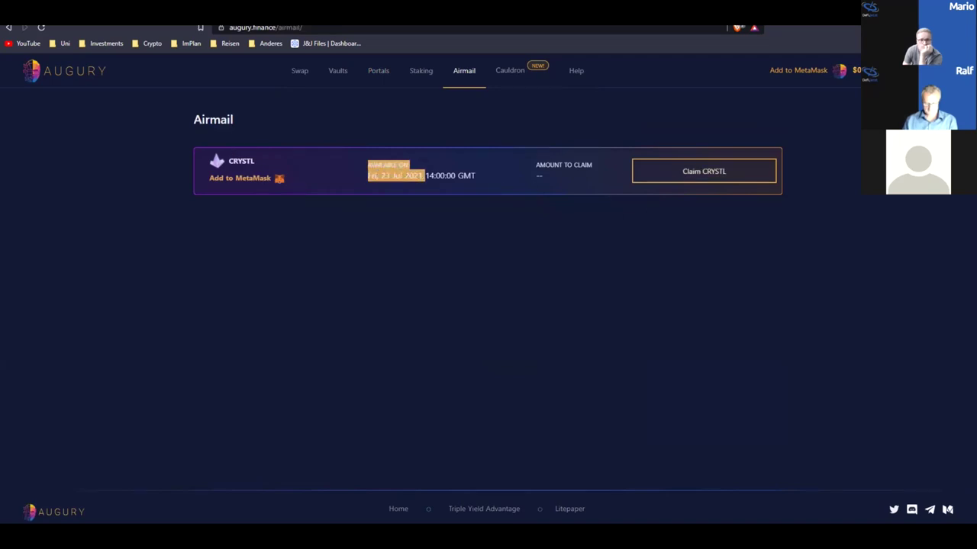
click(386, 229)
drag(265, 162, 227, 155)
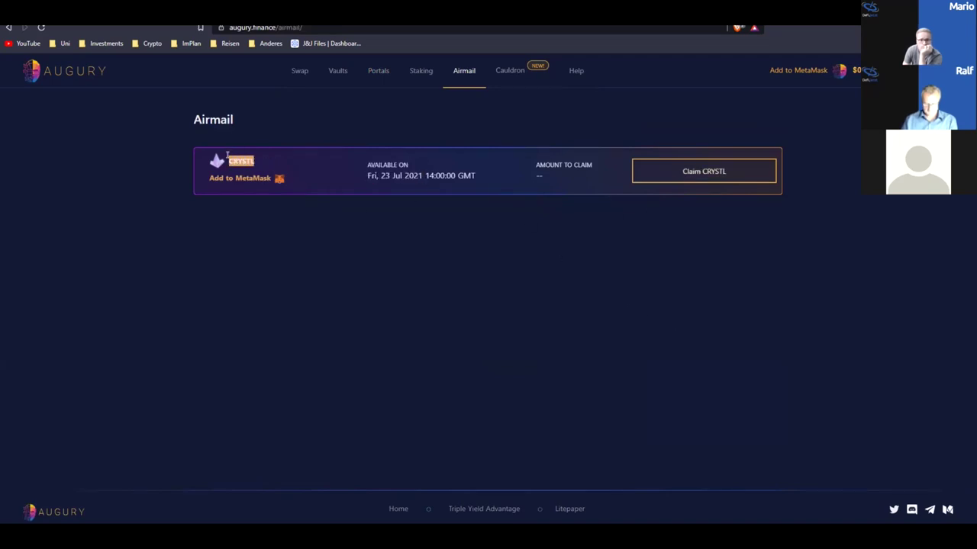
click(377, 299)
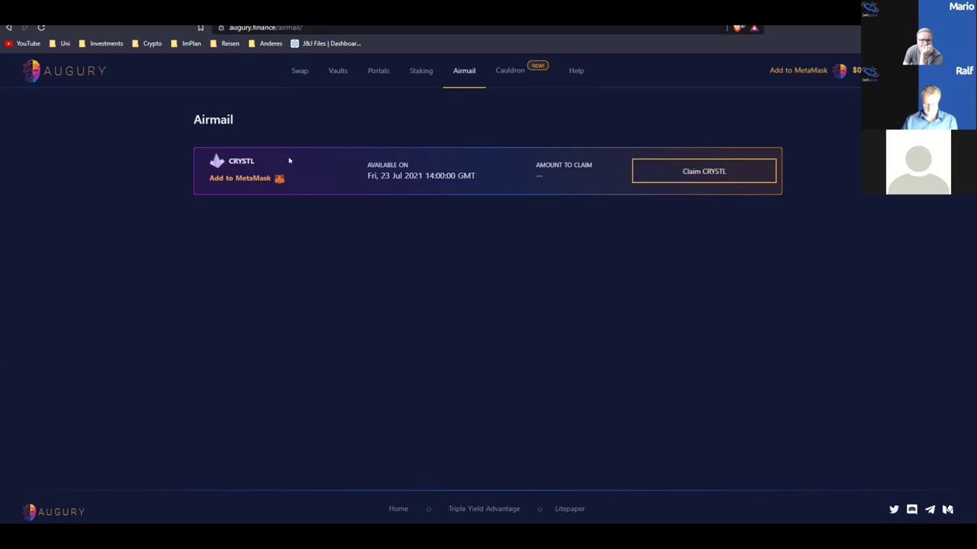
click(418, 74)
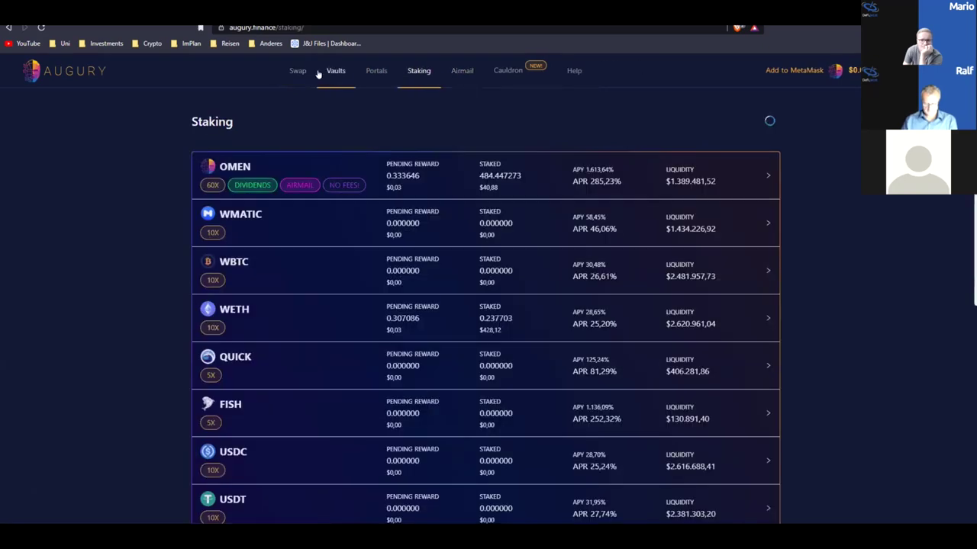
click(321, 74)
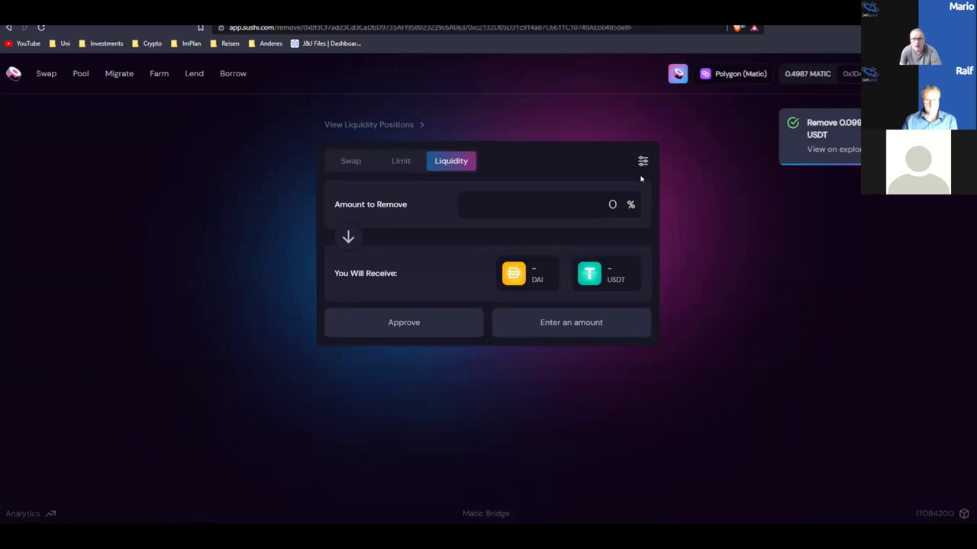
Switch to SushiSwap's liquidity positions, dismiss the provider rewards notice and check the recent transactions in the MetaMask wallet.
click(80, 73)
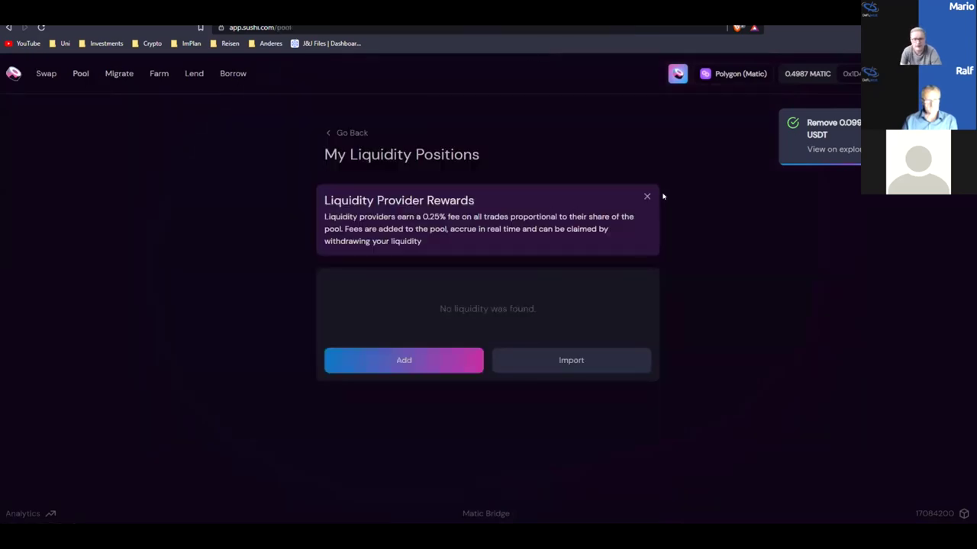
click(645, 199)
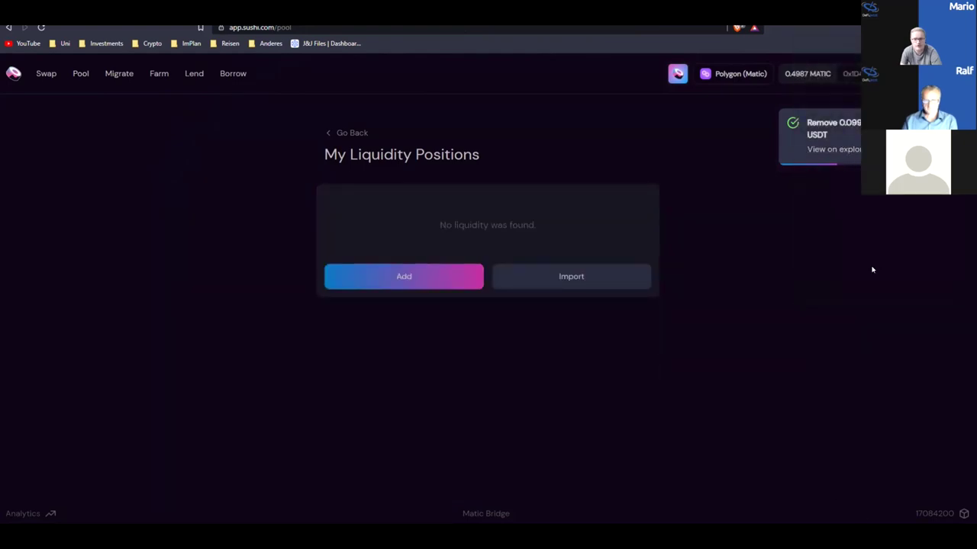
scroll(821, 270, down, 2)
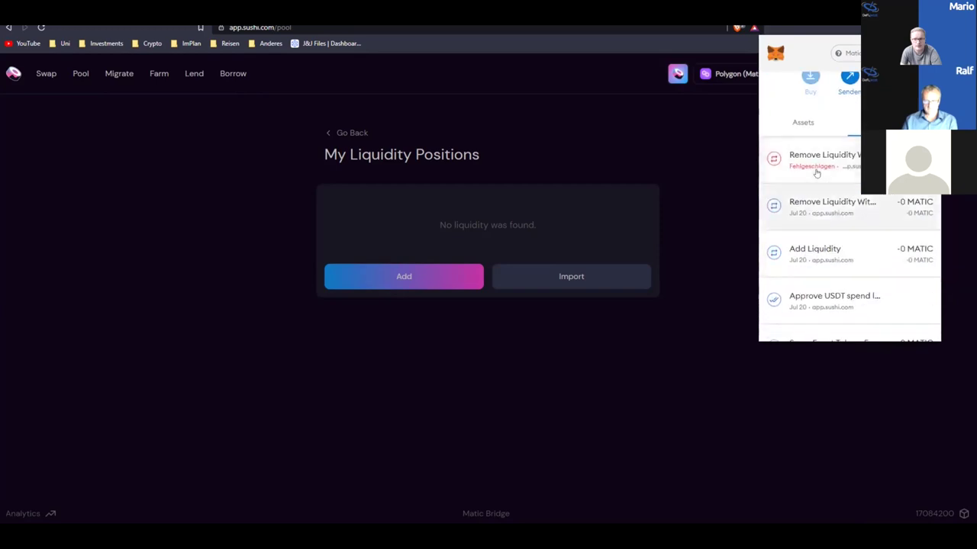
click(738, 186)
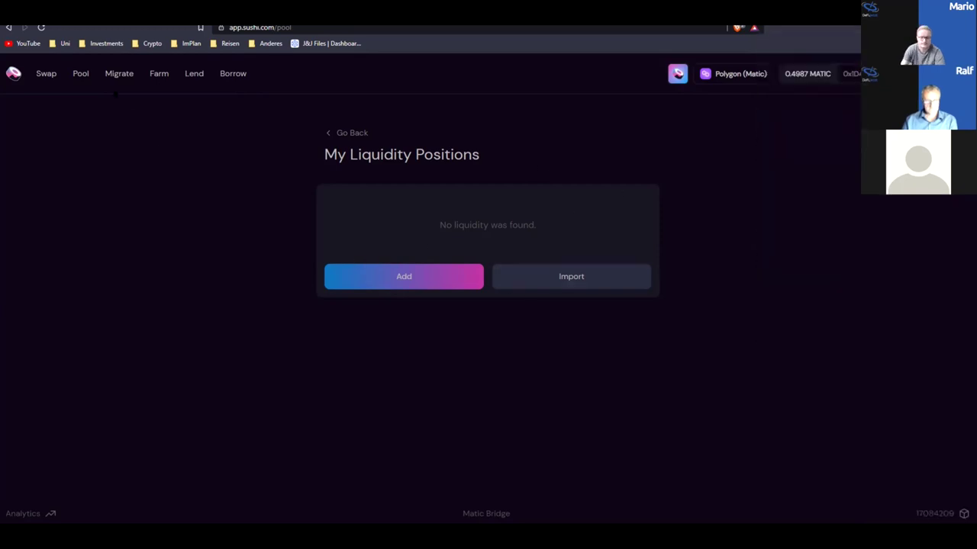
Set up a swap of the full 0.09993 USDT balance to USDC.
click(81, 74)
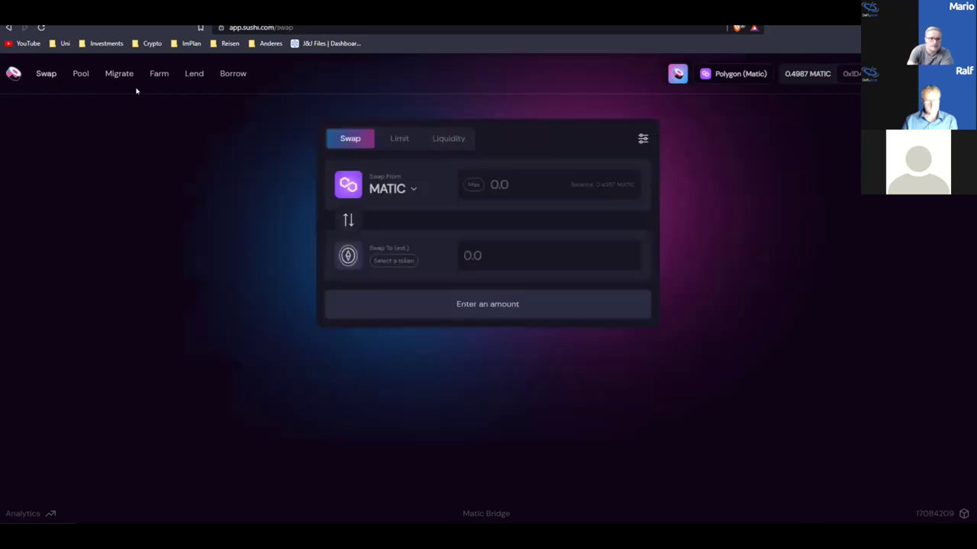
click(412, 188)
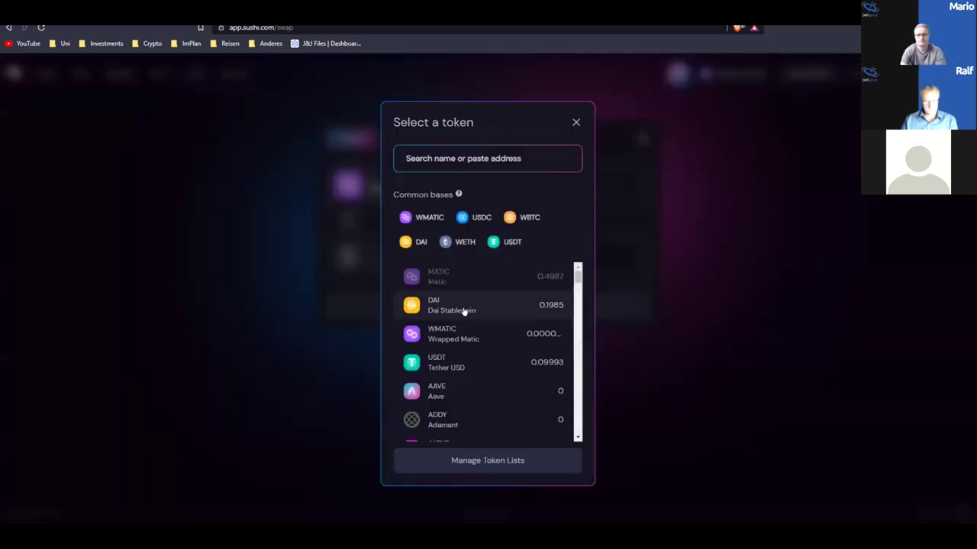
scroll(488, 320, down, 1)
click(556, 310)
click(377, 259)
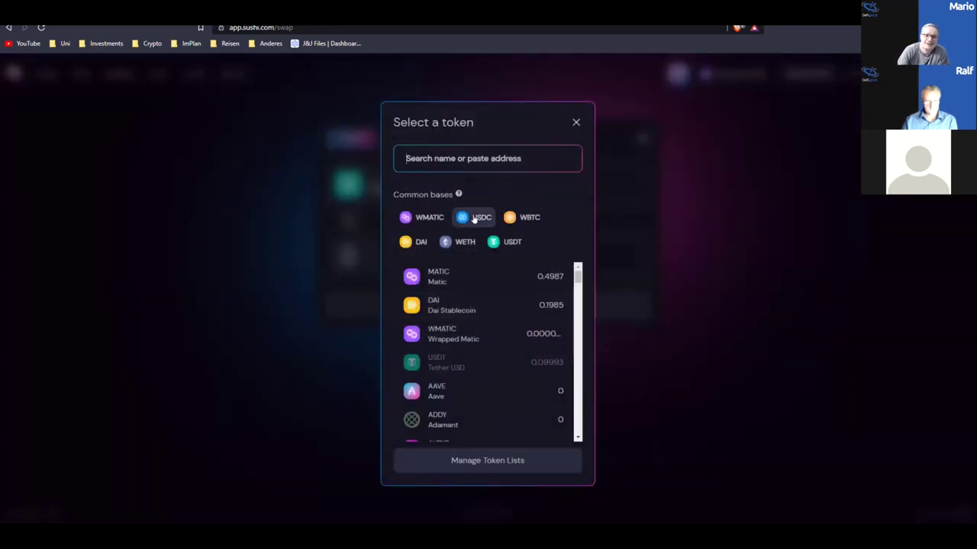
click(475, 219)
click(473, 184)
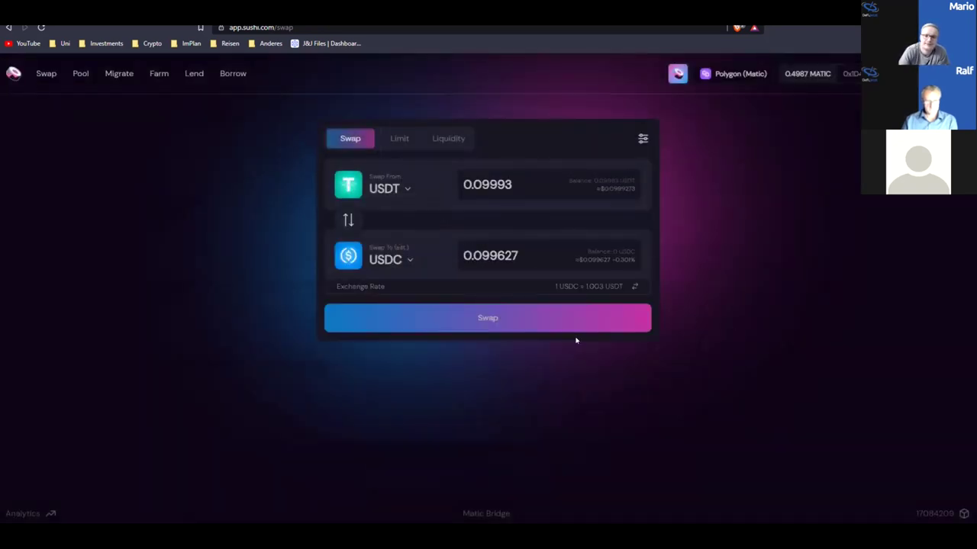
Open the swap confirmation and examine the liquidity provider fee, the xSUSHI fee and the slippage tolerance.
click(475, 322)
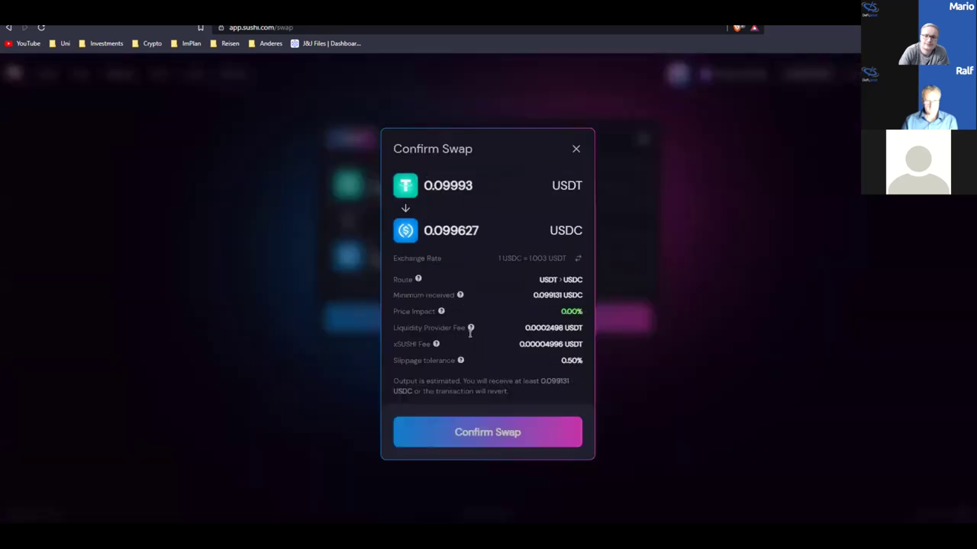
mouse_move(471, 328)
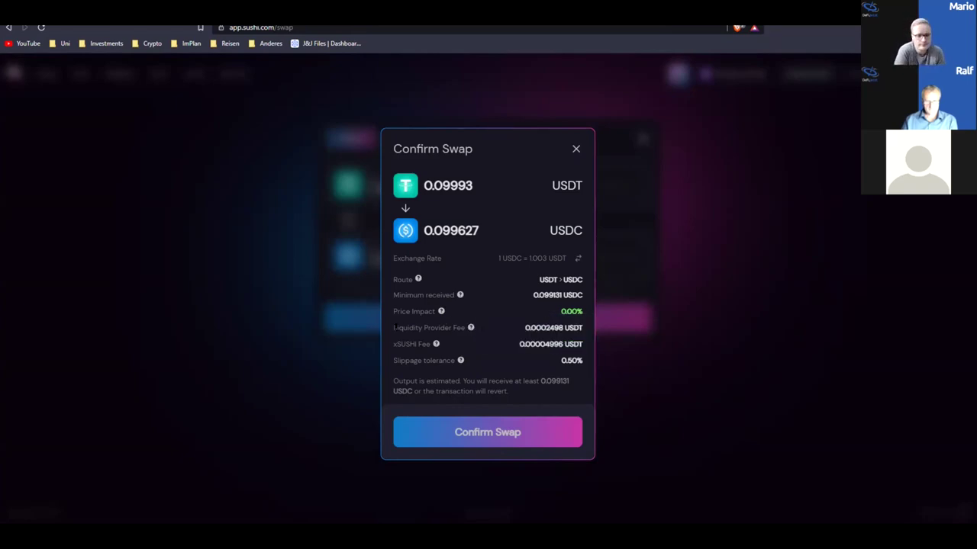
drag(391, 327, 471, 327)
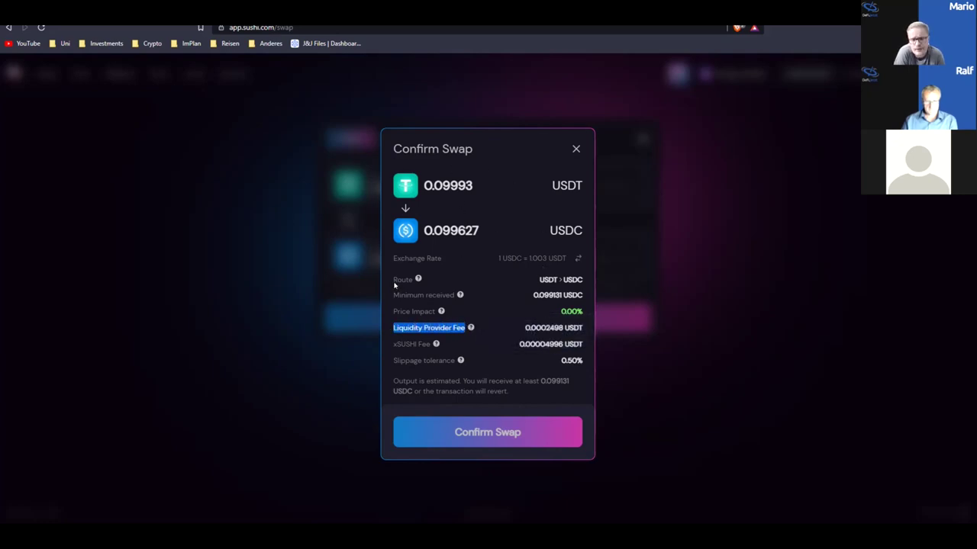
mouse_move(471, 327)
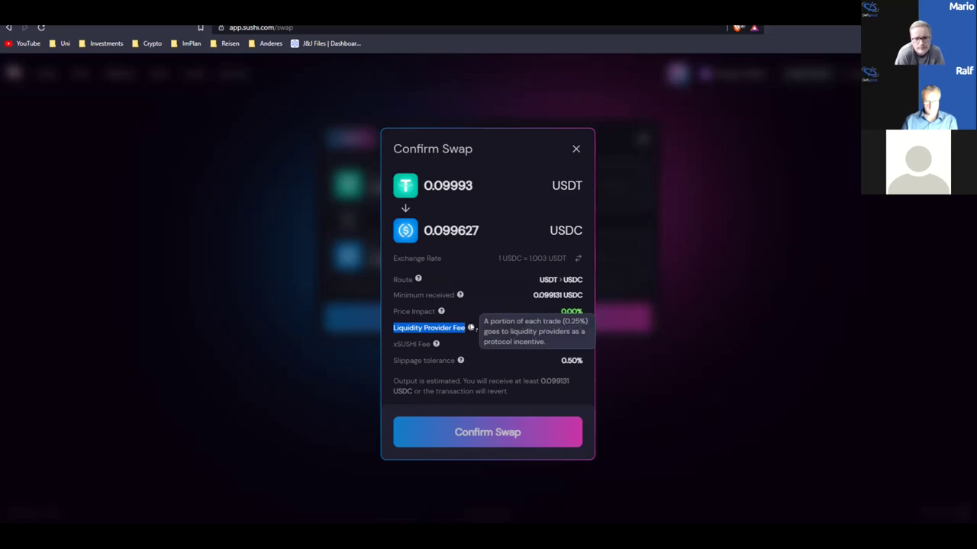
mouse_move(435, 344)
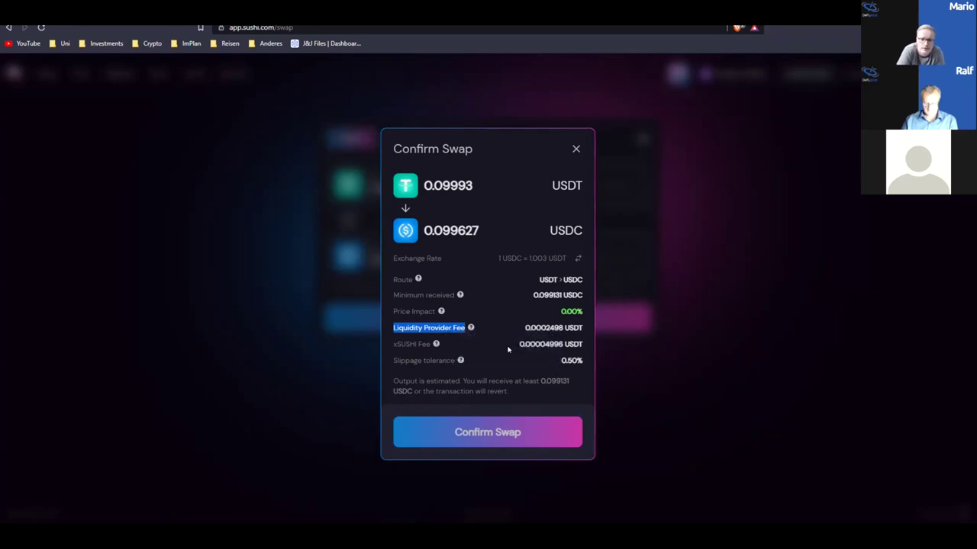
drag(455, 360, 397, 360)
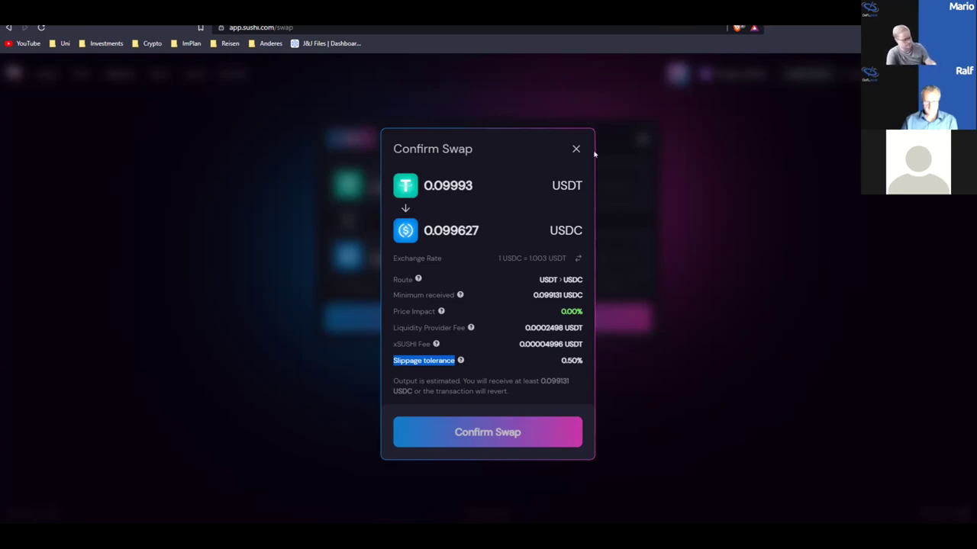
Confirm the USDT to USDC swap in the wallet, add the USDC token to MetaMask and dismiss the submission notice.
click(503, 437)
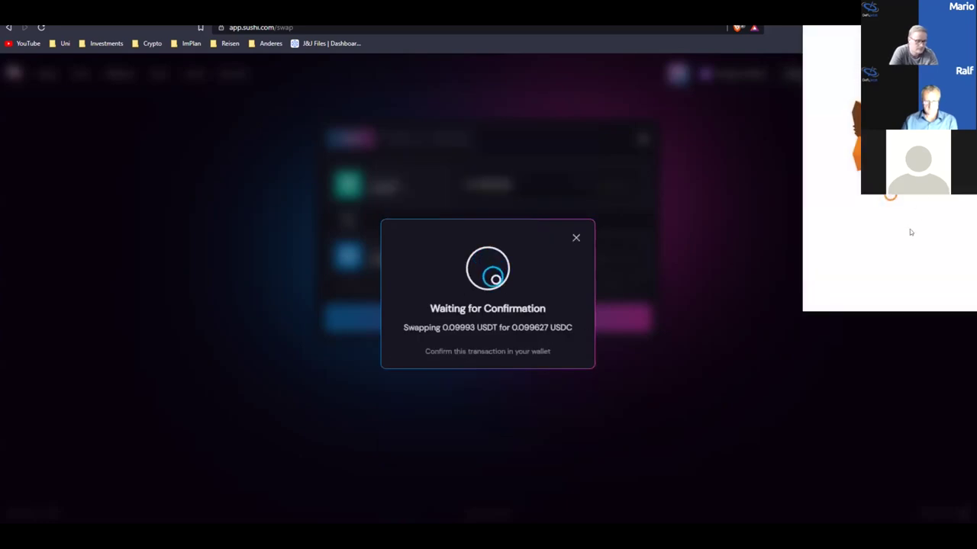
click(923, 284)
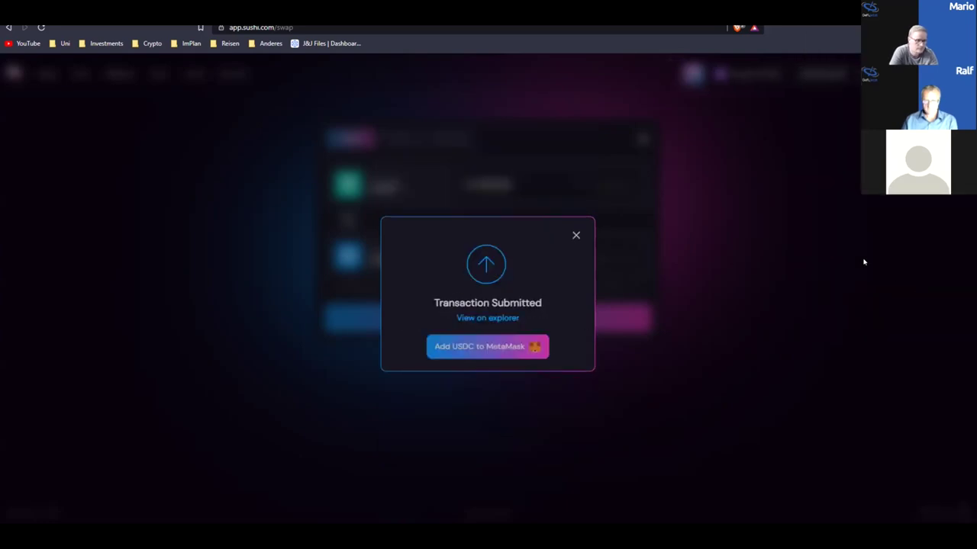
click(481, 348)
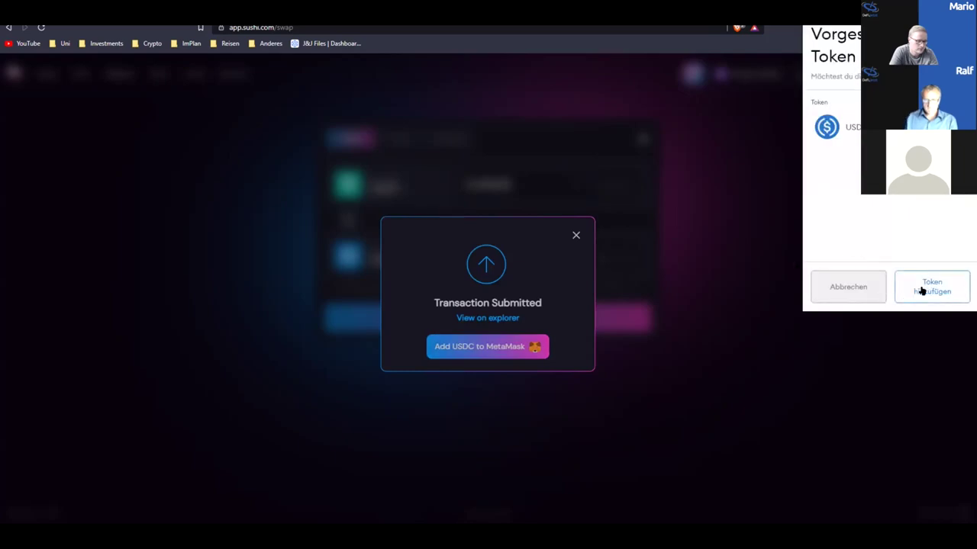
click(925, 287)
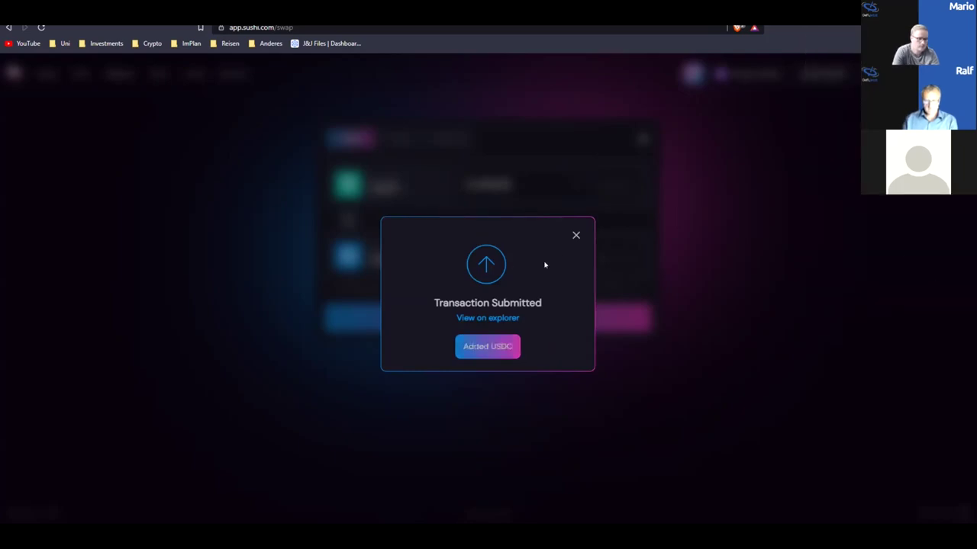
click(576, 237)
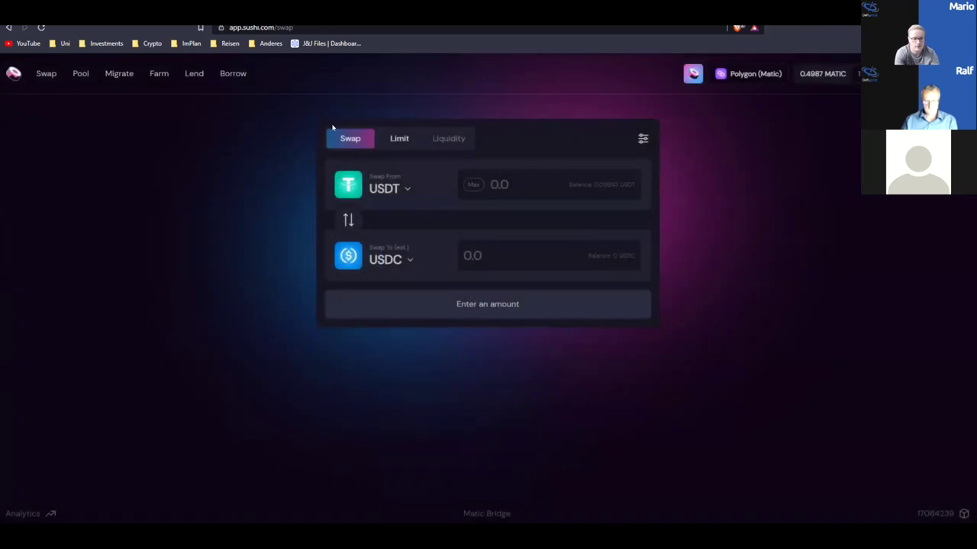
Set up a DAI-USDC liquidity deposit with the maximum USDC balance of 0.099627 and approve USDC spending in the wallet.
click(436, 139)
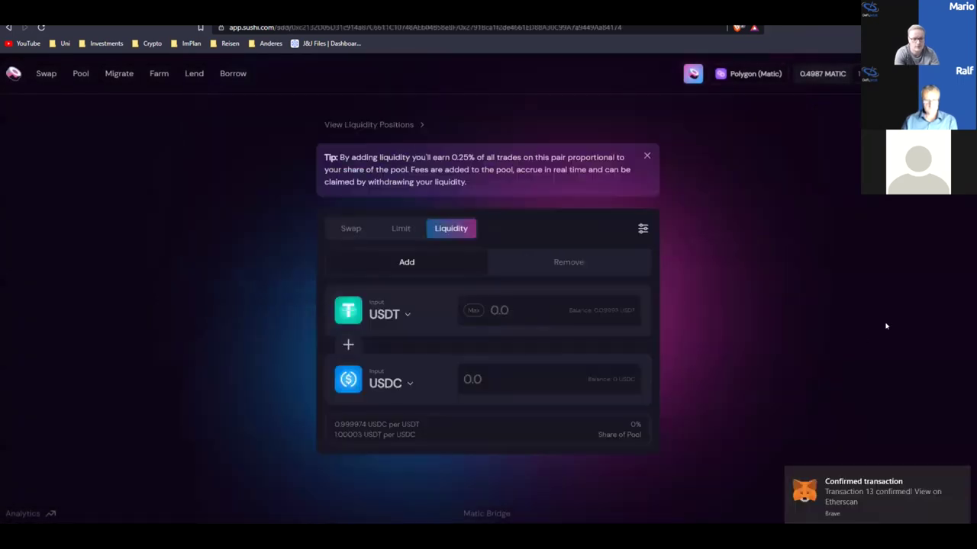
click(403, 316)
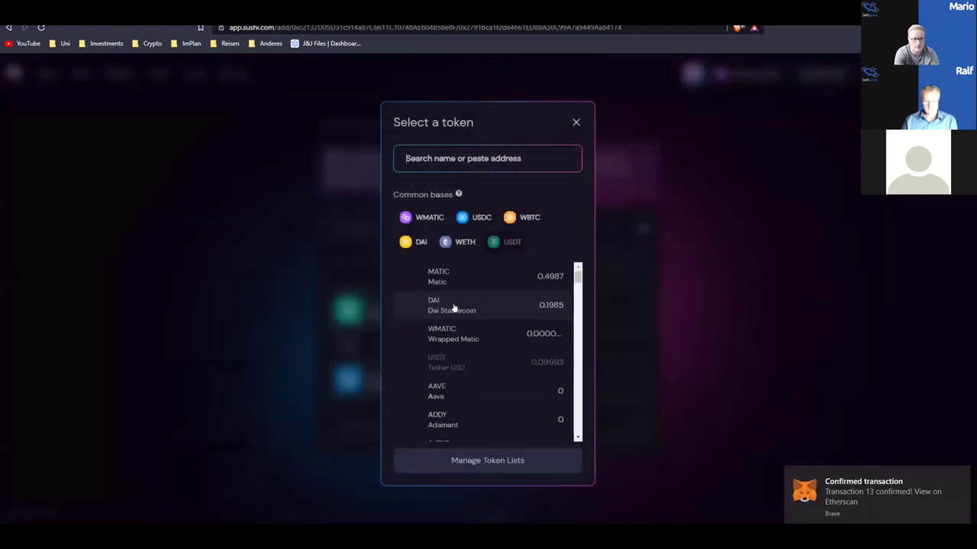
click(494, 305)
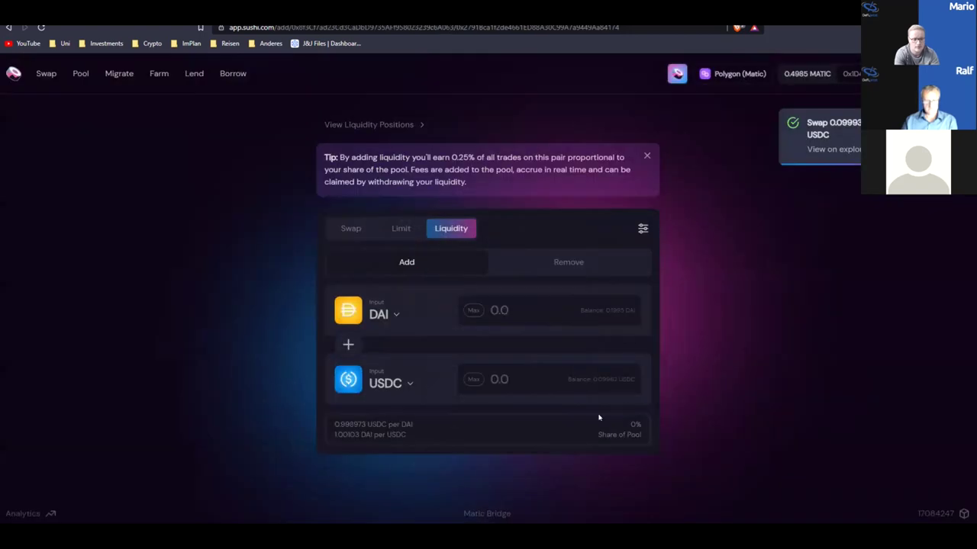
click(473, 380)
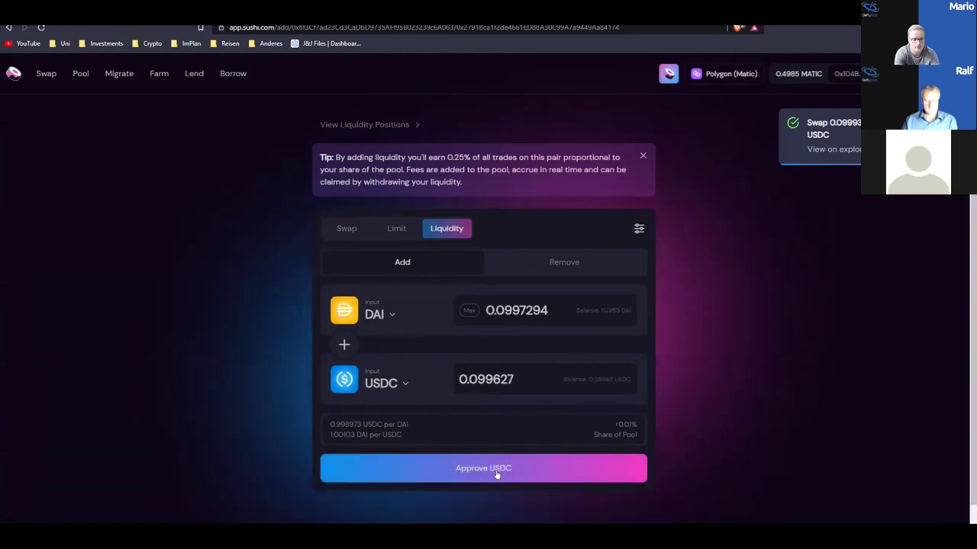
click(497, 474)
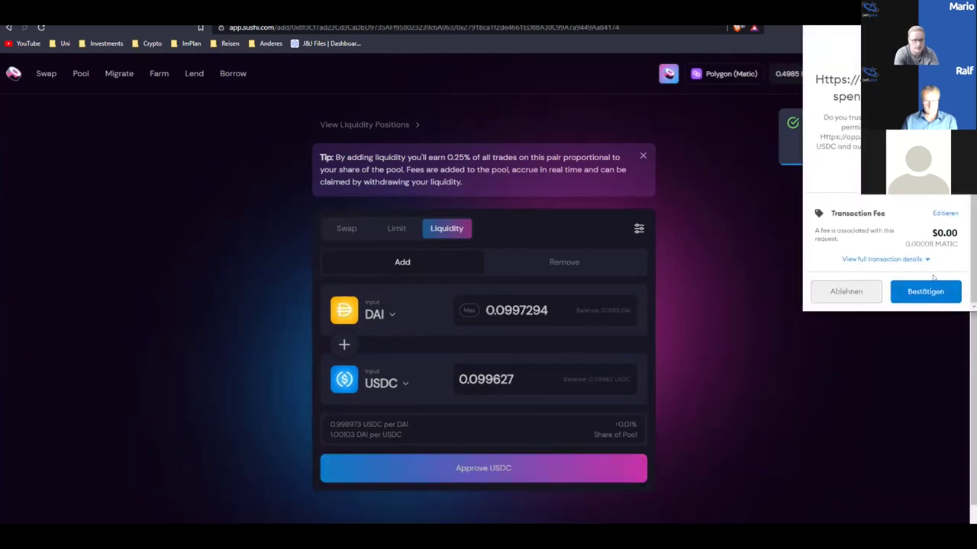
click(925, 288)
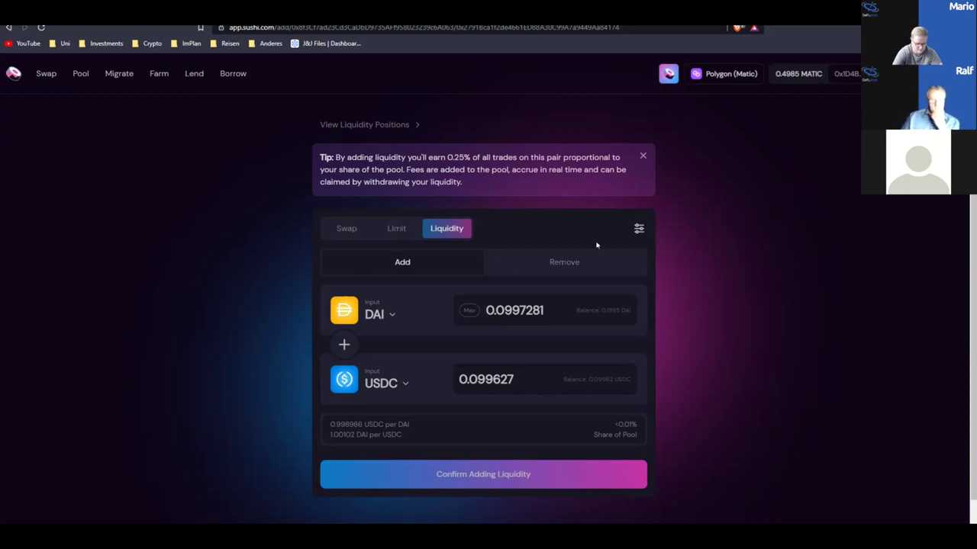
Supply 0.0997281 DAI and 0.099627 USDC to the pool, confirm the transaction in the wallet and dismiss the submission notice.
click(489, 478)
click(506, 400)
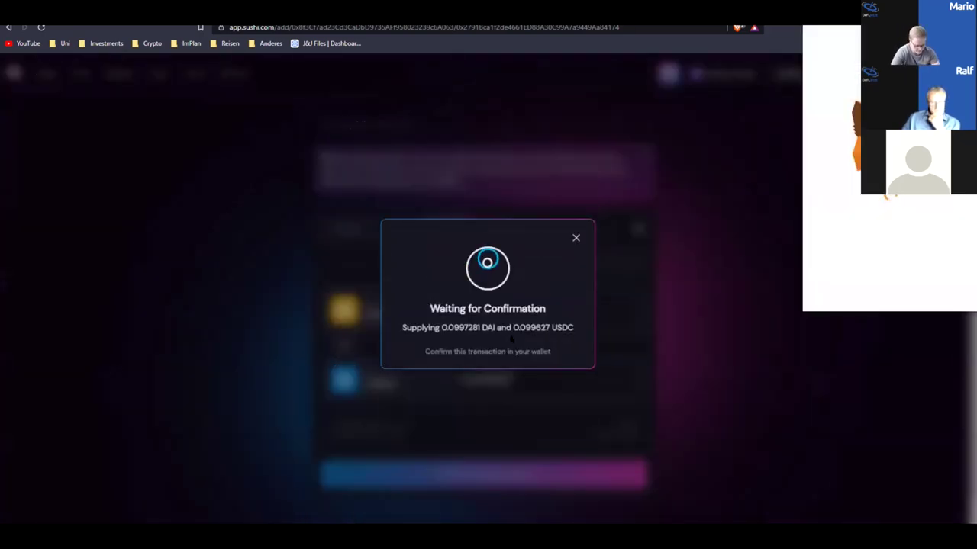
click(920, 302)
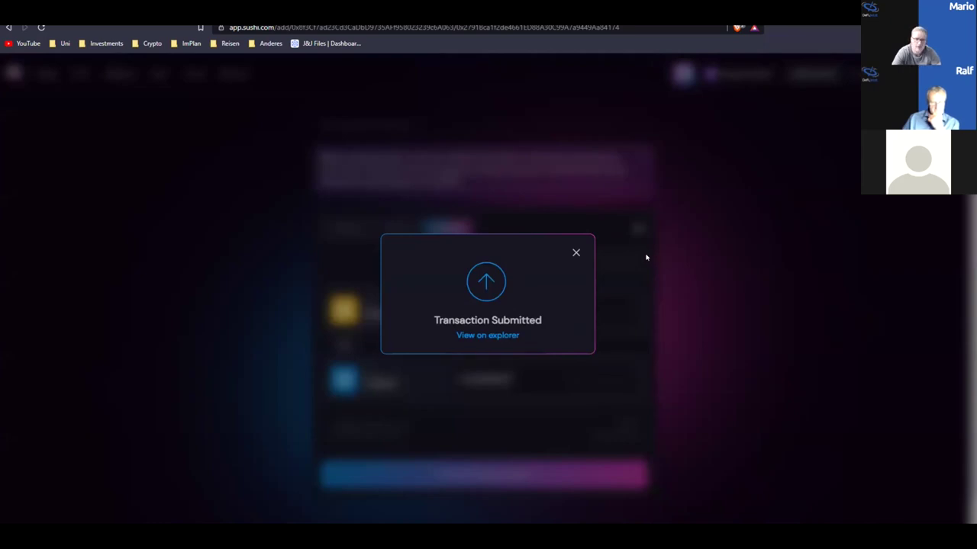
click(575, 254)
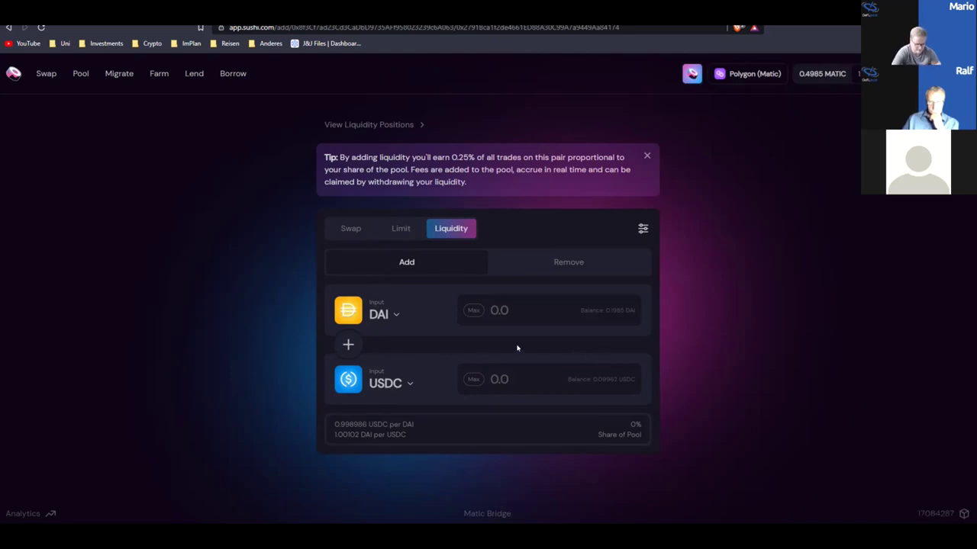
Check the DAI-USDC deposit in the account's recent transactions, look through the other open tabs and close the account details.
click(857, 74)
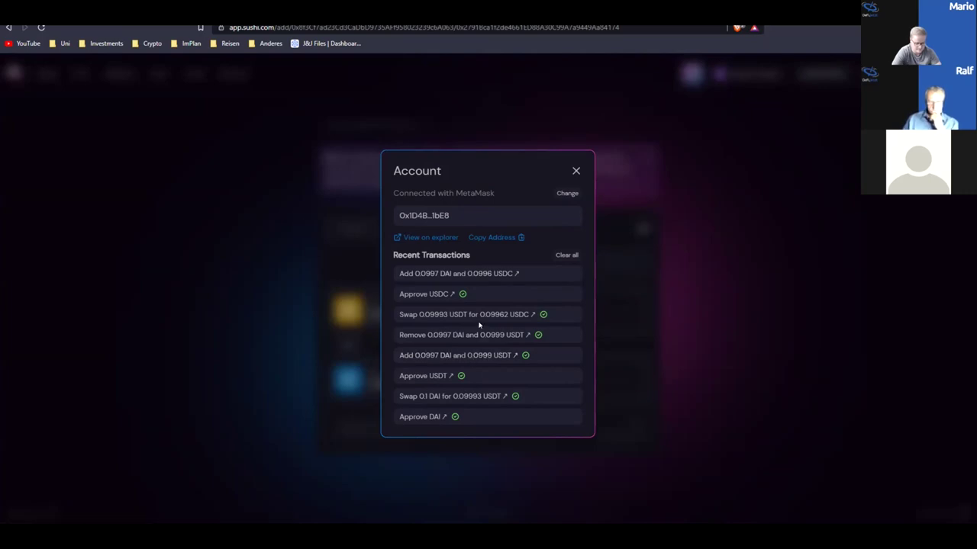
key(ctrl+Tab)
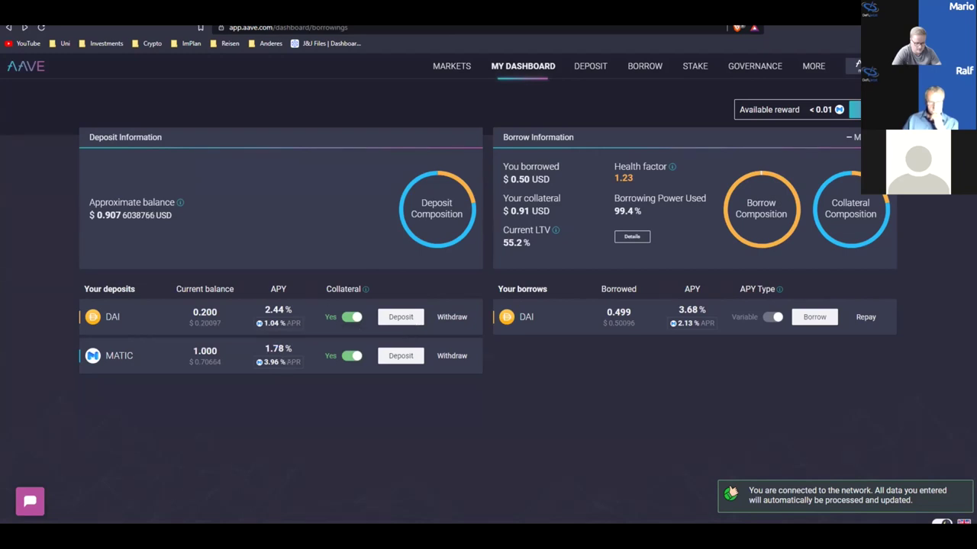
key(ctrl+Tab)
key(Escape)
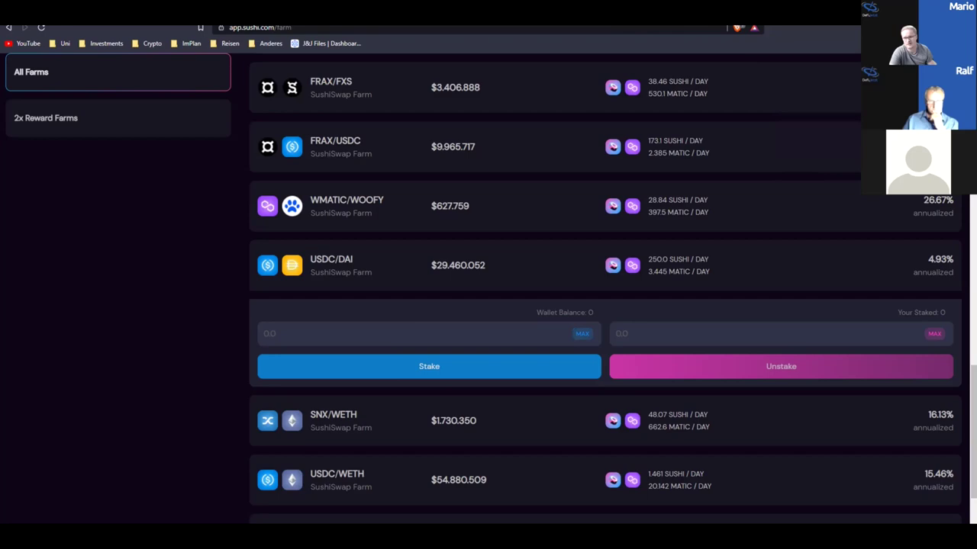
key(ctrl+Tab)
click(575, 170)
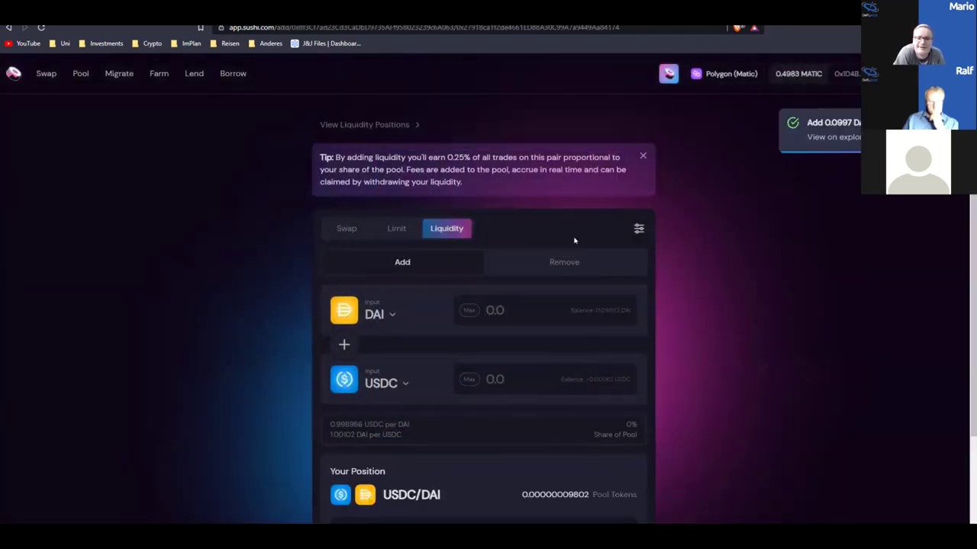
Examine the pool tokens, pool share and pooled amounts of the new USDC/DAI position.
scroll(595, 245, down, 2)
scroll(305, 340, down, 1)
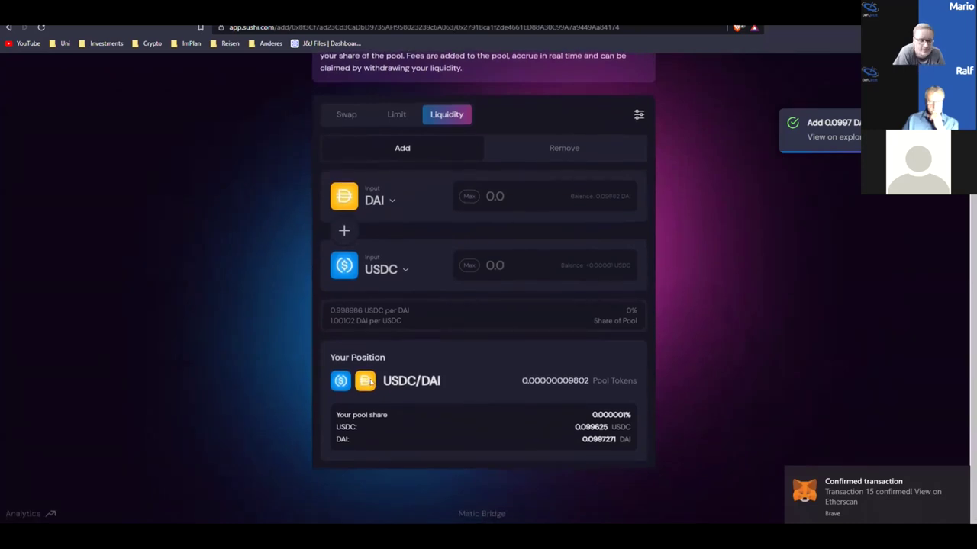
drag(382, 380, 439, 382)
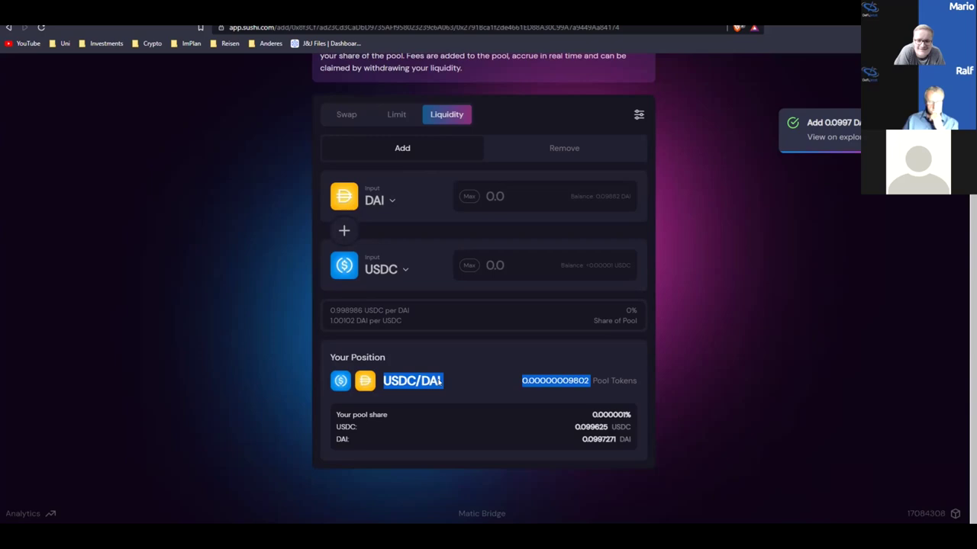
drag(440, 381, 442, 382)
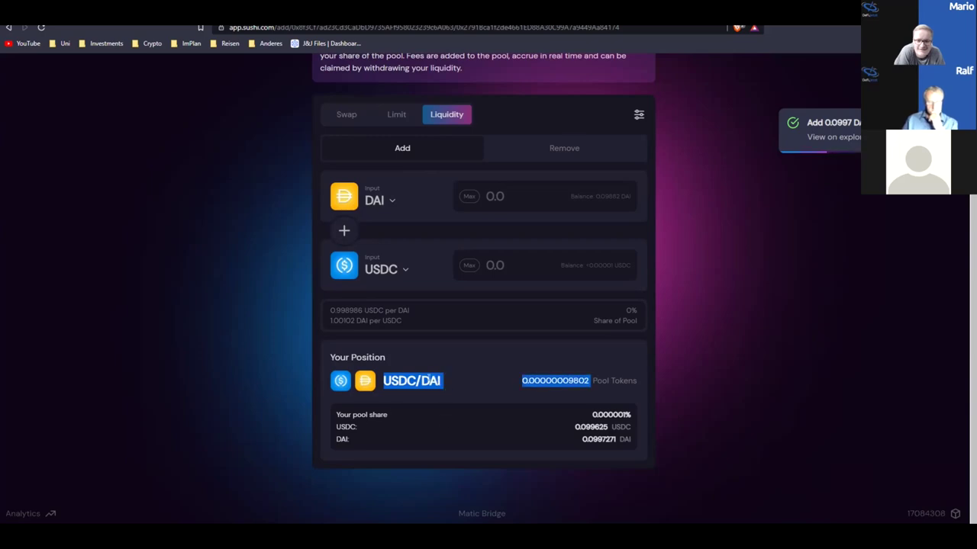
scroll(451, 202, up, 2)
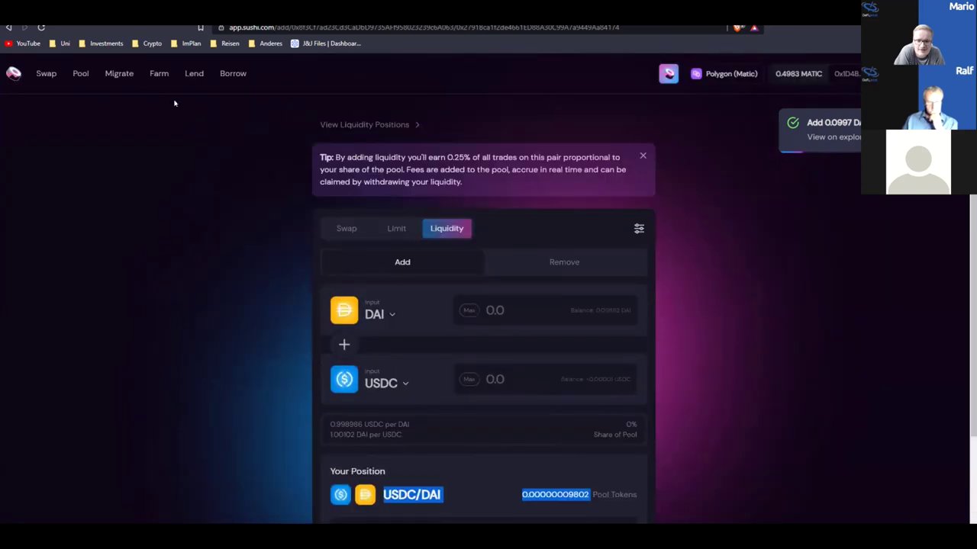
Go to the farm list and expand the staking section of the USDC/DAI farm.
click(79, 74)
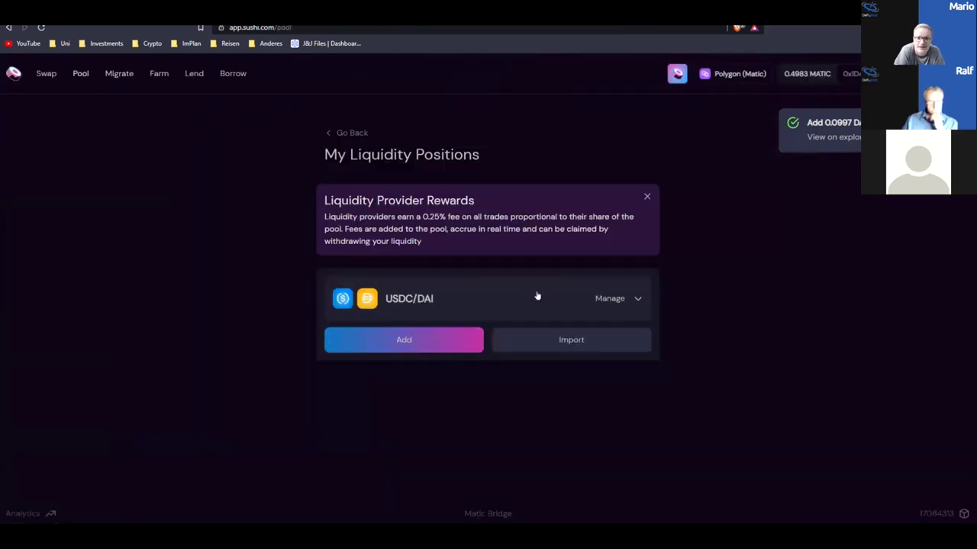
click(46, 73)
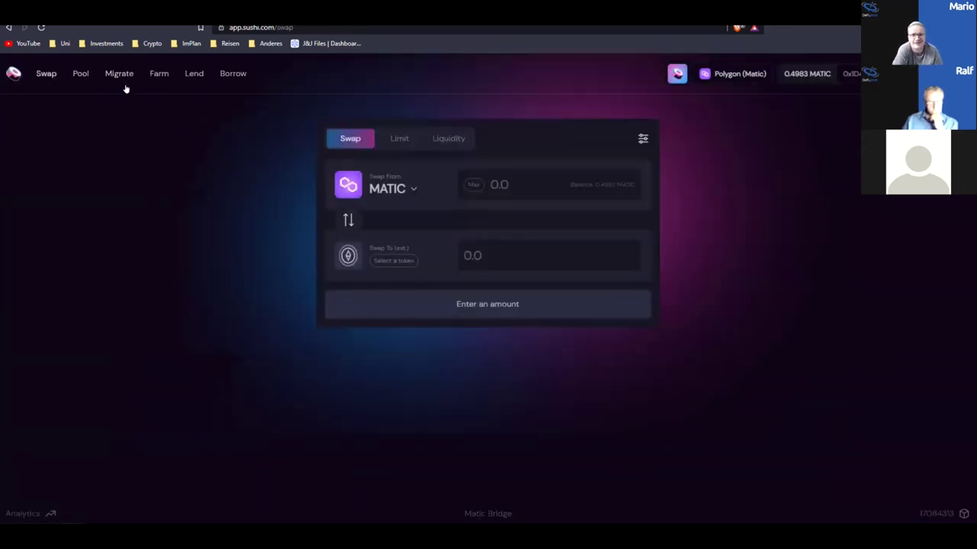
click(159, 73)
scroll(535, 229, down, 12)
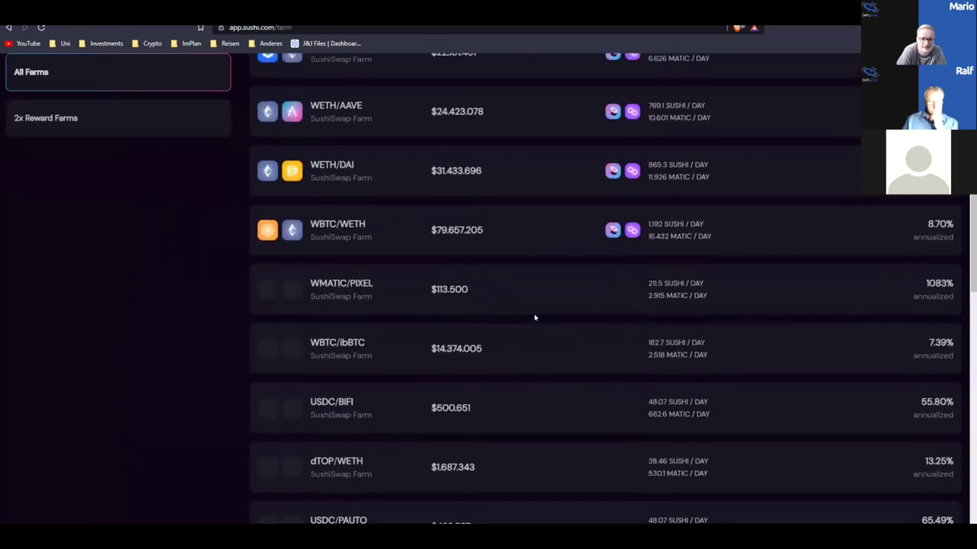
scroll(536, 317, down, 3)
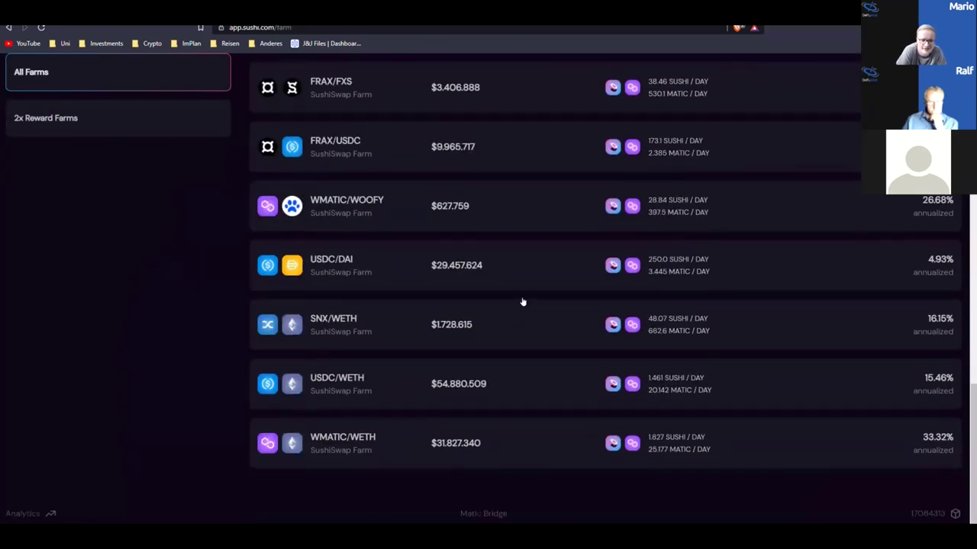
click(407, 269)
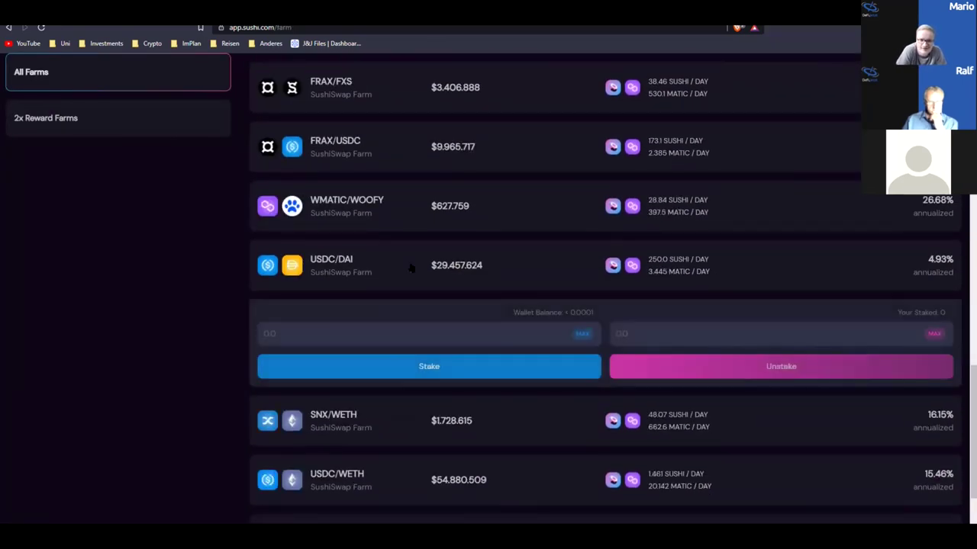
Enter the maximum stake of 0.000000098024212746 for the USDC/DAI farm and approve SLP token spending in the wallet.
click(582, 333)
mouse_move(372, 334)
mouse_down()
mouse_move(263, 333)
mouse_move(371, 333)
mouse_up()
click(470, 374)
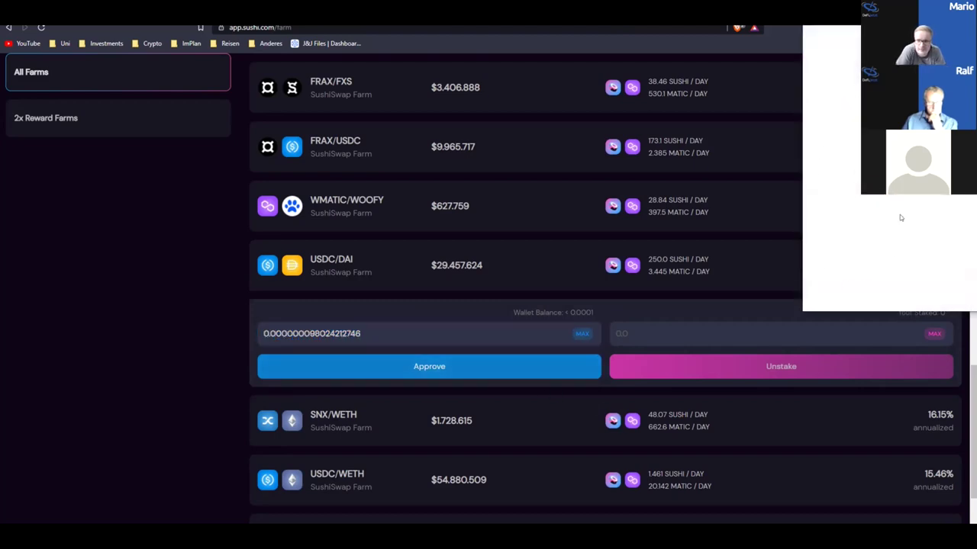
drag(854, 106, 900, 123)
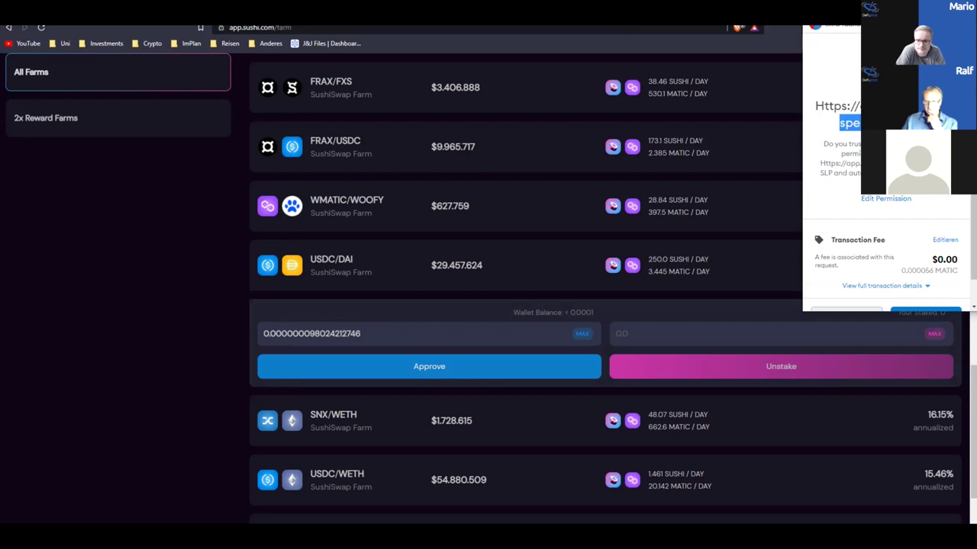
scroll(944, 196, down, 3)
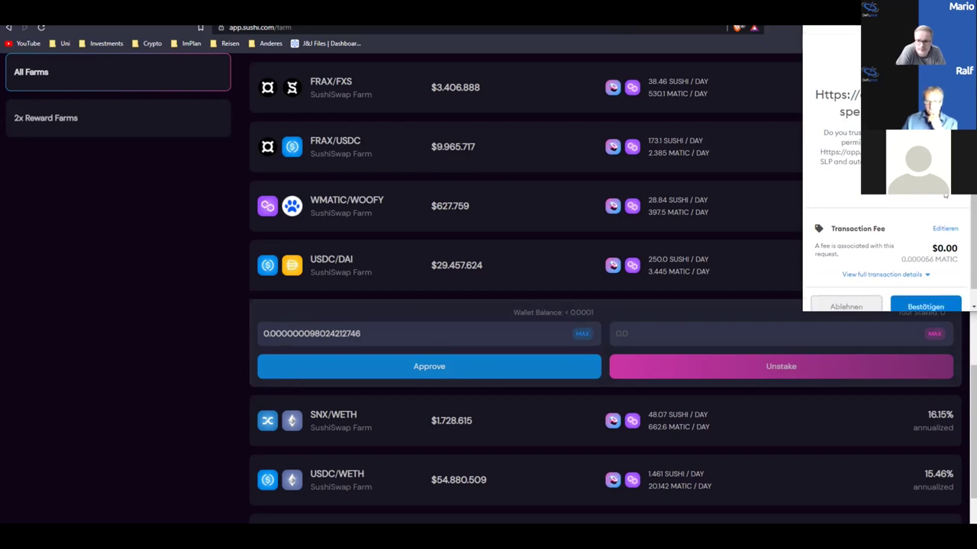
click(928, 292)
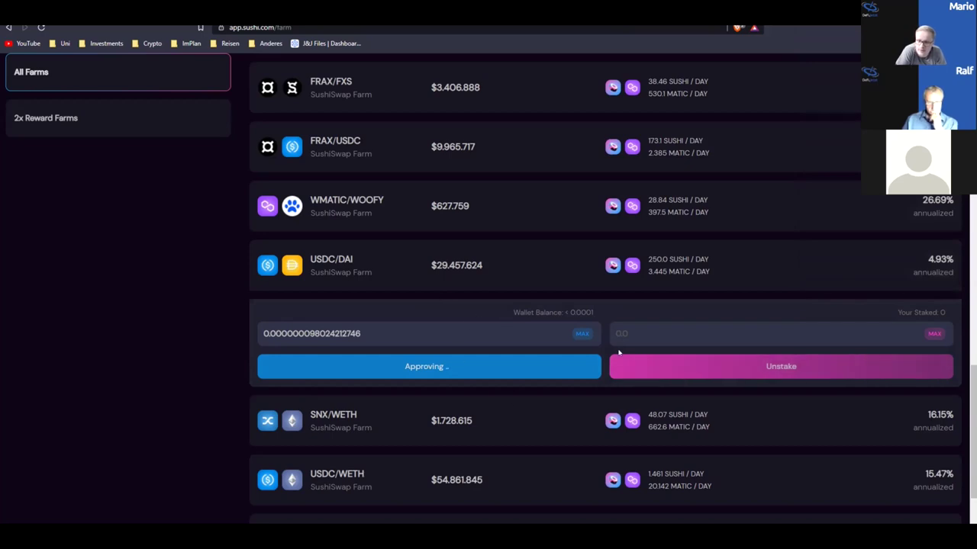
Examine the USDC/DAI farm's daily SUSHI and MATIC rewards and its annualized rate, keeping its staking section expanded.
scroll(741, 279, up, 2)
scroll(743, 278, down, 2)
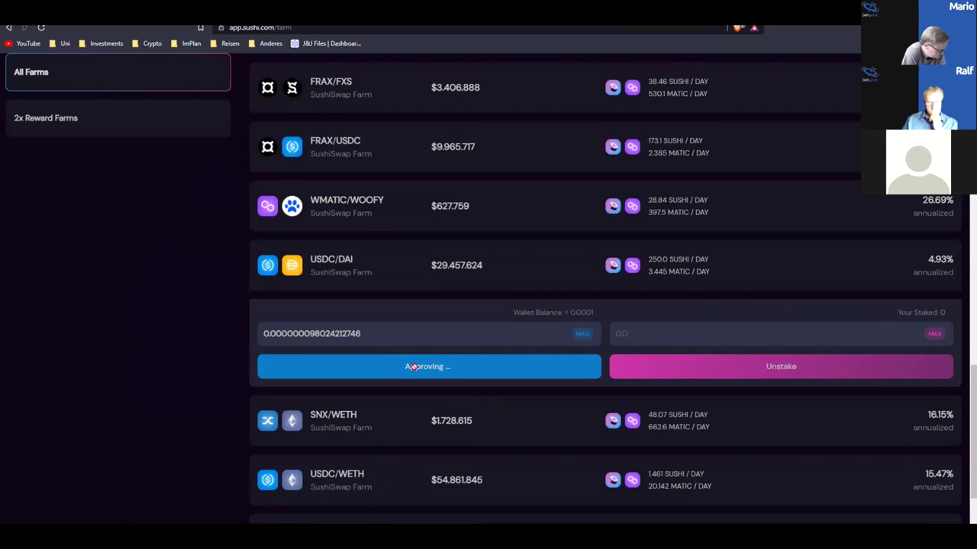
scroll(504, 401, up, 3)
scroll(519, 401, down, 2)
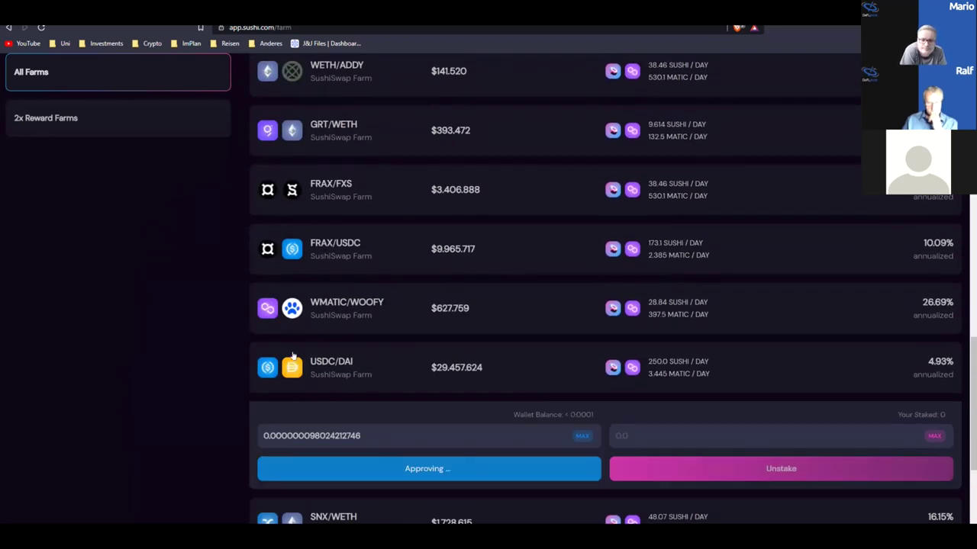
click(437, 368)
click(792, 373)
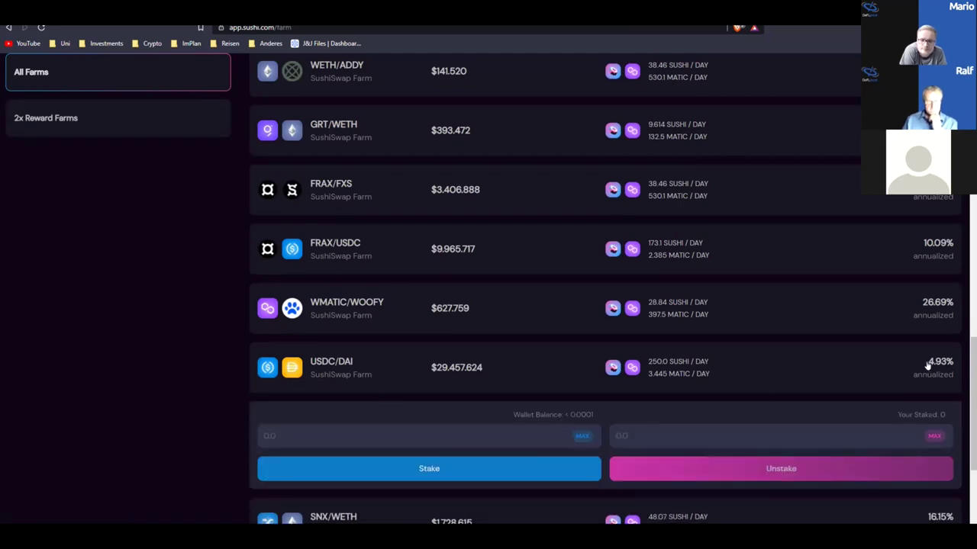
click(863, 381)
click(539, 375)
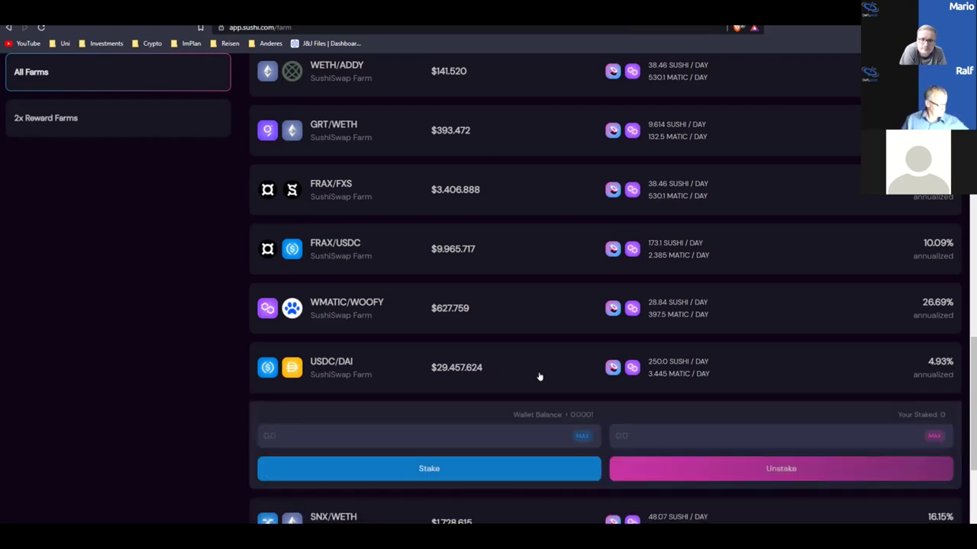
scroll(633, 397, down, 1)
scroll(633, 398, down, 2)
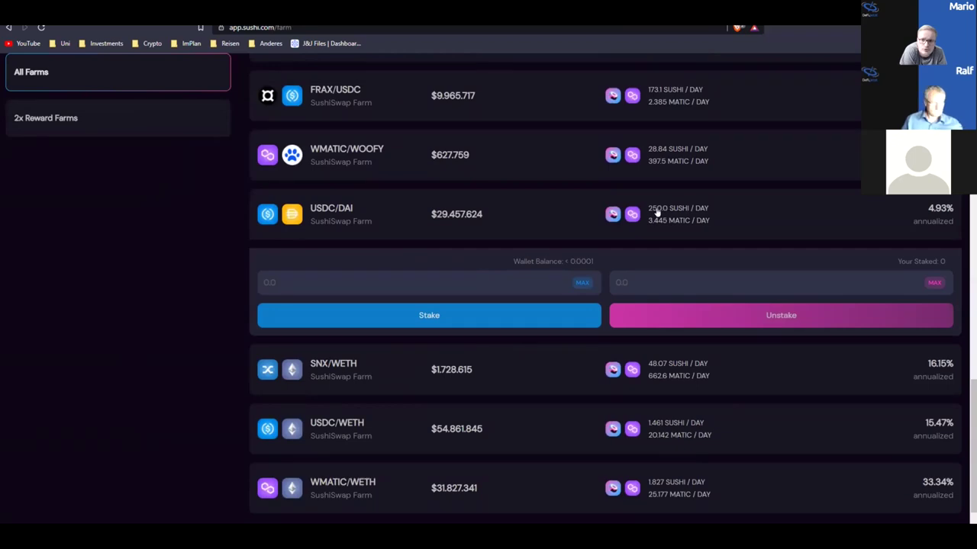
Compare the rewards and annualized rates across the farm list and review the USDC/DAI farm's staking fields.
scroll(749, 233, up, 3)
scroll(750, 230, up, 15)
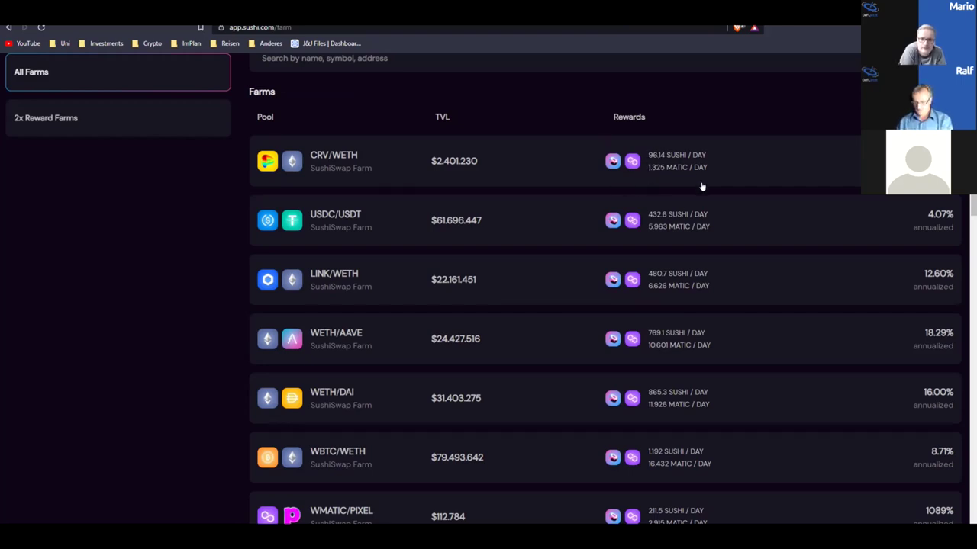
click(662, 169)
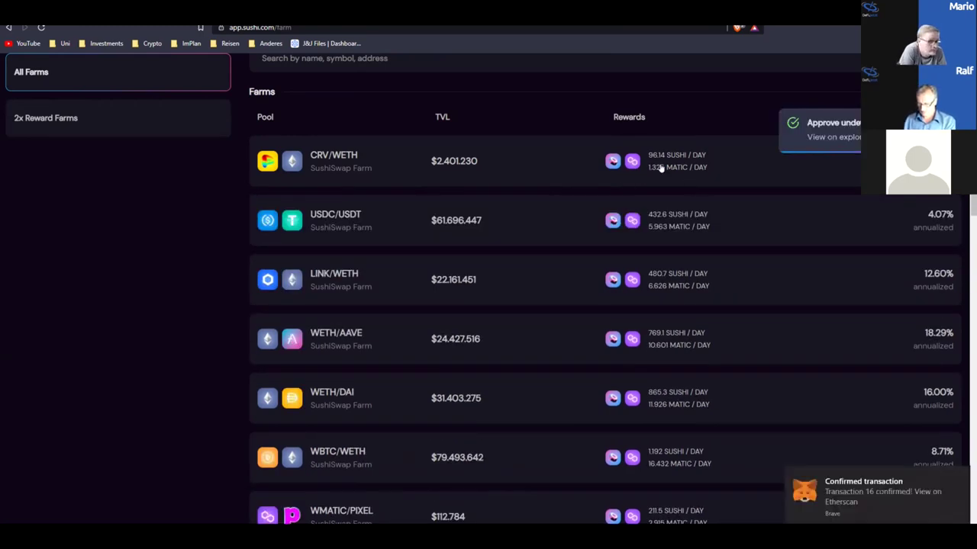
scroll(789, 192, down, 9)
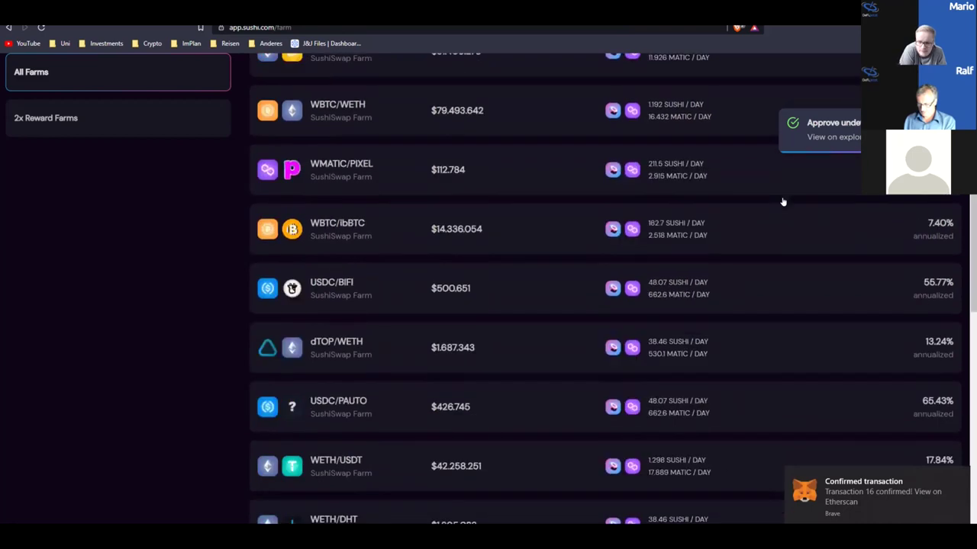
scroll(782, 201, down, 4)
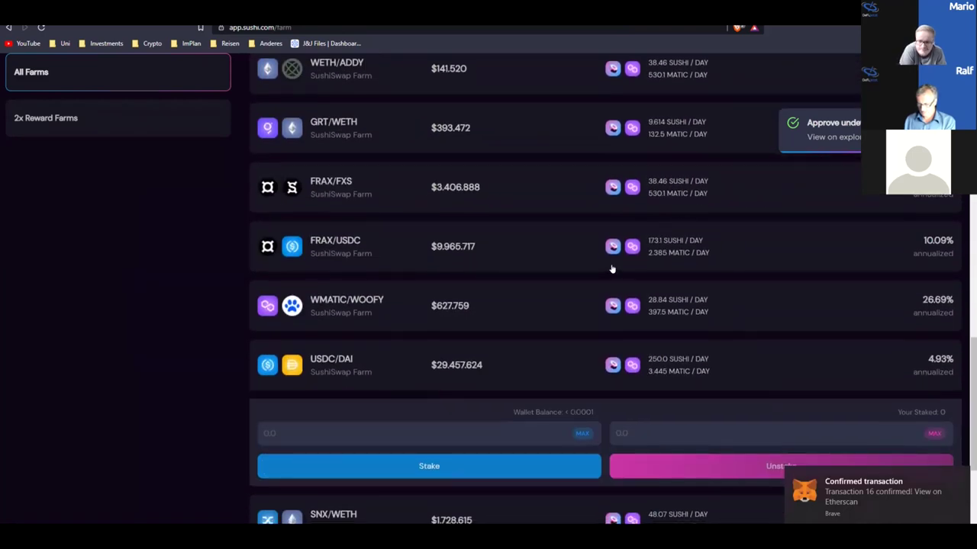
scroll(781, 203, down, 2)
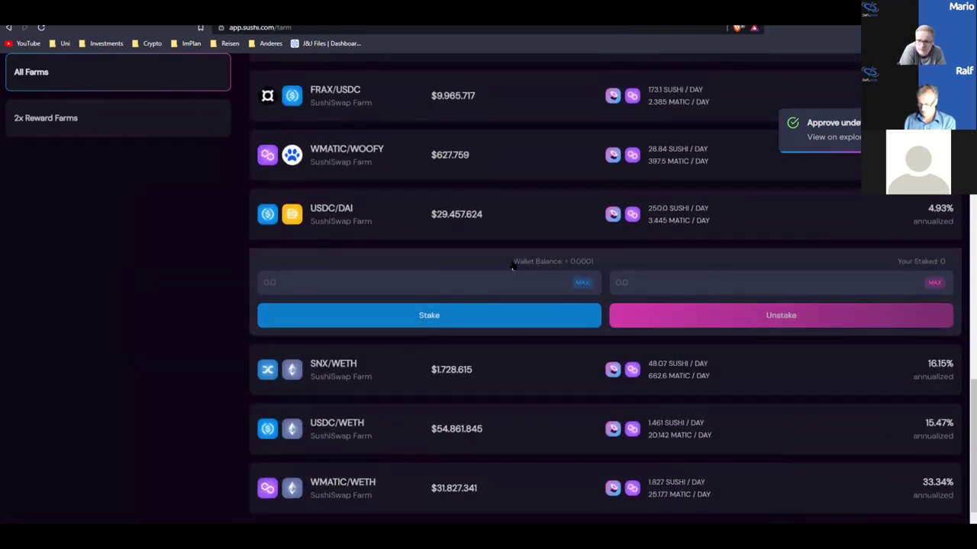
scroll(512, 267, up, 15)
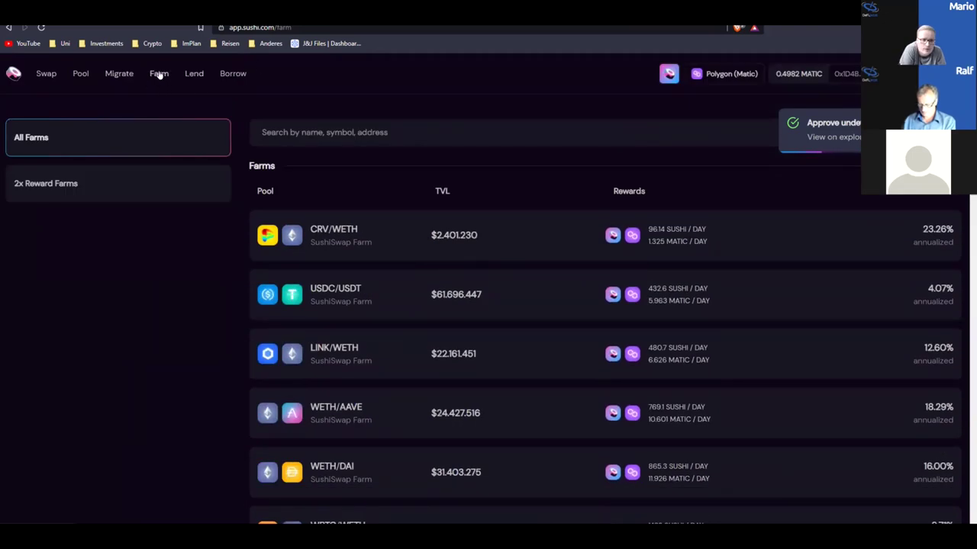
Reload the farm page and examine the USDC/DAI position's details among the liquidity positions, including pool tokens in the rewards pool.
click(42, 27)
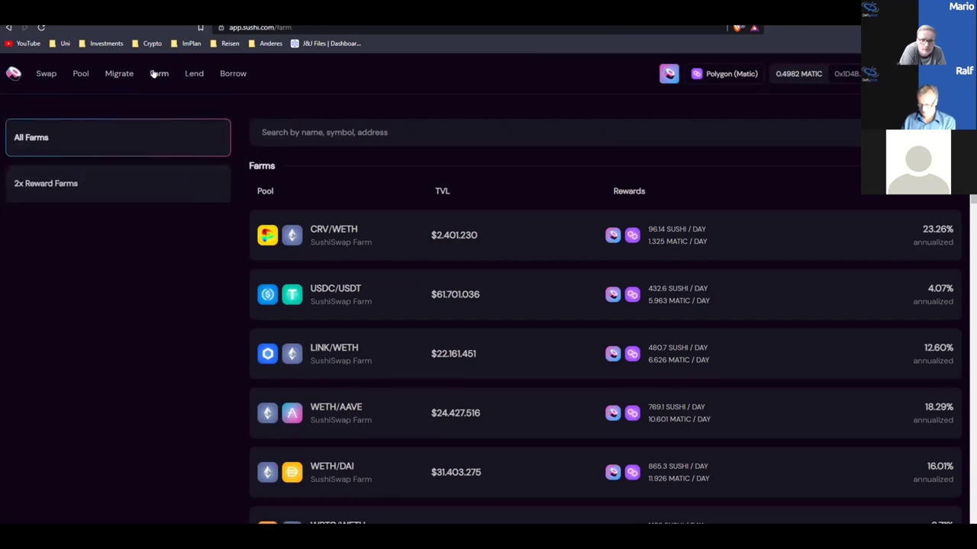
click(80, 75)
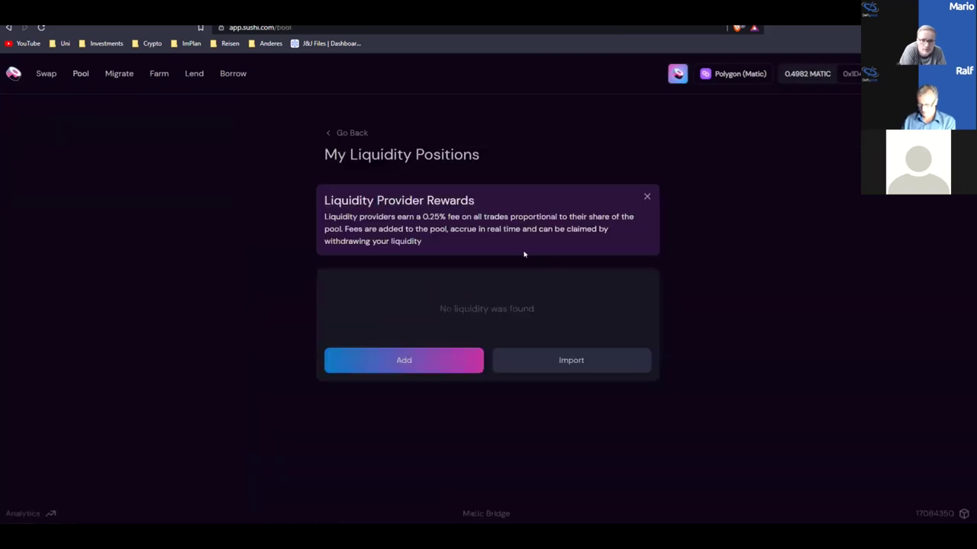
click(597, 298)
scroll(793, 343, down, 1)
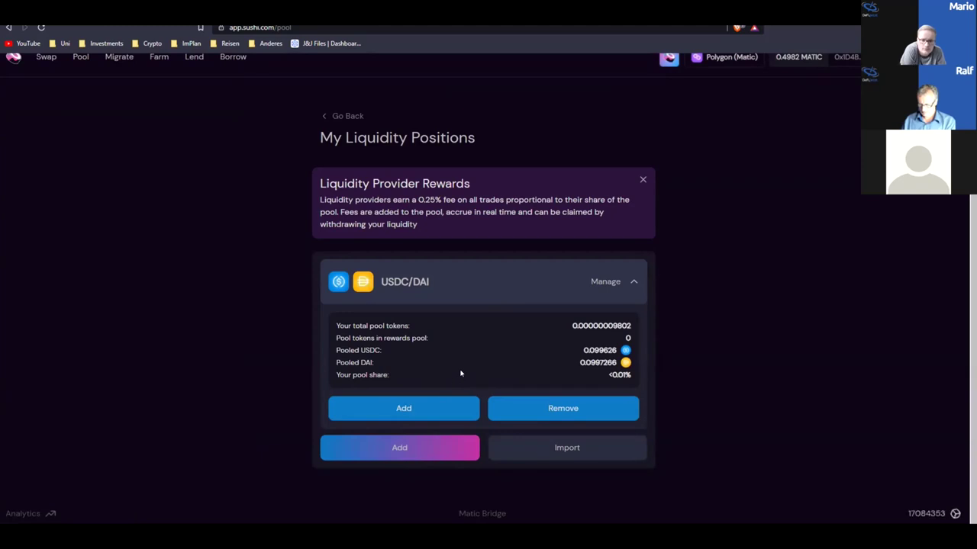
Return to the farm list and check the wallet and staked balances in the USDC/DAI farm.
click(153, 61)
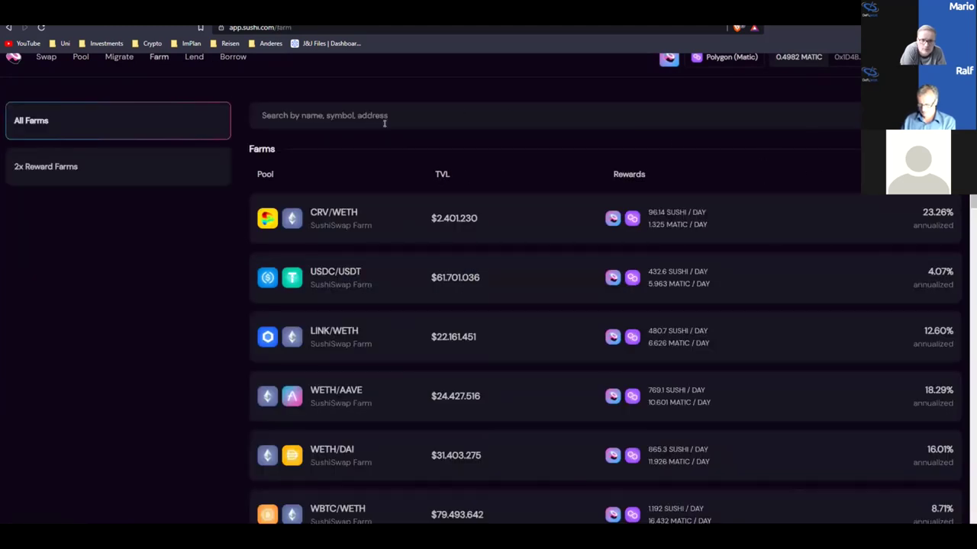
scroll(343, 199, down, 14)
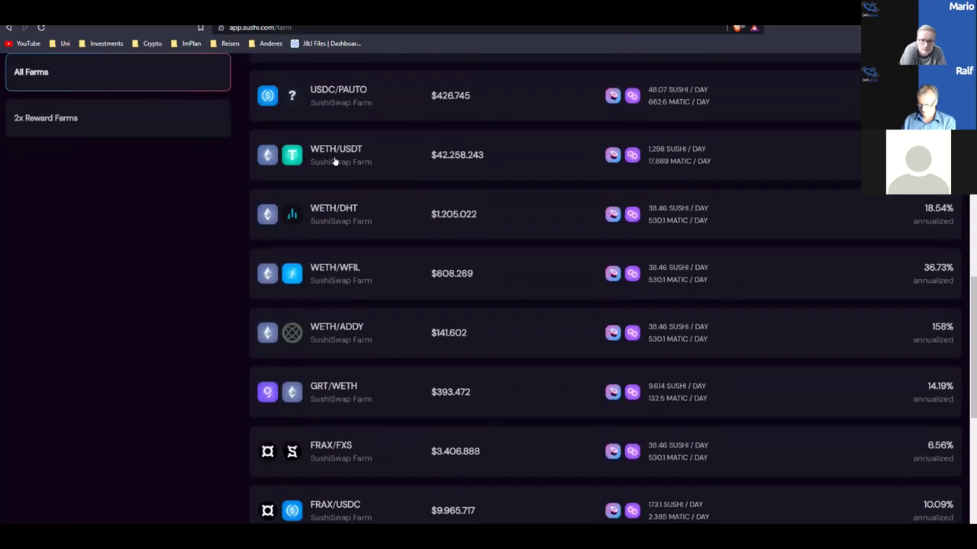
click(374, 261)
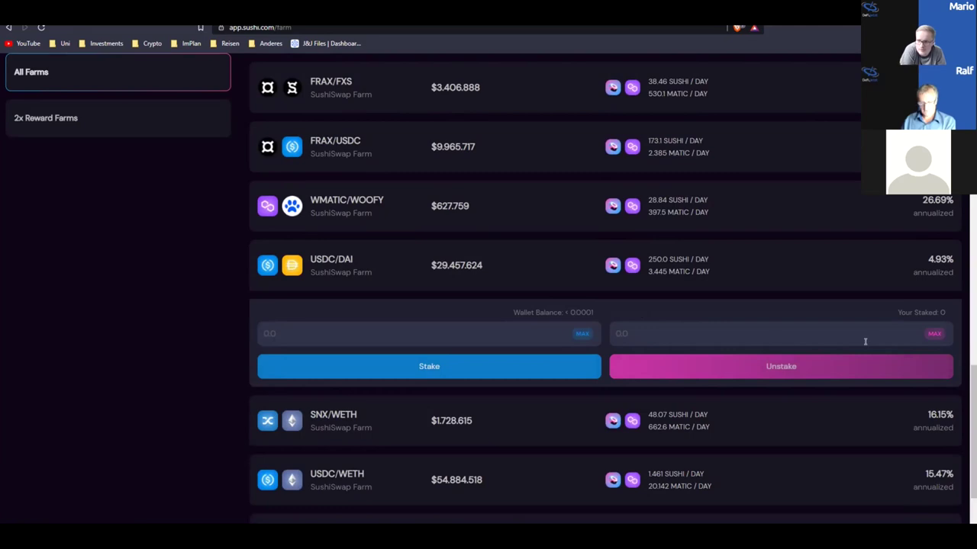
scroll(937, 316, up, 15)
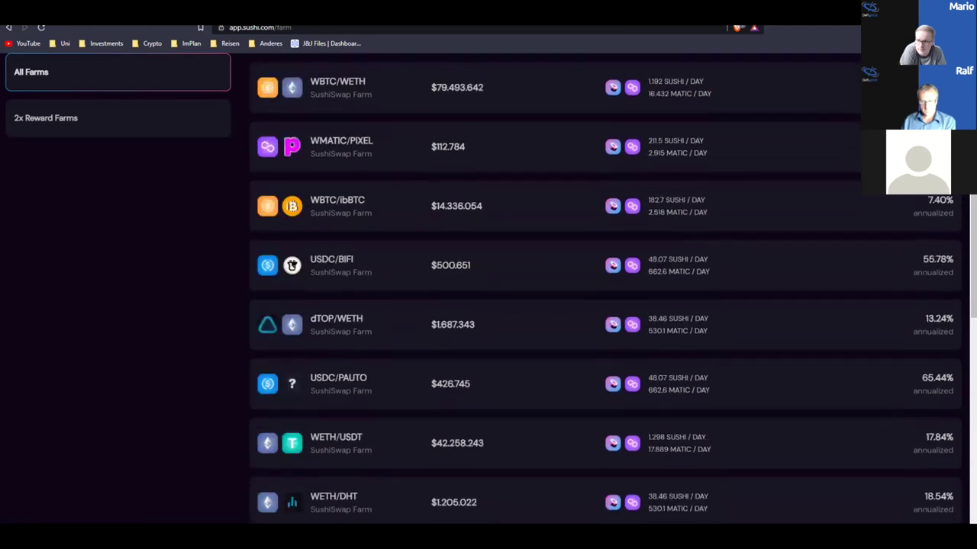
Stake the maximum wallet balance of pool tokens in the USDC/DAI farm and confirm the deposit in MetaMask.
scroll(683, 244, down, 15)
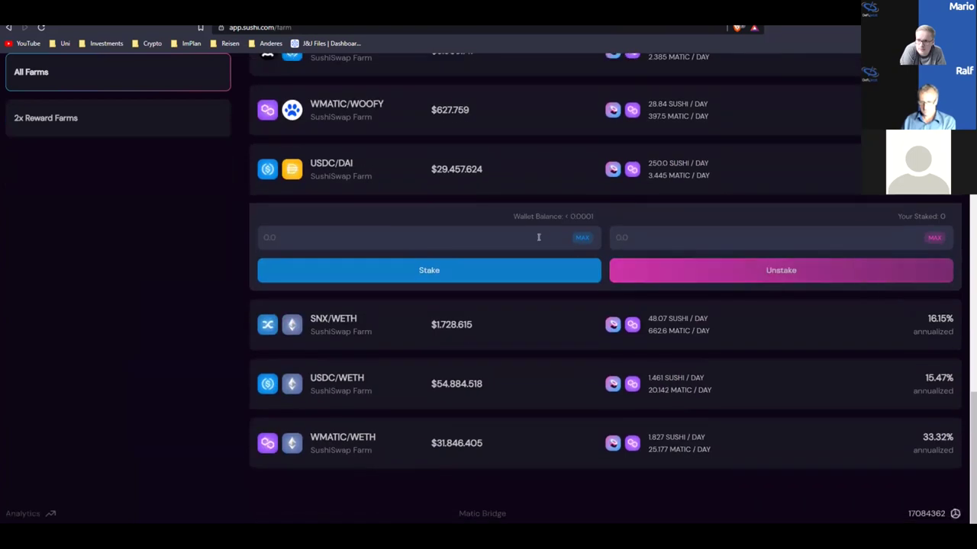
click(582, 237)
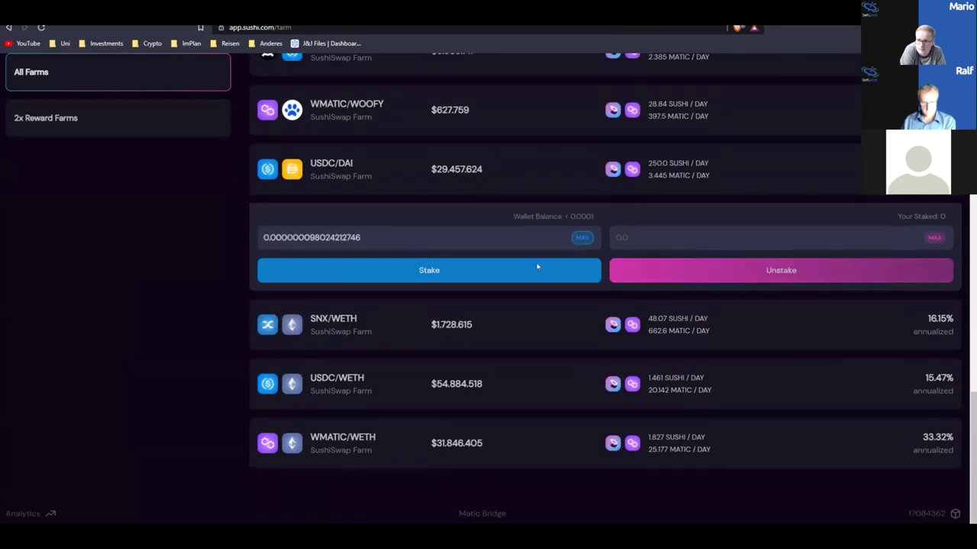
click(847, 28)
click(847, 27)
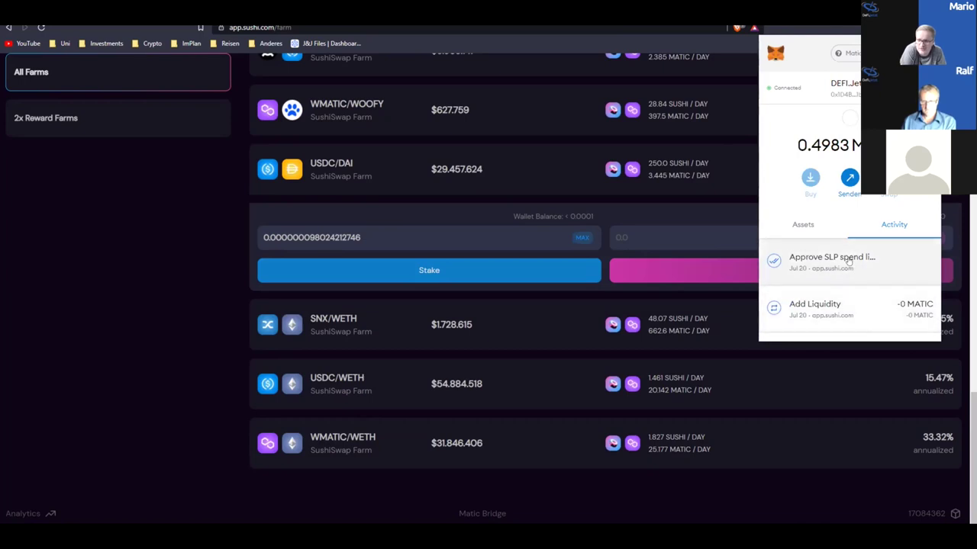
click(530, 219)
click(552, 269)
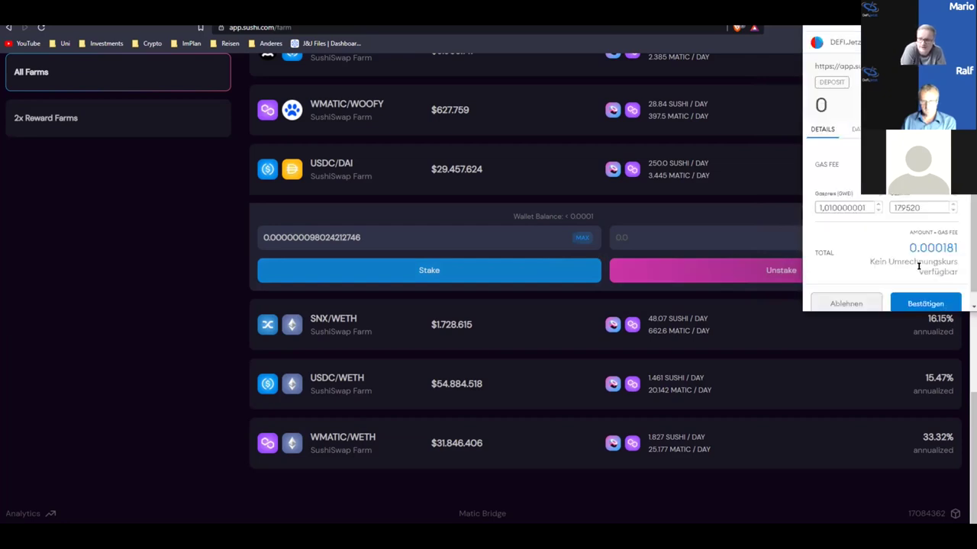
click(921, 301)
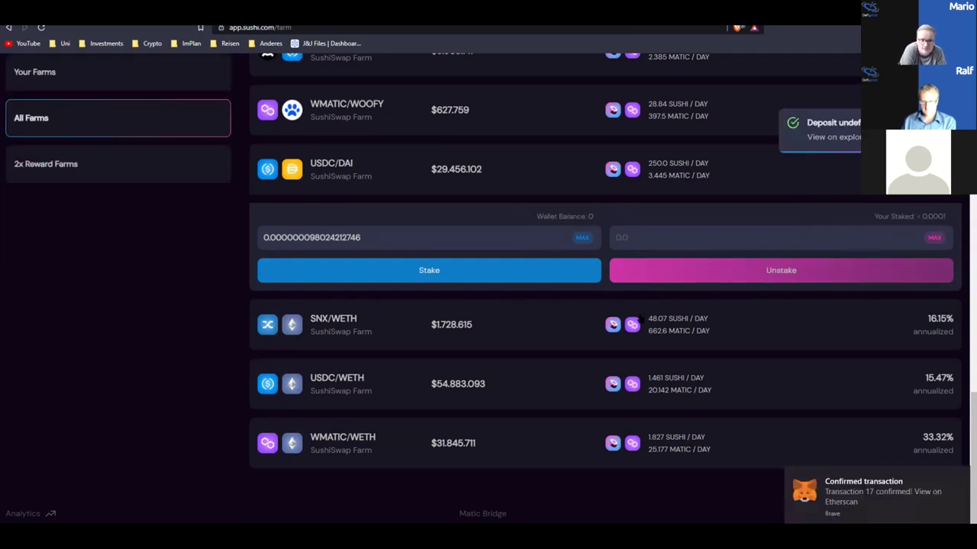
Check the staked balance in the USDC/DAI farm, filter to Your Farms and expand the USDC/DAI entry.
scroll(870, 327, up, 2)
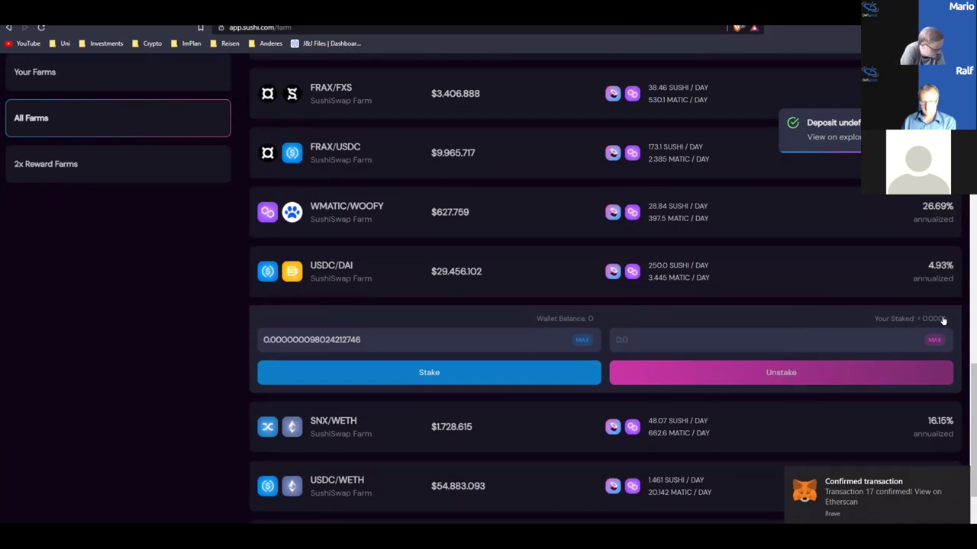
scroll(928, 321, down, 2)
scroll(534, 305, up, 5)
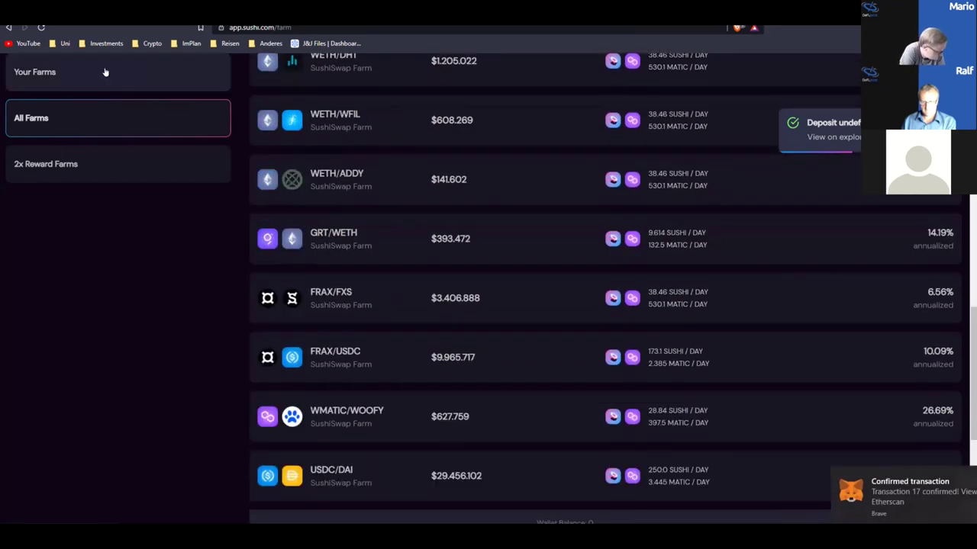
click(175, 76)
click(824, 239)
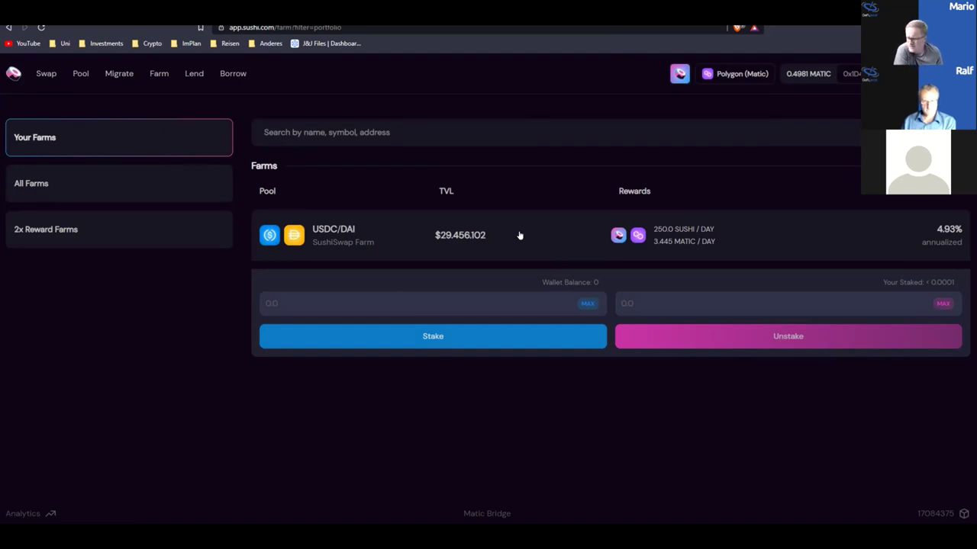
Compare the 2x Reward Farms with the All Farms list, including their daily rewards and annualized rates.
click(109, 230)
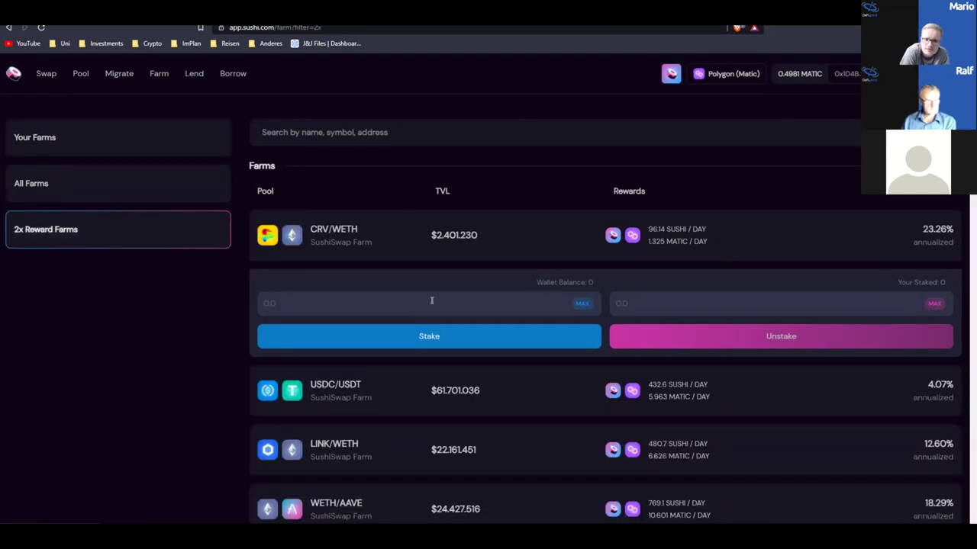
scroll(521, 326, down, 2)
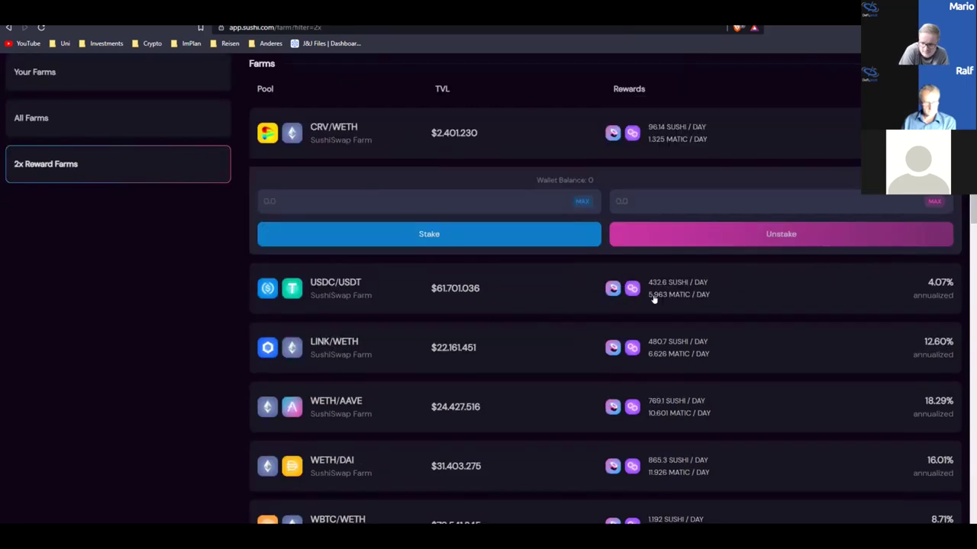
scroll(667, 300, up, 1)
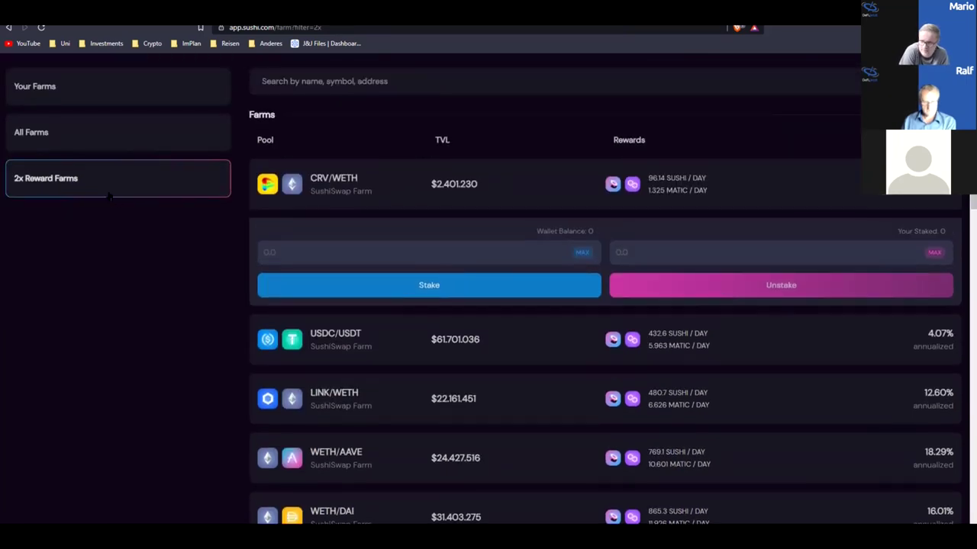
click(120, 133)
click(120, 171)
click(122, 140)
click(120, 179)
scroll(133, 155, up, 1)
click(144, 191)
click(138, 222)
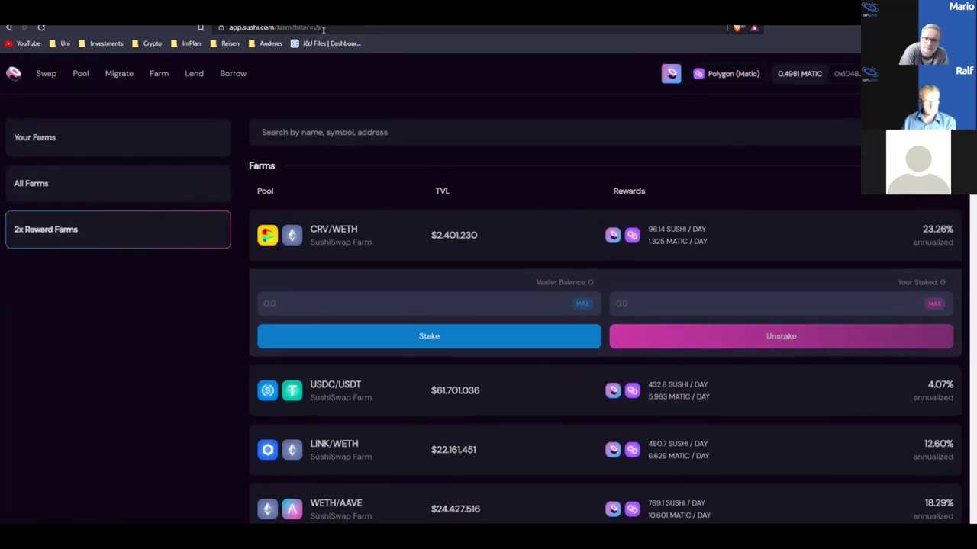
click(135, 179)
click(134, 222)
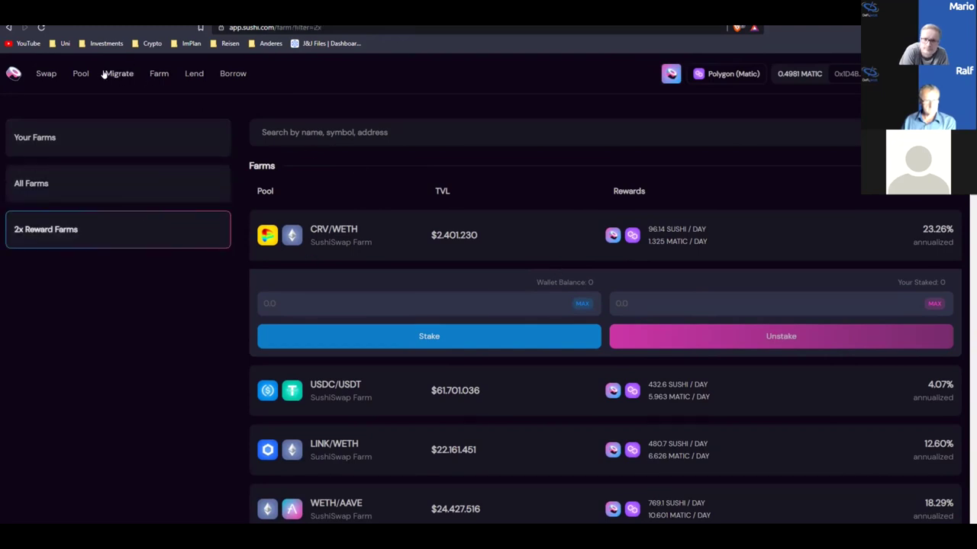
Return to SushiSwap's swap page, switch to the Curve page and open the bookmarked Dfyn DAI-USDT farm page there.
click(47, 76)
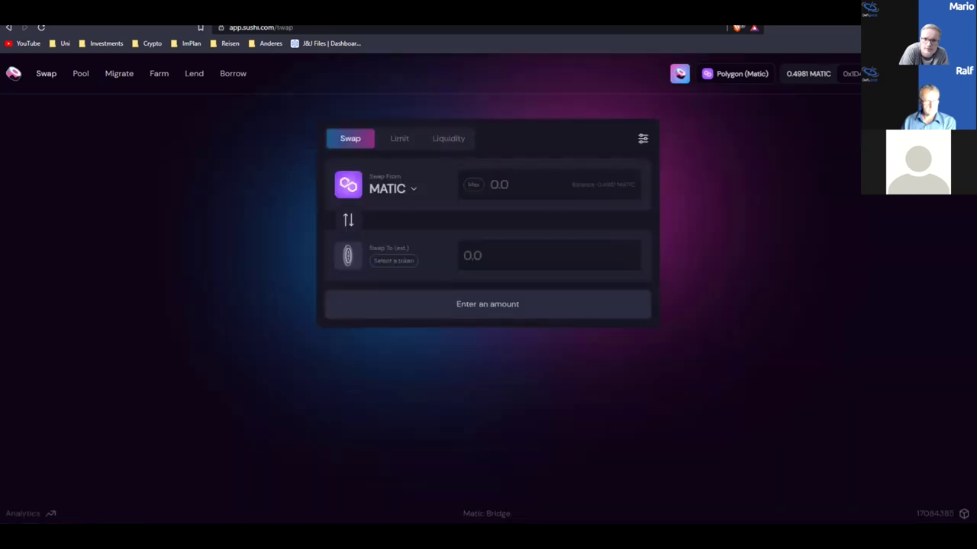
key(ctrl+Tab)
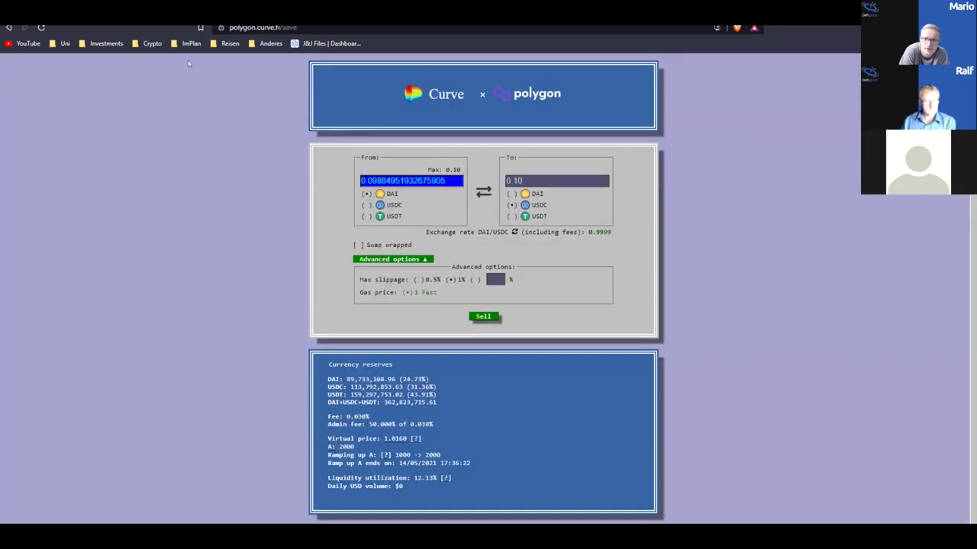
click(191, 43)
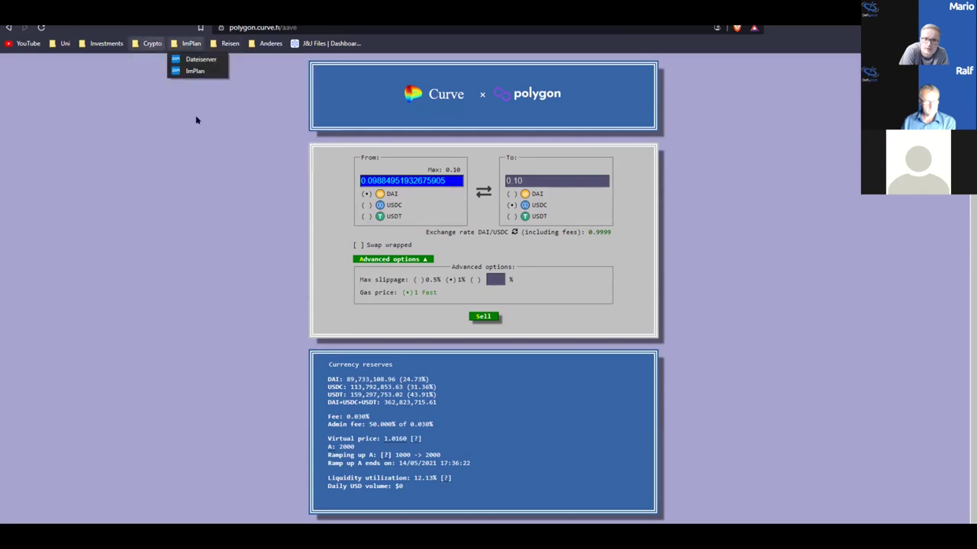
mouse_move(151, 43)
mouse_move(168, 129)
click(366, 200)
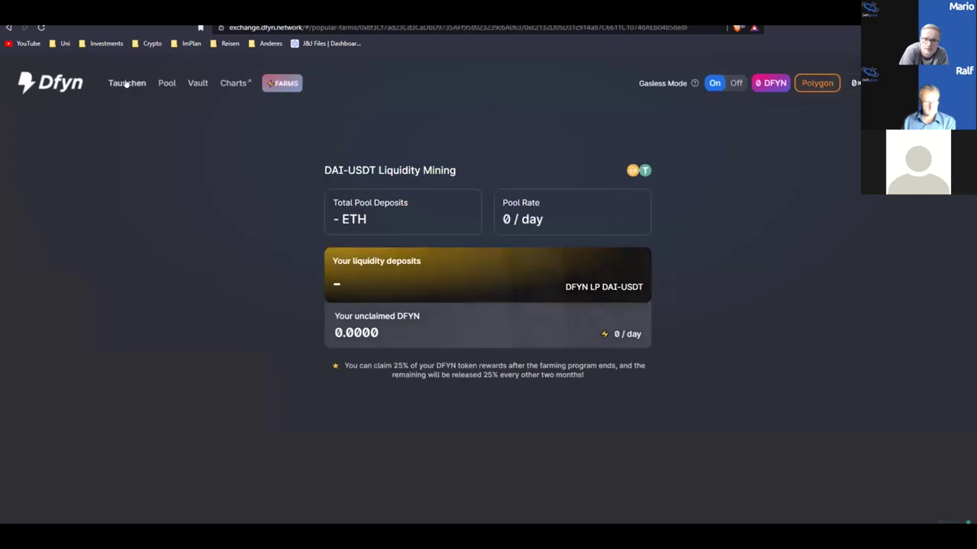
Tour Dfyn's swap and pool pages, and examine the reward periods, pool rates and APRs of its Popular Farms.
click(128, 83)
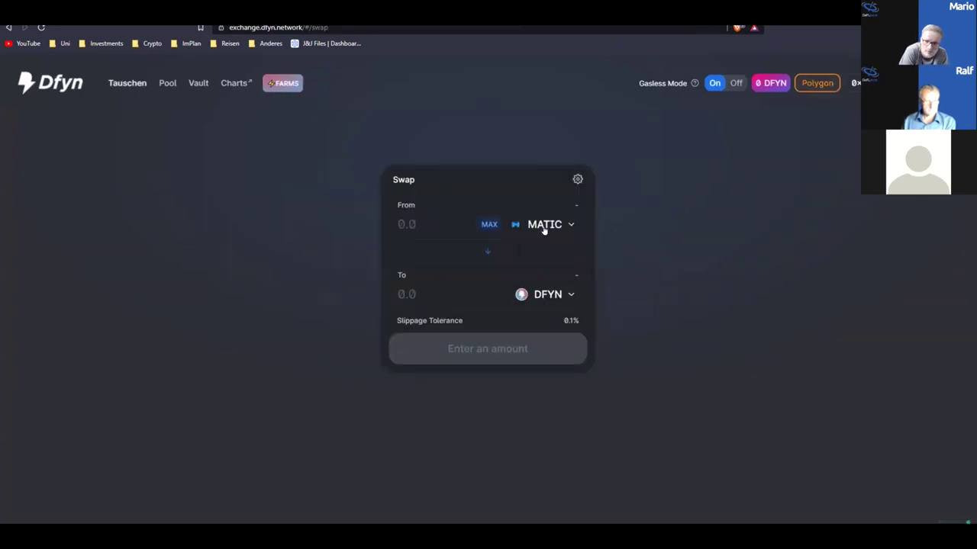
click(167, 84)
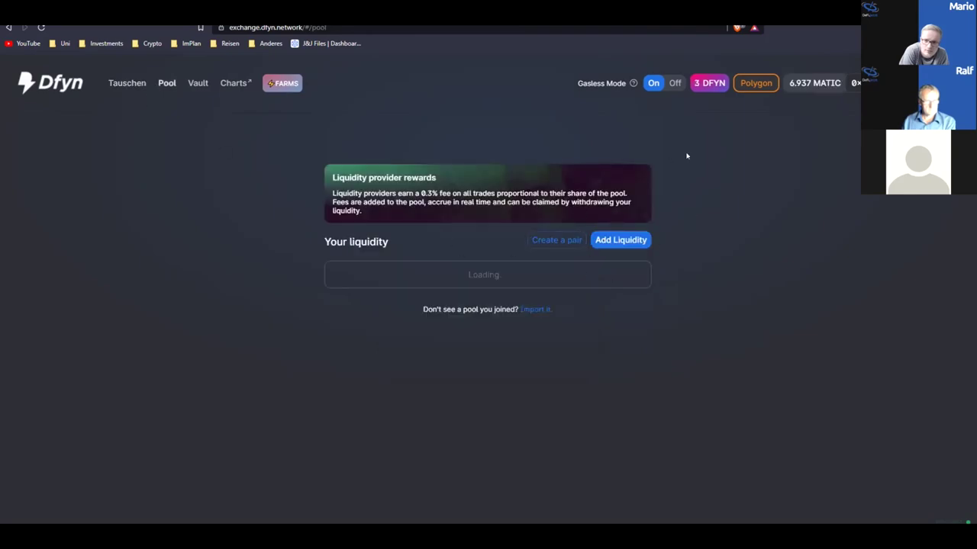
mouse_move(280, 88)
click(298, 125)
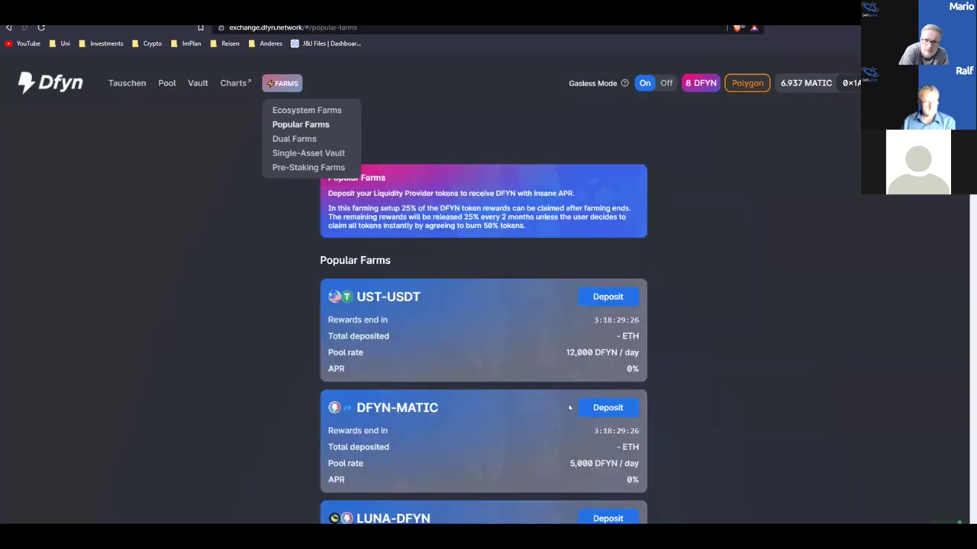
scroll(511, 298, down, 3)
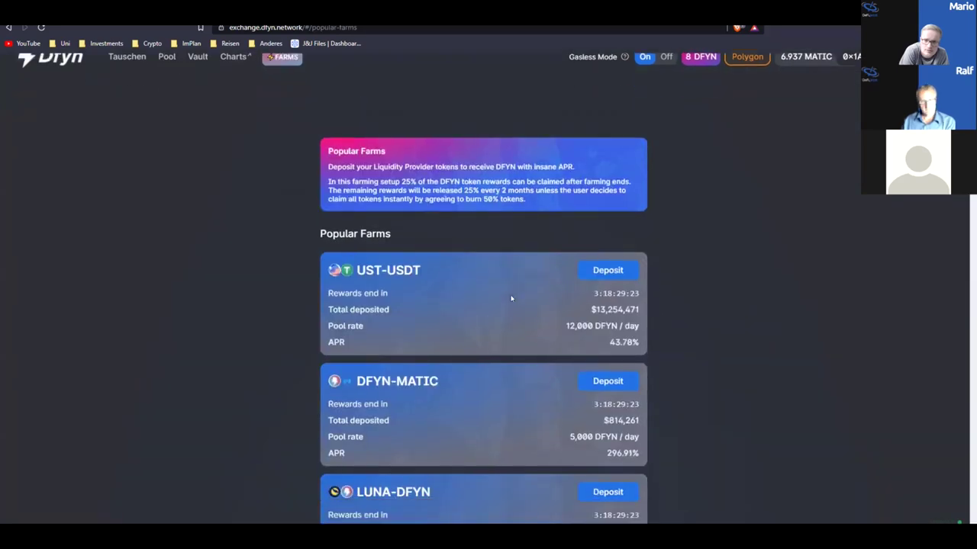
scroll(556, 279, down, 3)
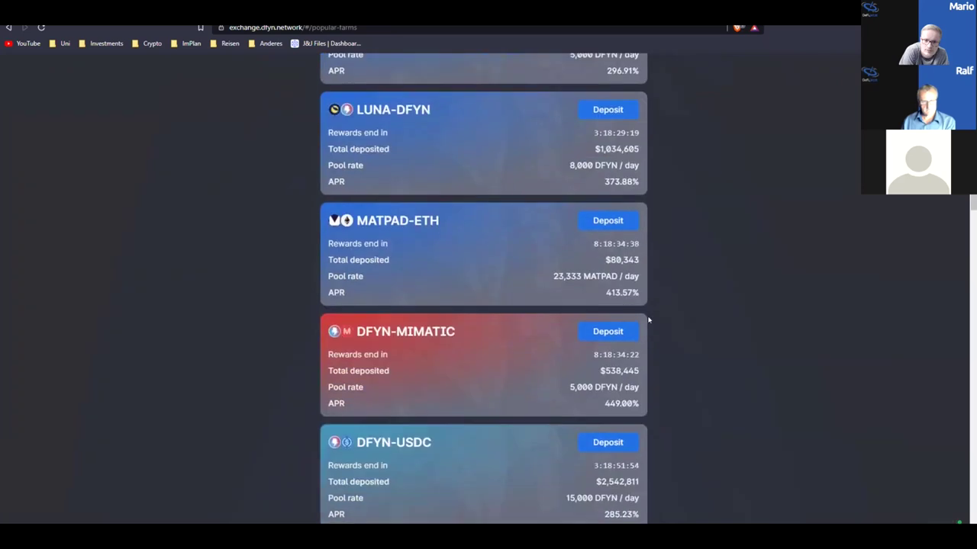
scroll(648, 321, up, 5)
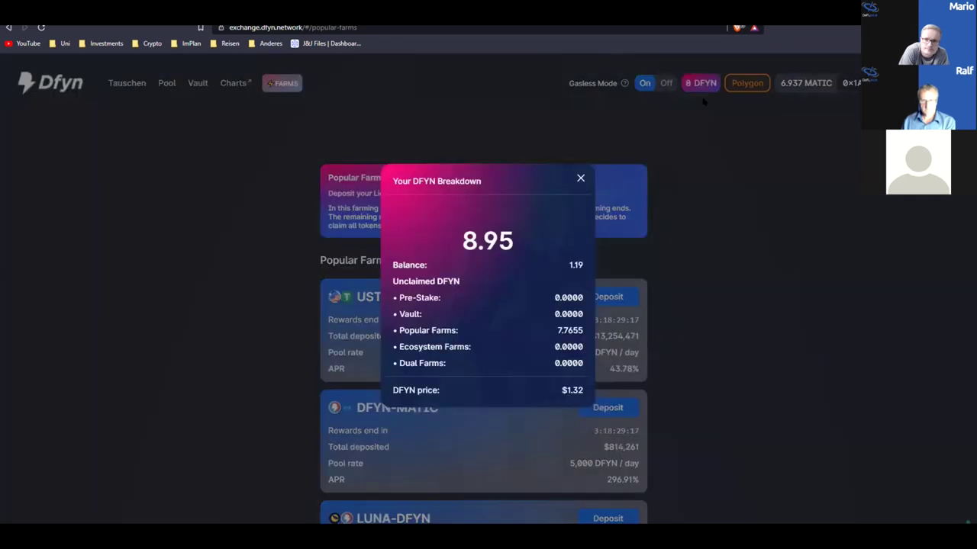
Inspect the DFYN balance breakdown with its unclaimed rewards, highlight the DFYN price and close the breakdown.
click(695, 84)
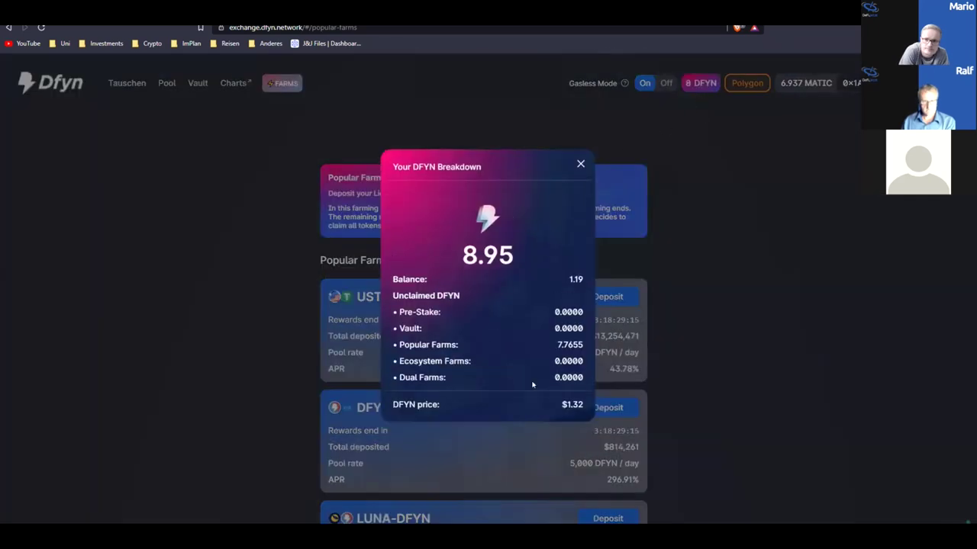
double_click(574, 404)
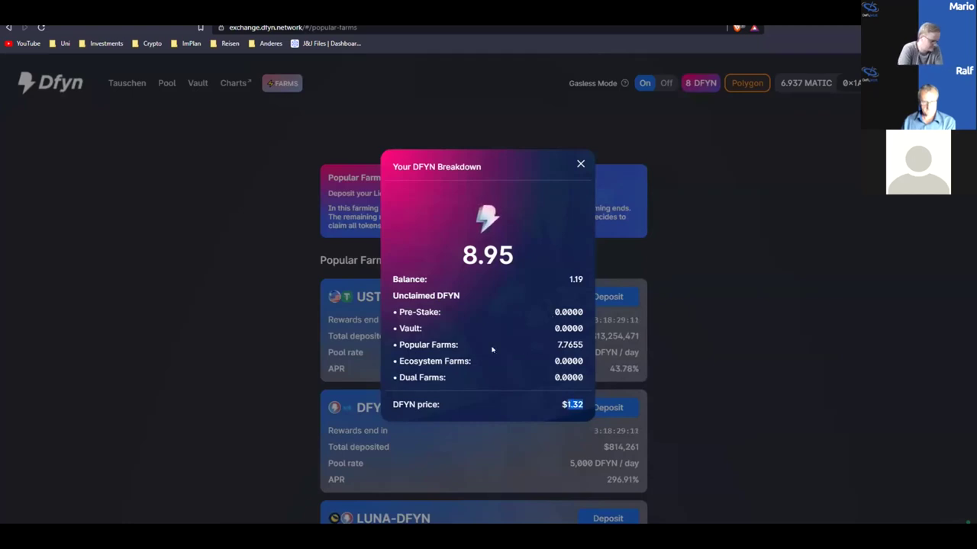
click(580, 163)
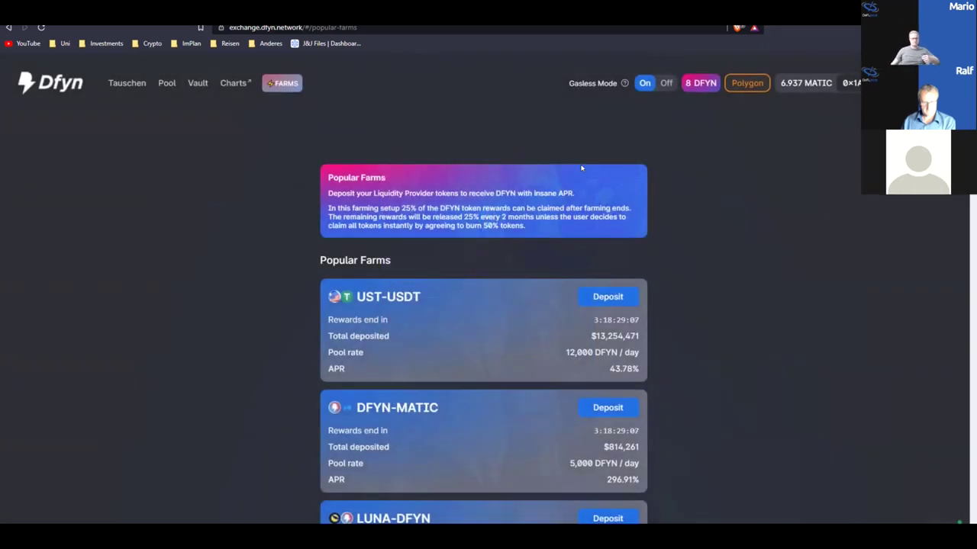
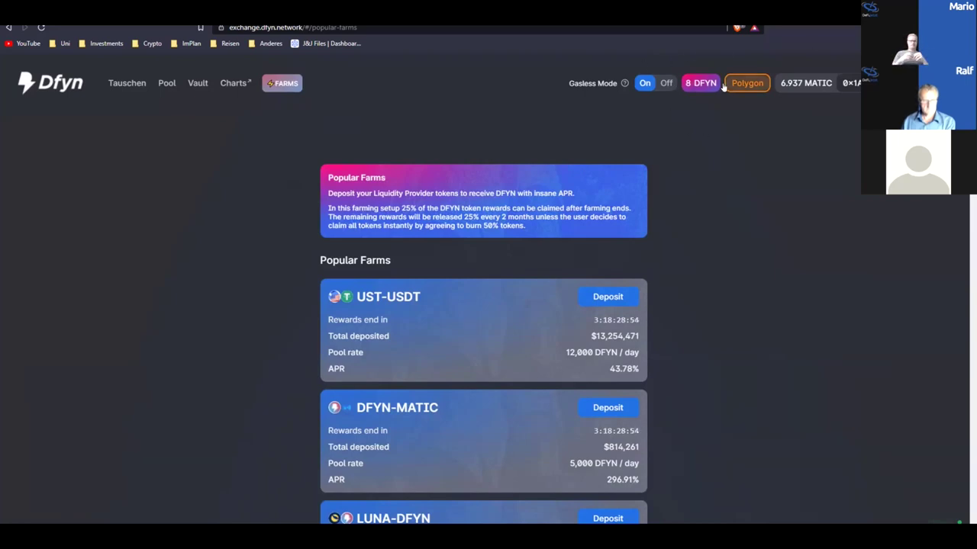
Examine the DAI-USDT farm's APR among Dfyn's Popular Farms and compare it with the other pools.
scroll(458, 307, down, 3)
scroll(473, 304, down, 15)
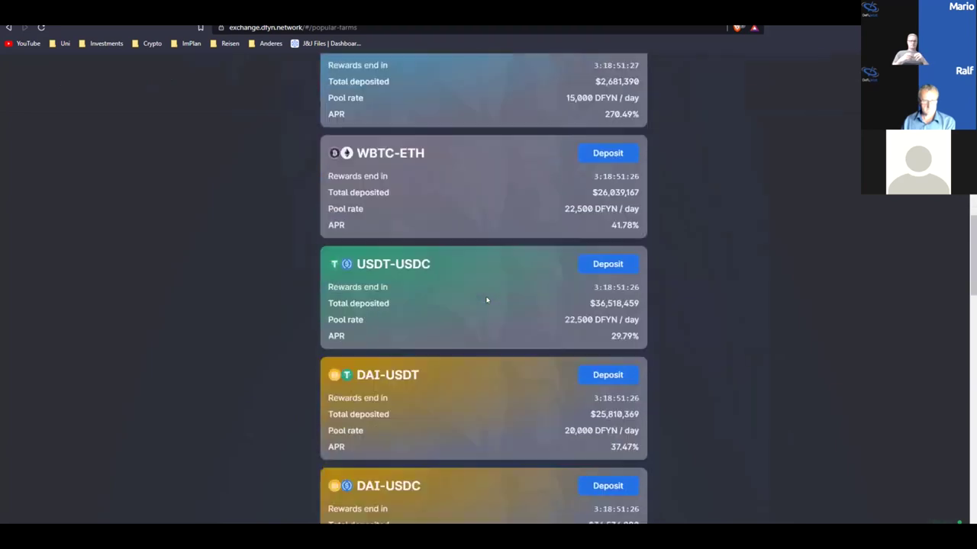
drag(420, 174, 357, 170)
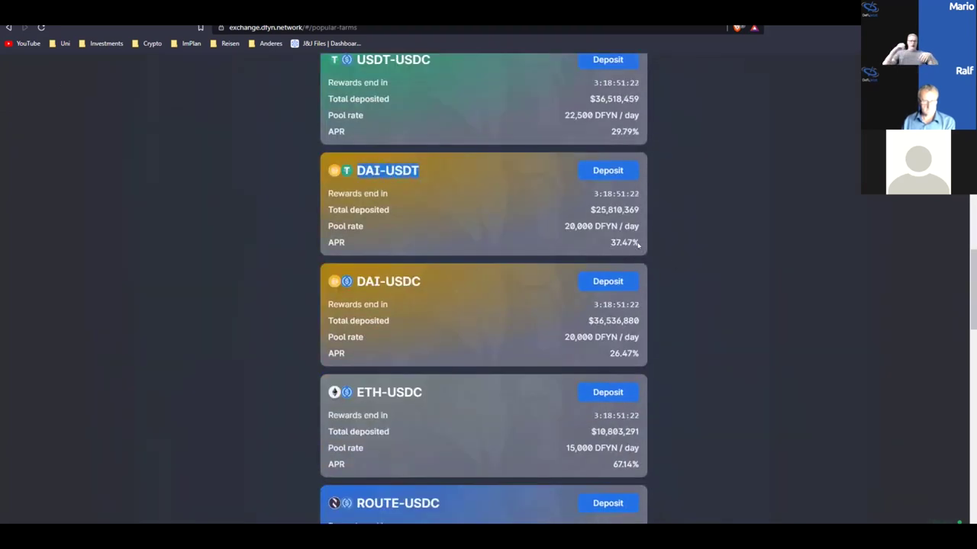
click(310, 178)
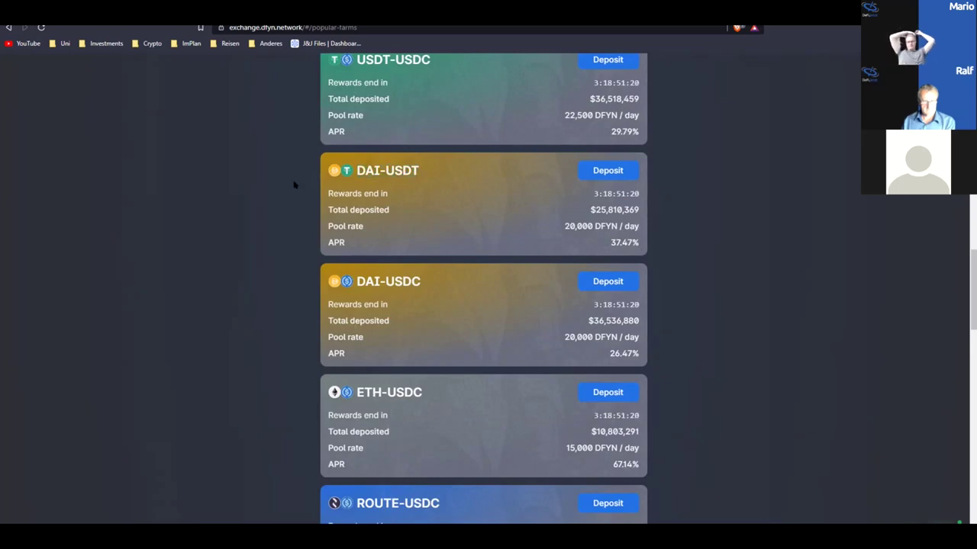
scroll(538, 333, up, 15)
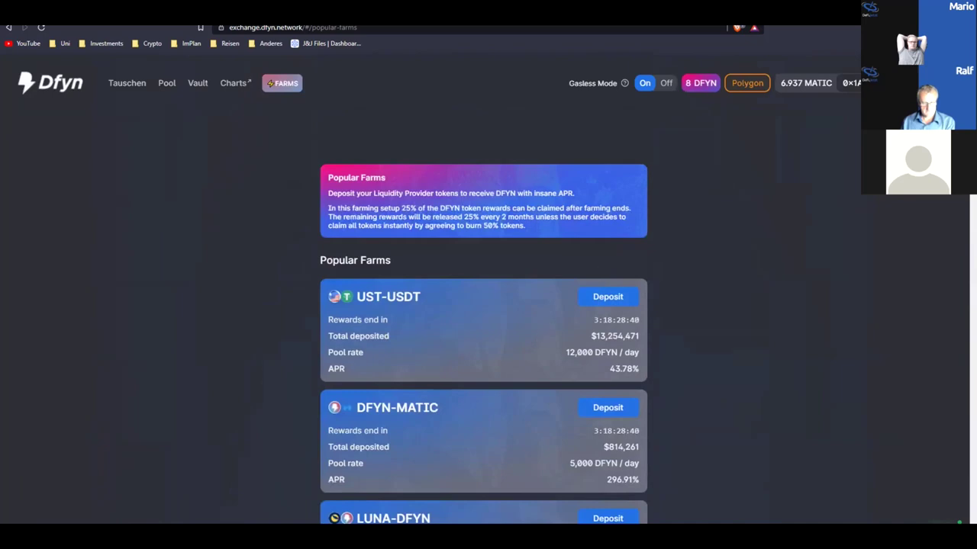
scroll(483, 306, down, 4)
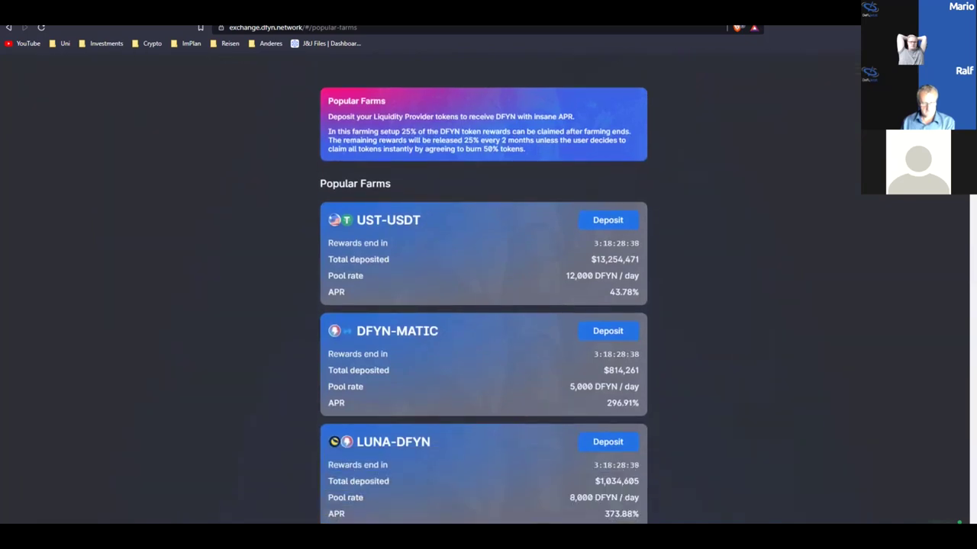
scroll(626, 176, down, 3)
scroll(626, 176, up, 7)
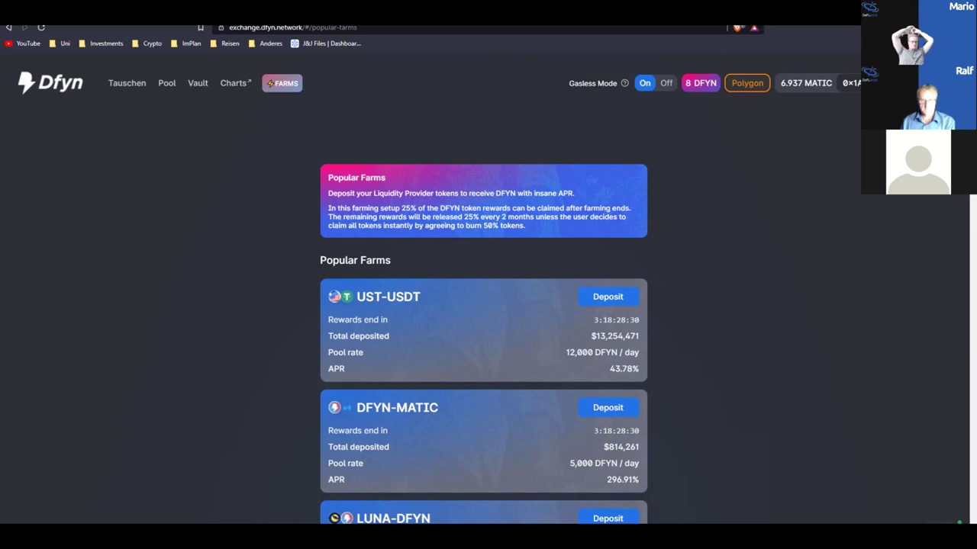
Open the rugdoc.io website in a new browser tab.
key(ctrl+t)
text(rugdoc)
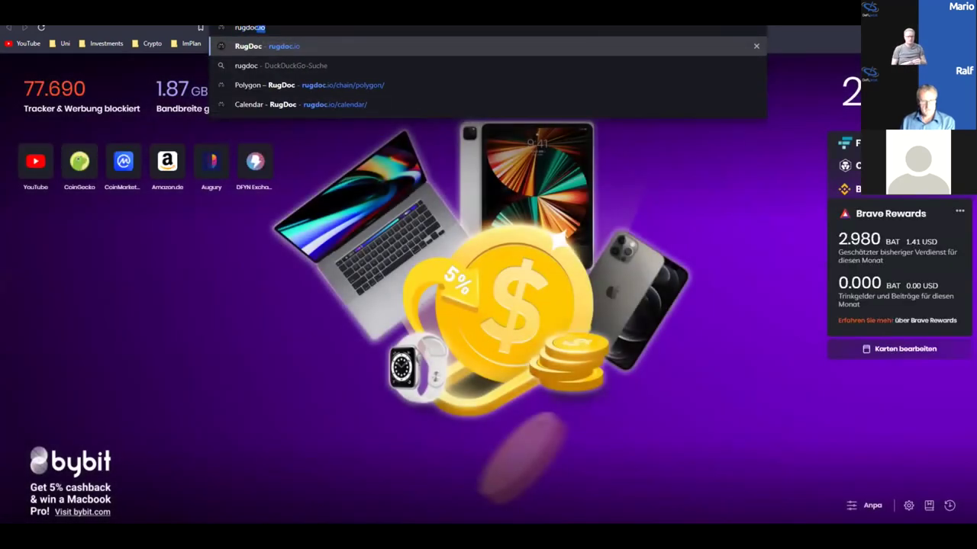
key(Return)
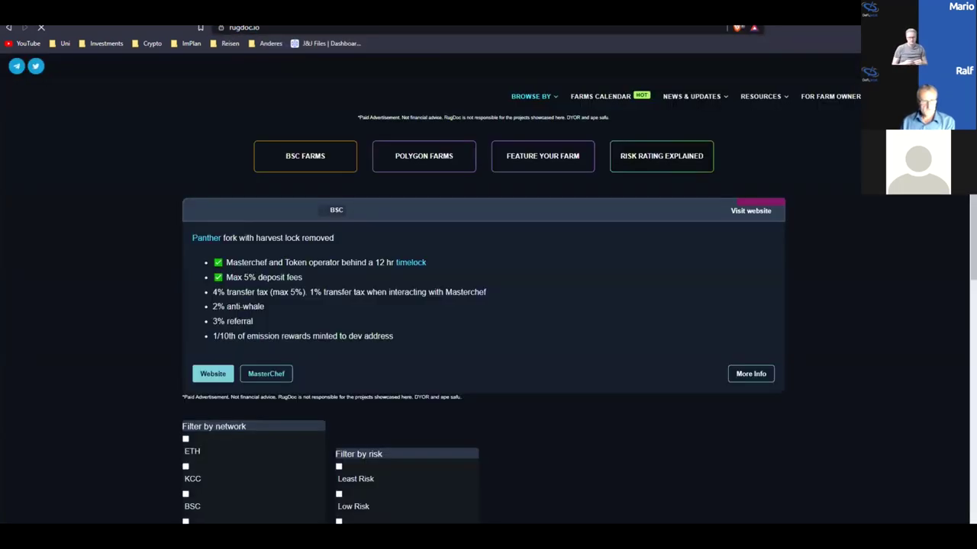
Open the Polygon farms list, read Ocean Finance's risk review while highlighting its hard-rug warning, and collapse the entry.
click(424, 156)
scroll(423, 301, down, 3)
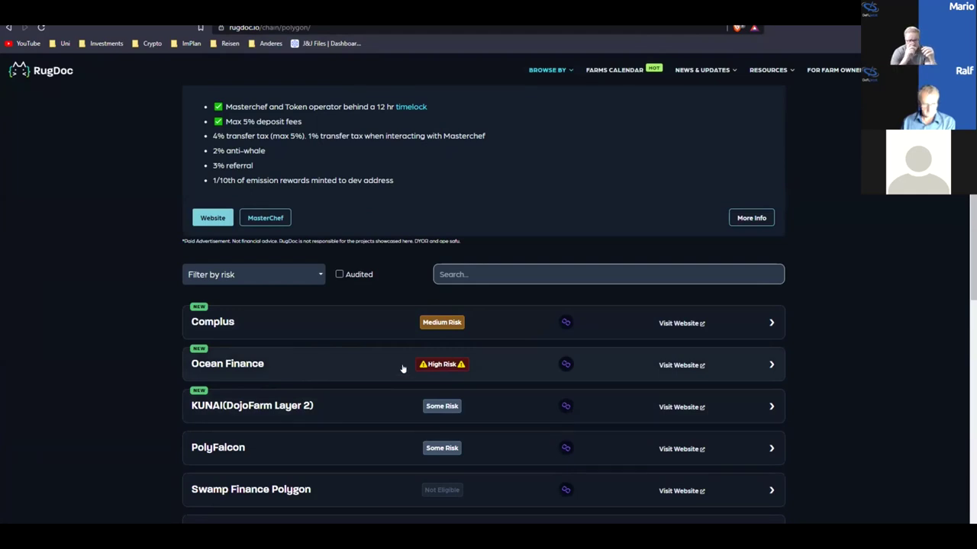
click(323, 366)
scroll(323, 367, down, 3)
drag(305, 243, 379, 243)
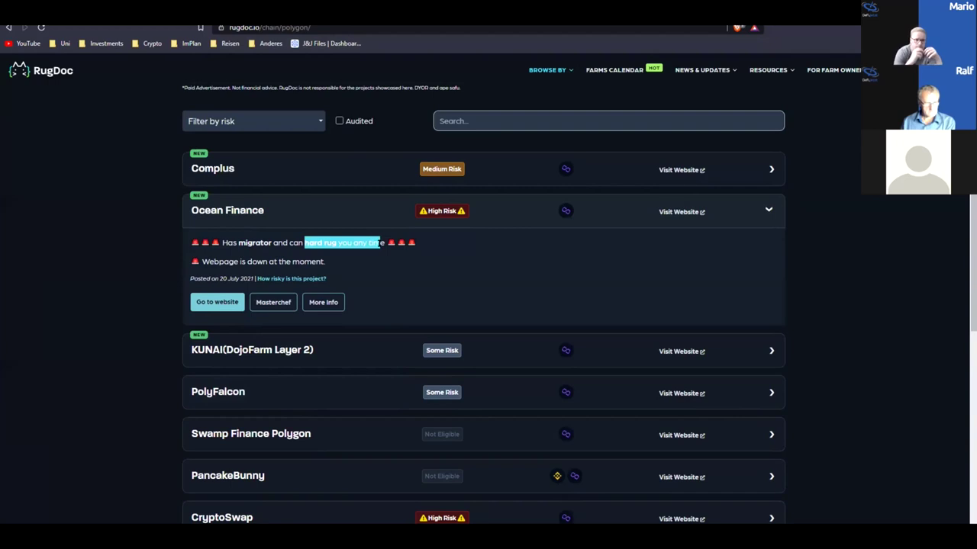
click(402, 274)
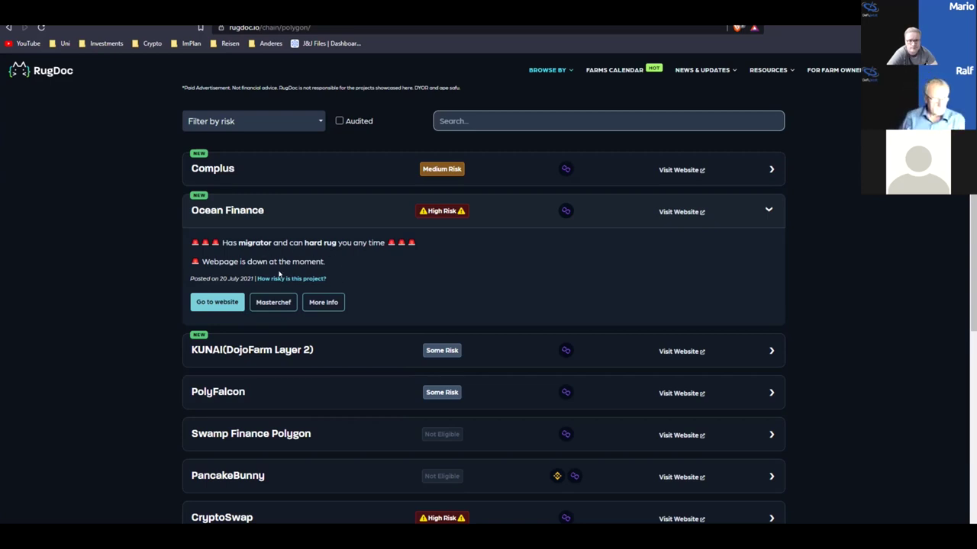
click(508, 219)
Search the Polygon farms for "sushi" and look through the matching projects.
scroll(511, 277, down, 2)
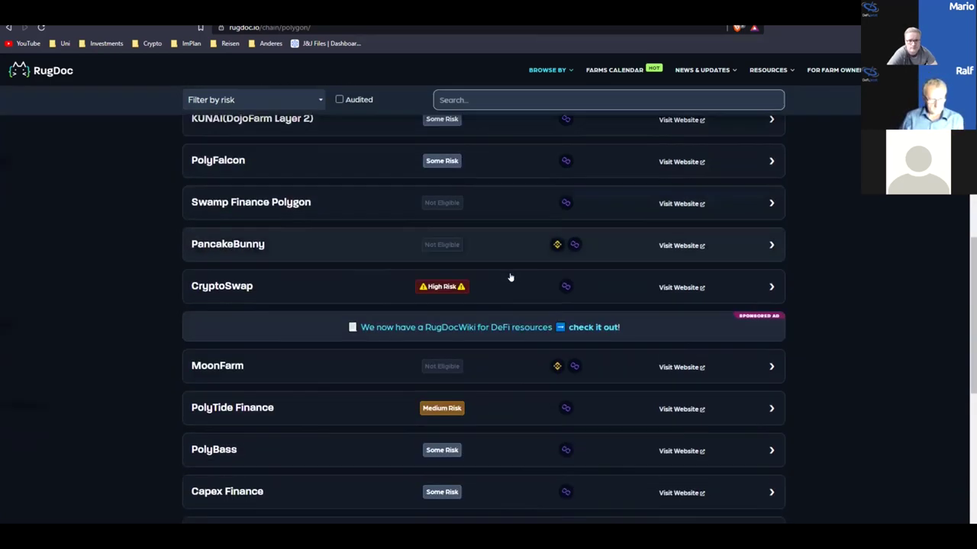
scroll(427, 357, up, 4)
scroll(473, 359, up, 3)
scroll(489, 336, down, 2)
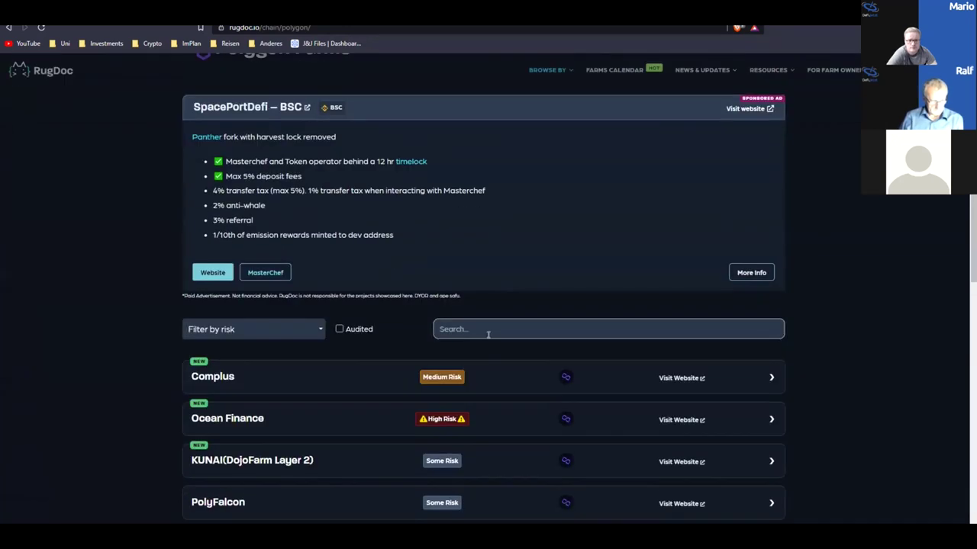
click(477, 334)
text(sush)
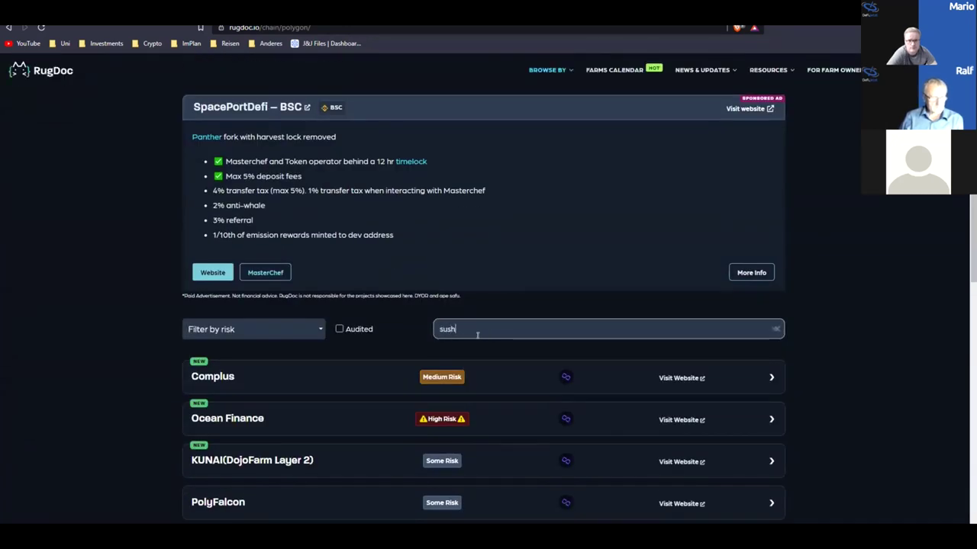
text(i)
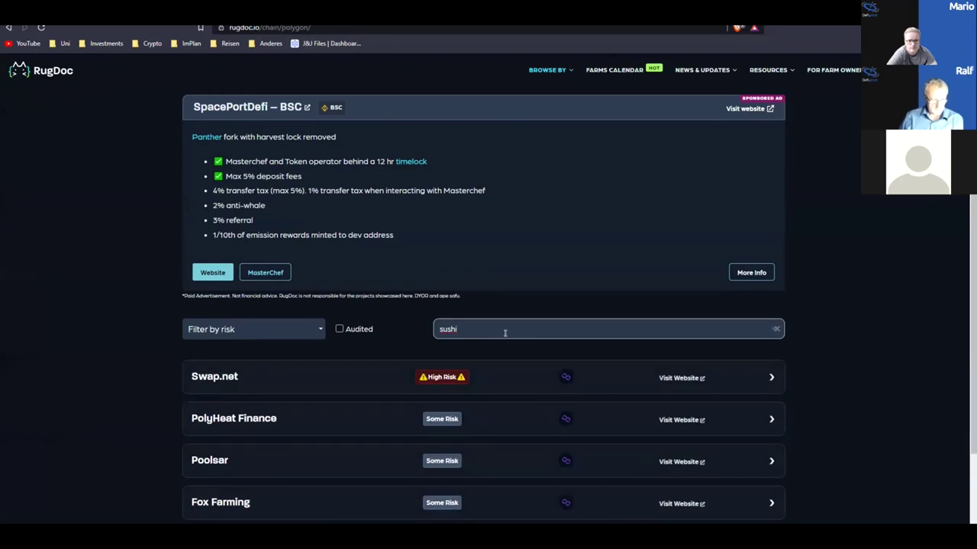
scroll(503, 333, down, 2)
scroll(505, 334, up, 4)
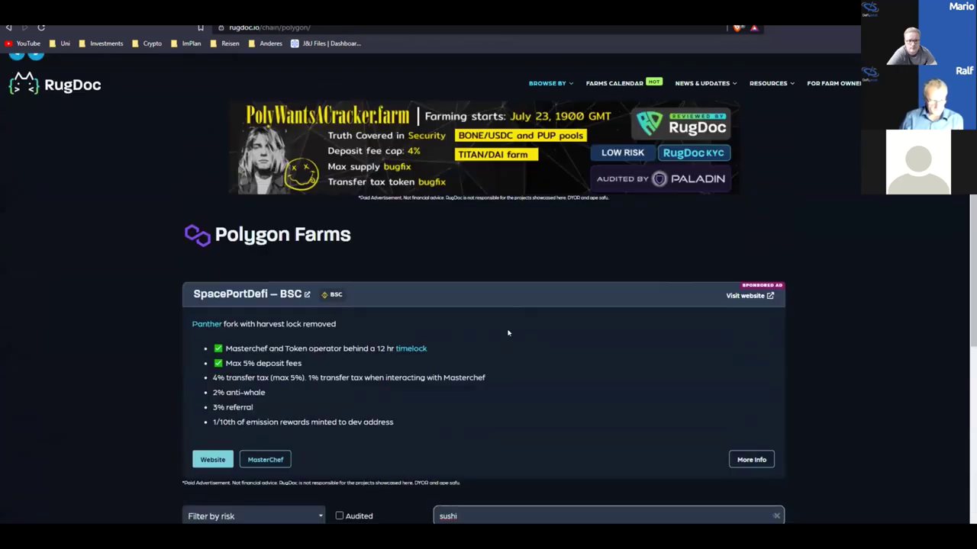
scroll(477, 314, down, 2)
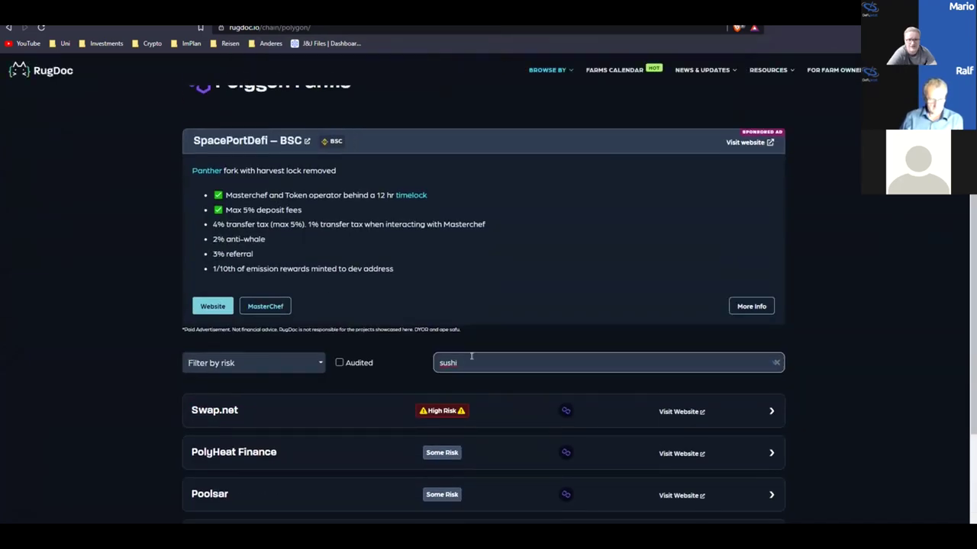
scroll(632, 224, up, 3)
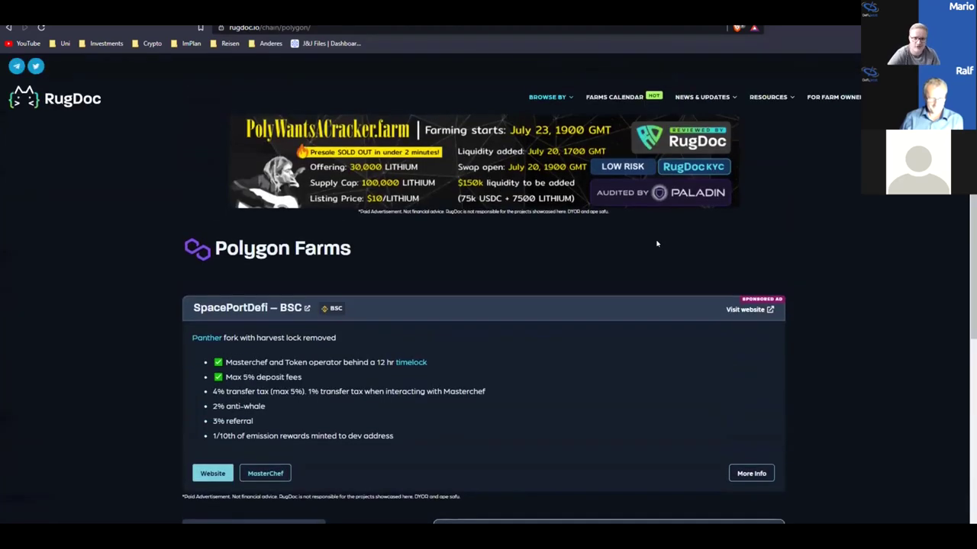
Search the Polygon farms for "thor" instead, and shorten the term to "th".
mouse_move(569, 95)
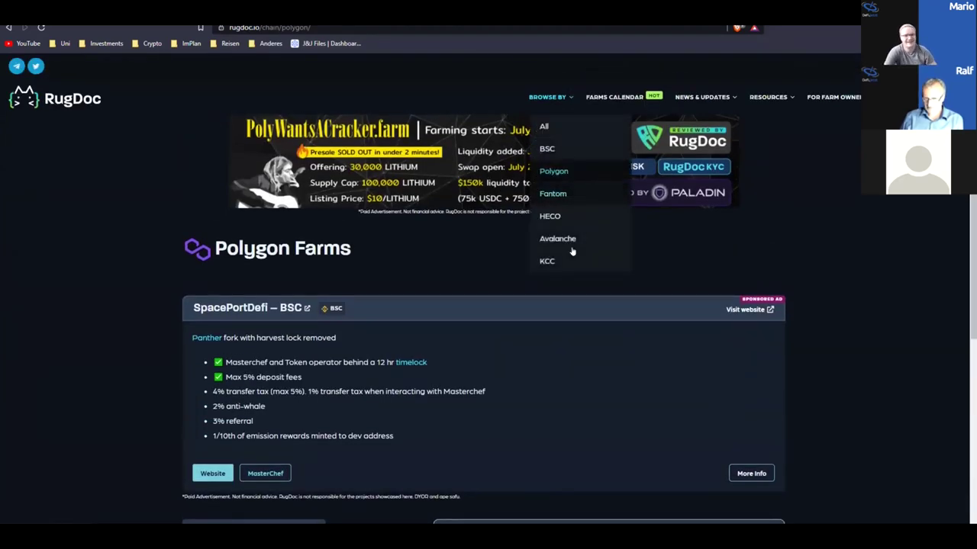
scroll(534, 320, down, 3)
click(479, 267)
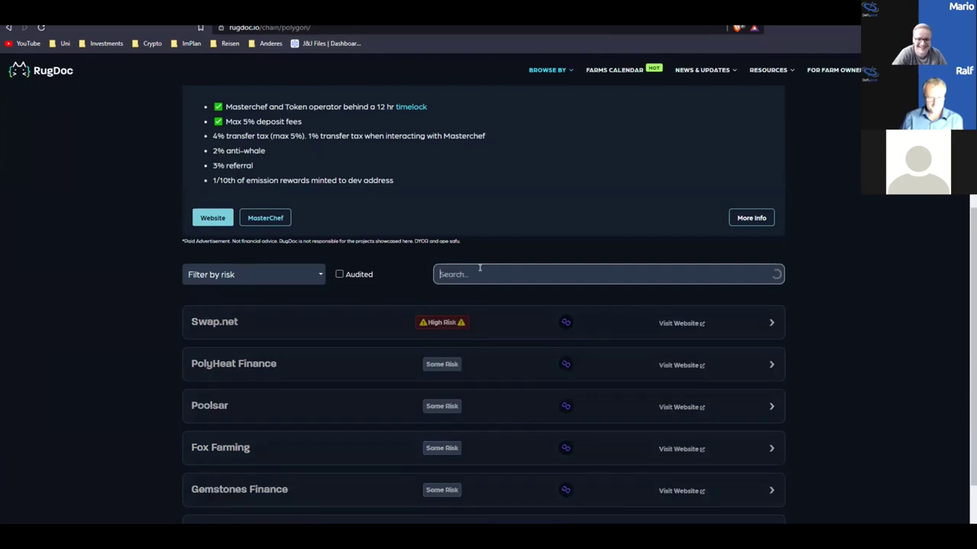
text(thor)
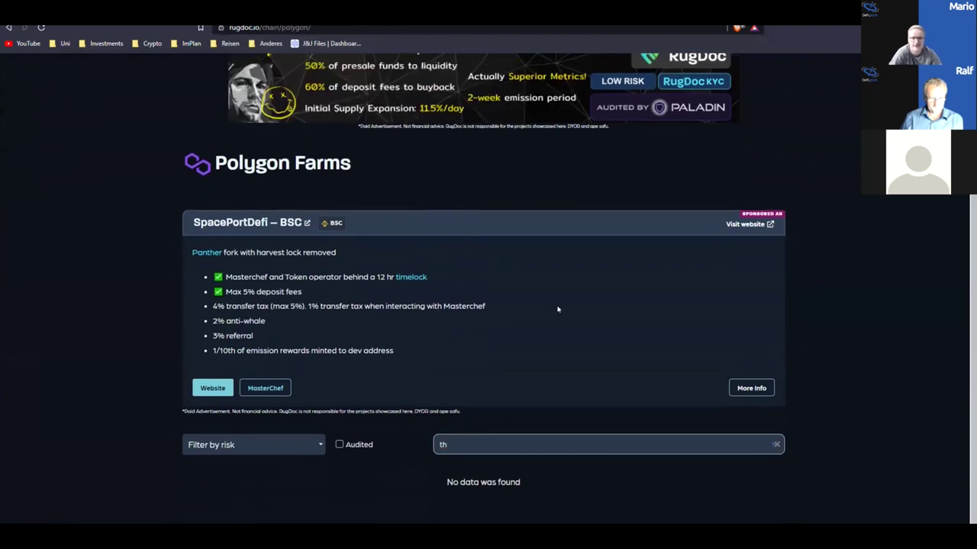
key(BackSpace)
key(BackSpace)
scroll(600, 84, up, 2)
Go to RugDoc's farm list covering all networks, search it for "sushi" and look through the matches.
mouse_move(539, 104)
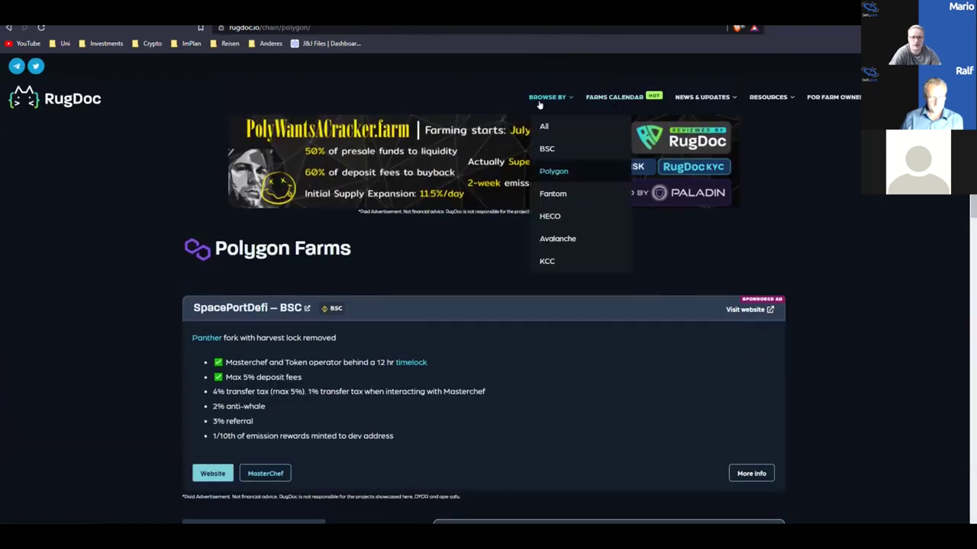
click(548, 149)
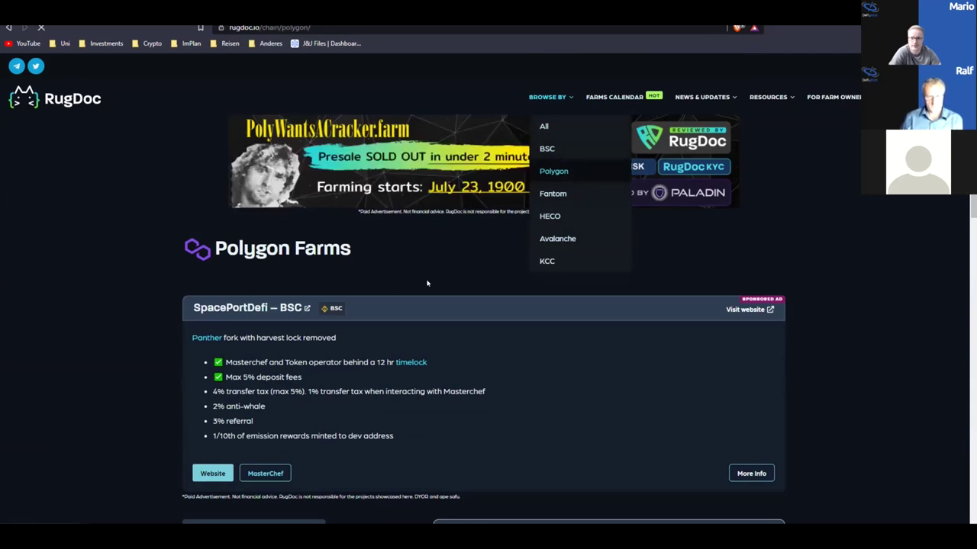
scroll(543, 286, down, 2)
click(601, 328)
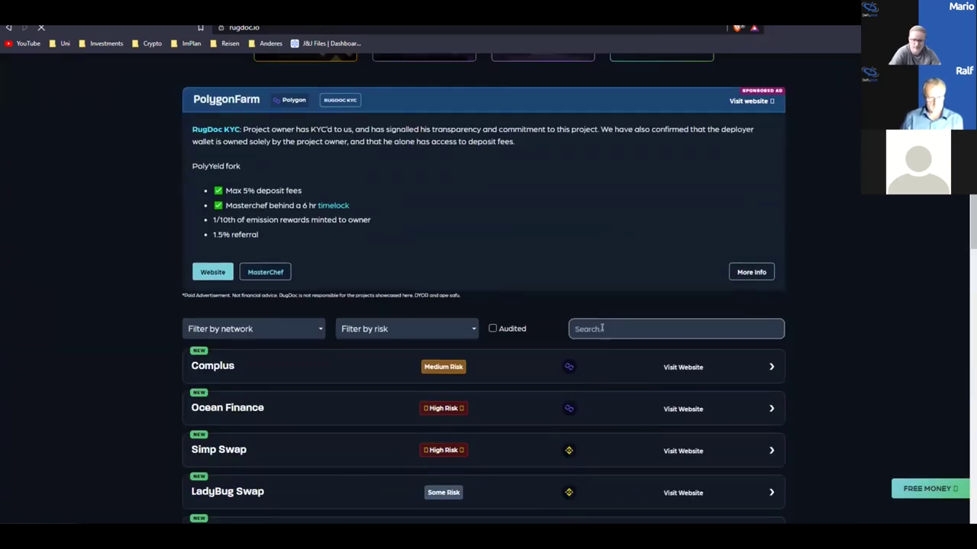
text(sushi)
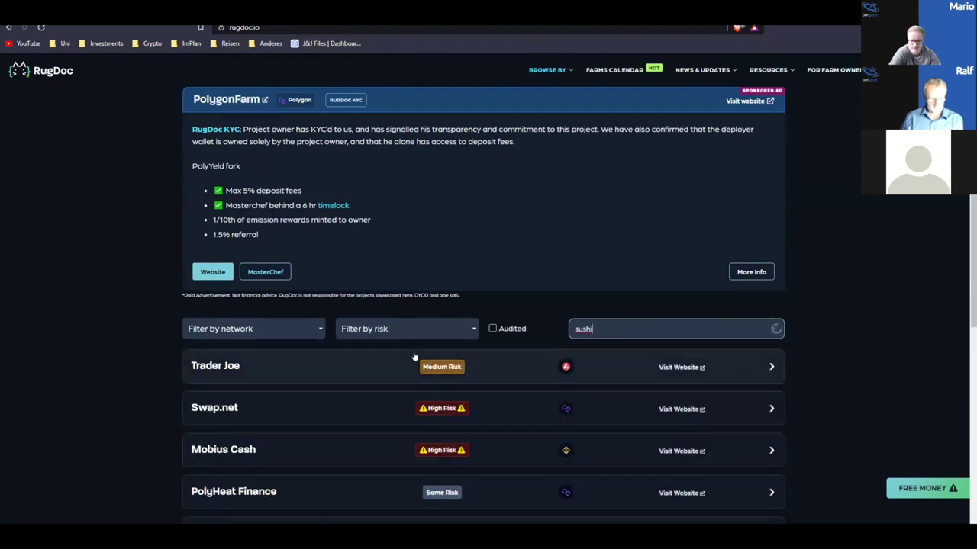
scroll(592, 316, down, 1)
scroll(591, 316, down, 5)
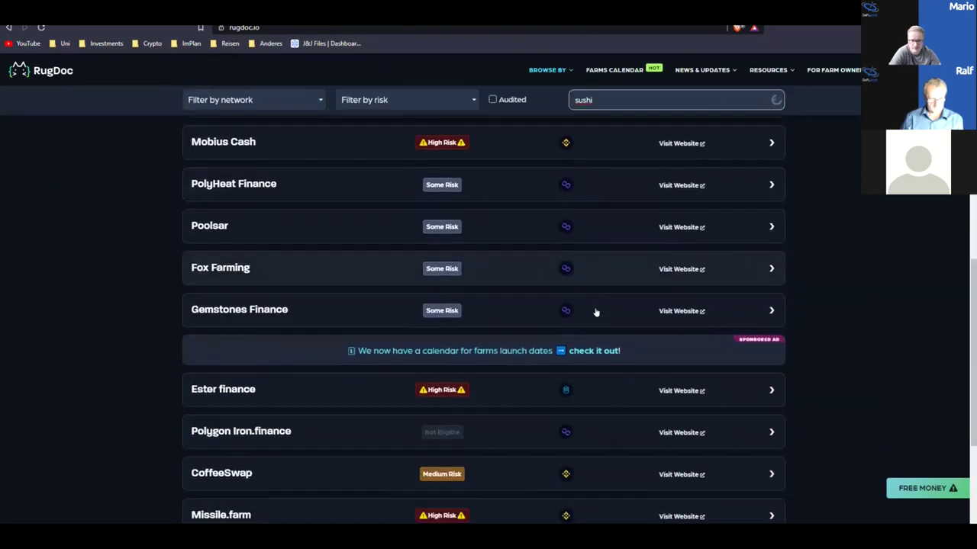
scroll(592, 316, down, 2)
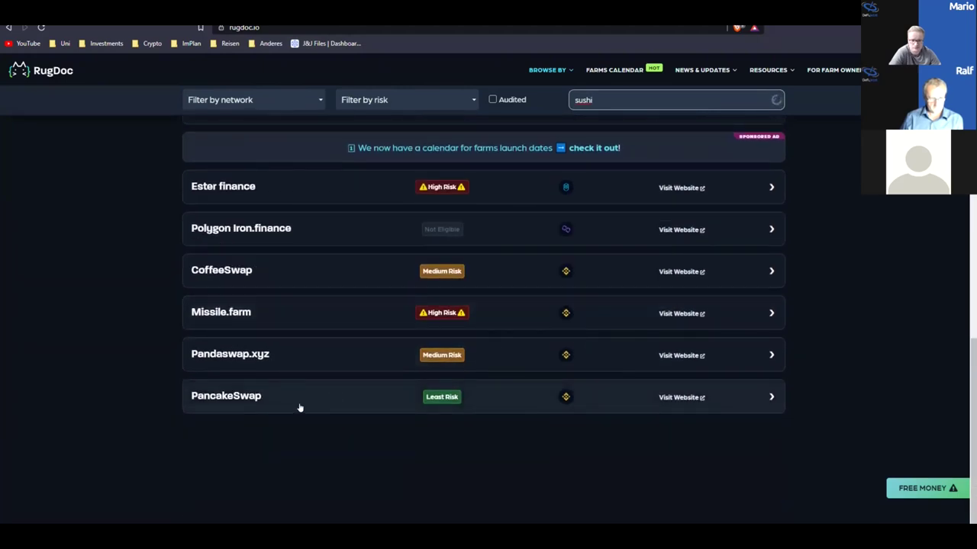
Expand PancakeSwap's review and read its rating reasons, highlighting the Binance-affiliated and Lack of economic incentive points.
click(290, 397)
scroll(290, 403, down, 2)
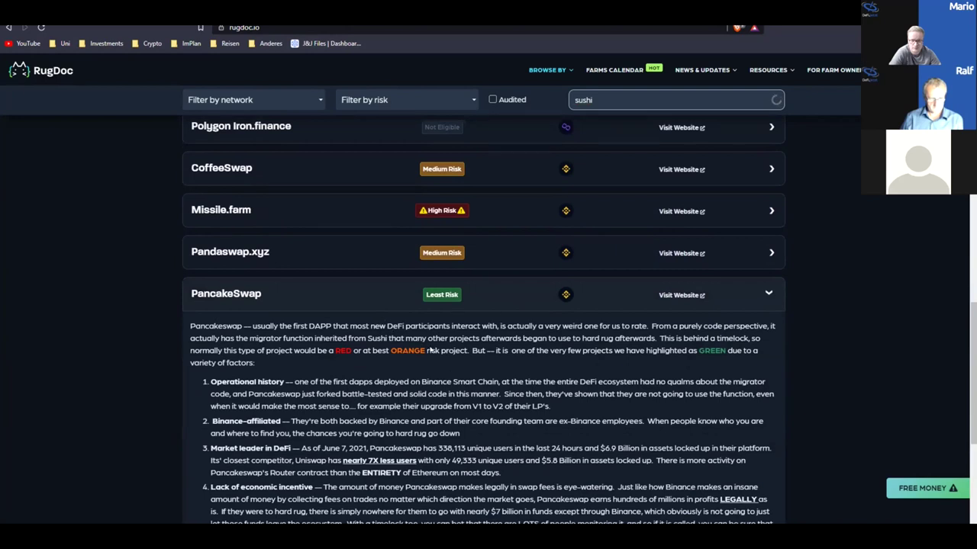
scroll(505, 348, down, 3)
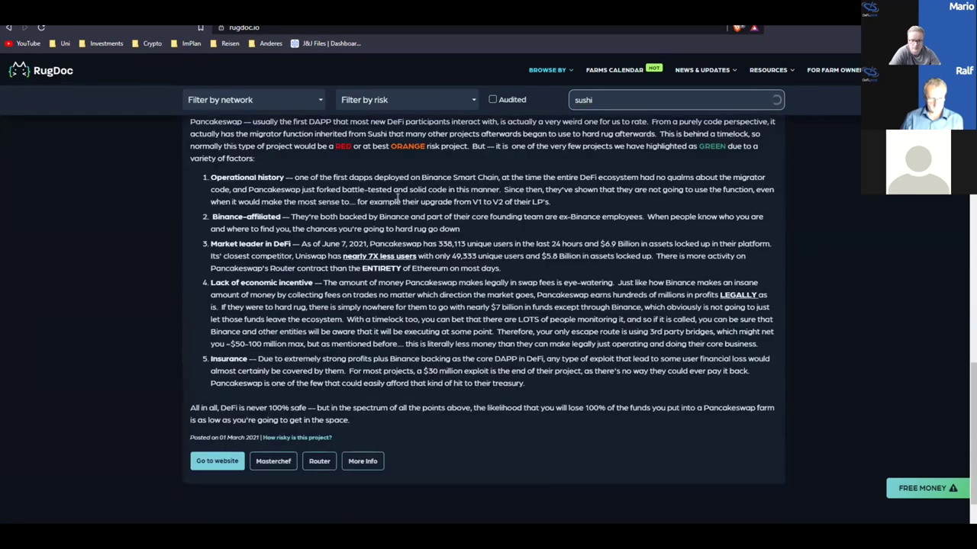
drag(212, 217, 524, 244)
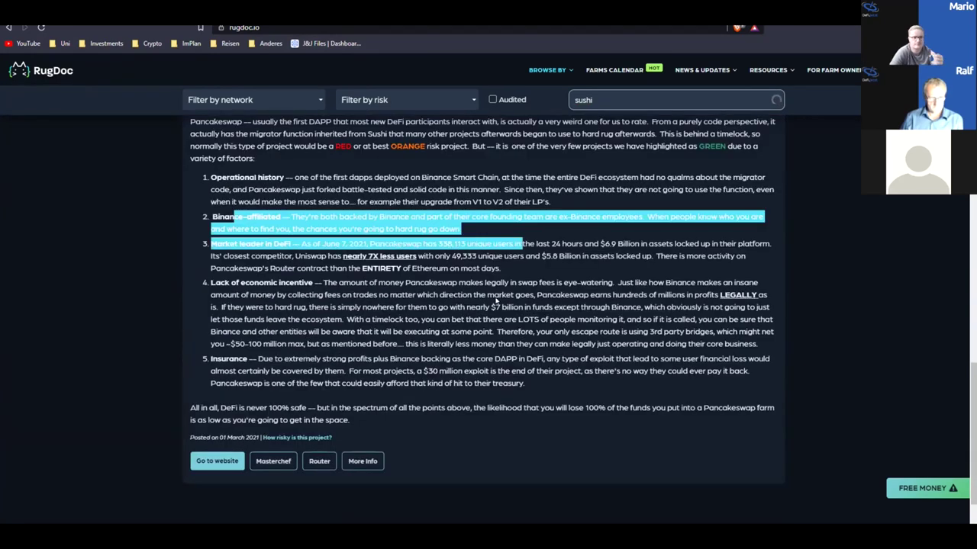
drag(381, 282, 502, 294)
click(519, 265)
scroll(427, 343, down, 1)
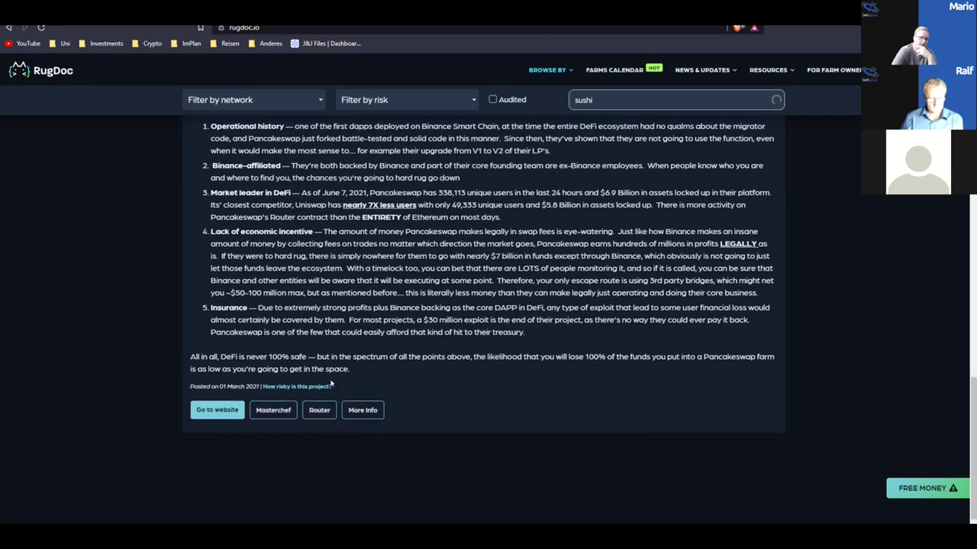
Open PancakeSwap's MasterChef contract on BscScan and examine its overview and Solidity source code.
click(273, 410)
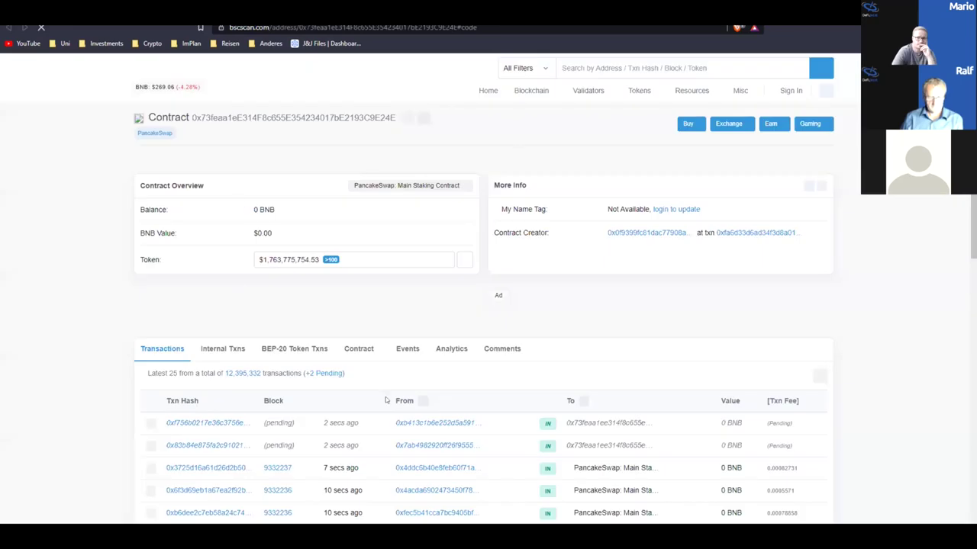
scroll(474, 378, down, 1)
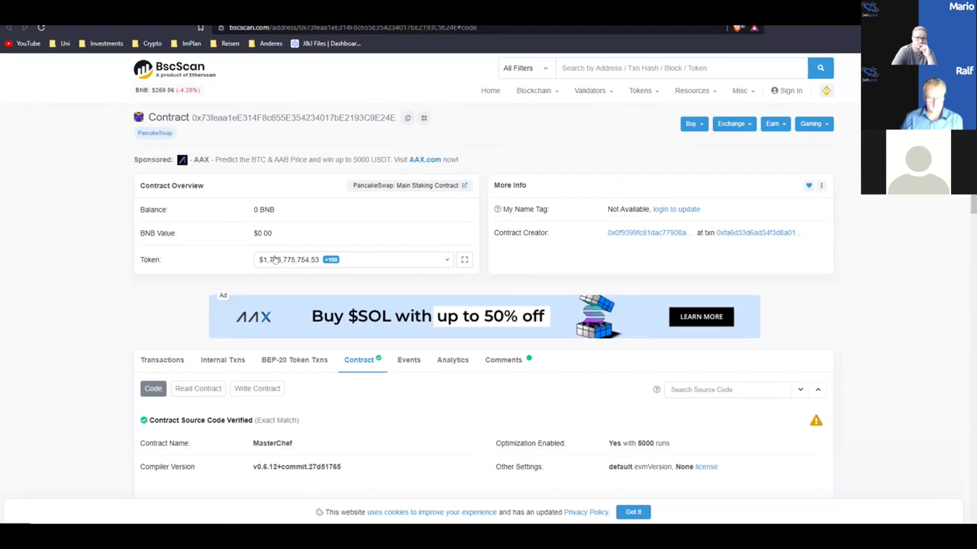
scroll(336, 269, down, 2)
scroll(339, 268, down, 6)
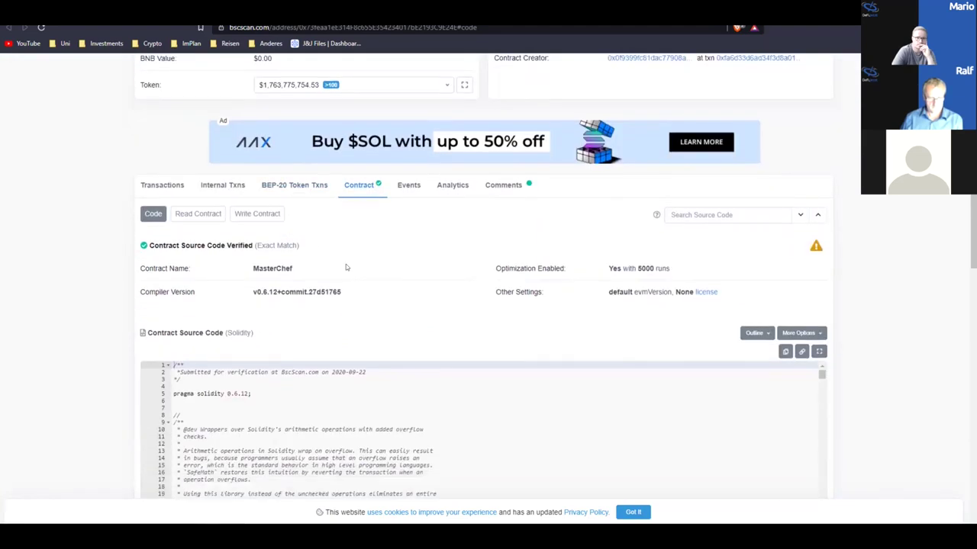
scroll(116, 347, up, 4)
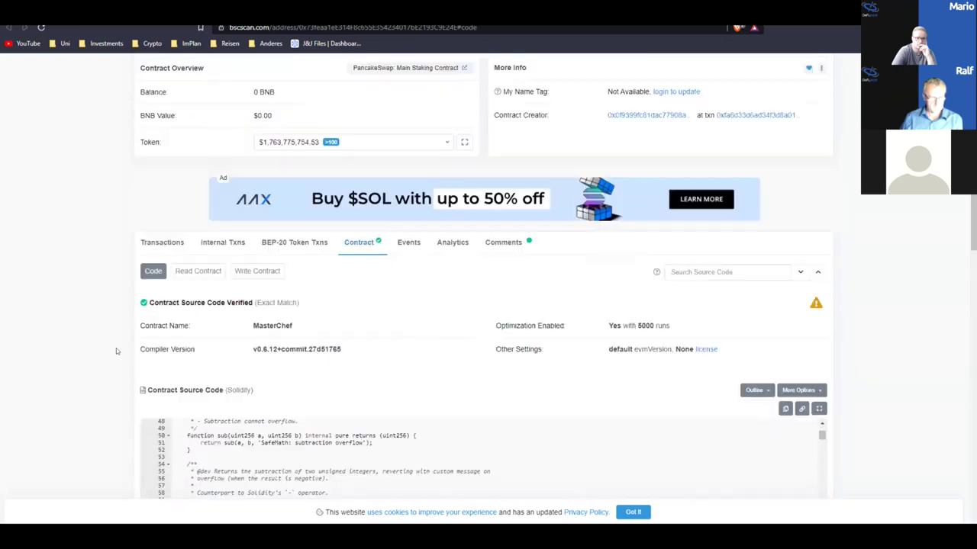
scroll(386, 334, down, 3)
scroll(386, 333, down, 4)
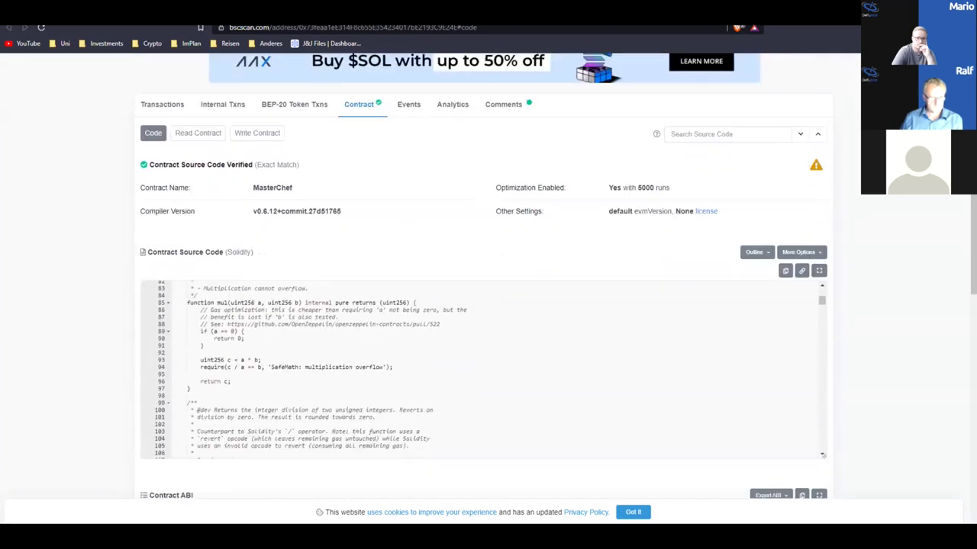
Return to RugDoc, collapse the PancakeSwap review and look through the other "sushi" matches.
key(ctrl+Tab)
scroll(427, 244, up, 3)
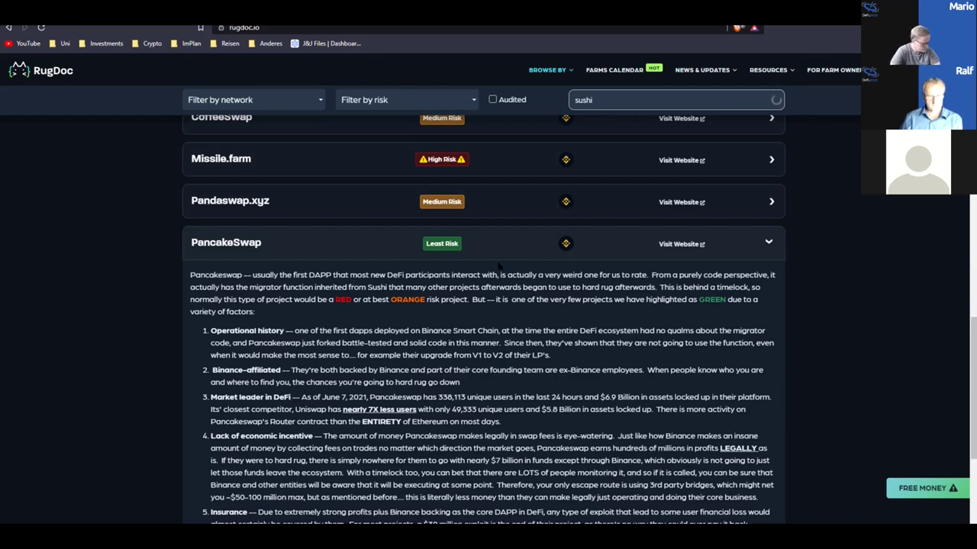
click(521, 250)
scroll(691, 256, up, 15)
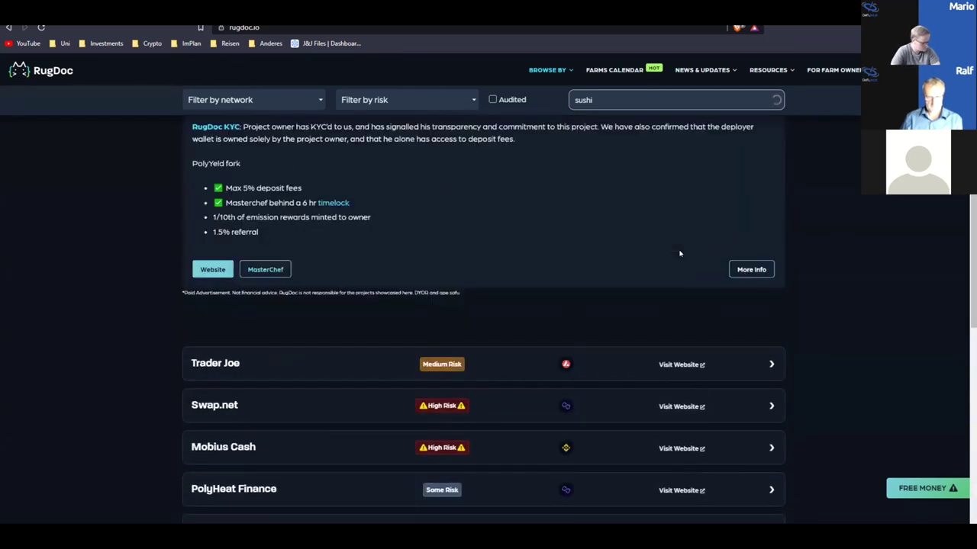
scroll(678, 254, down, 7)
scroll(388, 209, up, 4)
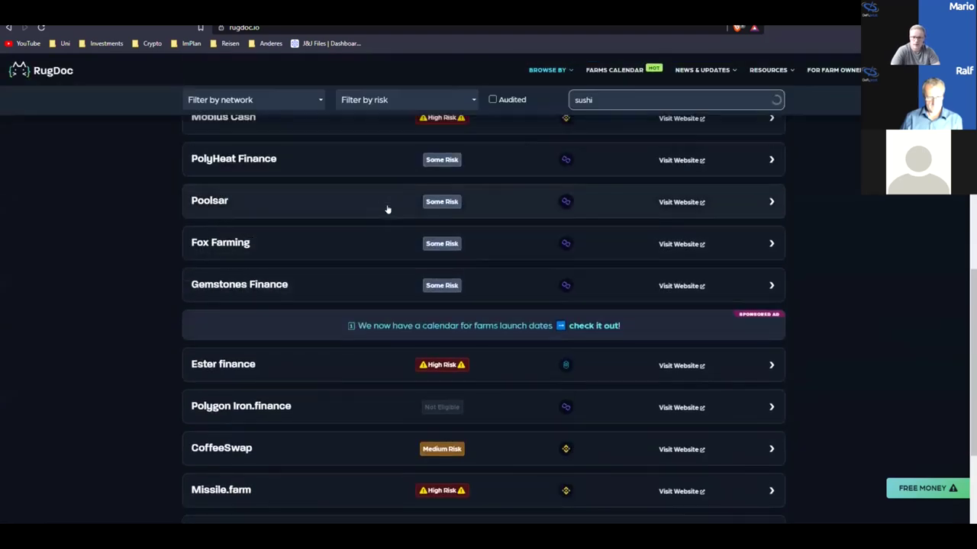
scroll(396, 191, up, 3)
scroll(535, 267, down, 3)
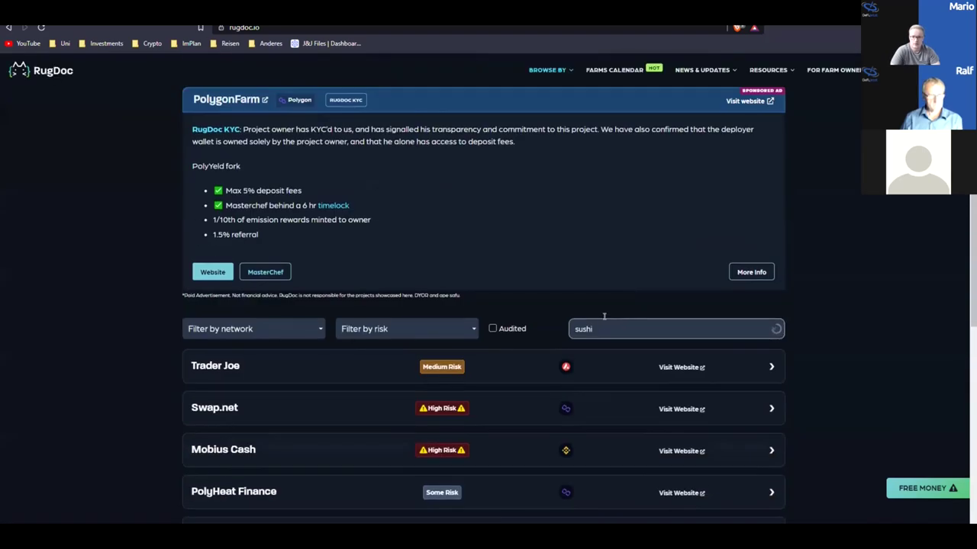
Clear the "sushi" farm search and switch back to the BscScan contract page.
click(600, 329)
key(BackSpace)
key(BackSpace)
key(BackSpace)
key(BackSpace)
key(BackSpace)
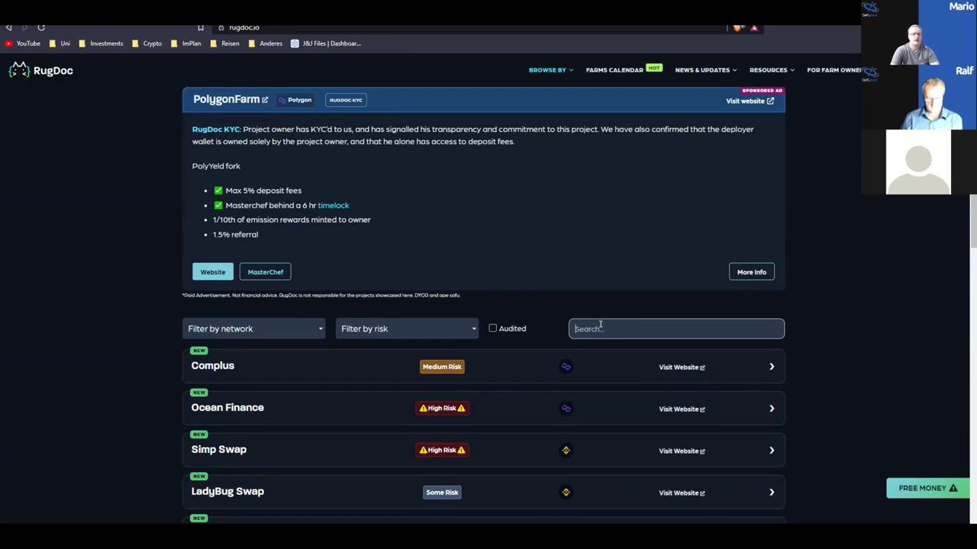
scroll(610, 305, up, 3)
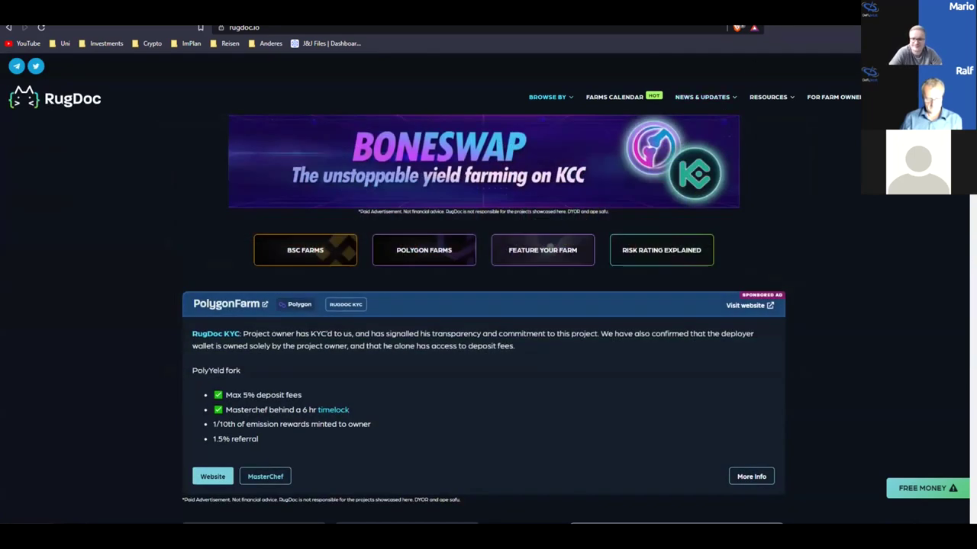
key(ctrl+Tab)
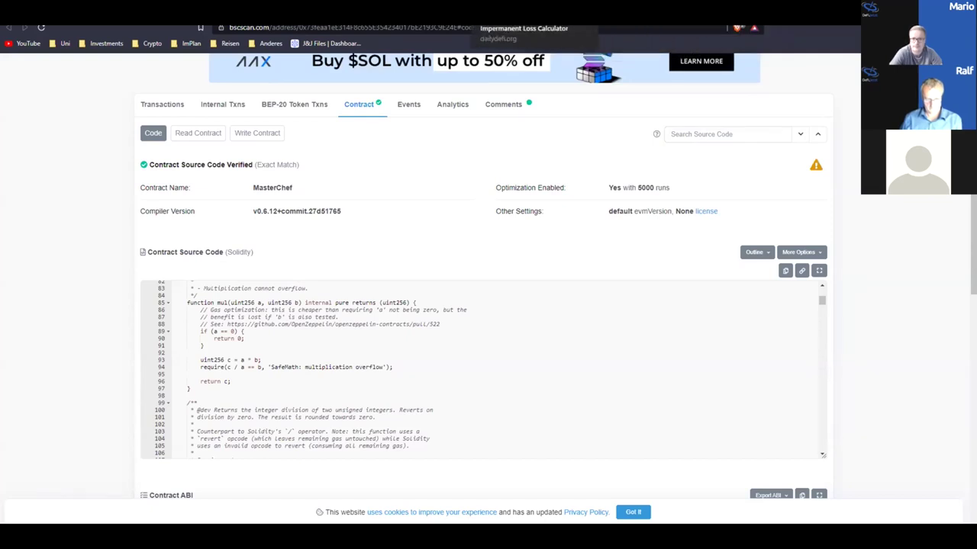
Switch to the dailydefi.org Impermanent Loss Calculator and clear the initial prices of Token A and Token B.
click(671, 16)
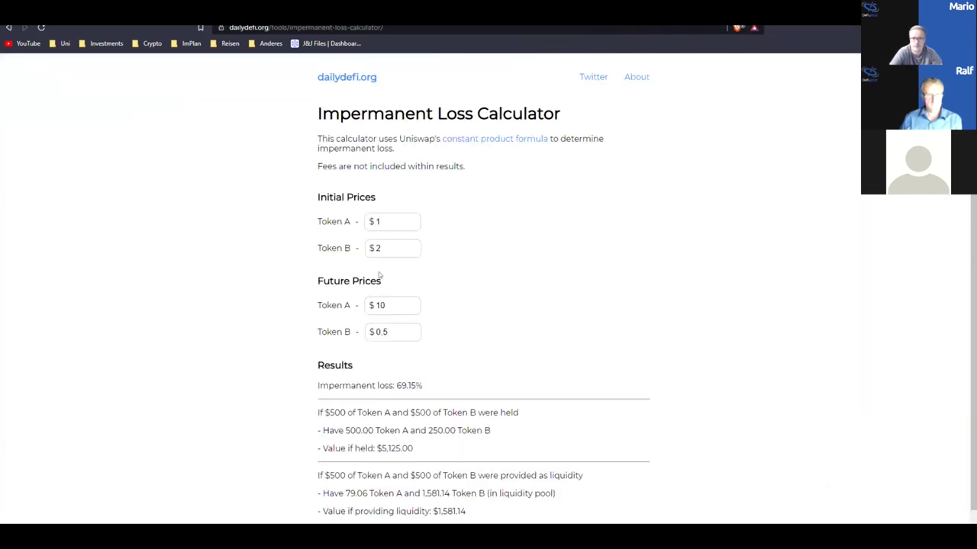
click(384, 220)
key(BackSpace)
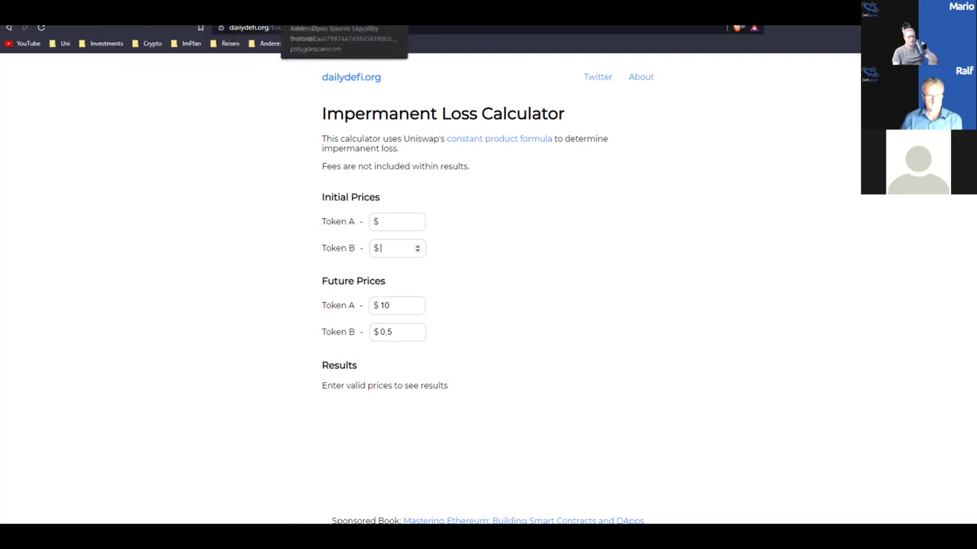
Glance at the QuickSwap pool page, return to the calculator and set initial prices to $1 for Token A and $1800 for Token B.
click(595, 13)
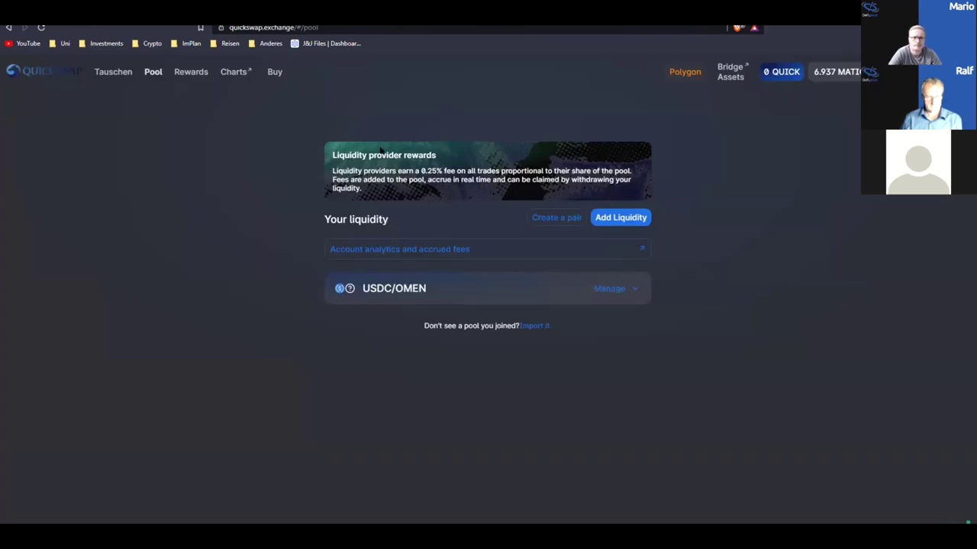
key(ctrl+tab)
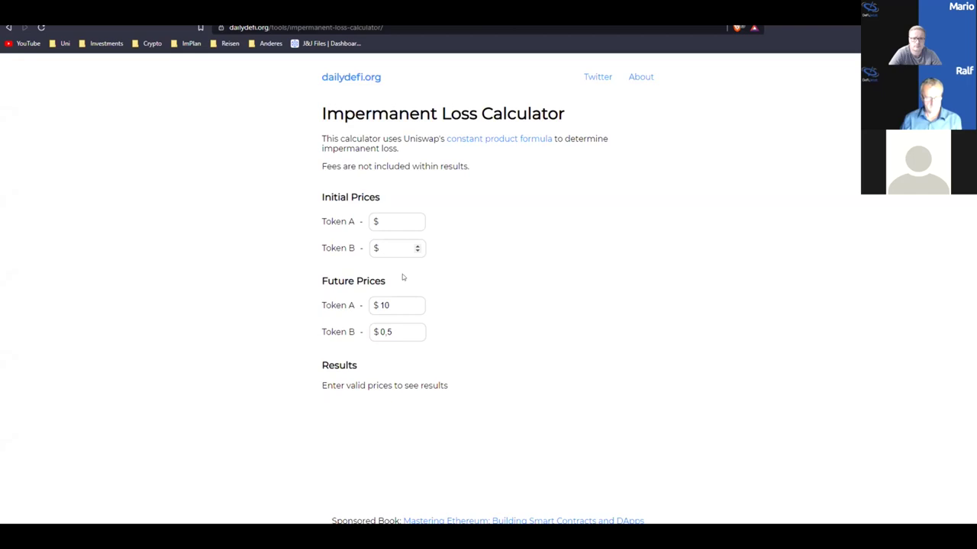
click(390, 220)
text(1)
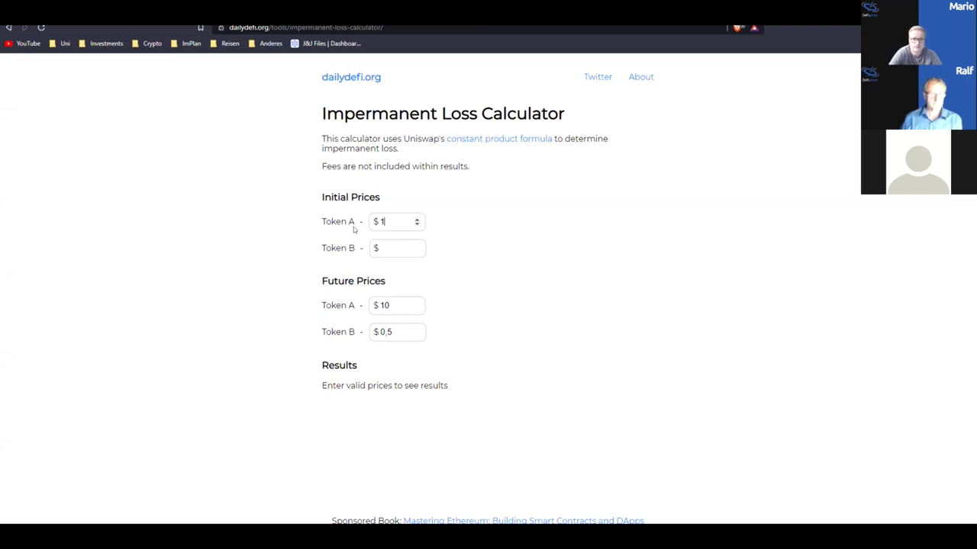
click(398, 244)
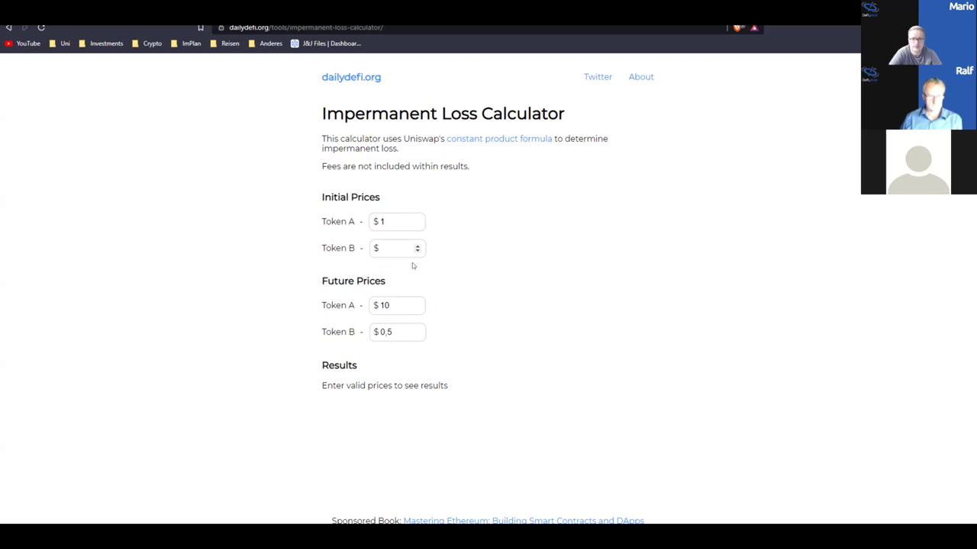
text(1800)
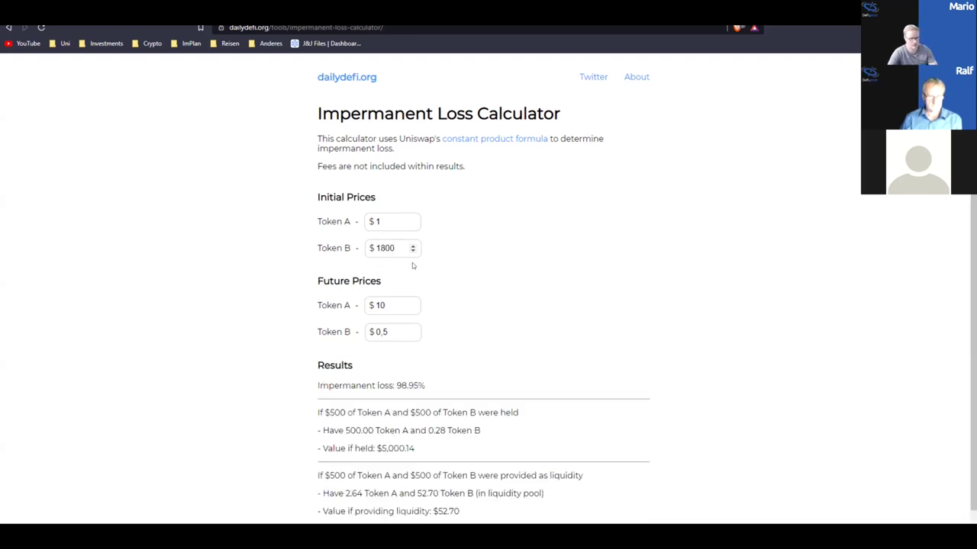
Set the future prices to $1 for Token A and $4000 for Token B.
key(BackSpace)
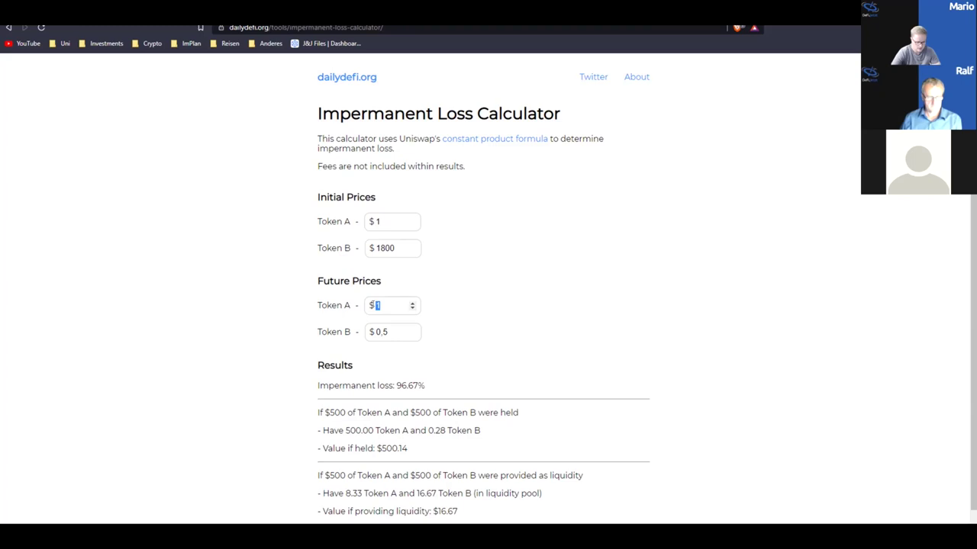
click(396, 334)
key(BackSpace)
key(BackSpace)
key(BackSpace)
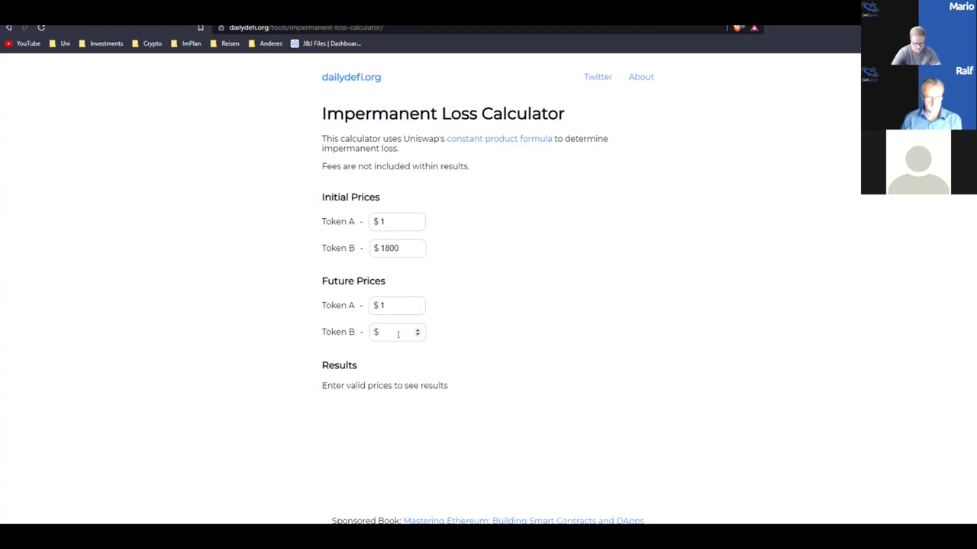
text(4000)
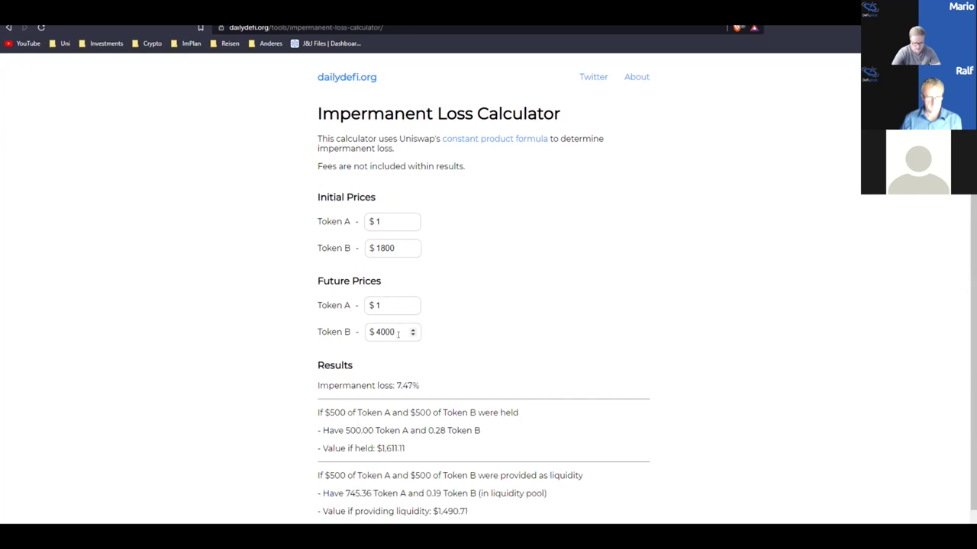
Highlight the impermanent loss percentage and review the held versus provided-as-liquidity results.
scroll(412, 367, down, 1)
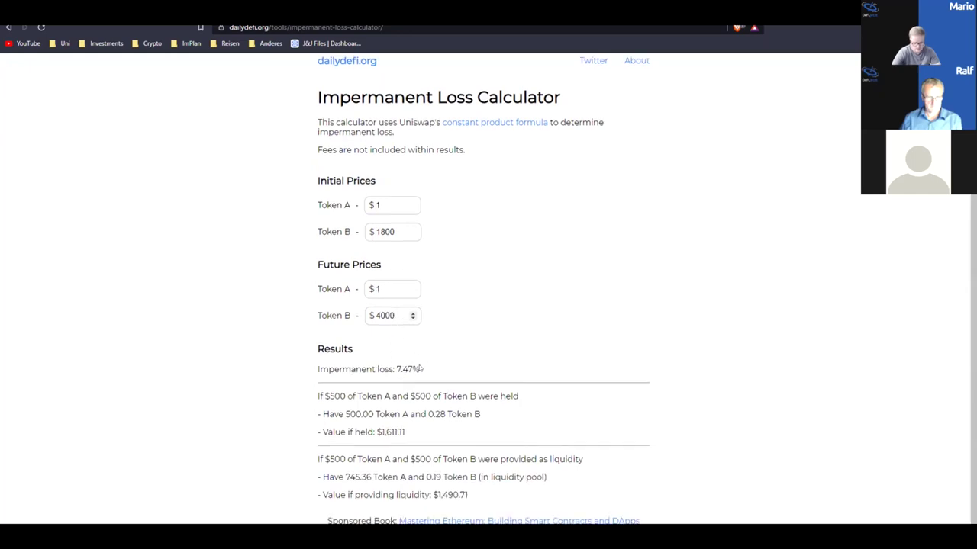
drag(419, 369, 395, 370)
click(511, 379)
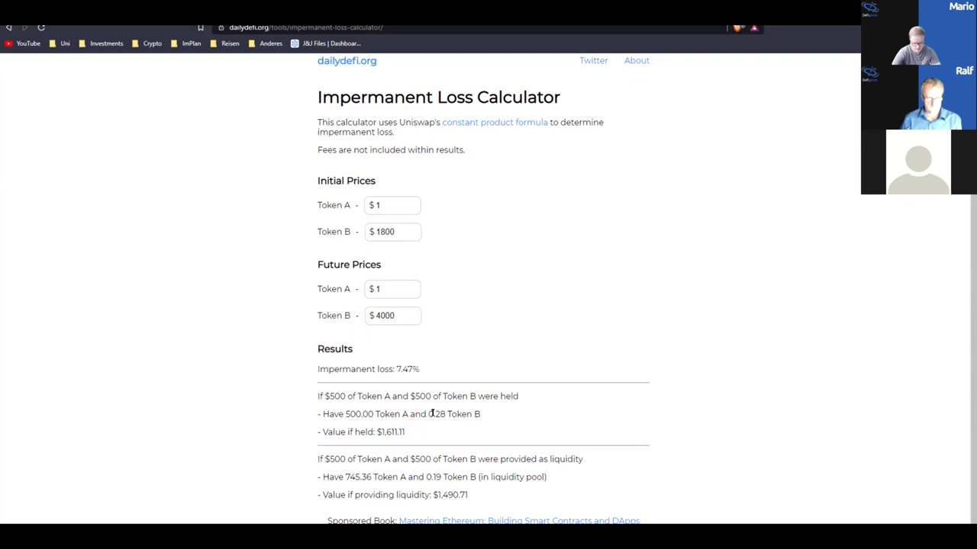